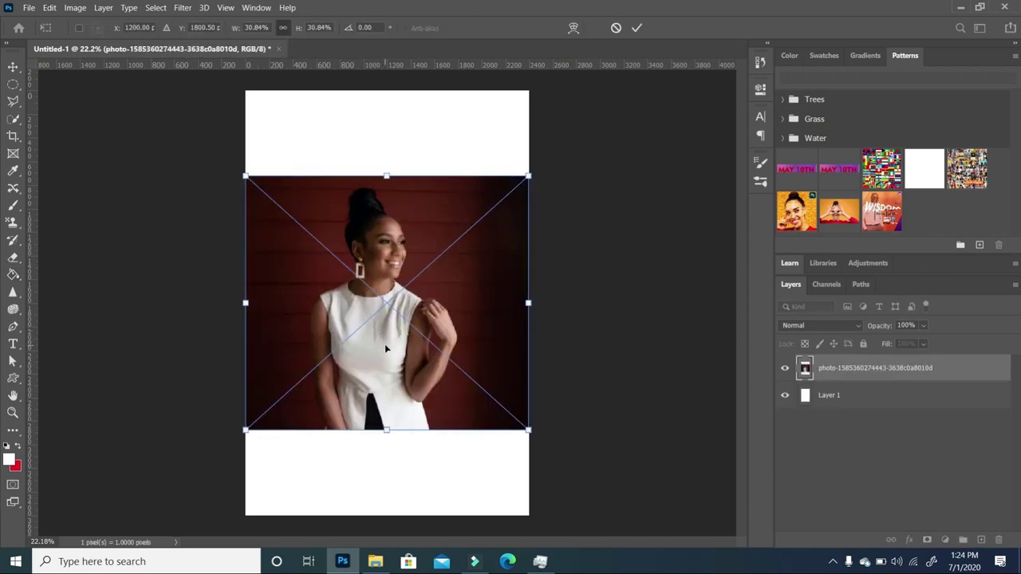
Commit the placed portrait photo's size and position on the white canvas.
{"action": "key", "text": "Return"}
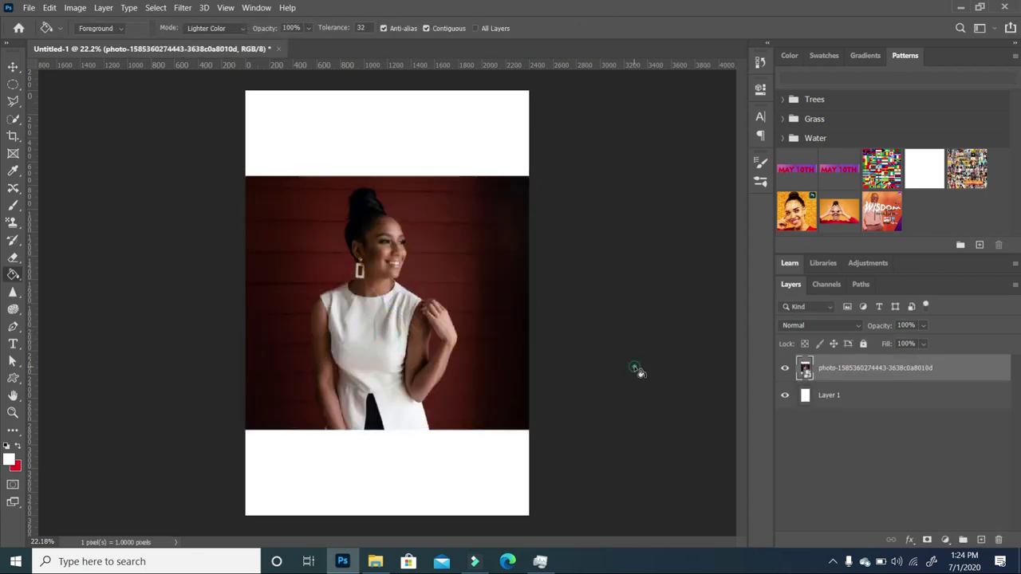
Select the woman on the photo layer with Quick Selection's Select Subject.
{"action": "key", "text": "v"}
{"action": "left_click", "coordinate": [568, 300]}
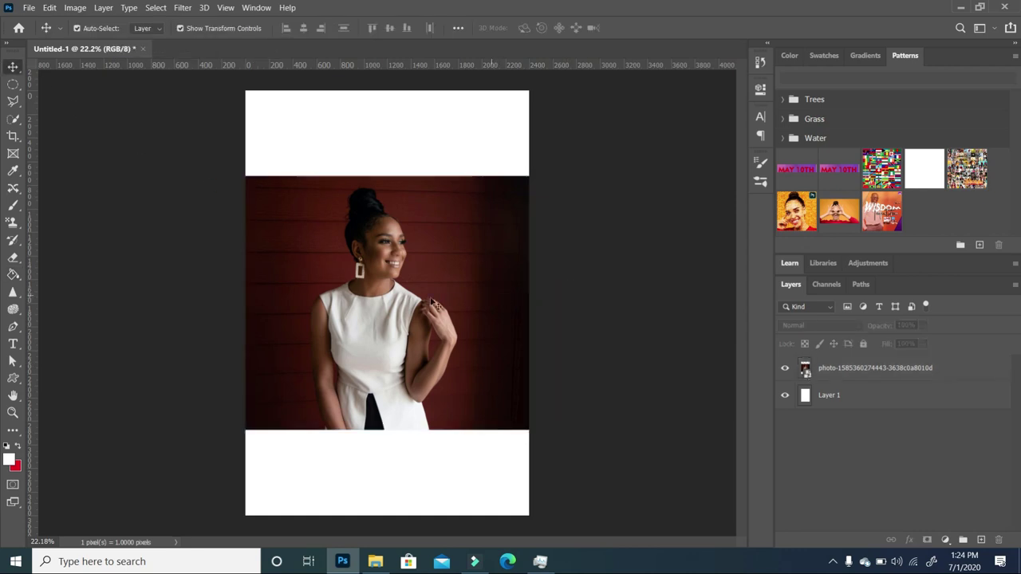
{"action": "left_click", "coordinate": [15, 120]}
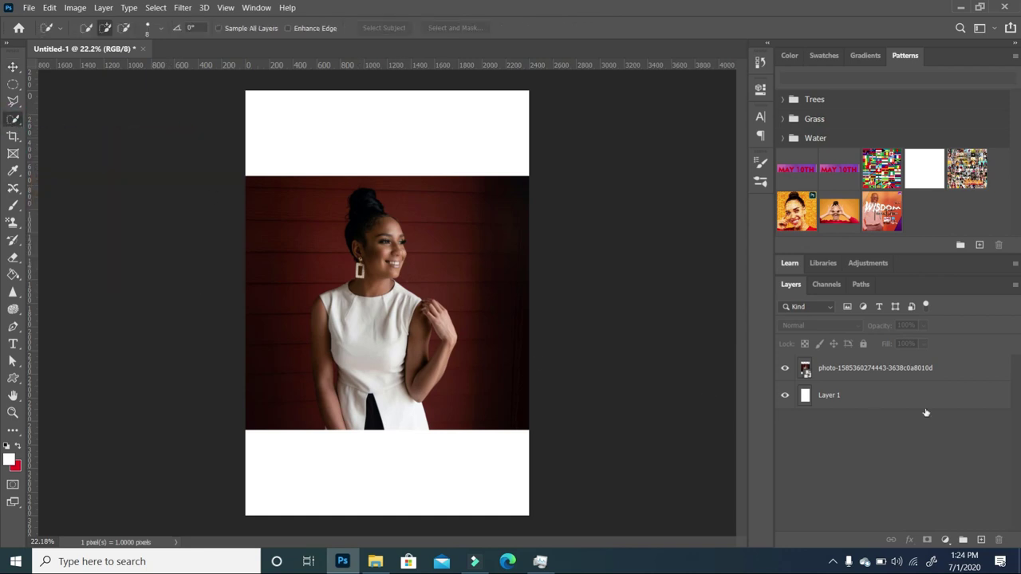
{"action": "left_click", "coordinate": [906, 371]}
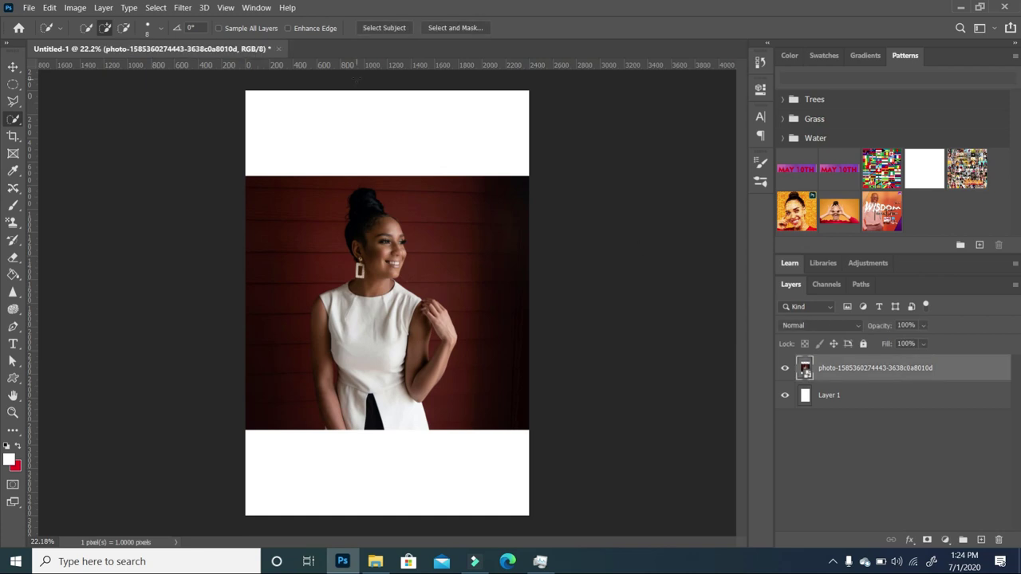
{"action": "left_click", "coordinate": [388, 28]}
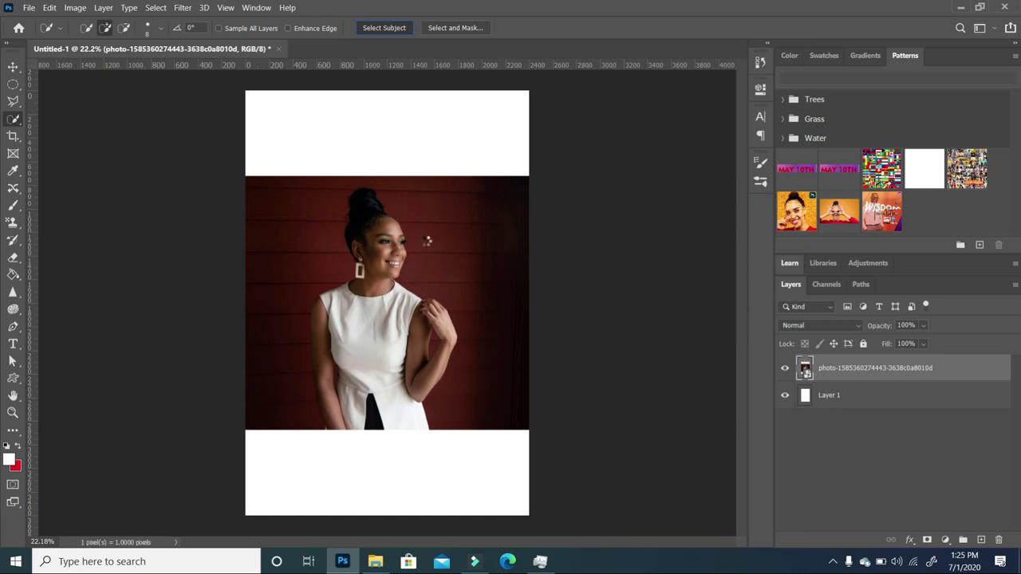
Zoom in and add the stray hair loop to the selection with the Polygonal Lasso.
{"action": "scroll", "coordinate": [398, 250], "scroll_direction": "up", "scroll_amount": 2}
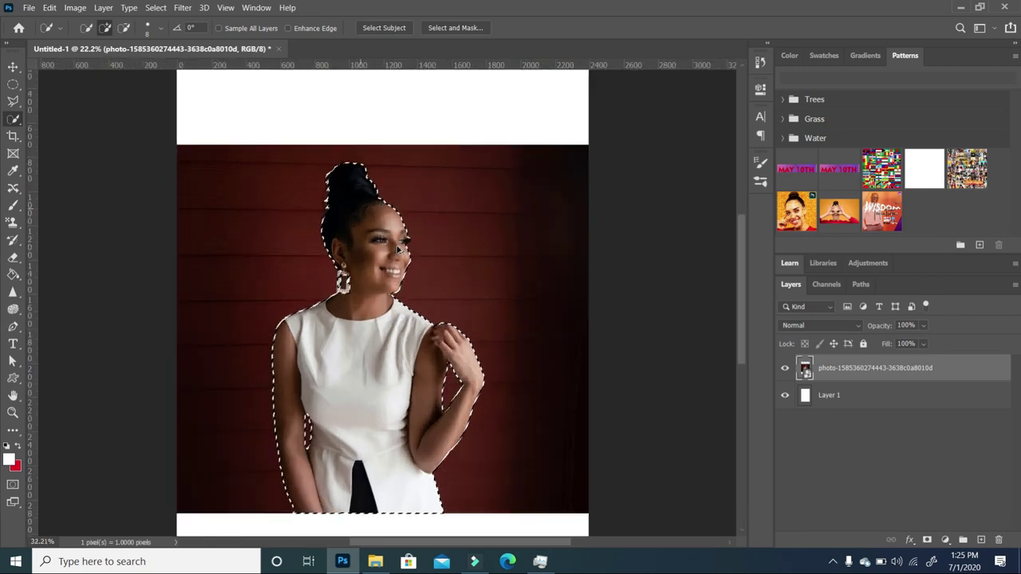
{"action": "scroll", "coordinate": [398, 250], "scroll_direction": "up", "scroll_amount": 4}
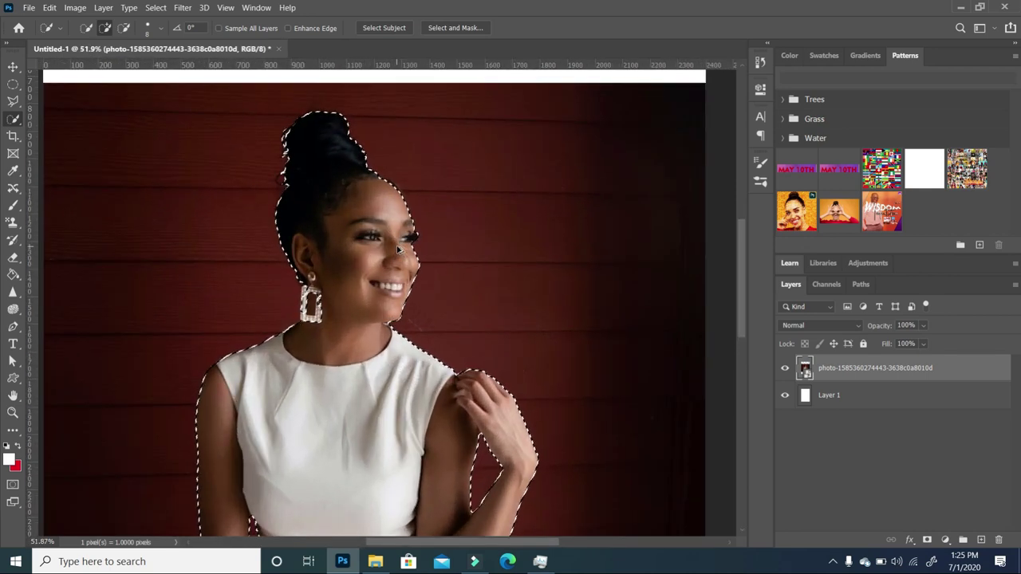
{"action": "scroll", "coordinate": [398, 249], "scroll_direction": "up", "scroll_amount": 2}
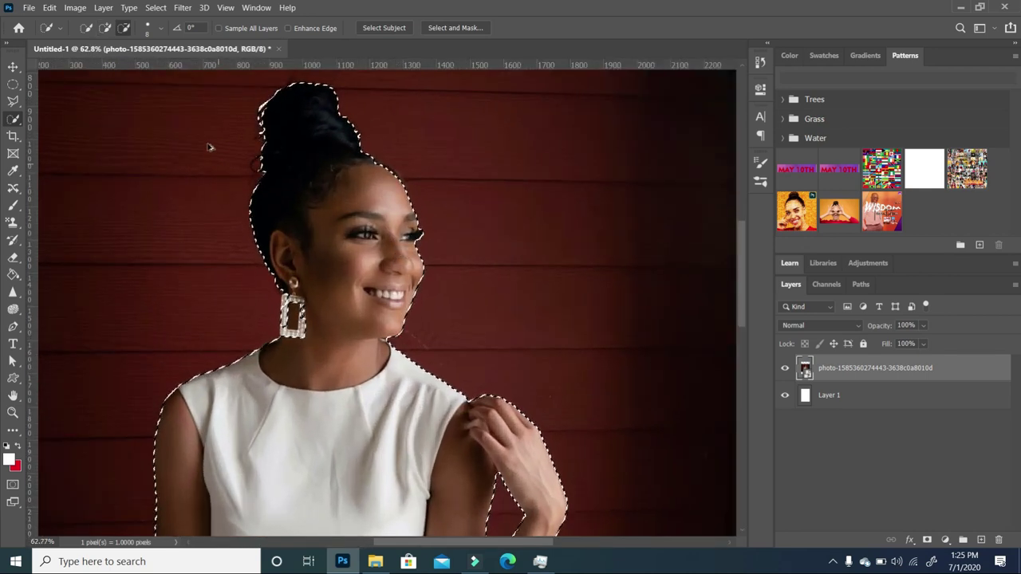
{"action": "scroll", "coordinate": [225, 146], "scroll_direction": "up", "scroll_amount": 8}
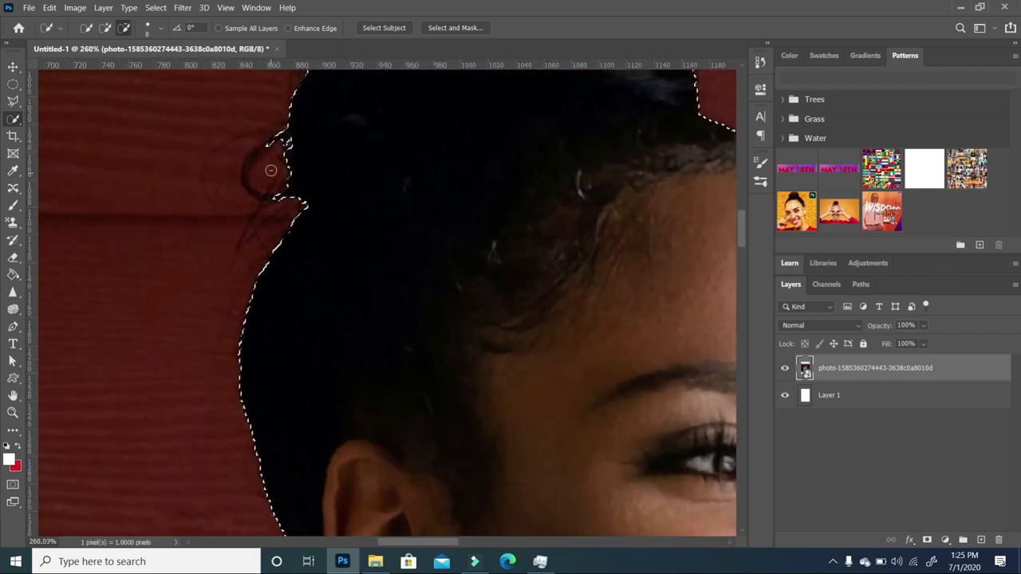
{"action": "scroll", "coordinate": [270, 170], "scroll_direction": "up", "scroll_amount": 3}
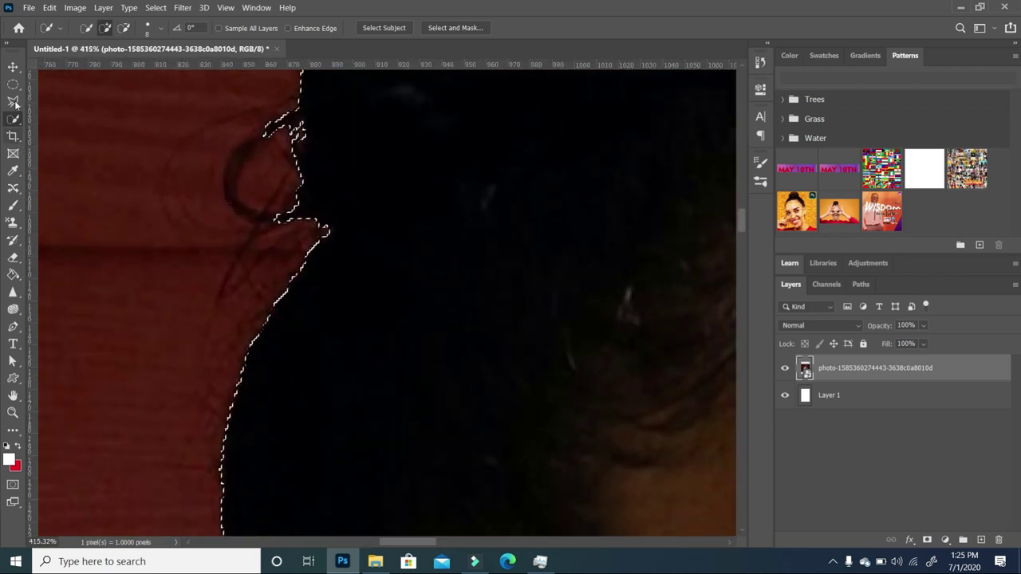
{"action": "left_click", "coordinate": [14, 101]}
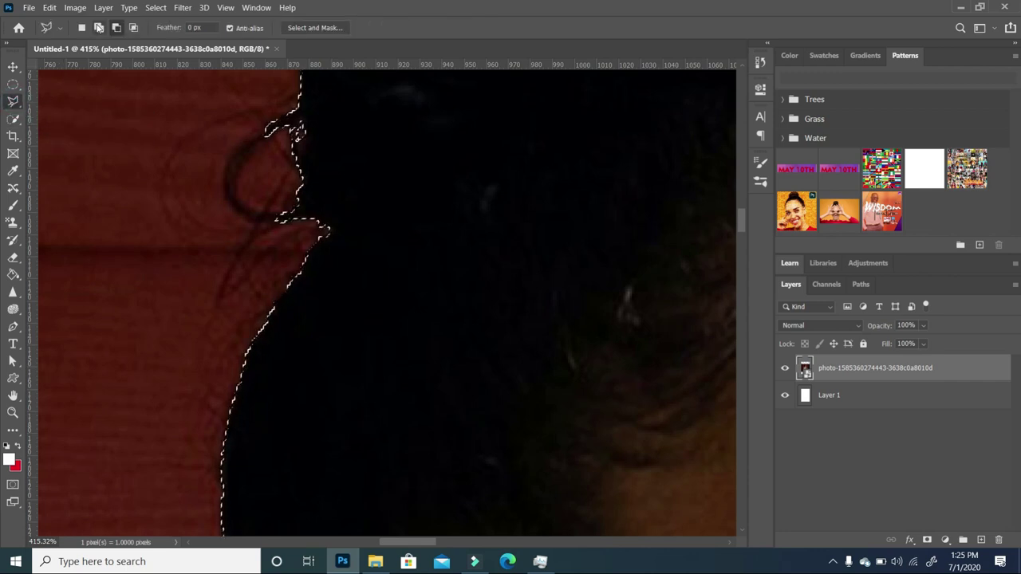
{"action": "left_click", "coordinate": [99, 29]}
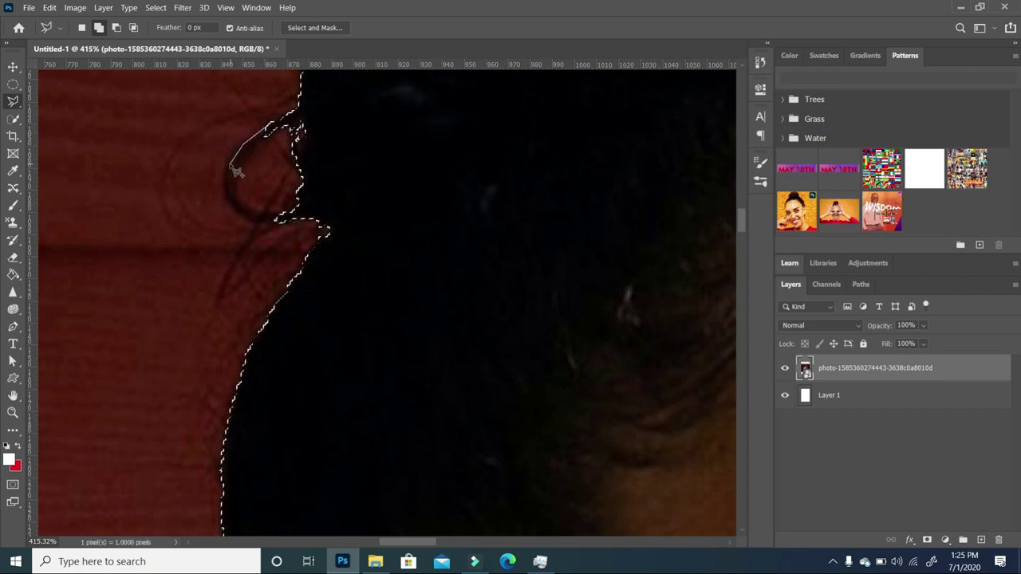
{"action": "left_click", "coordinate": [225, 193]}
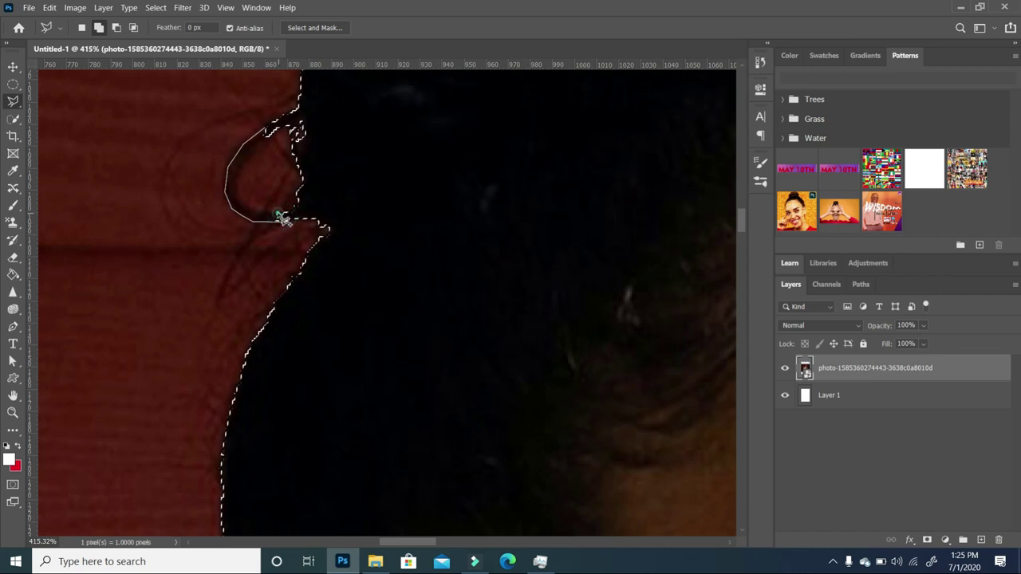
{"action": "left_click", "coordinate": [234, 186]}
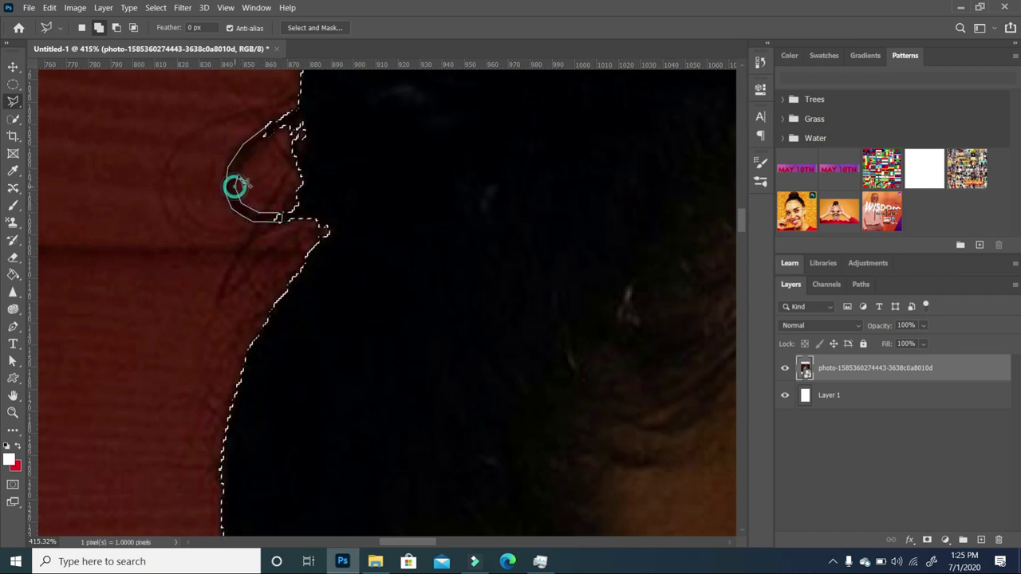
{"action": "left_click", "coordinate": [253, 146]}
{"action": "left_click", "coordinate": [266, 132]}
{"action": "left_click", "coordinate": [265, 127]}
{"action": "left_click", "coordinate": [265, 126]}
Add the hair spike above the bun to the selection.
{"action": "scroll", "coordinate": [375, 200], "scroll_direction": "down", "scroll_amount": 3}
{"action": "scroll", "coordinate": [292, 228], "scroll_direction": "up", "scroll_amount": 3}
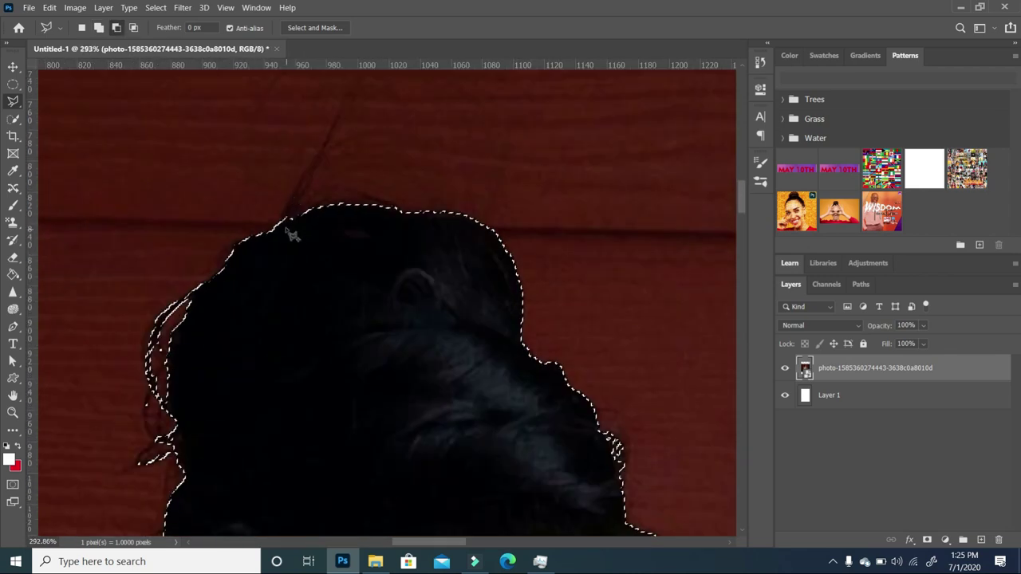
{"action": "left_click", "coordinate": [282, 218]}
{"action": "left_click", "coordinate": [313, 162]}
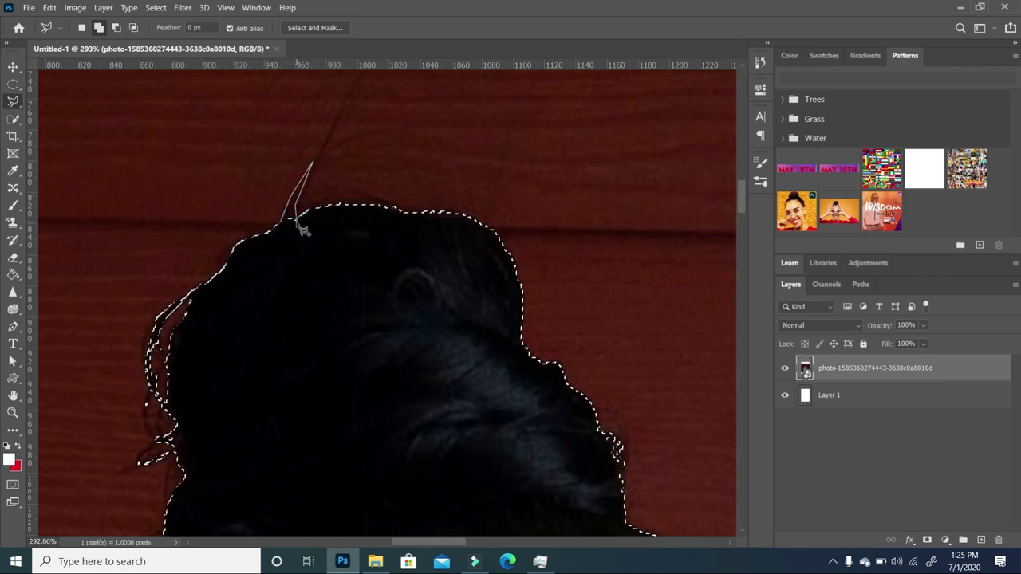
{"action": "left_click", "coordinate": [281, 221]}
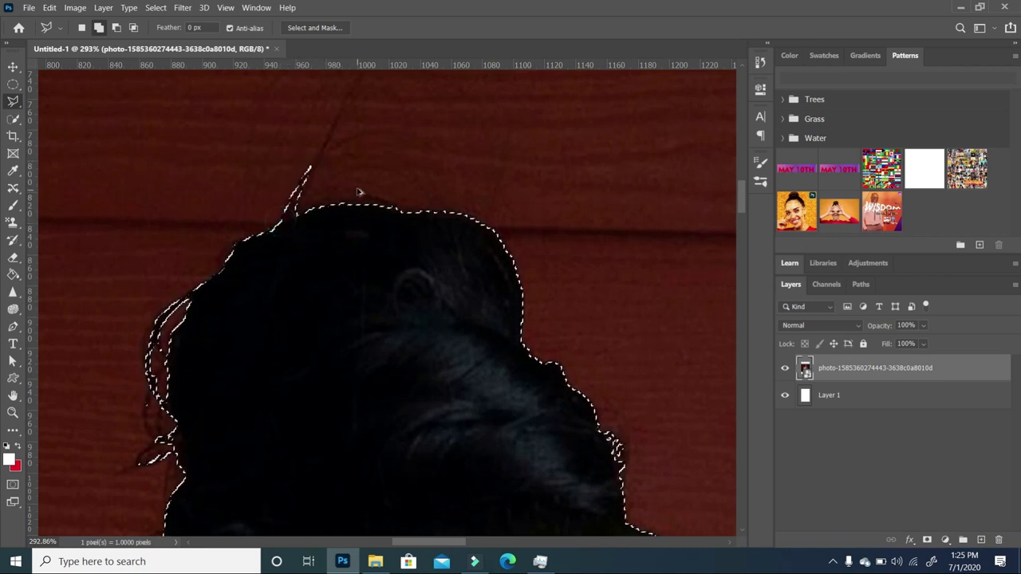
{"action": "scroll", "coordinate": [358, 194], "scroll_direction": "down", "scroll_amount": 5}
Add the whole earring to the selection with the Polygonal Lasso.
{"action": "scroll", "coordinate": [359, 193], "scroll_direction": "down", "scroll_amount": 3}
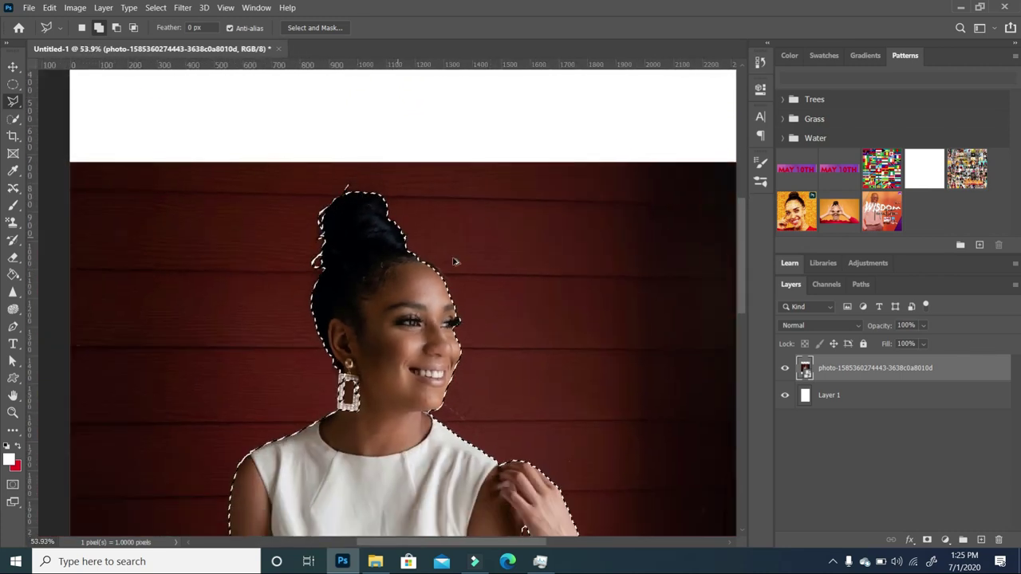
{"action": "scroll", "coordinate": [489, 378], "scroll_direction": "up", "scroll_amount": 5}
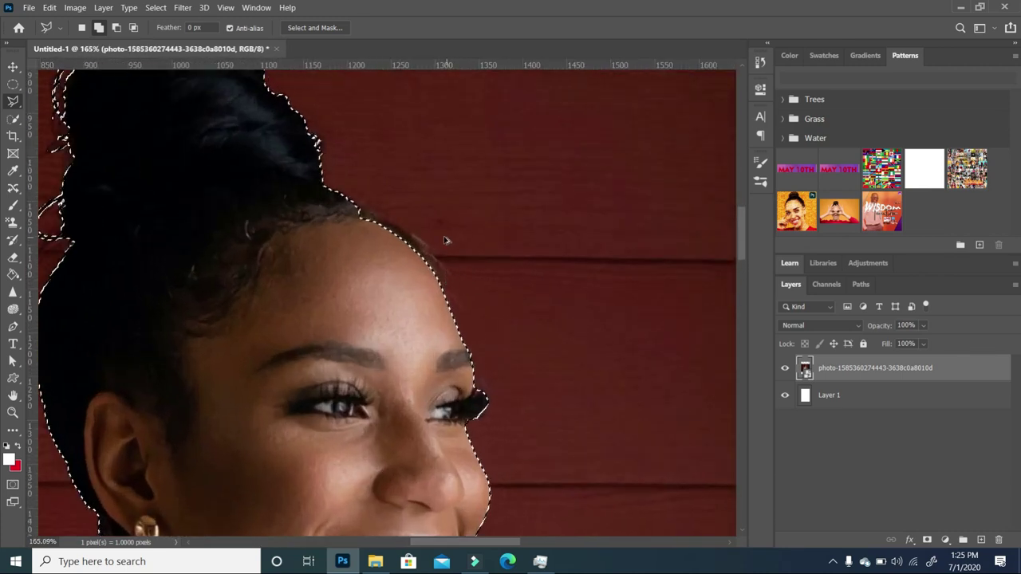
{"action": "scroll", "coordinate": [446, 239], "scroll_direction": "down", "scroll_amount": 2}
{"action": "scroll", "coordinate": [425, 225], "scroll_direction": "down", "scroll_amount": 2}
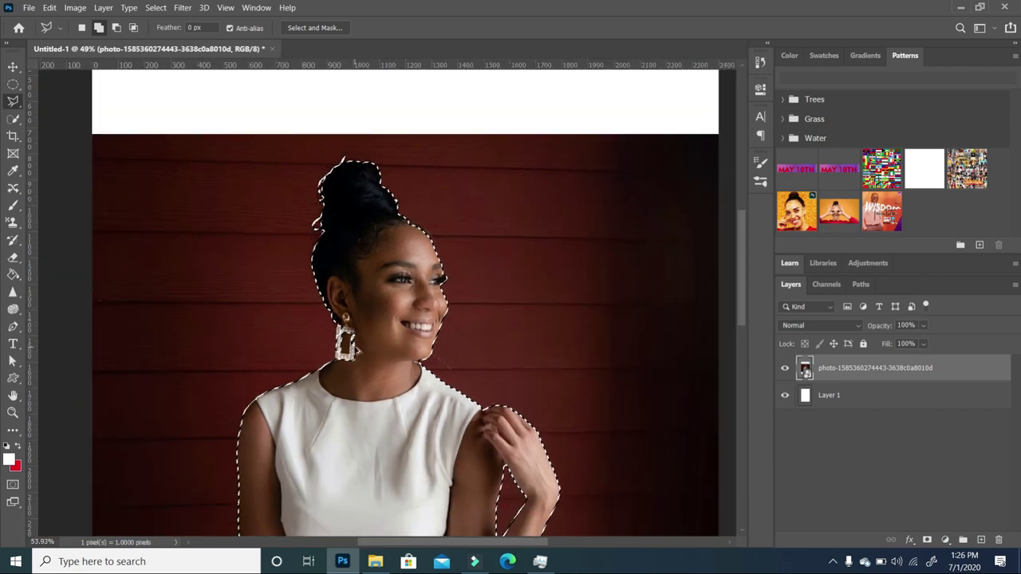
{"action": "scroll", "coordinate": [358, 351], "scroll_direction": "up", "scroll_amount": 4}
{"action": "scroll", "coordinate": [335, 334], "scroll_direction": "up", "scroll_amount": 3}
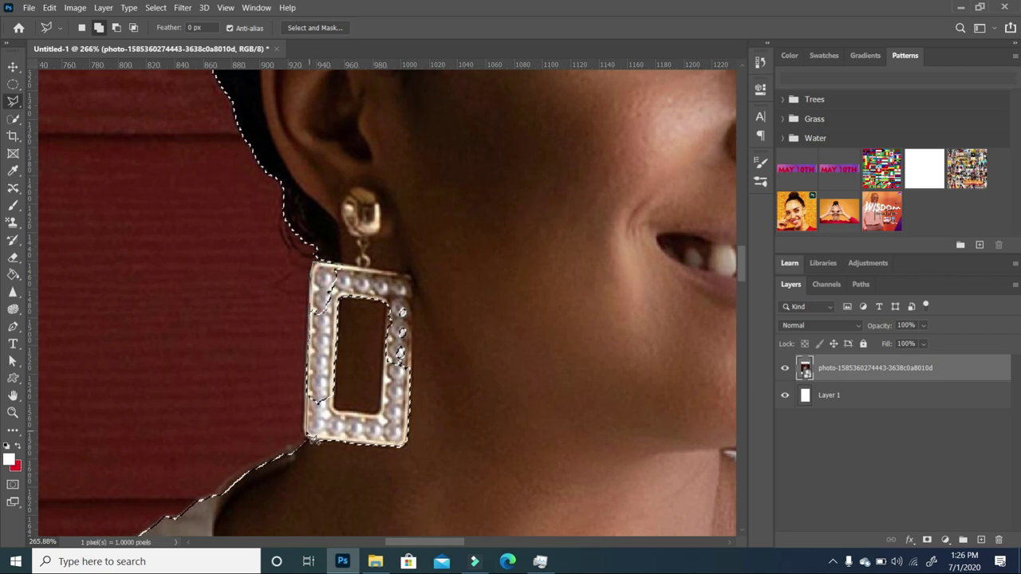
{"action": "left_click", "coordinate": [307, 440]}
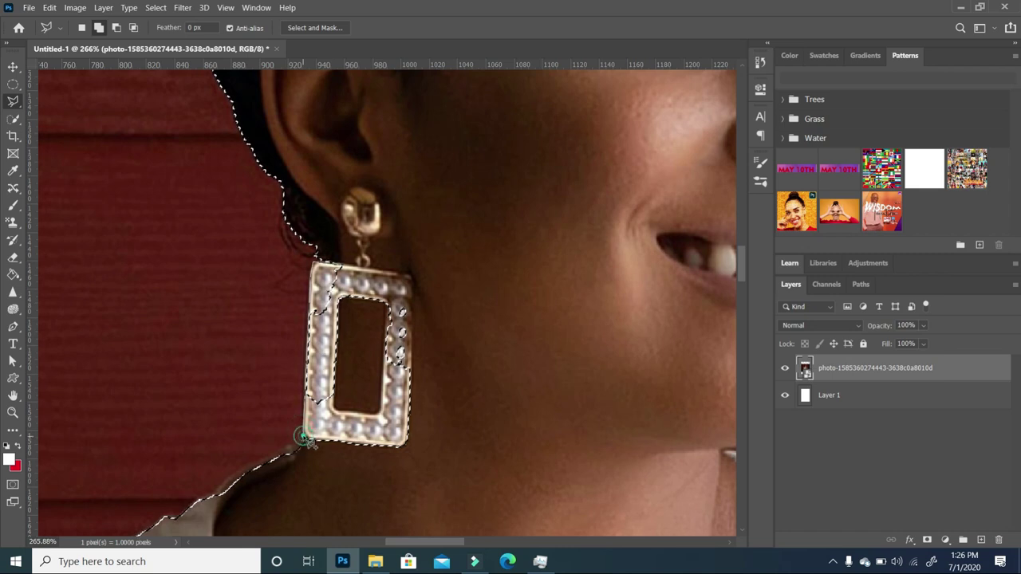
{"action": "left_click", "coordinate": [471, 481]}
{"action": "left_click", "coordinate": [455, 257]}
{"action": "left_click", "coordinate": [423, 230]}
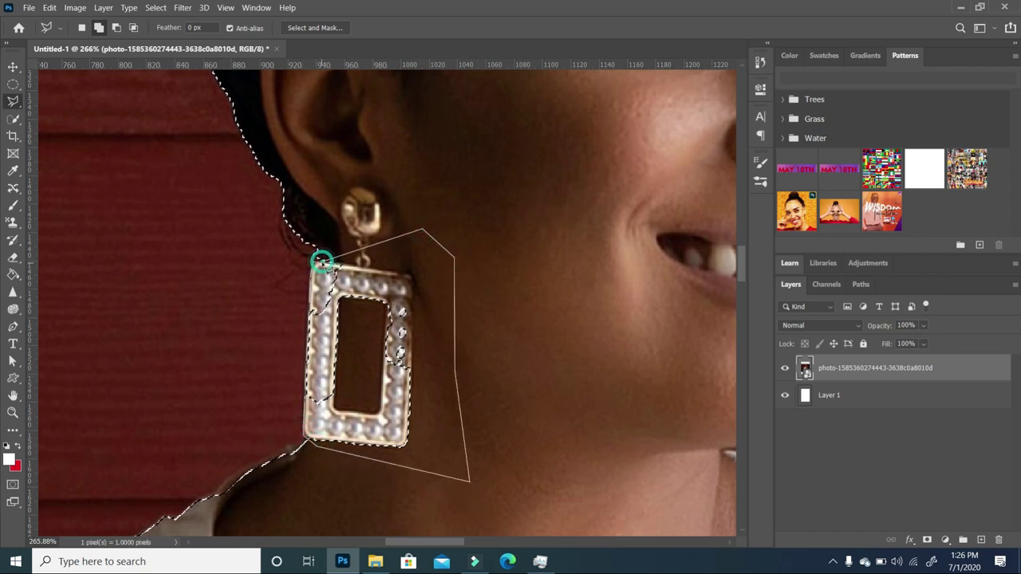
{"action": "left_click", "coordinate": [322, 261]}
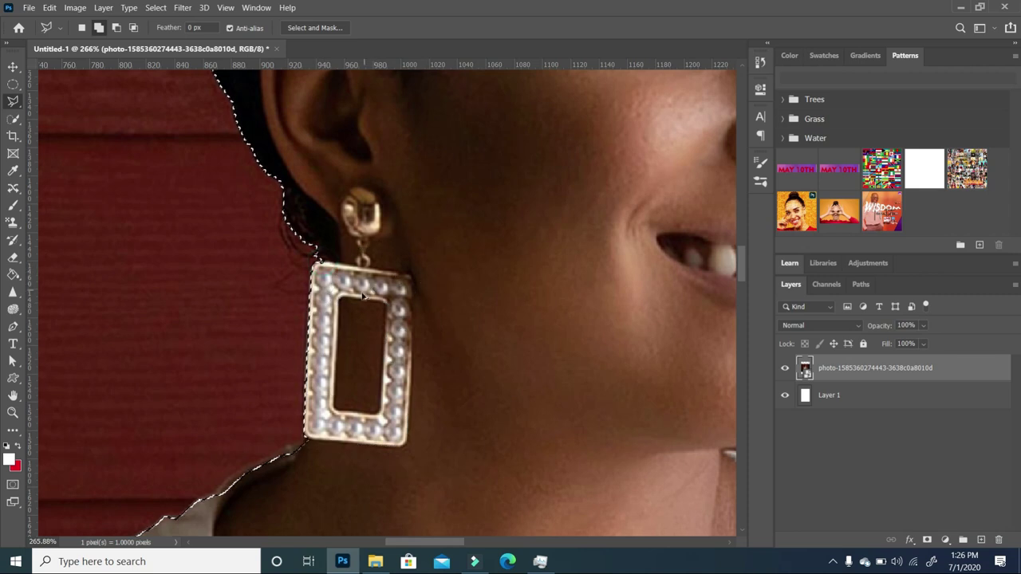
Subtract the background notch under the chin from the selection.
{"action": "scroll", "coordinate": [363, 297], "scroll_direction": "down", "scroll_amount": 6}
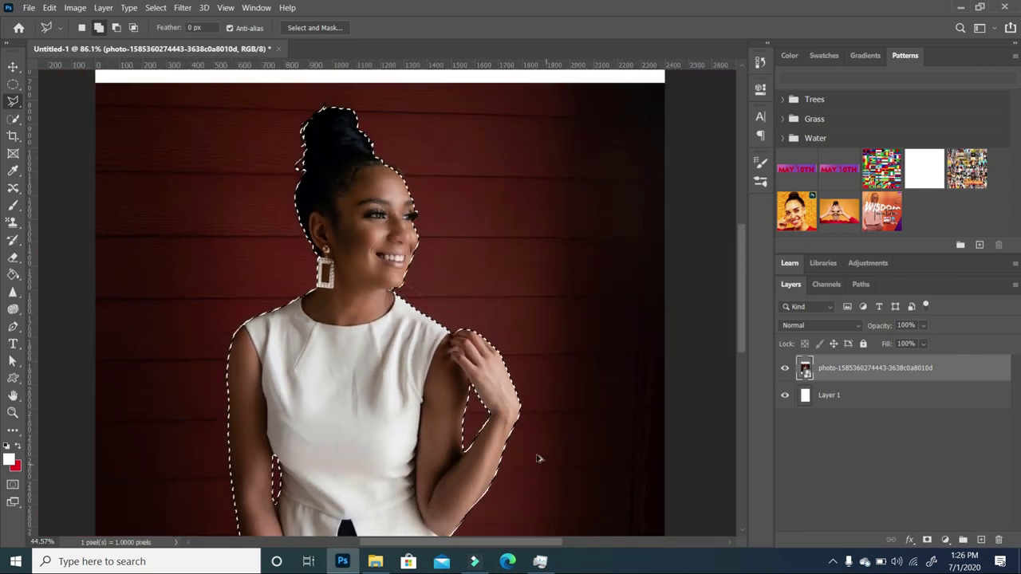
{"action": "scroll", "coordinate": [538, 458], "scroll_direction": "up", "scroll_amount": 2}
{"action": "scroll", "coordinate": [513, 377], "scroll_direction": "down", "scroll_amount": 2}
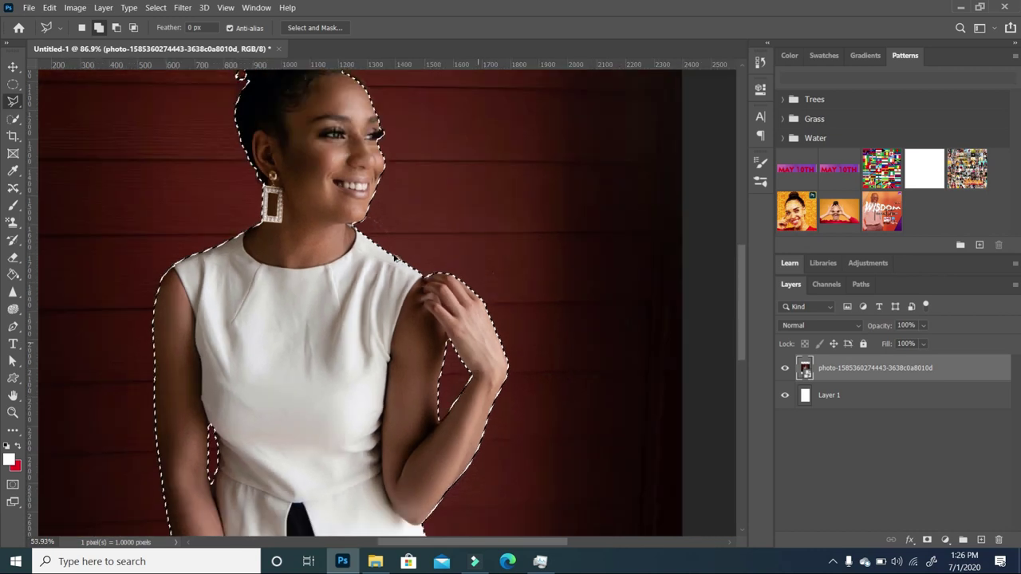
{"action": "scroll", "coordinate": [345, 237], "scroll_direction": "up", "scroll_amount": 5}
{"action": "scroll", "coordinate": [345, 236], "scroll_direction": "up", "scroll_amount": 2}
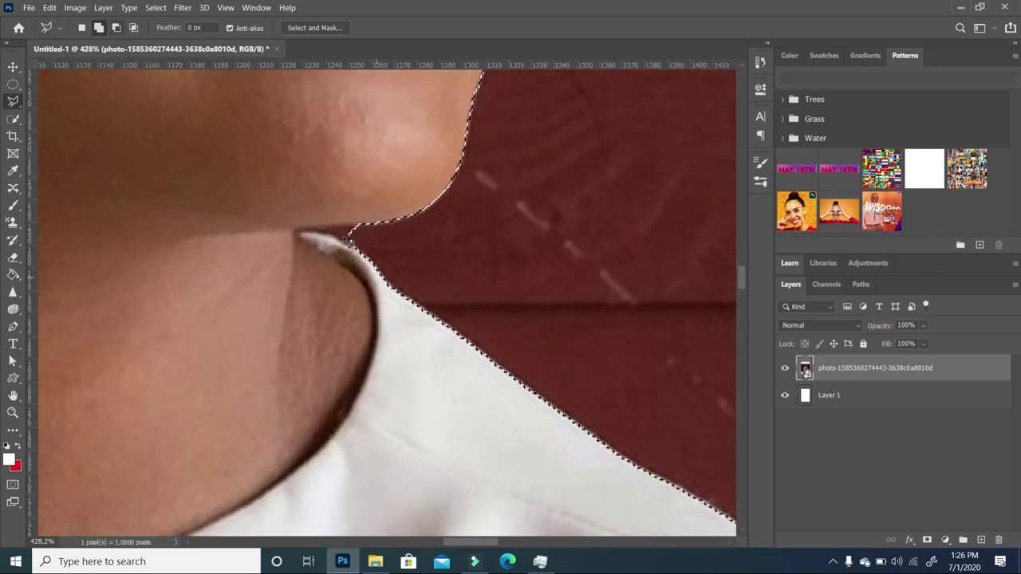
{"action": "left_click", "coordinate": [116, 28]}
{"action": "left_click", "coordinate": [362, 231]}
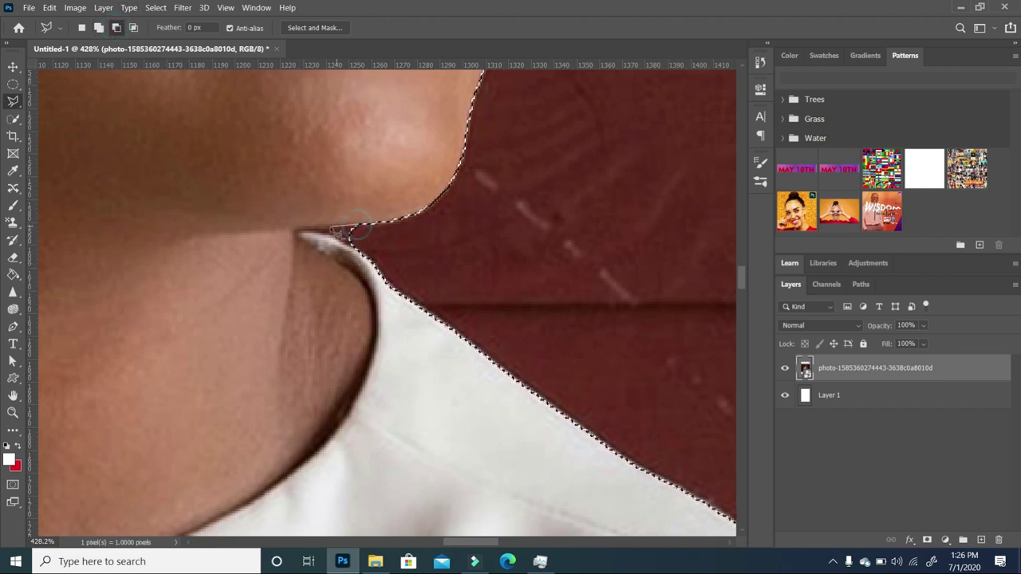
{"action": "left_click", "coordinate": [307, 230]}
{"action": "left_click", "coordinate": [355, 226]}
{"action": "scroll", "coordinate": [443, 259], "scroll_direction": "down", "scroll_amount": 6}
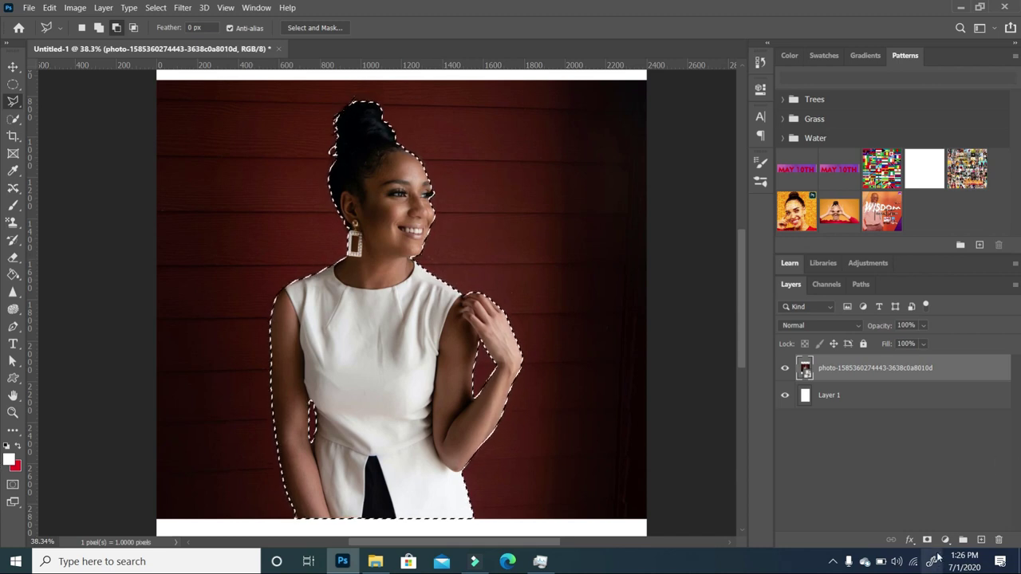
Mask out the backdrop around the woman, then open the foreground Color Picker.
{"action": "left_click", "coordinate": [927, 541]}
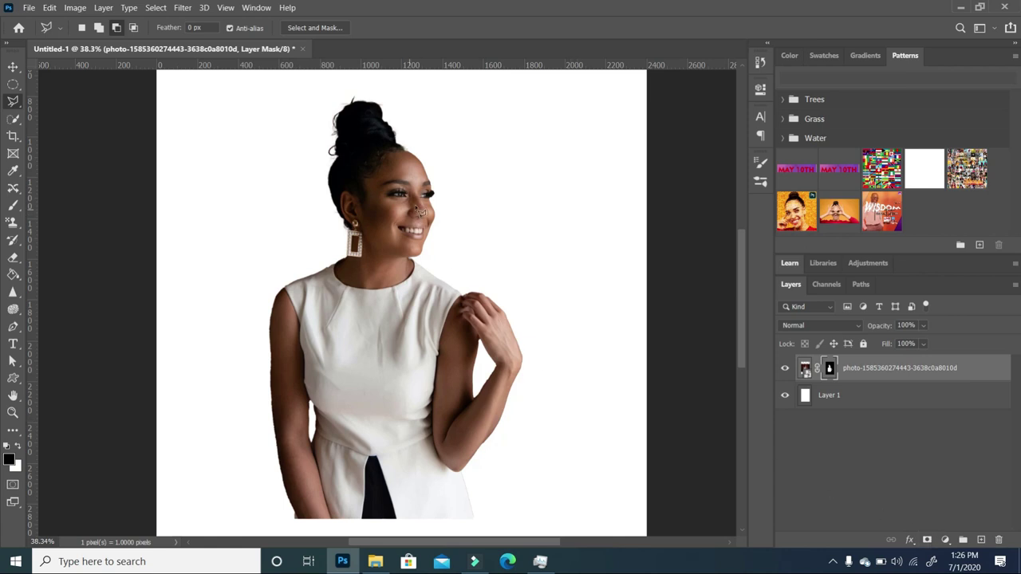
{"action": "scroll", "coordinate": [369, 137], "scroll_direction": "up", "scroll_amount": 5}
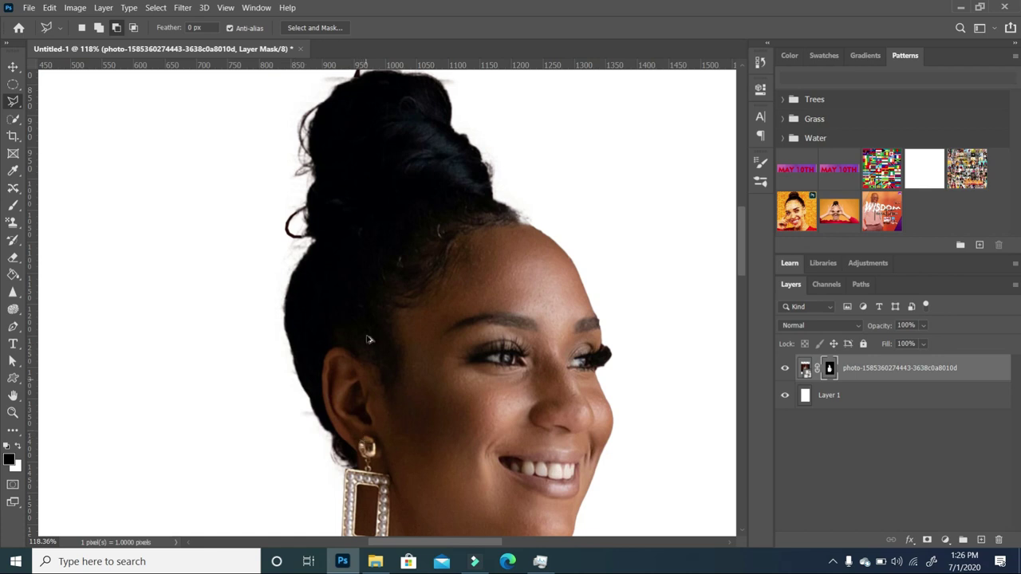
{"action": "scroll", "coordinate": [355, 303], "scroll_direction": "down", "scroll_amount": 6}
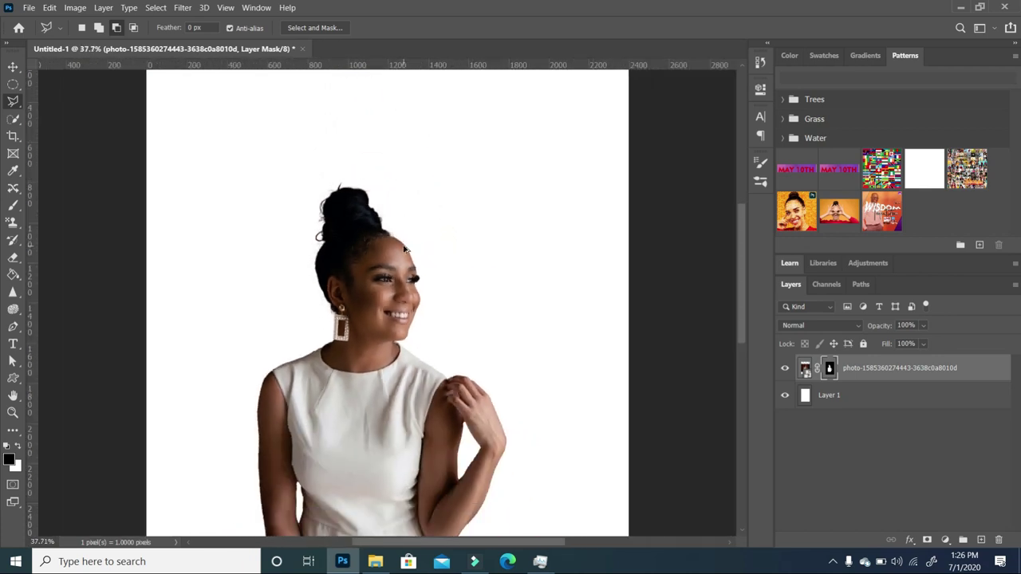
{"action": "scroll", "coordinate": [579, 457], "scroll_direction": "down", "scroll_amount": 1}
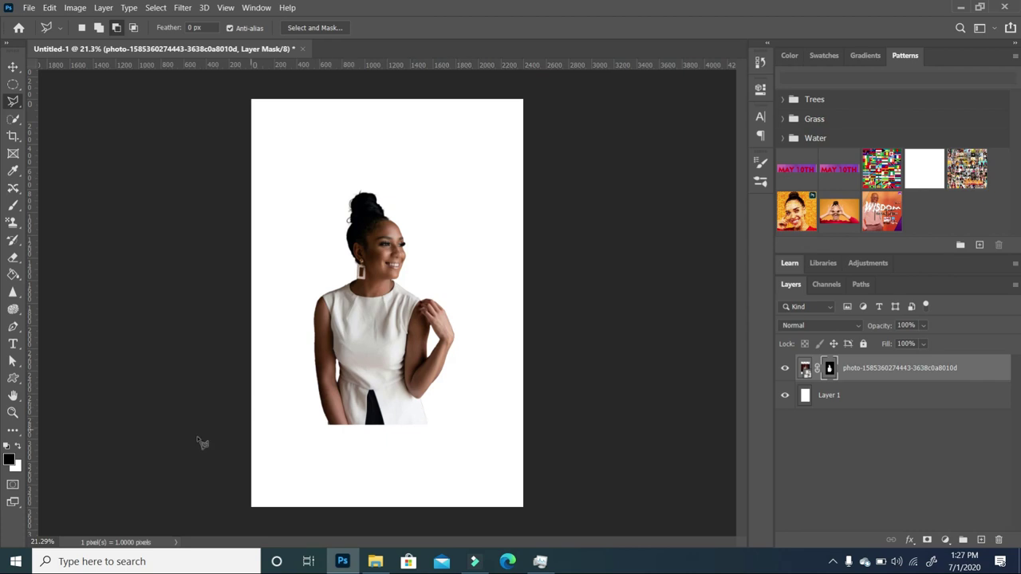
{"action": "left_click", "coordinate": [10, 458]}
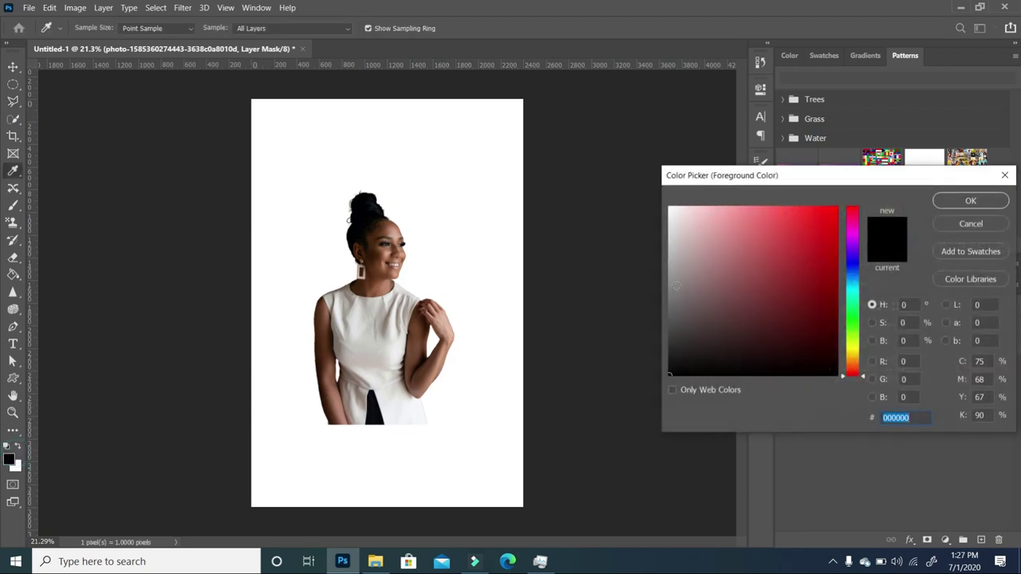
Set the foreground colour to grey #a6a4a4.
{"action": "left_click", "coordinate": [674, 259]}
{"action": "left_click", "coordinate": [666, 272]}
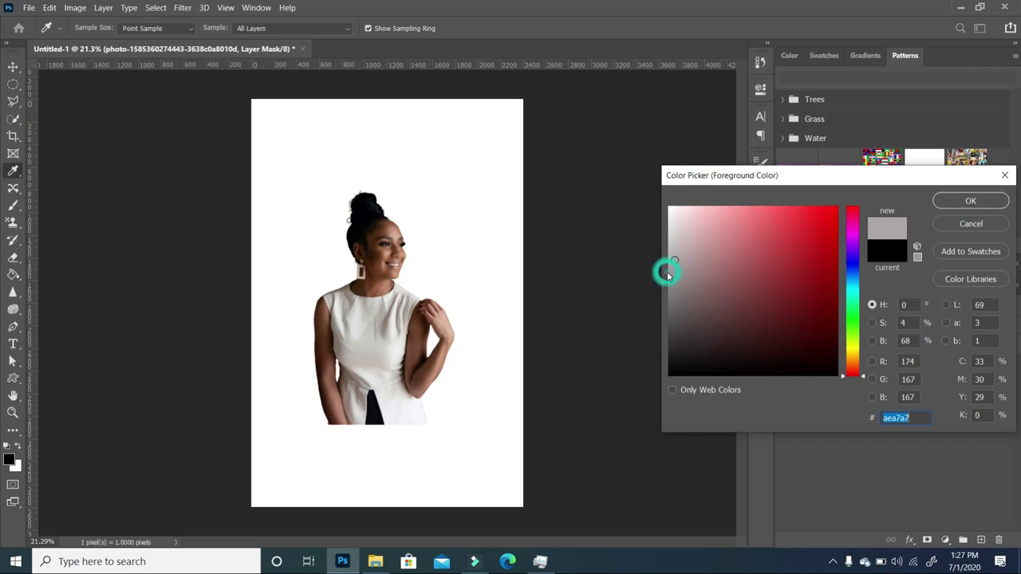
{"action": "left_click", "coordinate": [667, 279]}
{"action": "left_click", "coordinate": [671, 271]}
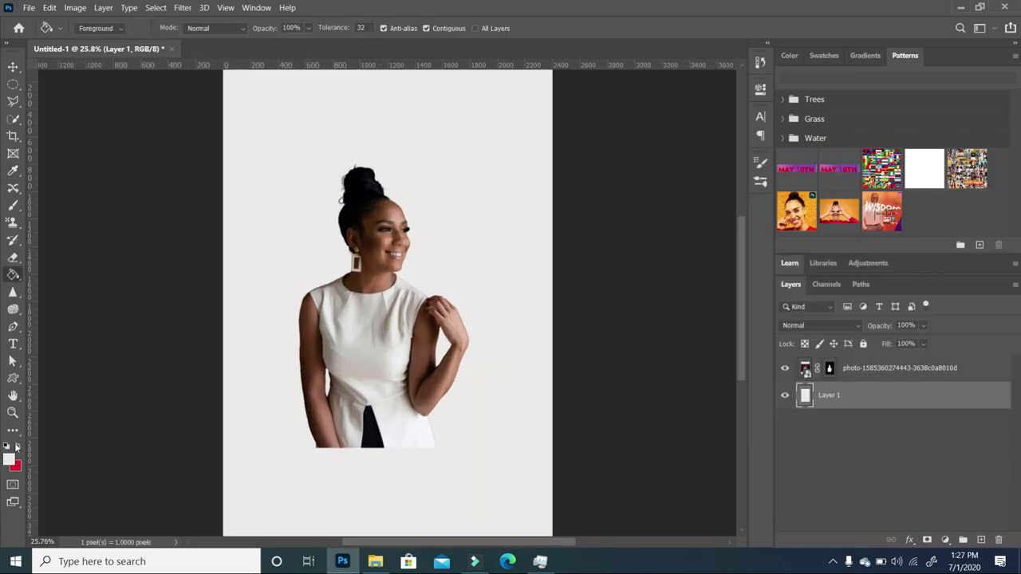
{"action": "left_click", "coordinate": [10, 459]}
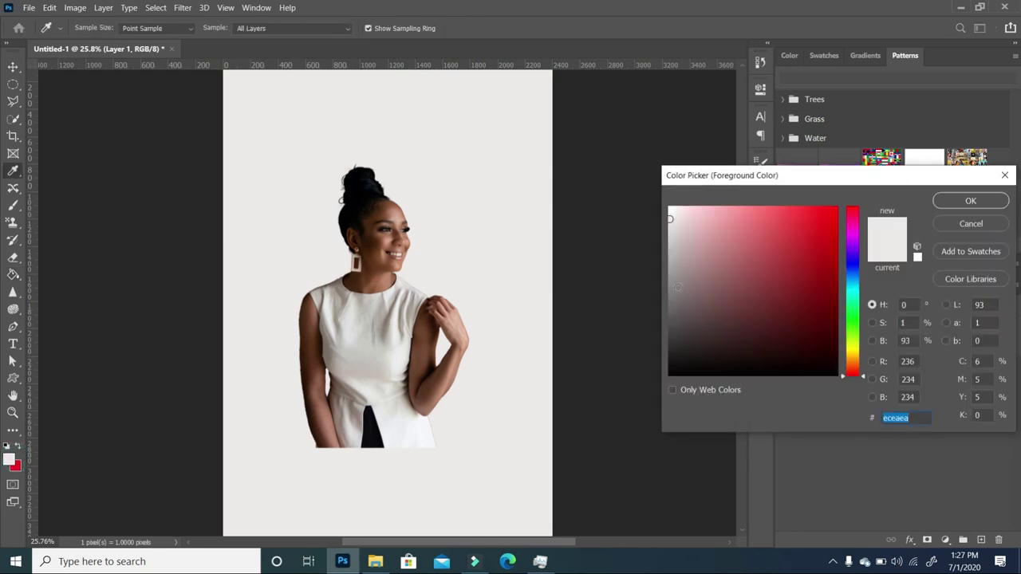
{"action": "left_click", "coordinate": [670, 265]}
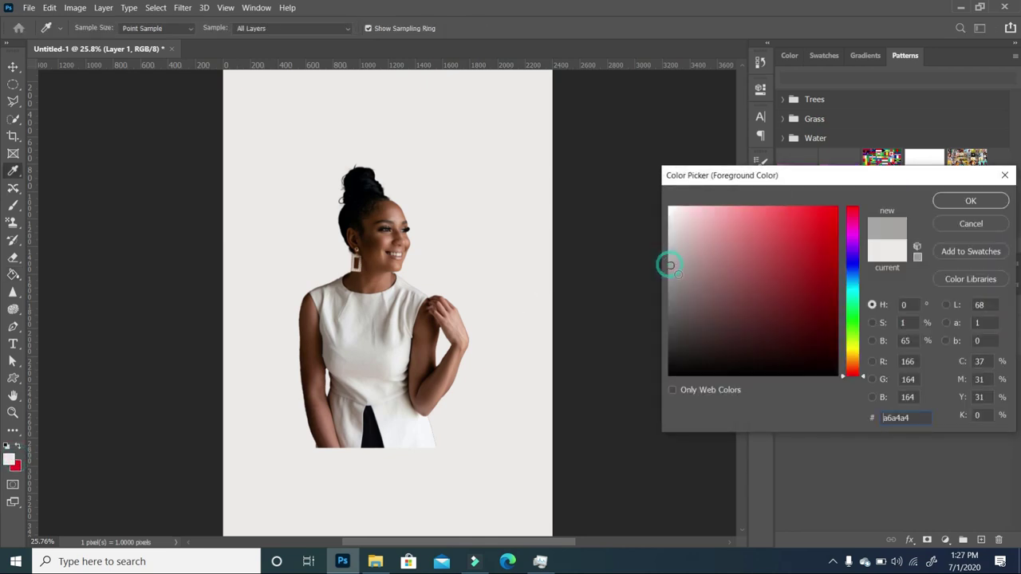
{"action": "left_click", "coordinate": [971, 202]}
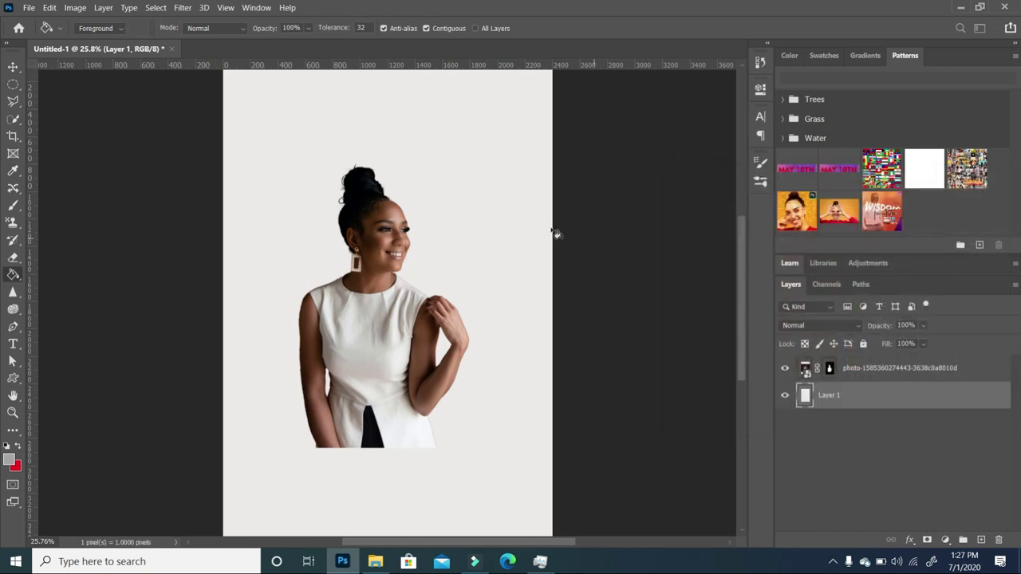
Fill the white background behind the cut-out woman with the grey.
{"action": "left_click", "coordinate": [495, 232]}
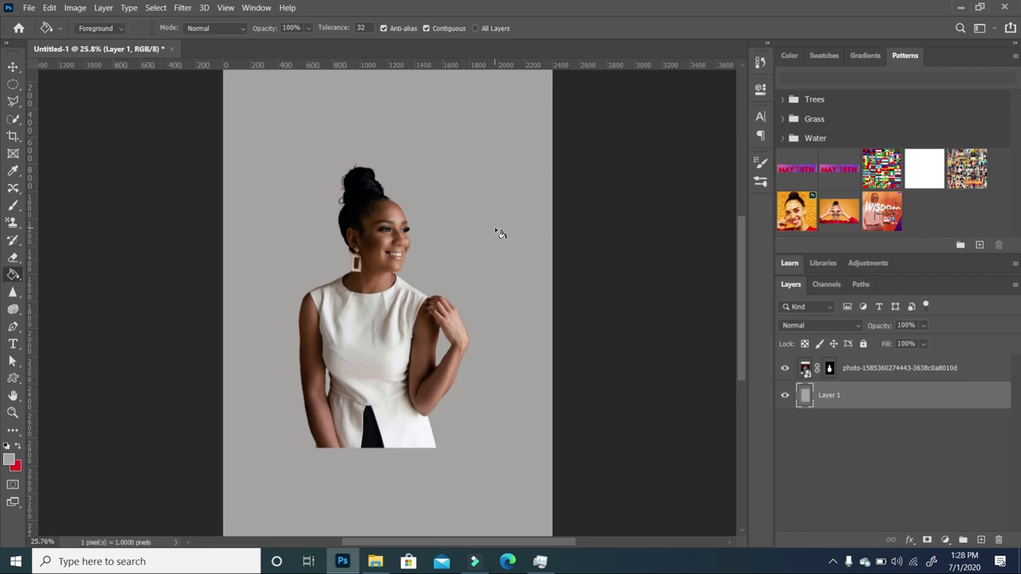
{"action": "scroll", "coordinate": [359, 397], "scroll_direction": "down", "scroll_amount": 2}
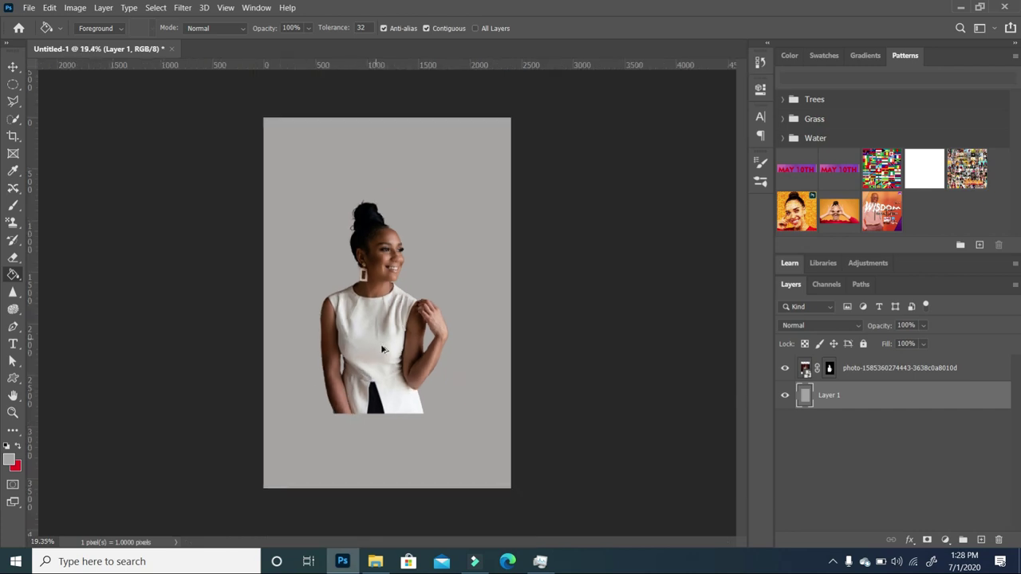
{"action": "scroll", "coordinate": [384, 351], "scroll_direction": "up", "scroll_amount": 1}
{"action": "left_click", "coordinate": [14, 64]}
Enlarge the woman's photo to about 136.55% and shift it lower-left on the grey canvas.
{"action": "left_click", "coordinate": [376, 372]}
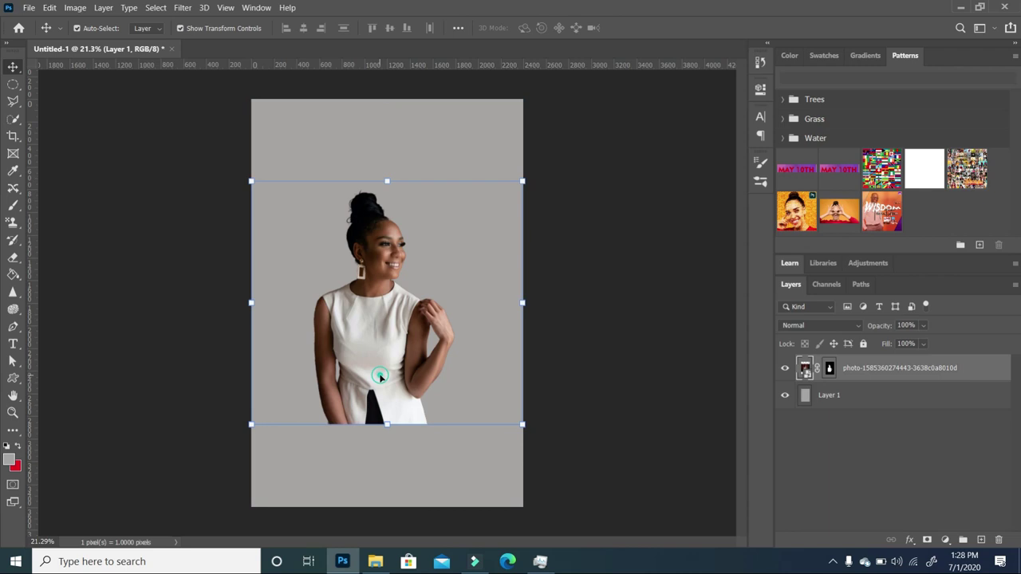
{"action": "left_click_drag", "start_coordinate": [523, 182], "coordinate": [609, 103]}
{"action": "left_click_drag", "start_coordinate": [251, 424], "coordinate": [237, 431]}
{"action": "left_click_drag", "start_coordinate": [384, 372], "coordinate": [360, 386]}
{"action": "key", "text": "Return"}
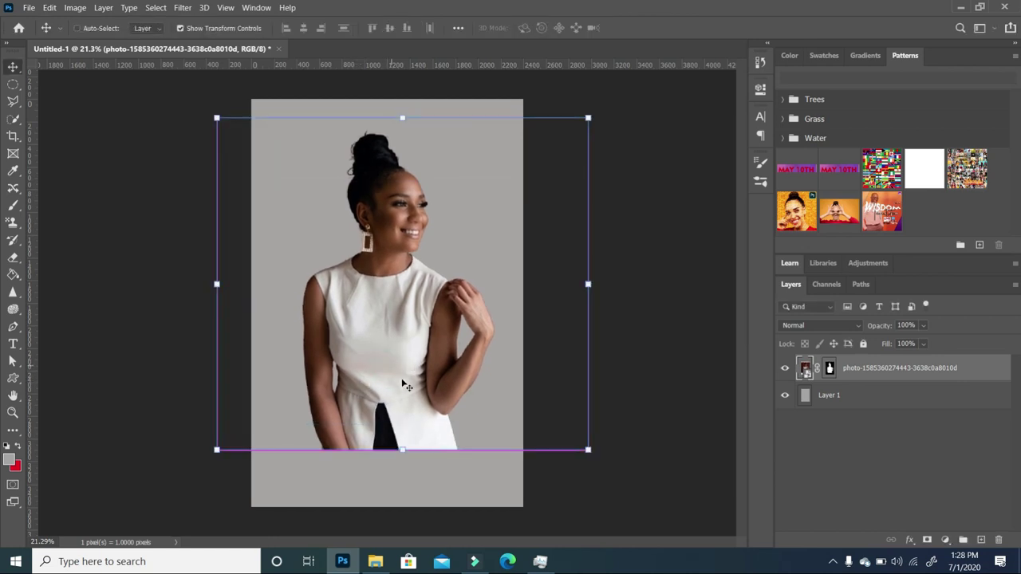
{"action": "scroll", "coordinate": [406, 389], "scroll_direction": "down", "scroll_amount": 3}
{"action": "left_click", "coordinate": [513, 481]}
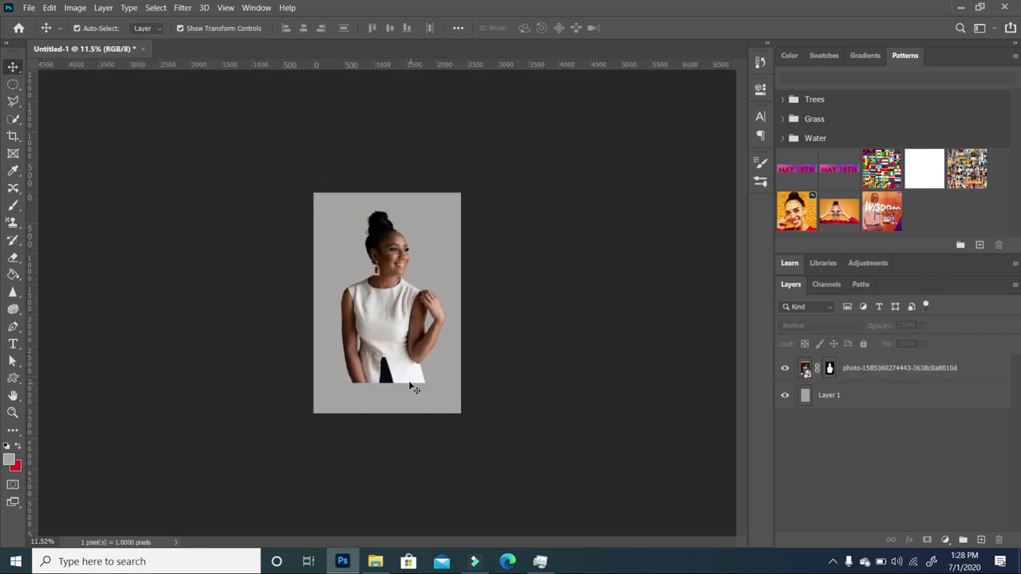
{"action": "scroll", "coordinate": [410, 385], "scroll_direction": "up", "scroll_amount": 1}
{"action": "scroll", "coordinate": [406, 361], "scroll_direction": "up", "scroll_amount": 2}
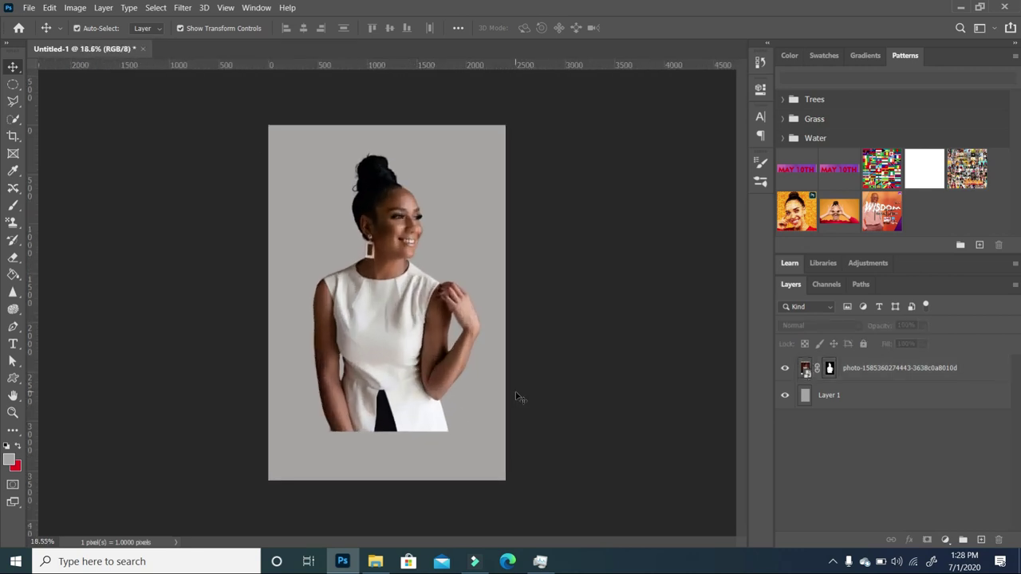
Duplicate the photo layer, hide the original, and enlarge the Eraser brush.
{"action": "left_click_drag", "start_coordinate": [893, 369], "coordinate": [984, 534]}
{"action": "left_click", "coordinate": [891, 449]}
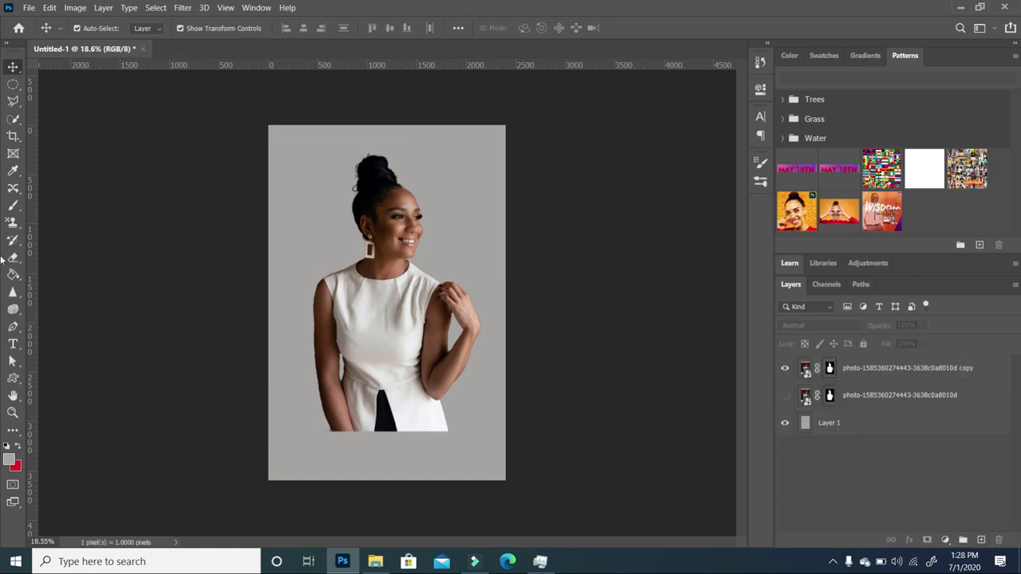
{"action": "left_click", "coordinate": [14, 259]}
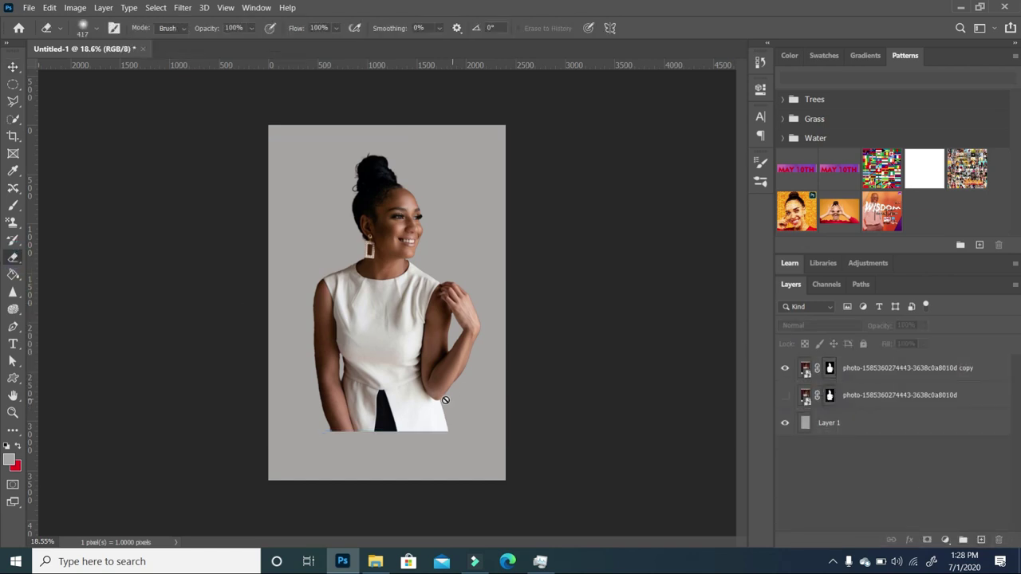
{"action": "left_click", "coordinate": [406, 391]}
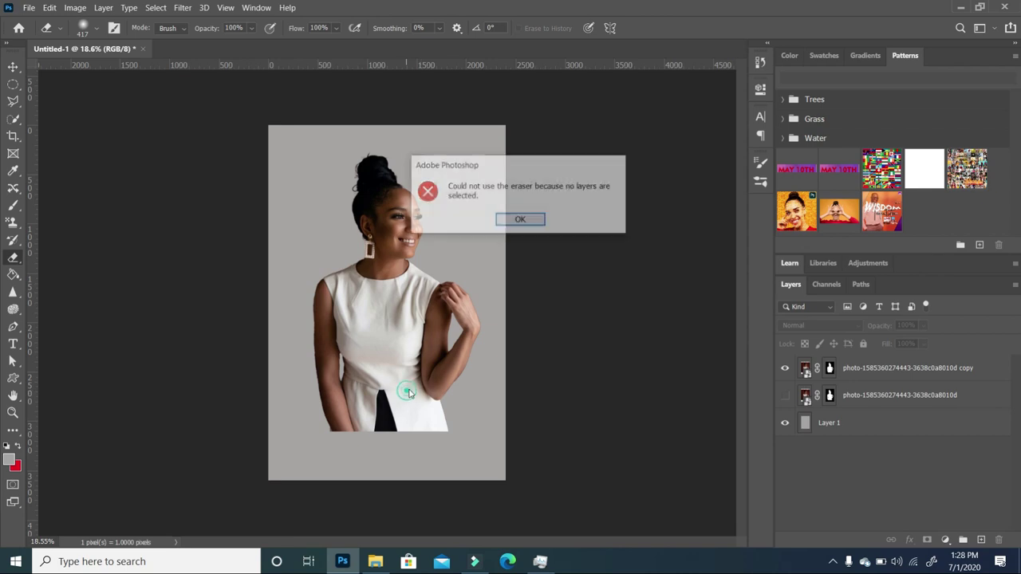
{"action": "left_click", "coordinate": [520, 219]}
{"action": "left_click", "coordinate": [94, 28]}
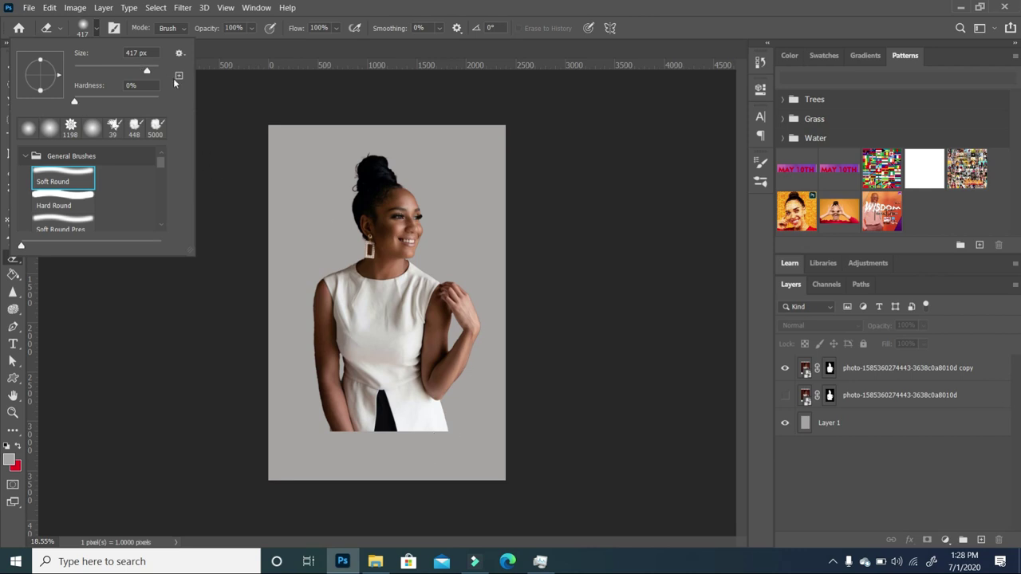
{"action": "left_click_drag", "start_coordinate": [147, 72], "coordinate": [153, 73]}
On the top copy, erase the dress bottom, raised hand and left arm into grey.
{"action": "left_click", "coordinate": [431, 430]}
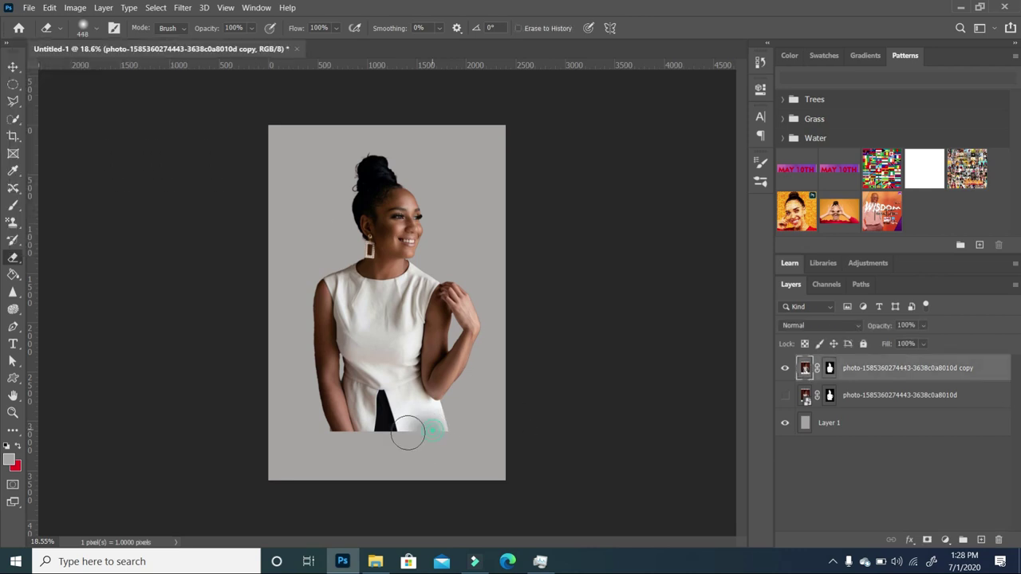
{"action": "left_click", "coordinate": [97, 29]}
{"action": "left_click_drag", "start_coordinate": [147, 73], "coordinate": [154, 72]}
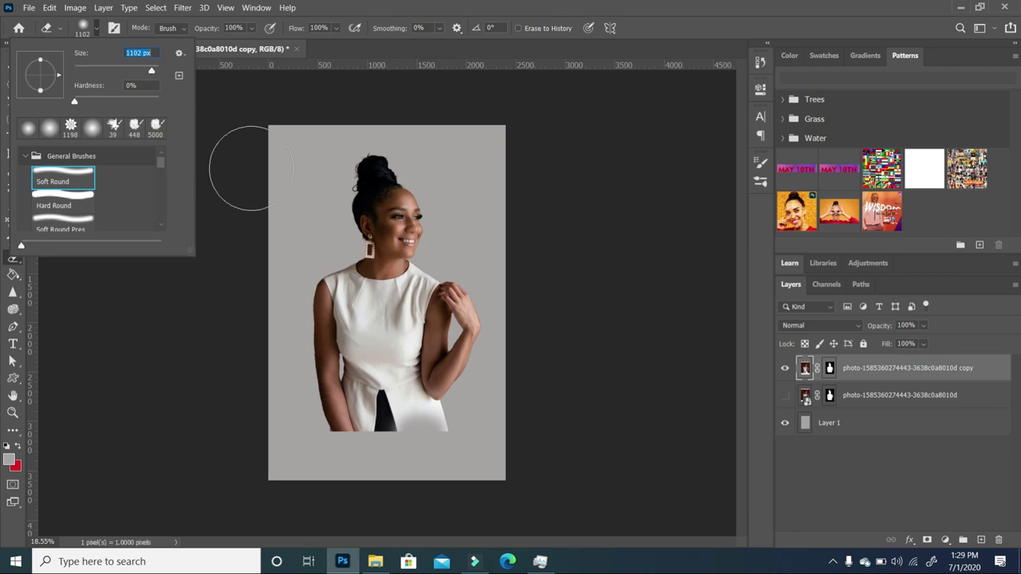
{"action": "mouse_move", "coordinate": [449, 490]}
{"action": "left_mouse_down"}
{"action": "mouse_move", "coordinate": [422, 433]}
{"action": "mouse_move", "coordinate": [322, 468]}
{"action": "mouse_move", "coordinate": [439, 439]}
{"action": "mouse_move", "coordinate": [296, 424]}
{"action": "mouse_move", "coordinate": [424, 422]}
{"action": "mouse_move", "coordinate": [270, 412]}
{"action": "mouse_move", "coordinate": [301, 382]}
{"action": "mouse_move", "coordinate": [360, 400]}
{"action": "mouse_move", "coordinate": [412, 383]}
{"action": "mouse_move", "coordinate": [388, 321]}
{"action": "left_mouse_up"}
{"action": "left_click", "coordinate": [96, 28]}
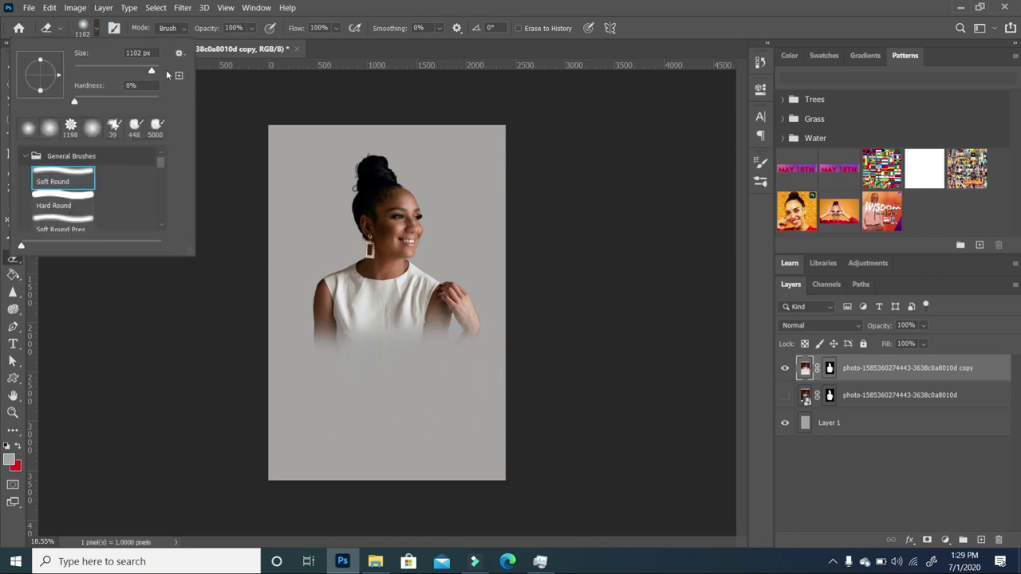
{"action": "left_click_drag", "start_coordinate": [151, 73], "coordinate": [148, 73]}
{"action": "left_click", "coordinate": [501, 334]}
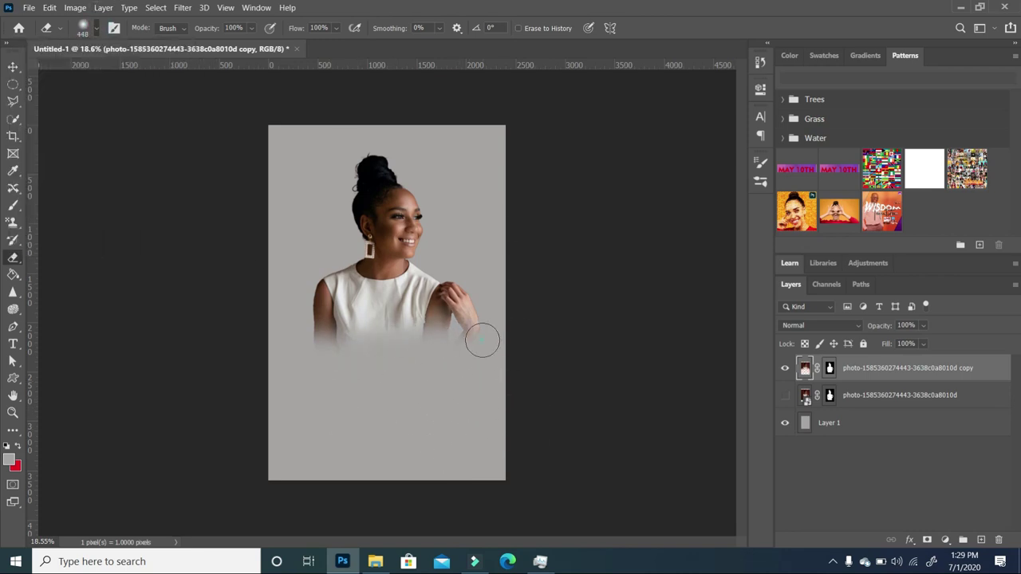
{"action": "left_click_drag", "start_coordinate": [460, 367], "coordinate": [466, 327]}
{"action": "mouse_move", "coordinate": [465, 322]}
{"action": "left_mouse_down"}
{"action": "mouse_move", "coordinate": [449, 324]}
{"action": "mouse_move", "coordinate": [472, 292]}
{"action": "mouse_move", "coordinate": [451, 298]}
{"action": "mouse_move", "coordinate": [464, 301]}
{"action": "mouse_move", "coordinate": [468, 278]}
{"action": "mouse_move", "coordinate": [436, 344]}
{"action": "left_mouse_up"}
{"action": "left_click", "coordinate": [326, 358]}
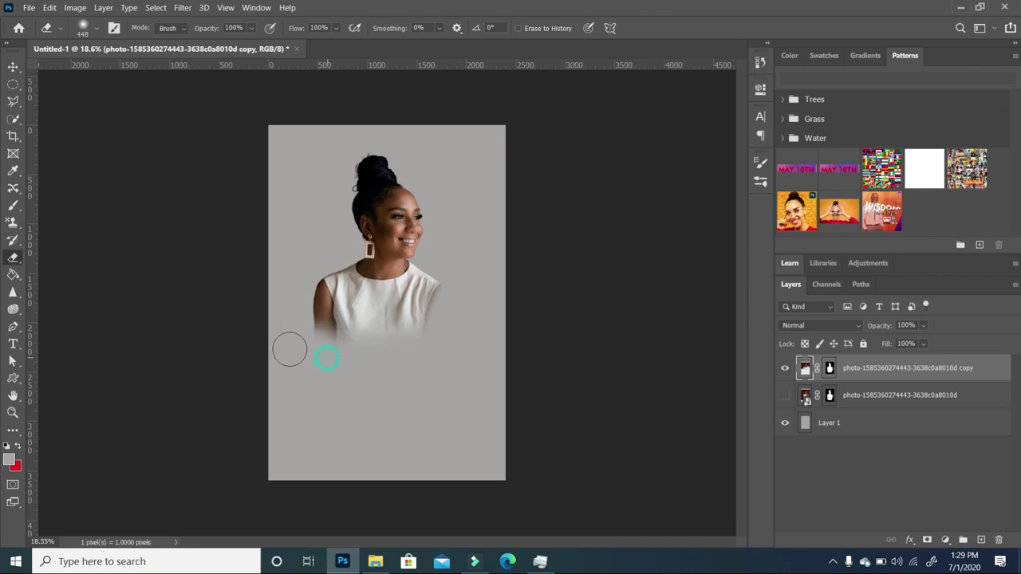
Set the eraser brush size to 1102 px.
{"action": "left_click", "coordinate": [96, 29]}
{"action": "left_click_drag", "start_coordinate": [152, 71], "coordinate": [153, 70]}
{"action": "left_click", "coordinate": [353, 410]}
{"action": "left_click", "coordinate": [96, 29]}
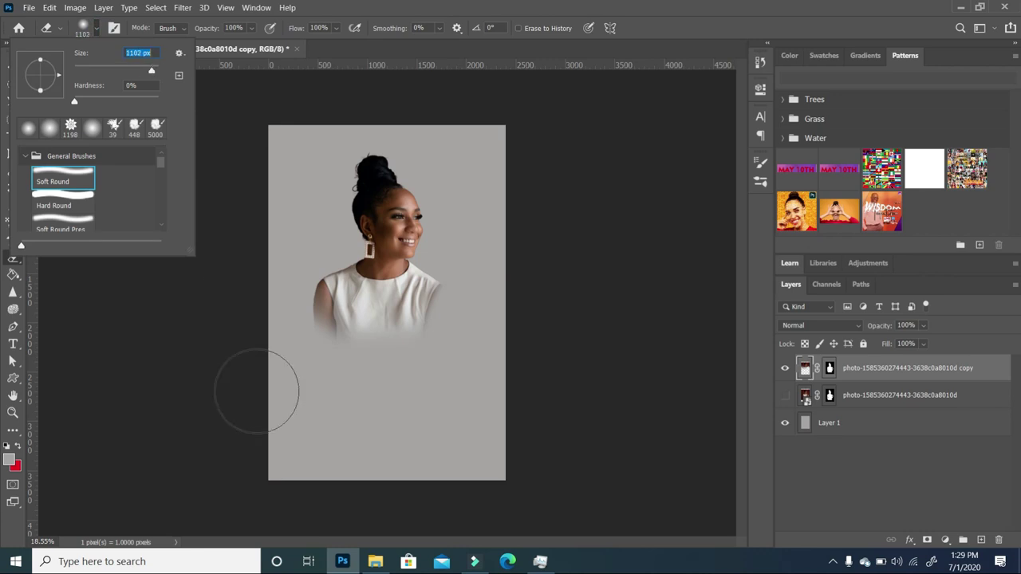
{"action": "left_click", "coordinate": [287, 331]}
{"action": "scroll", "coordinate": [445, 311], "scroll_direction": "up", "scroll_amount": 1}
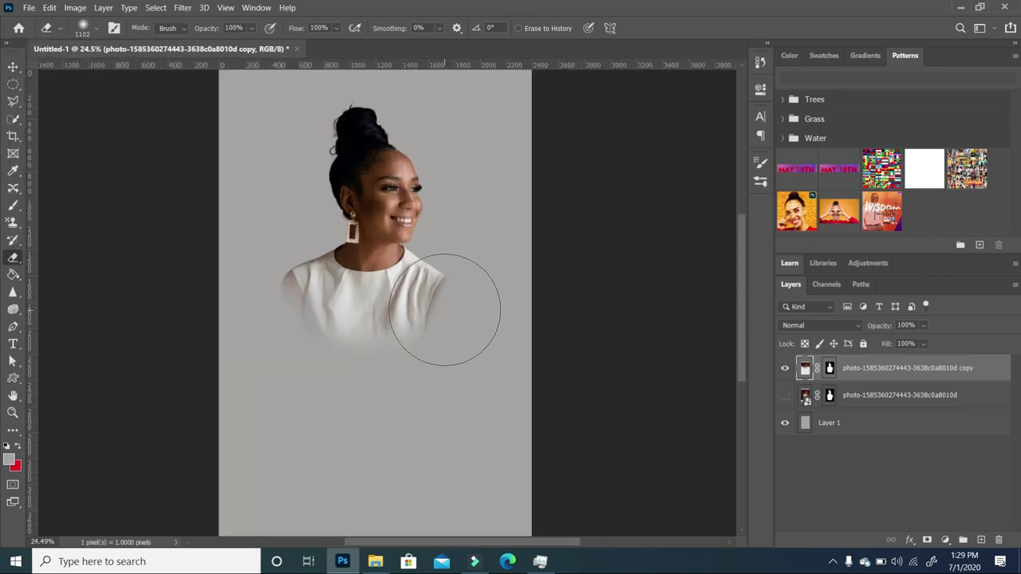
{"action": "left_click", "coordinate": [13, 66]}
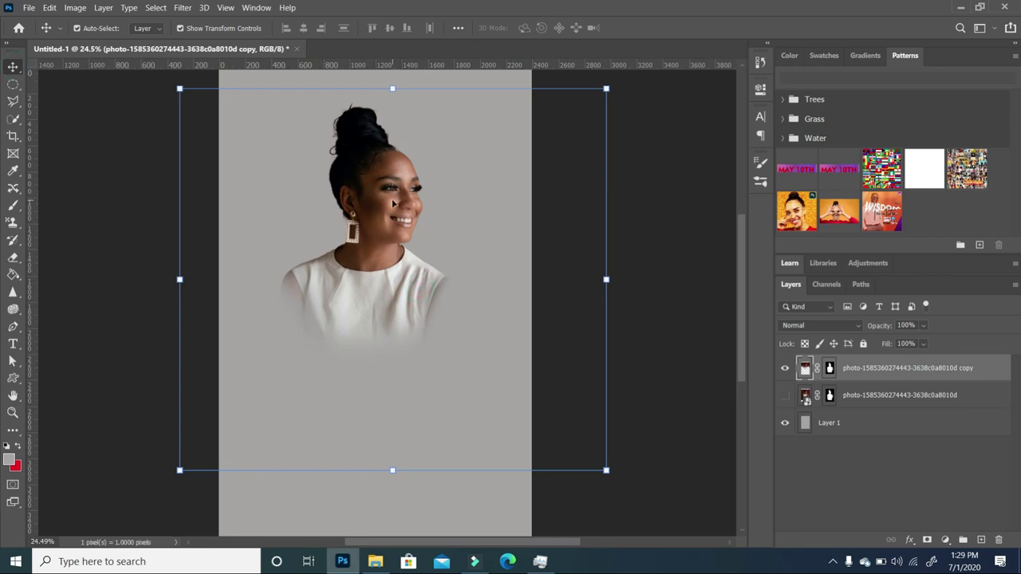
Apply Brightness/Contrast of about 28/27 to the portrait copy.
{"action": "left_click", "coordinate": [79, 9]}
{"action": "mouse_move", "coordinate": [111, 39]}
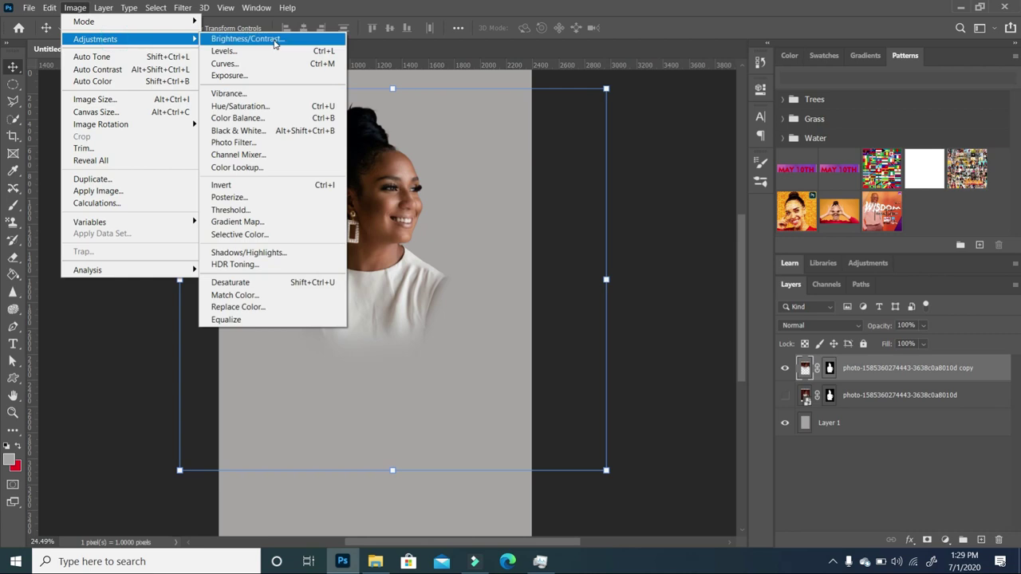
{"action": "left_click", "coordinate": [274, 43]}
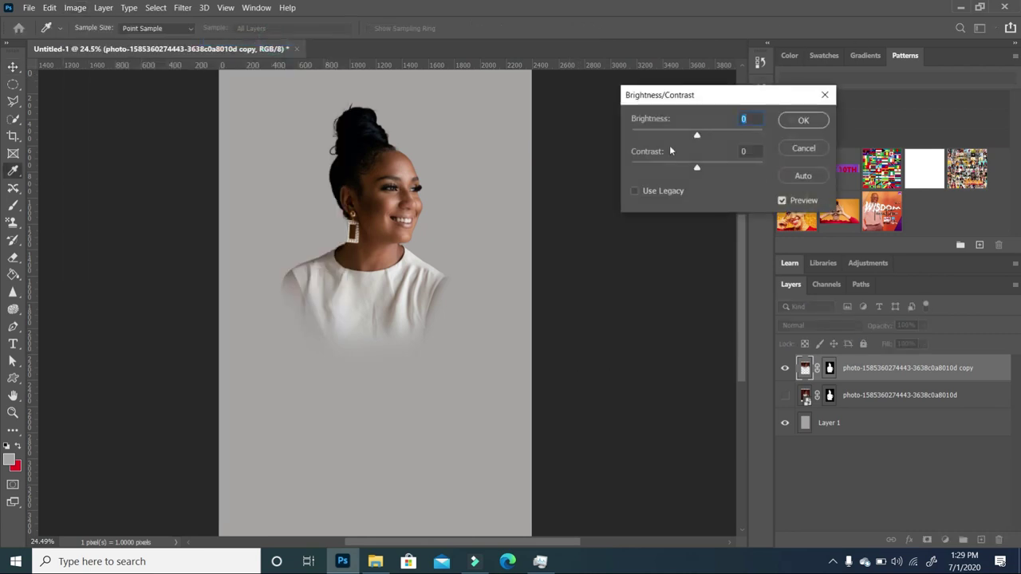
{"action": "left_click_drag", "start_coordinate": [697, 137], "coordinate": [714, 170]}
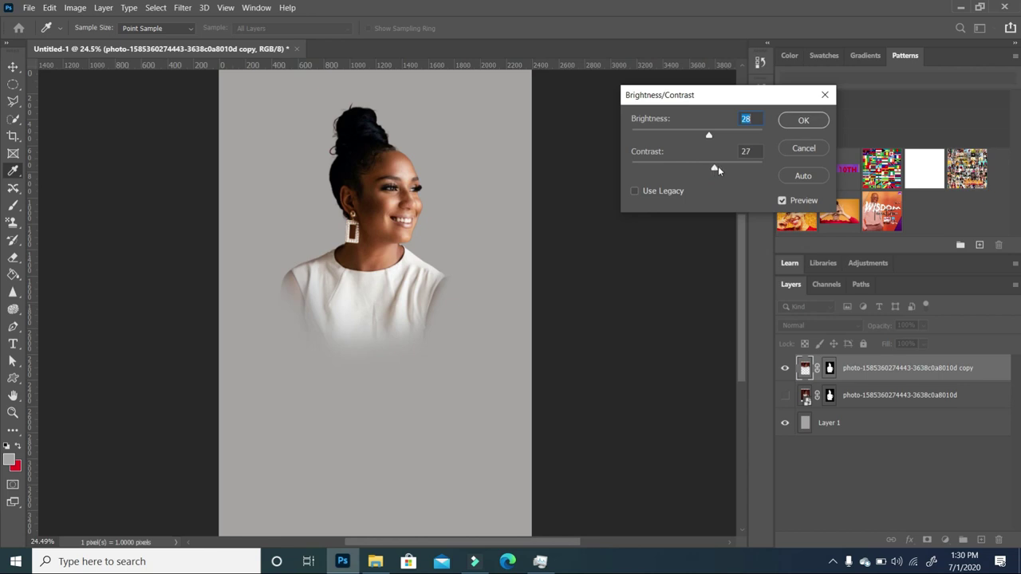
{"action": "left_click_drag", "start_coordinate": [716, 168], "coordinate": [716, 167]}
{"action": "left_click", "coordinate": [802, 121]}
Open the Birthday Flyer asset folder and pick up the orange brush-ring image.
{"action": "key", "text": "v"}
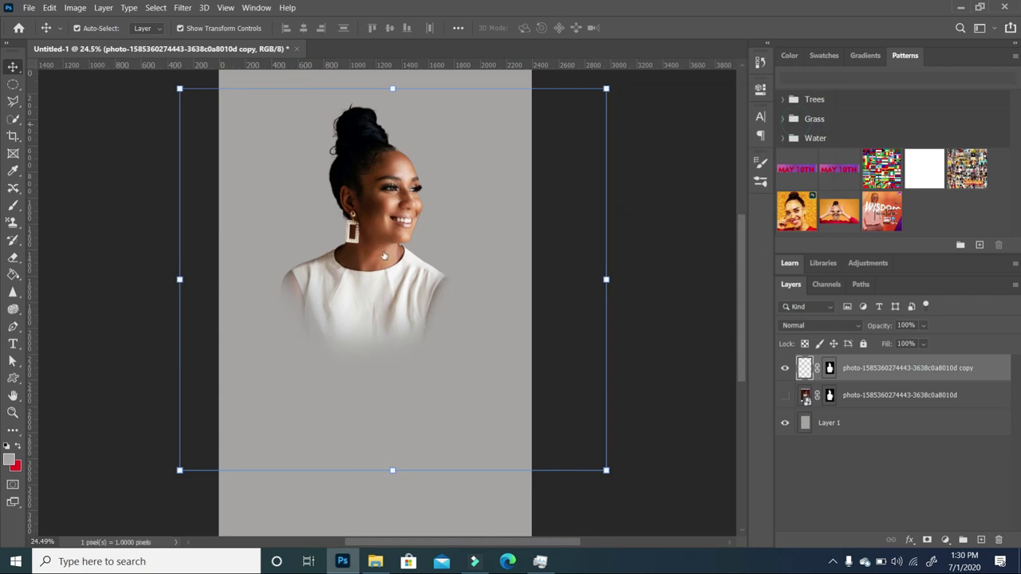
{"action": "left_click", "coordinate": [375, 561]}
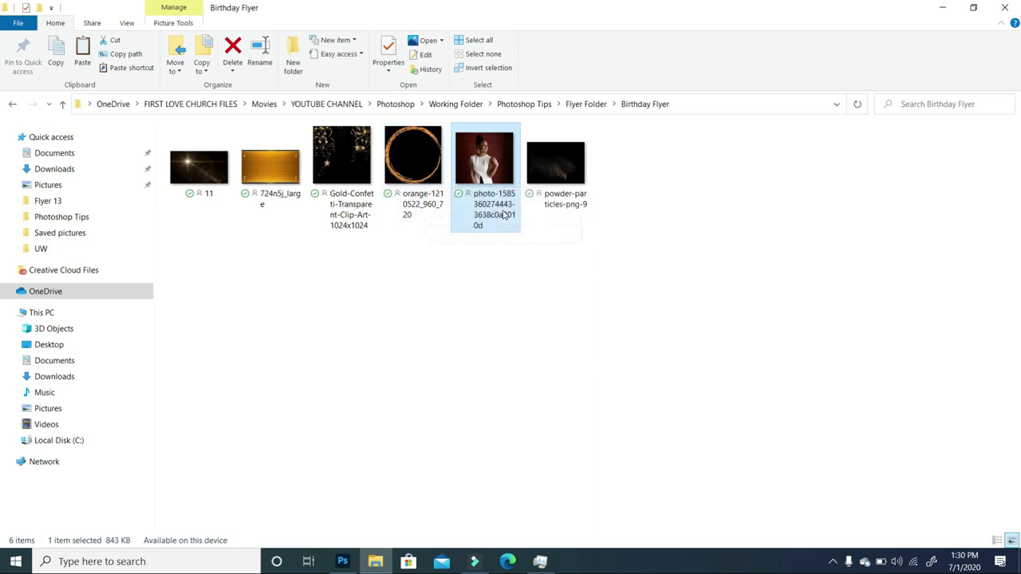
{"action": "left_click_drag", "start_coordinate": [423, 182], "coordinate": [396, 240]}
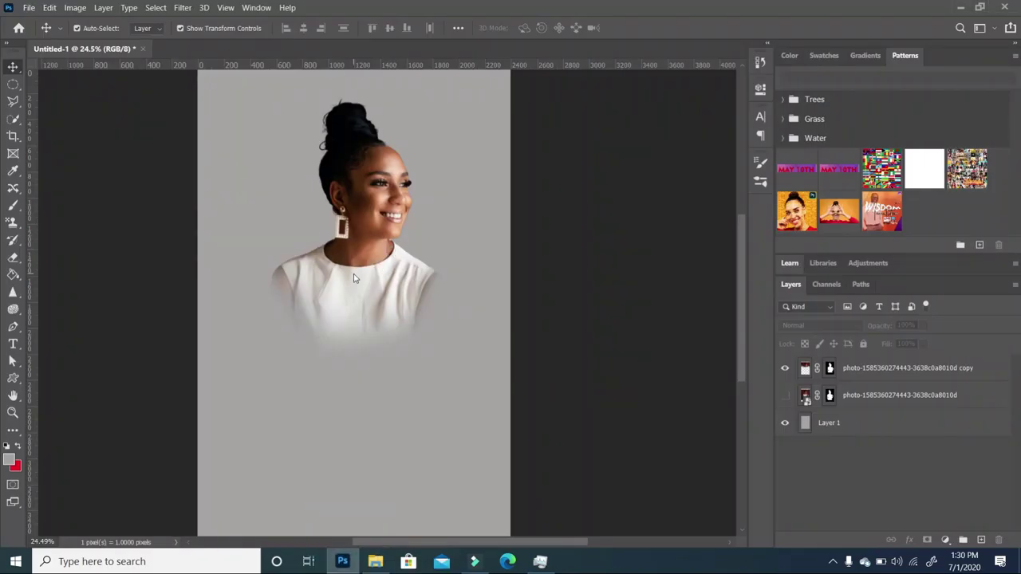
Place the orange brush-ring PNG, scale it to about 68%, and centre it around the woman.
{"action": "left_click_drag", "start_coordinate": [355, 278], "coordinate": [364, 276]}
{"action": "mouse_move", "coordinate": [357, 445]}
{"action": "left_mouse_down"}
{"action": "mouse_move", "coordinate": [371, 381]}
{"action": "mouse_move", "coordinate": [356, 369]}
{"action": "left_mouse_up"}
{"action": "left_click_drag", "start_coordinate": [424, 333], "coordinate": [423, 334]}
{"action": "left_click_drag", "start_coordinate": [510, 73], "coordinate": [475, 107]}
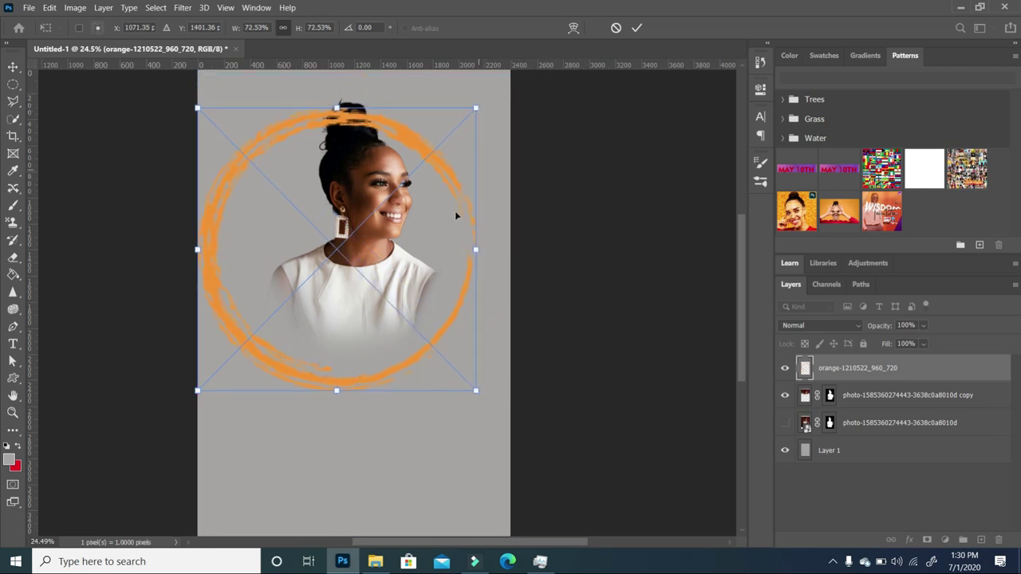
{"action": "left_click_drag", "start_coordinate": [457, 201], "coordinate": [469, 171]}
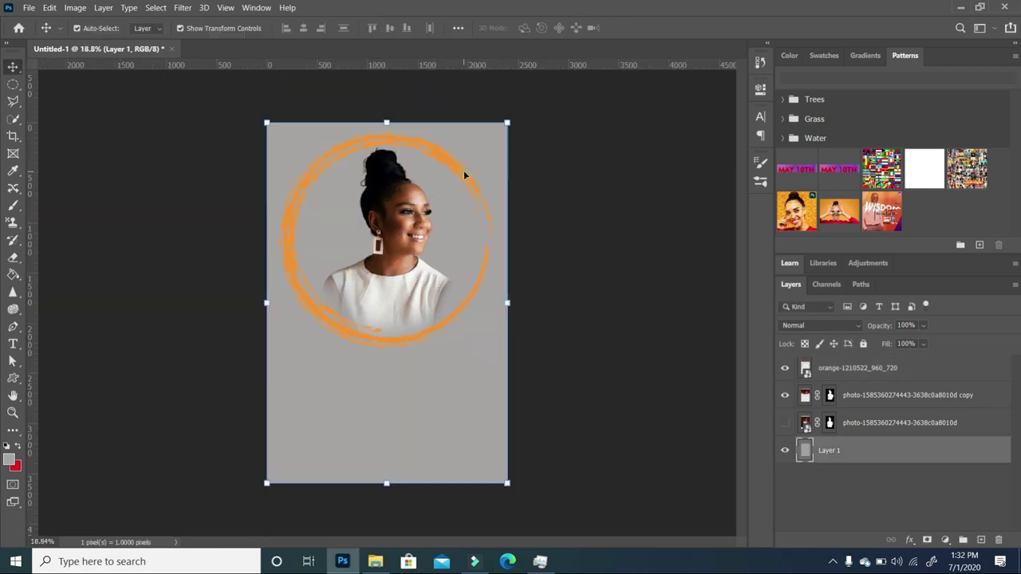
{"action": "left_click", "coordinate": [469, 172]}
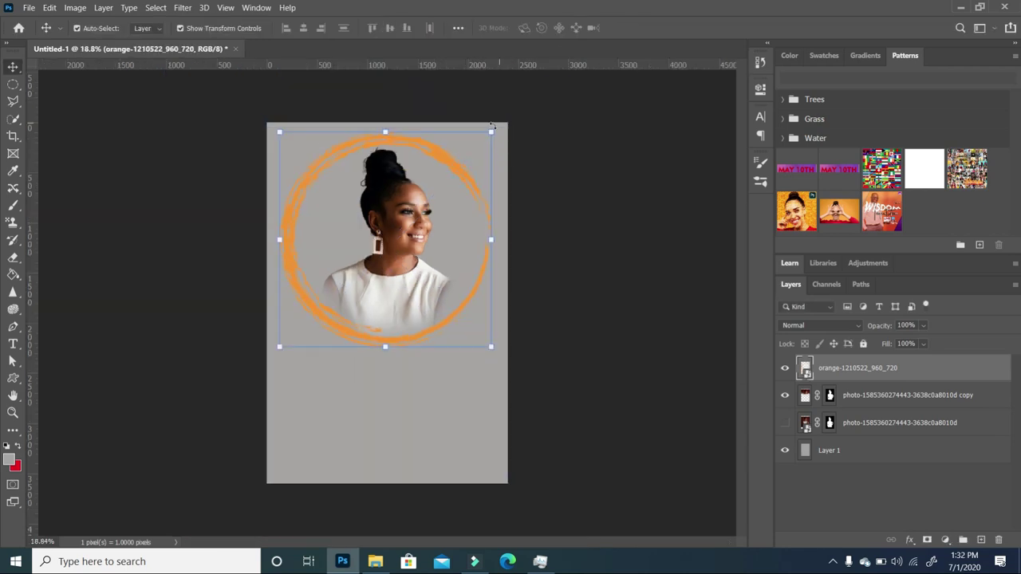
{"action": "left_click_drag", "start_coordinate": [492, 134], "coordinate": [486, 137]}
{"action": "left_click_drag", "start_coordinate": [474, 212], "coordinate": [481, 205]}
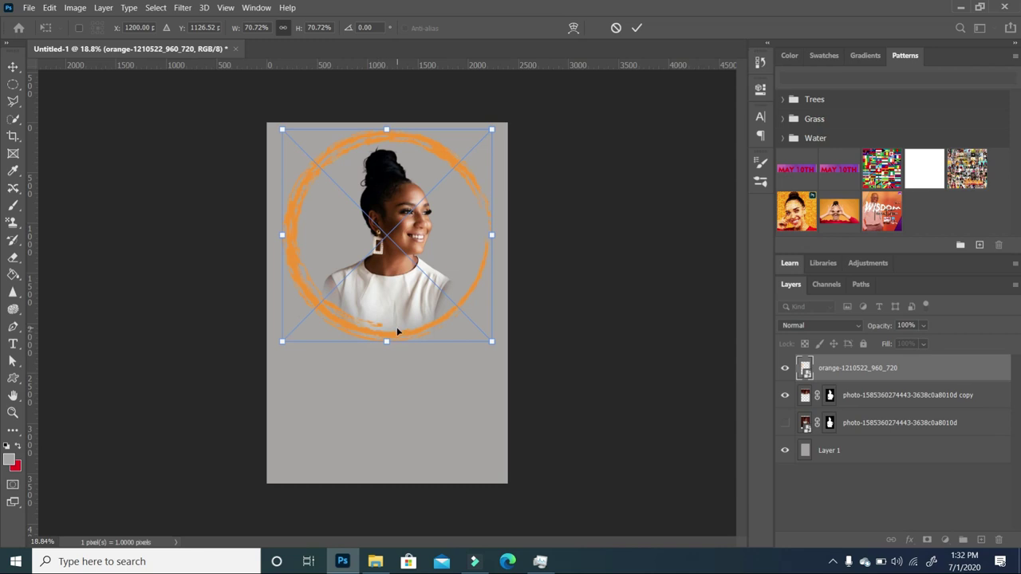
{"action": "left_click_drag", "start_coordinate": [279, 342], "coordinate": [290, 332]}
{"action": "left_click_drag", "start_coordinate": [477, 194], "coordinate": [469, 197]}
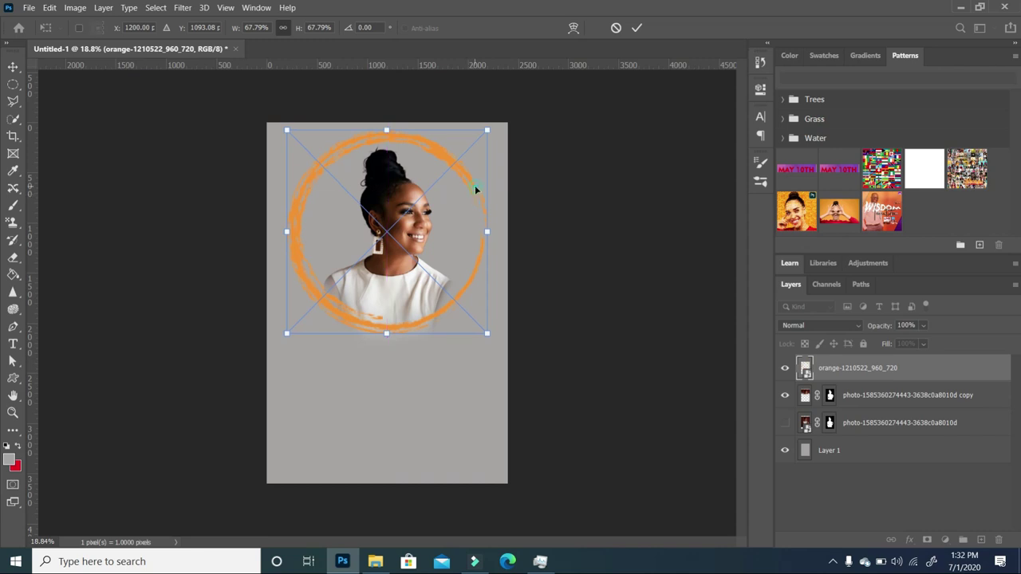
{"action": "double_click", "coordinate": [474, 186]}
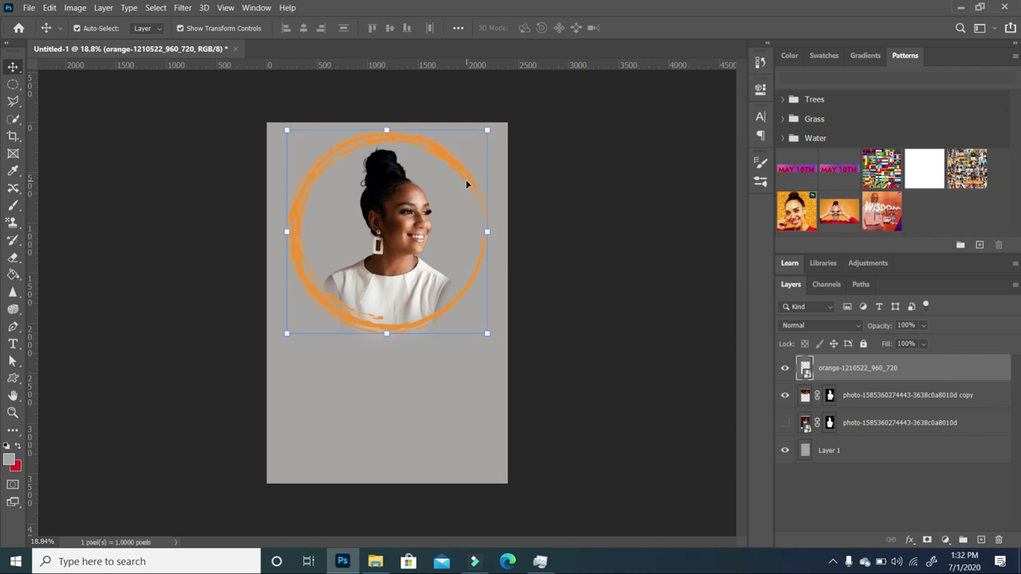
Apply Hue/Saturation with Lightness +100 to turn the orange brush ring white.
{"action": "left_click", "coordinate": [75, 8]}
{"action": "mouse_move", "coordinate": [94, 44]}
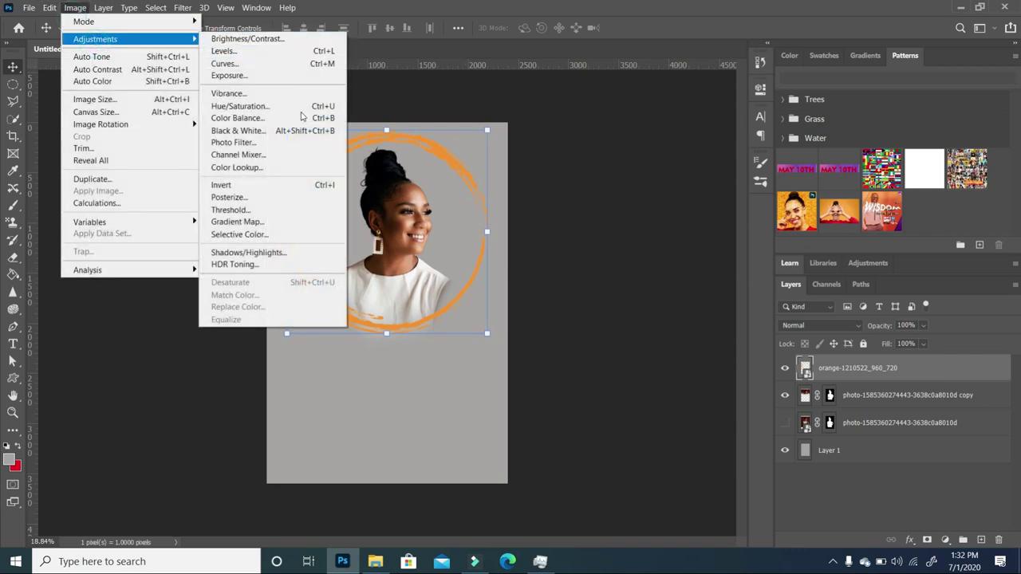
{"action": "left_click", "coordinate": [287, 107]}
{"action": "left_click_drag", "start_coordinate": [522, 94], "coordinate": [672, 109]}
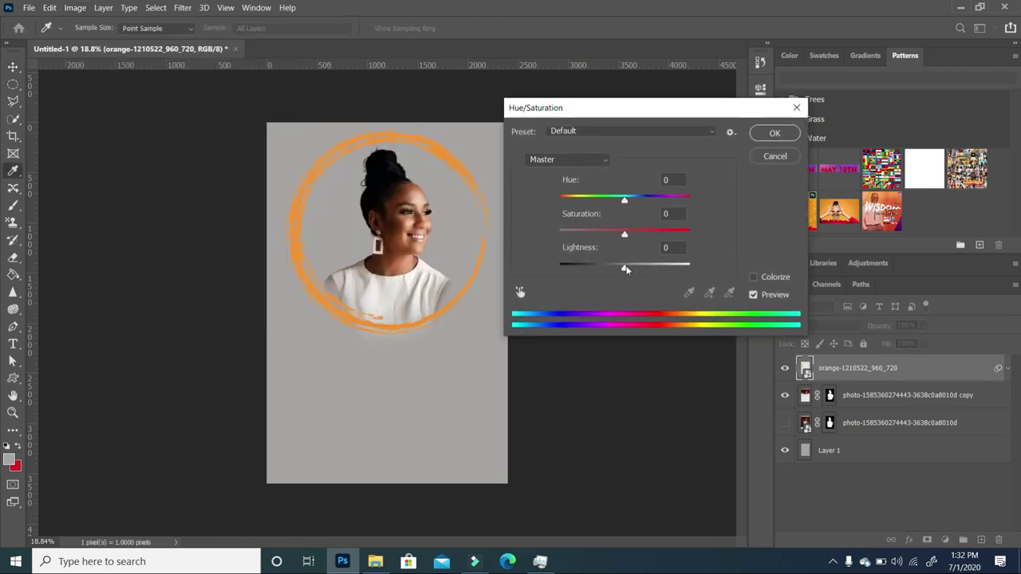
{"action": "left_click_drag", "start_coordinate": [627, 271], "coordinate": [695, 268]}
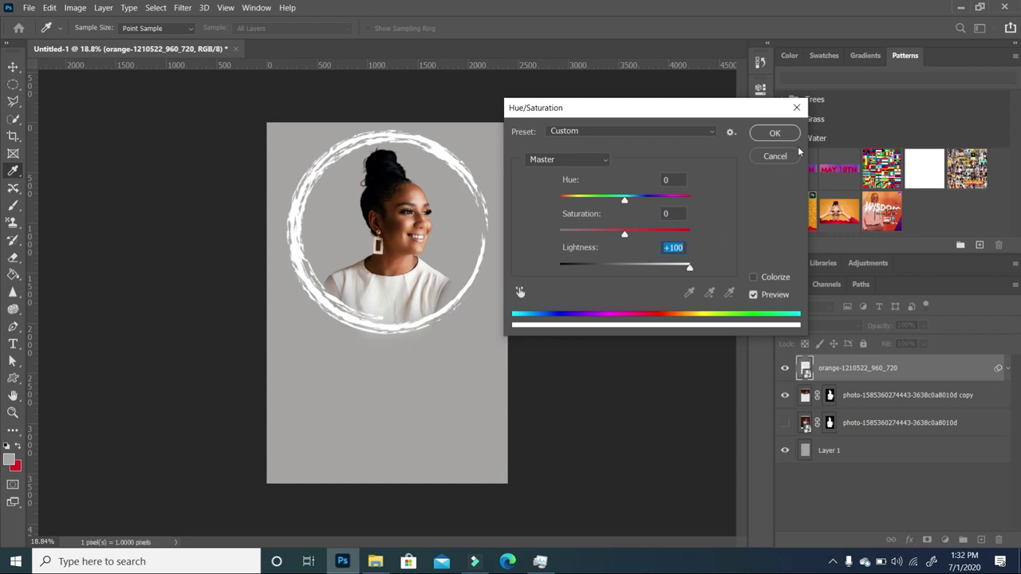
{"action": "left_click", "coordinate": [775, 134]}
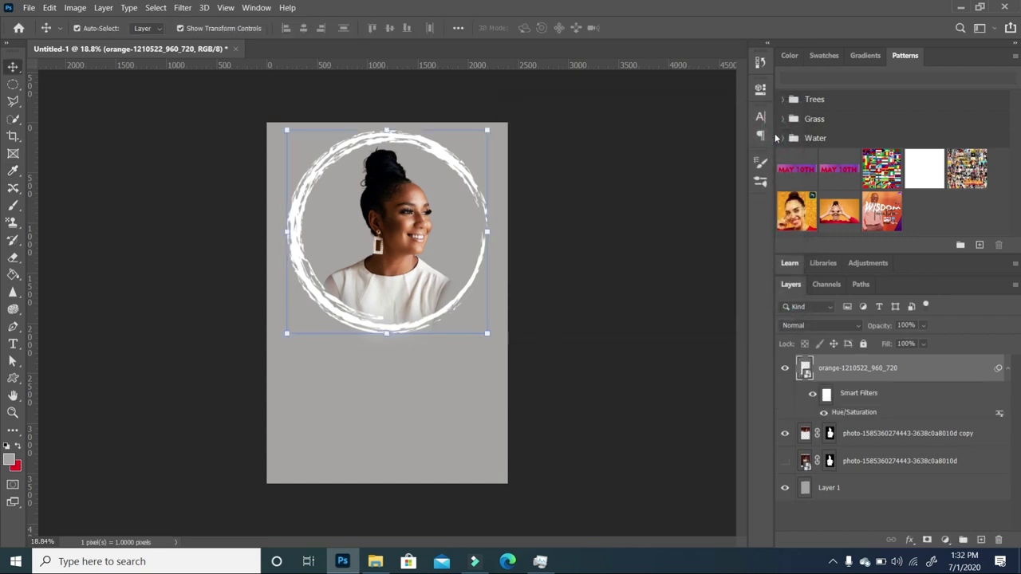
Add a Gradient Fill layer above Layer 1 and open its gradient editor.
{"action": "left_click", "coordinate": [431, 445]}
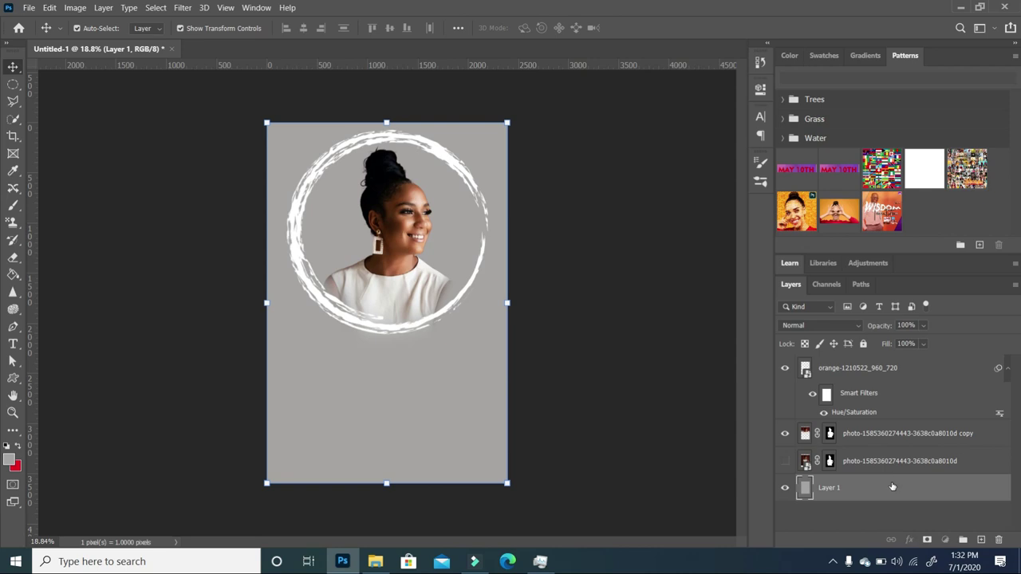
{"action": "left_click", "coordinate": [946, 541]}
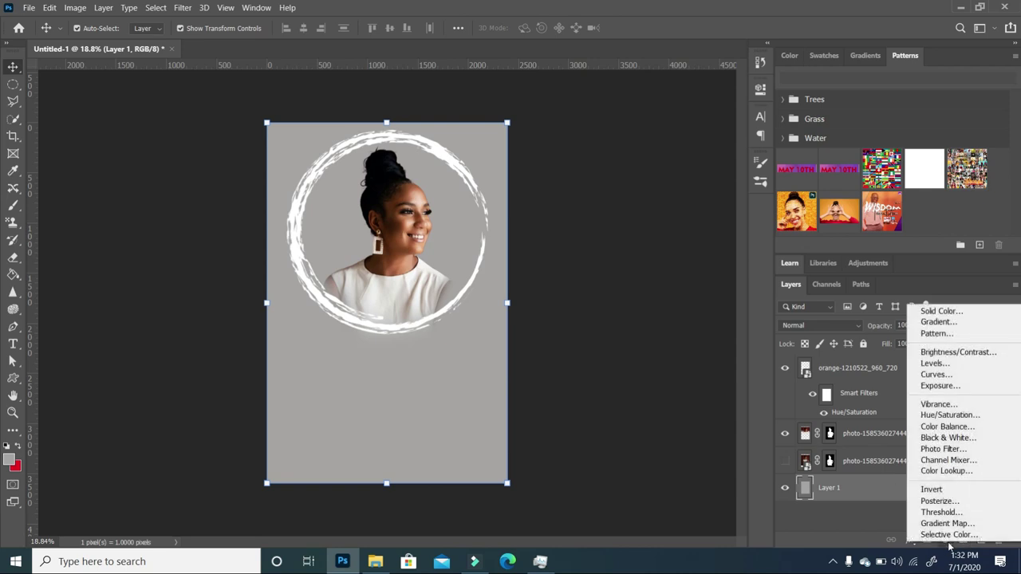
{"action": "left_click", "coordinate": [958, 323]}
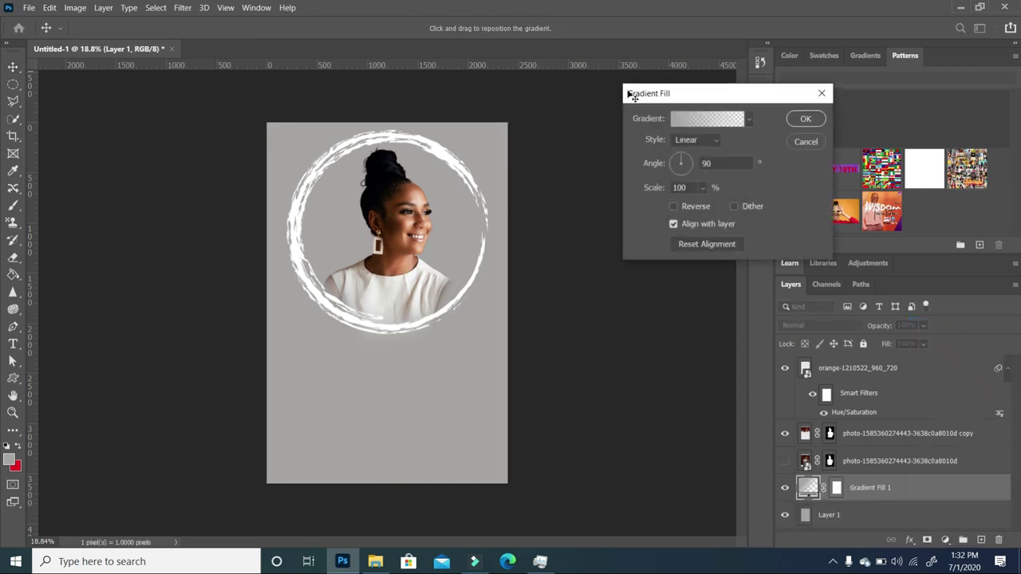
{"action": "left_click", "coordinate": [676, 126]}
Set both gradient colour stops to near-black 040404.
{"action": "left_click", "coordinate": [727, 350]}
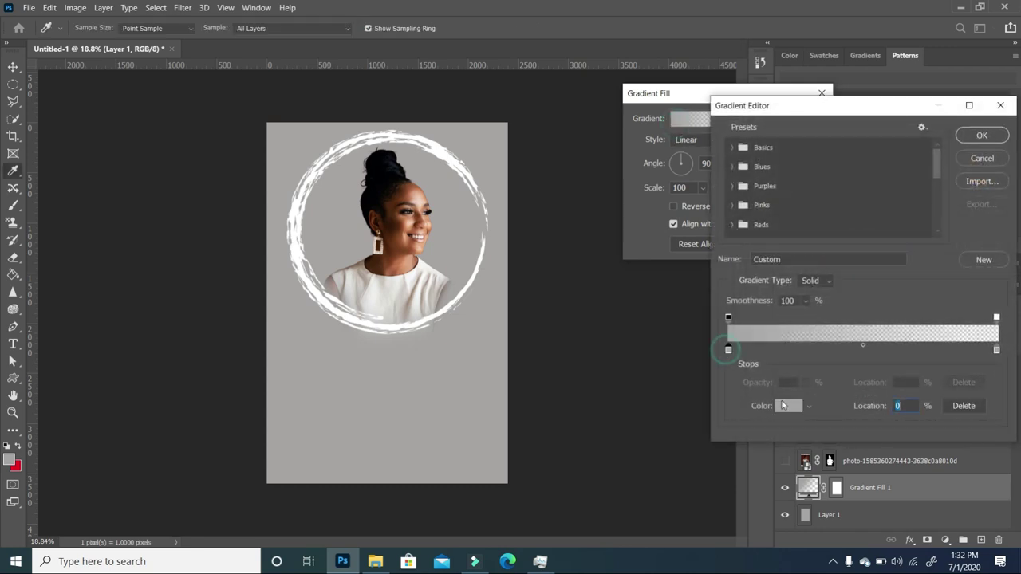
{"action": "left_click", "coordinate": [786, 406]}
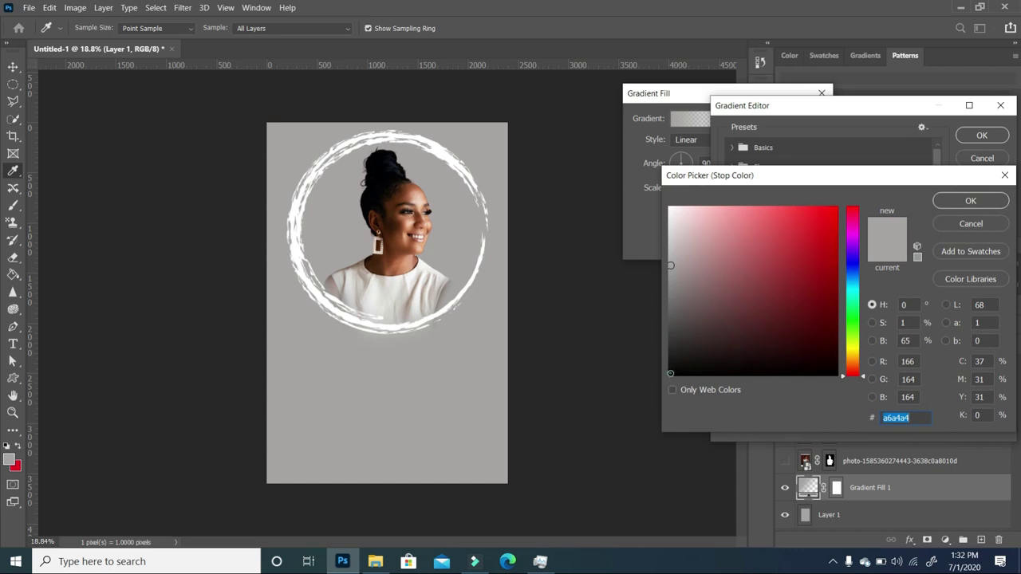
{"action": "left_click", "coordinate": [670, 372]}
{"action": "left_click", "coordinate": [972, 201]}
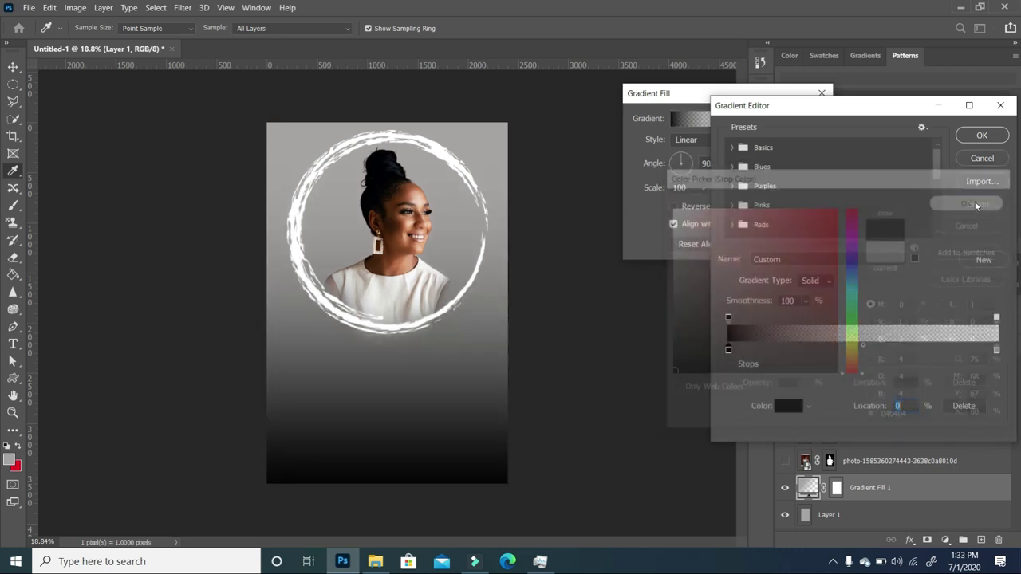
{"action": "left_click", "coordinate": [996, 350]}
{"action": "left_click", "coordinate": [788, 406]}
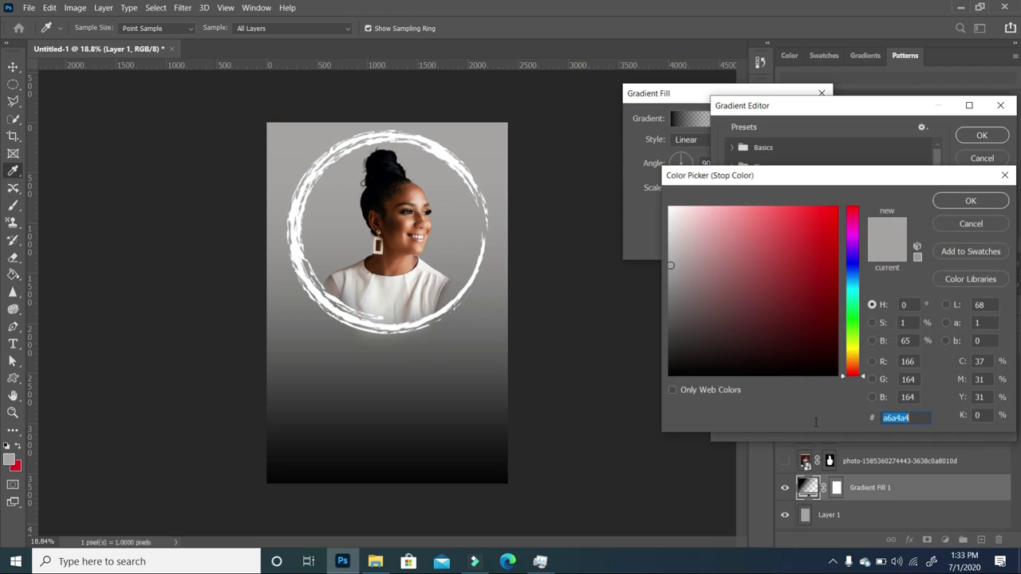
{"action": "left_click", "coordinate": [670, 372]}
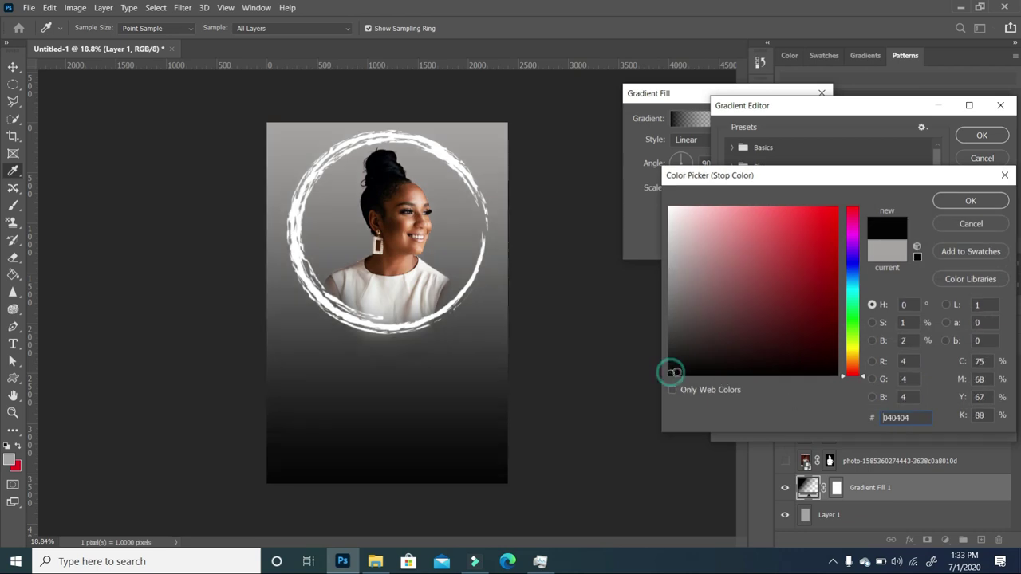
{"action": "left_click", "coordinate": [970, 202]}
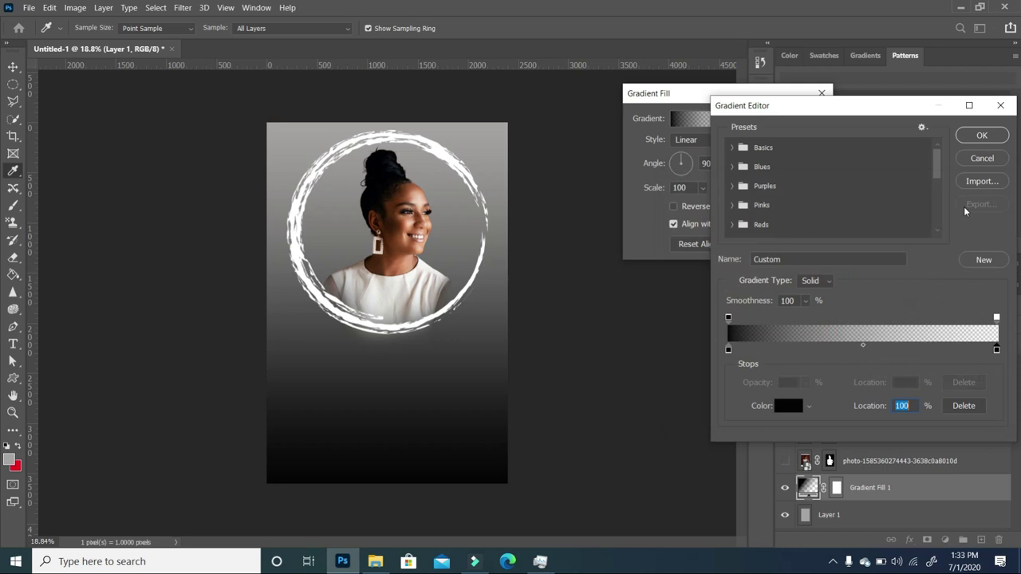
Confirm the gradient so the background fades from grey to near-black at the bottom.
{"action": "left_click", "coordinate": [982, 135]}
{"action": "left_click", "coordinate": [805, 119]}
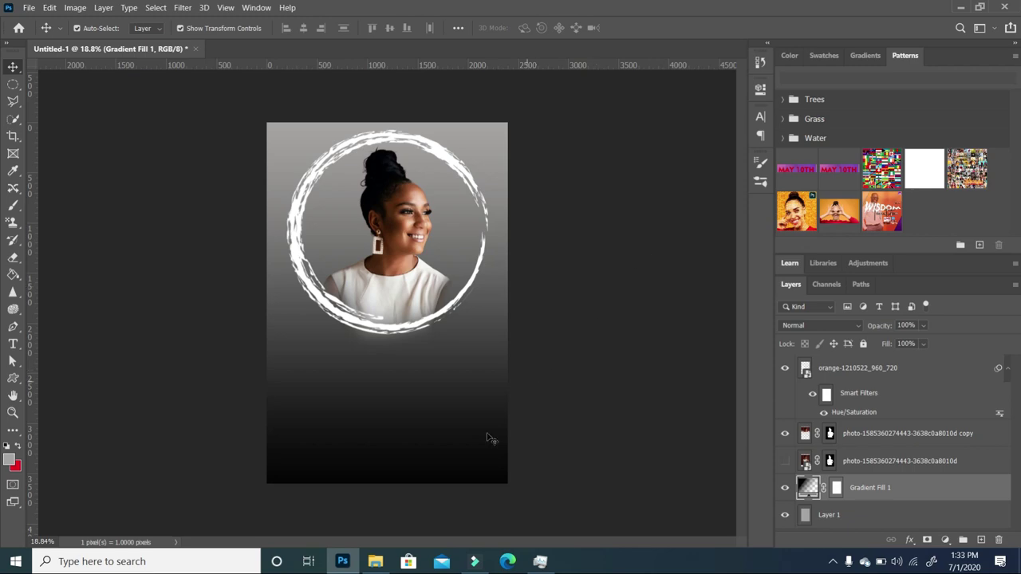
{"action": "left_click", "coordinate": [376, 562]}
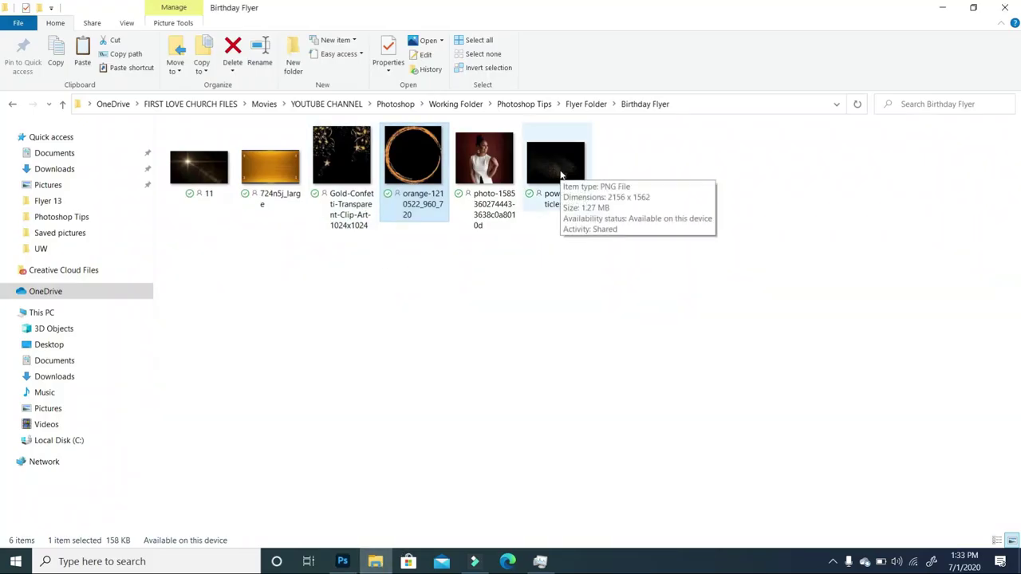
Drag the powder-particles-png-9 image from File Explorer onto the flyer canvas.
{"action": "left_click_drag", "start_coordinate": [561, 174], "coordinate": [428, 469]}
Scale the gold particles to about 227%, position them below the ring, and commit.
{"action": "left_click_drag", "start_coordinate": [292, 327], "coordinate": [215, 275]}
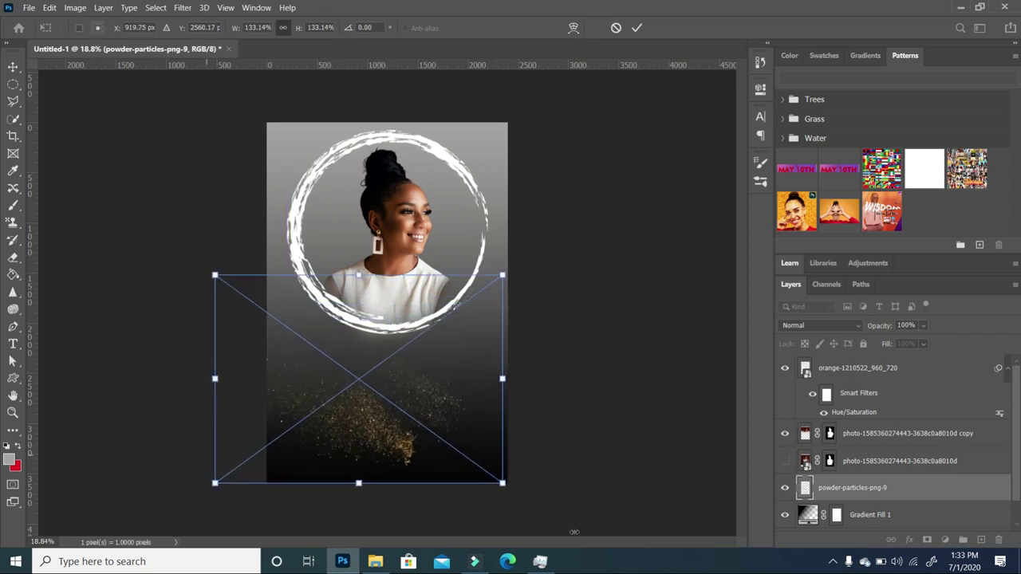
{"action": "left_click_drag", "start_coordinate": [503, 484], "coordinate": [586, 543]}
{"action": "left_click_drag", "start_coordinate": [414, 467], "coordinate": [423, 431]}
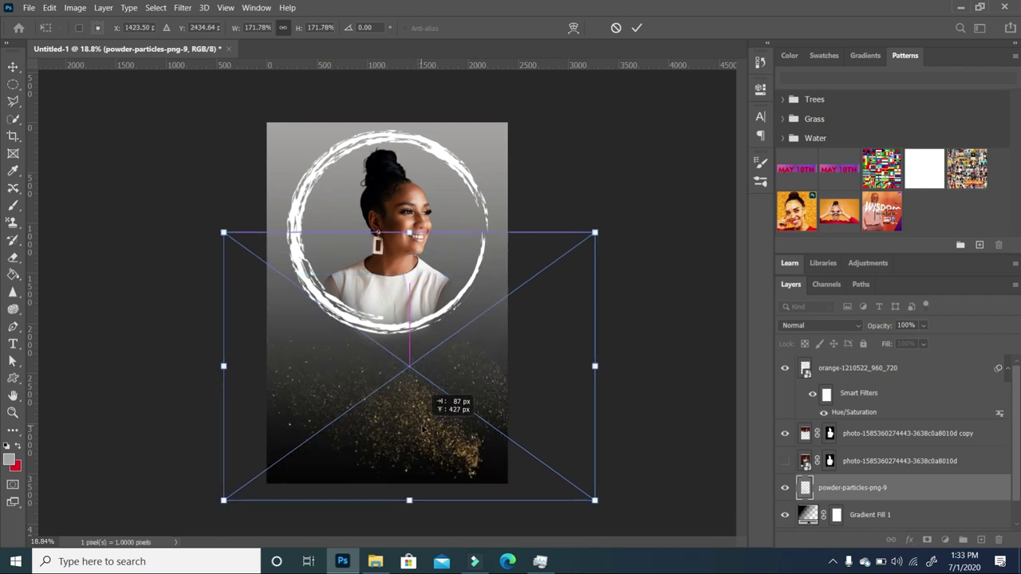
{"action": "left_click_drag", "start_coordinate": [597, 503], "coordinate": [688, 559]}
{"action": "left_click_drag", "start_coordinate": [482, 455], "coordinate": [468, 454]}
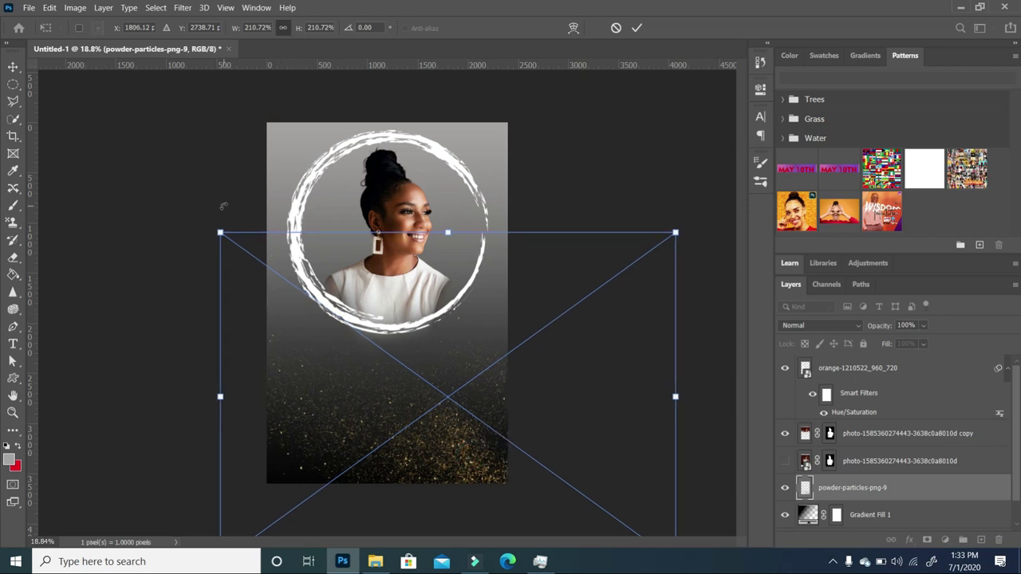
{"action": "left_click_drag", "start_coordinate": [217, 232], "coordinate": [185, 206]}
{"action": "double_click", "coordinate": [416, 455]}
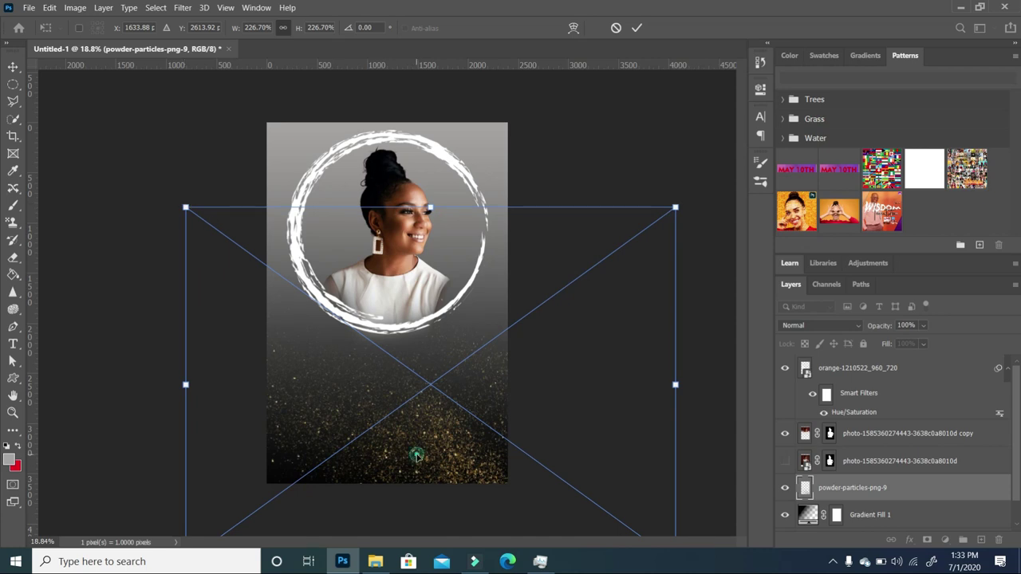
{"action": "left_click", "coordinate": [623, 363]}
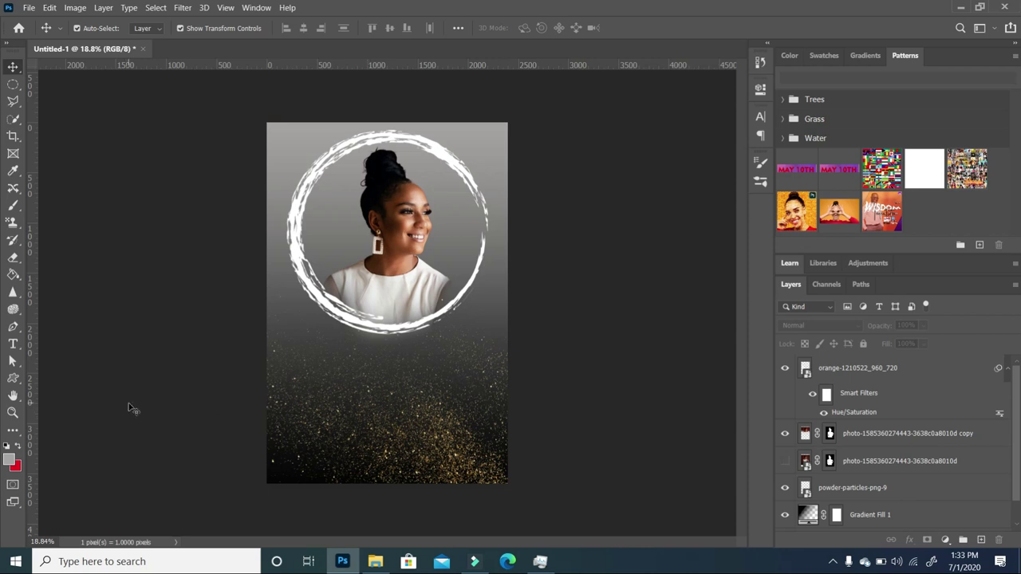
{"action": "left_click", "coordinate": [12, 343]}
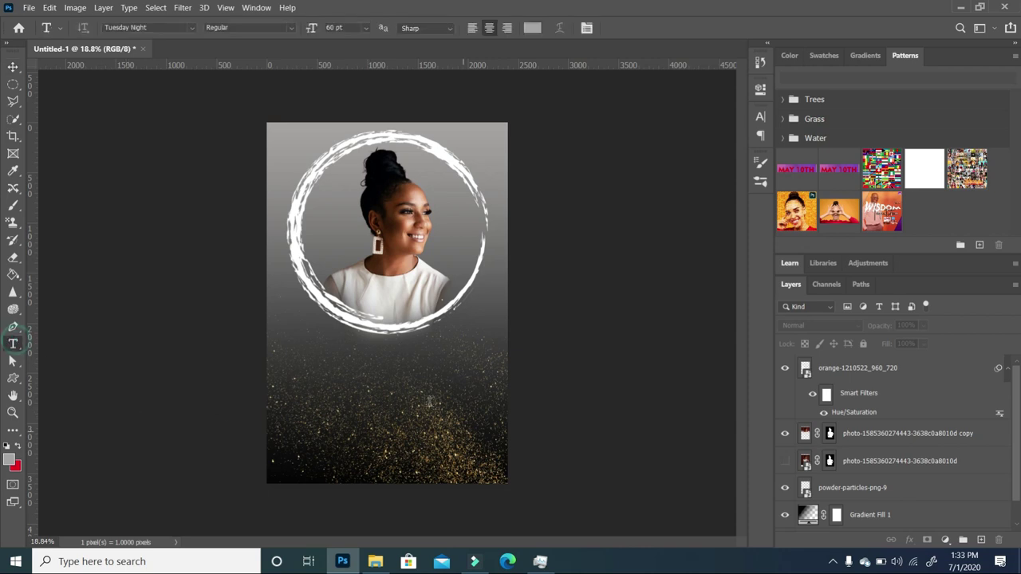
Replace the placeholder text with 'Birthday' and commit it.
{"action": "left_click", "coordinate": [333, 363]}
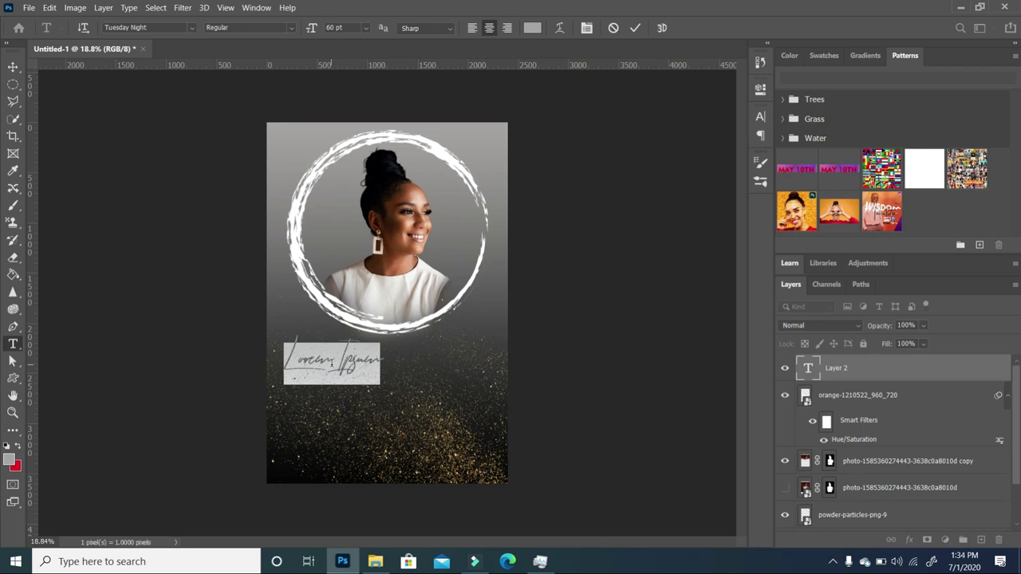
{"action": "type", "text": "B"}
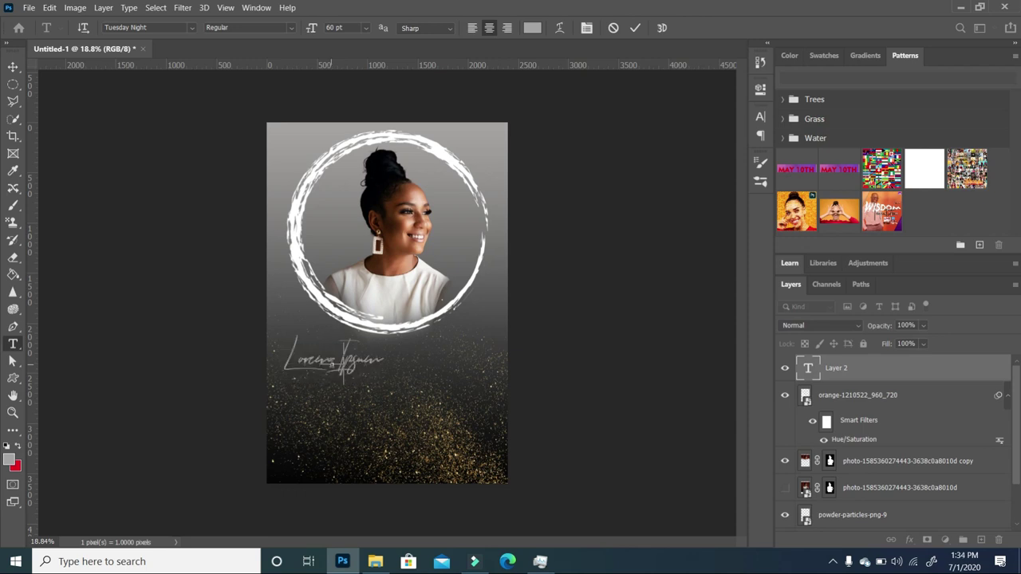
{"action": "type", "text": "irthday"}
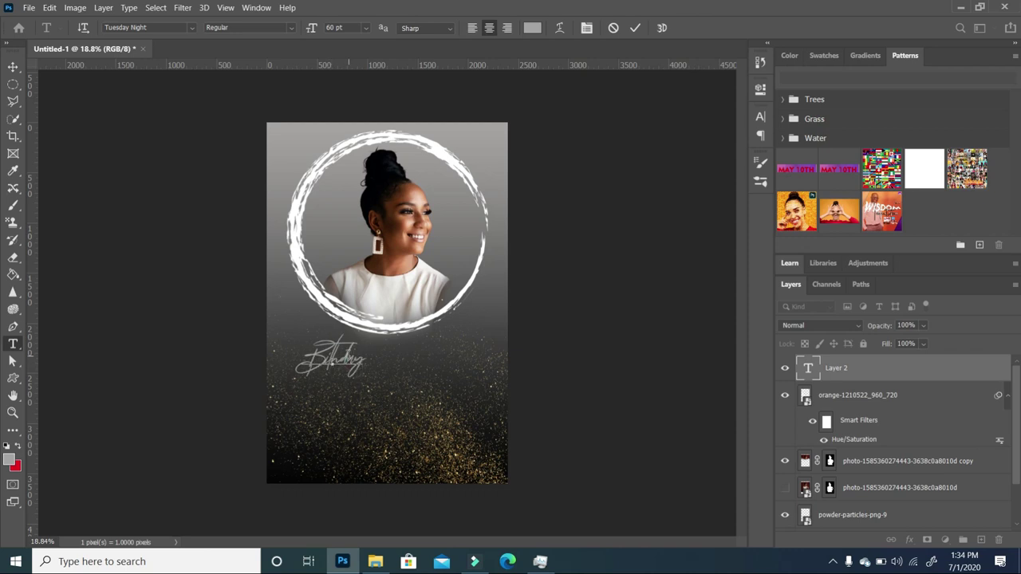
{"action": "key", "text": "ctrl+Return"}
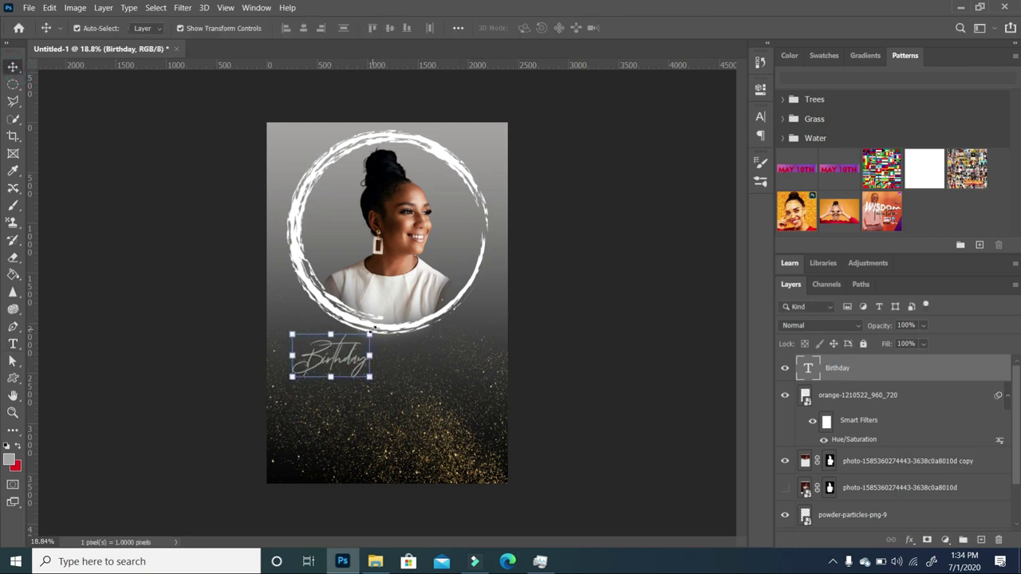
Scale 'Birthday' to about 254% and centre it under the ring's bottom edge.
{"action": "left_click_drag", "start_coordinate": [369, 335], "coordinate": [512, 243]}
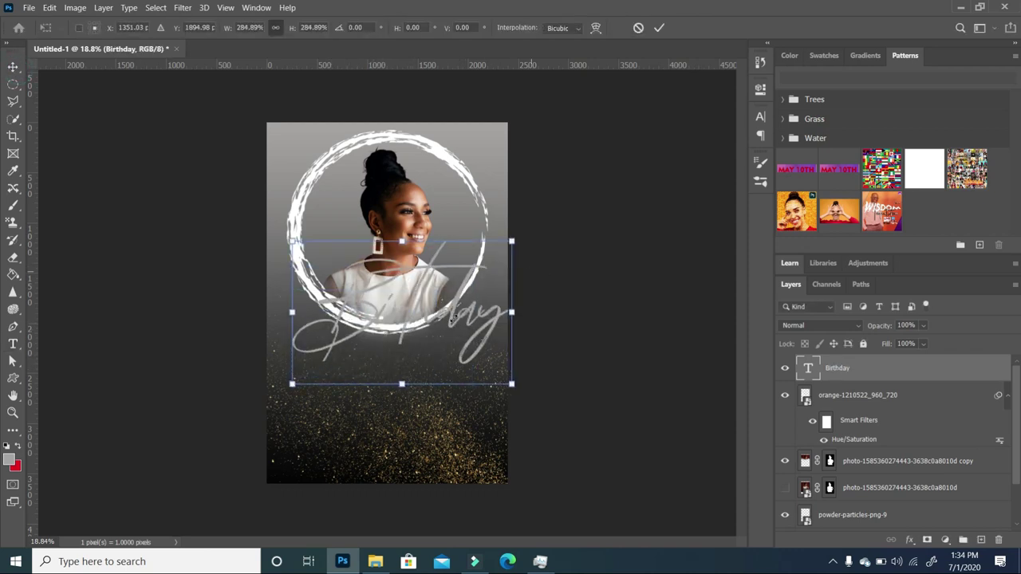
{"action": "left_click_drag", "start_coordinate": [465, 332], "coordinate": [451, 390]}
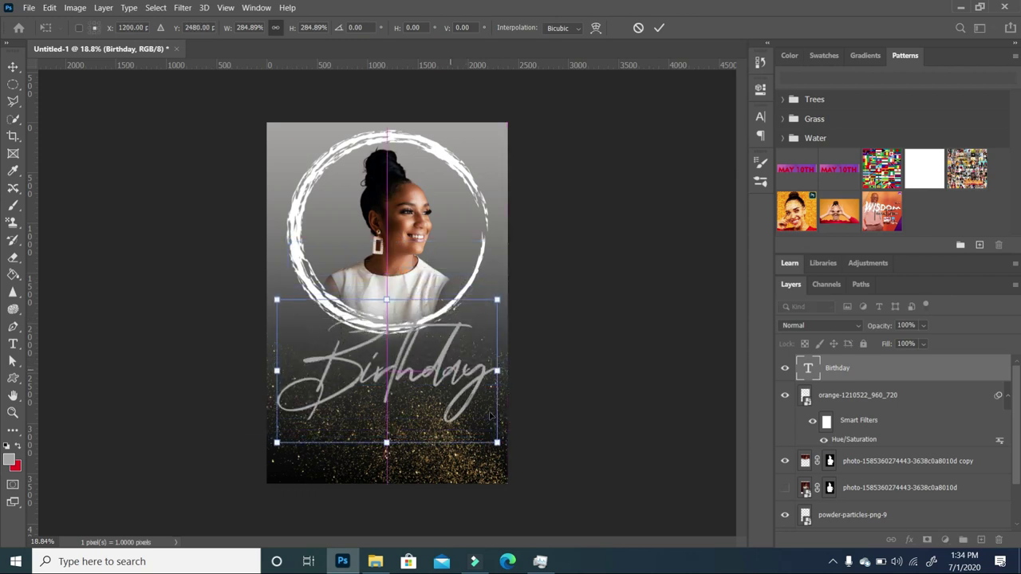
{"action": "left_click_drag", "start_coordinate": [498, 441], "coordinate": [479, 428]}
{"action": "left_click_drag", "start_coordinate": [420, 379], "coordinate": [433, 360]}
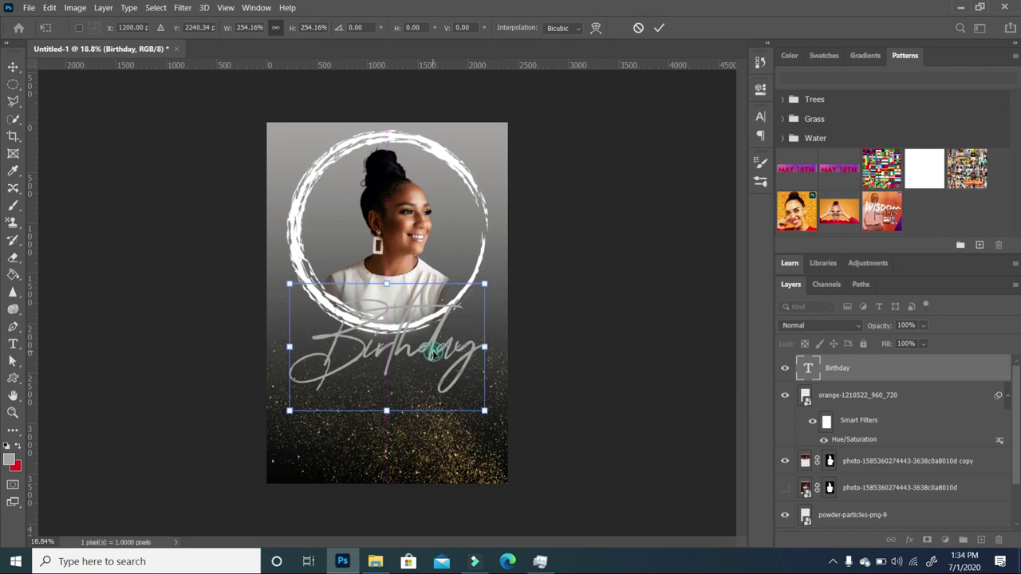
{"action": "key", "text": "Return"}
{"action": "left_click", "coordinate": [13, 344]}
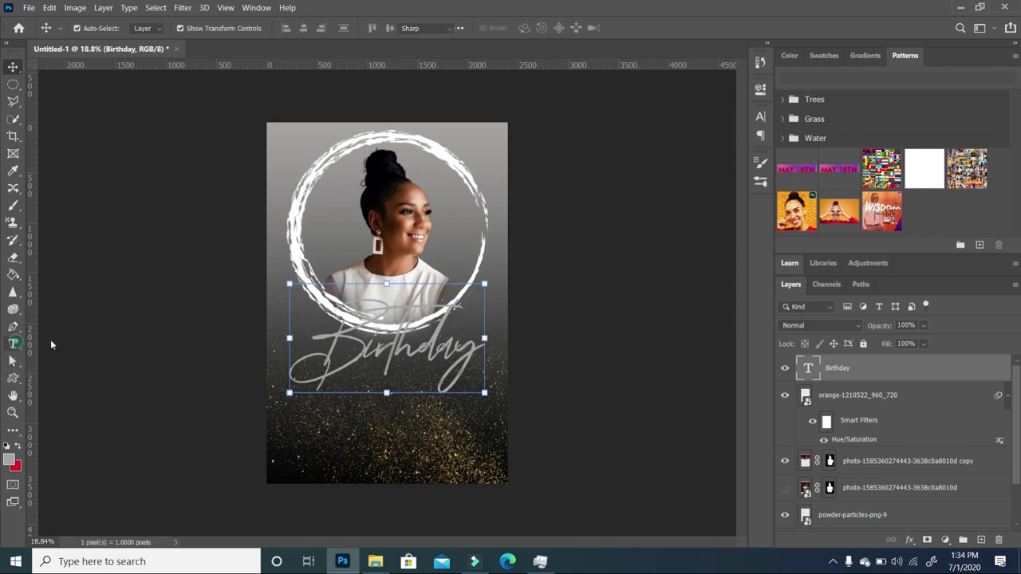
Make the Birthday lettering black using the default colours.
{"action": "double_click", "coordinate": [473, 356]}
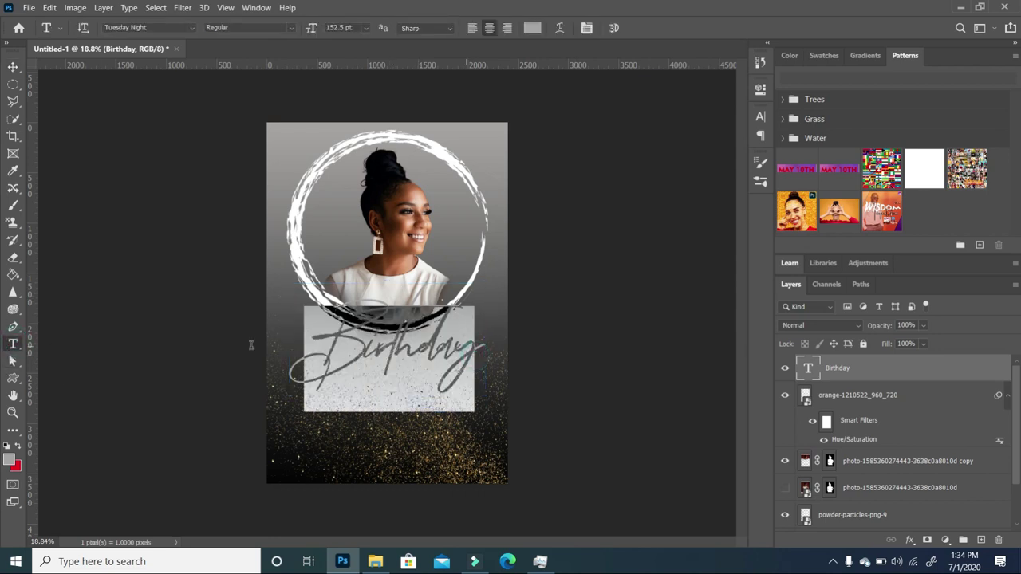
{"action": "left_click", "coordinate": [6, 448]}
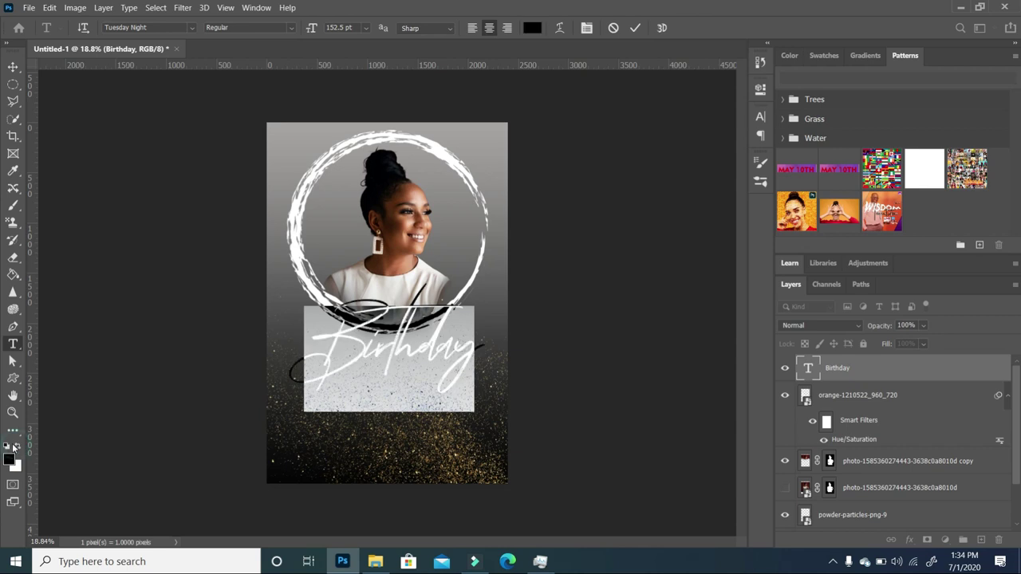
{"action": "key", "text": "ctrl+h"}
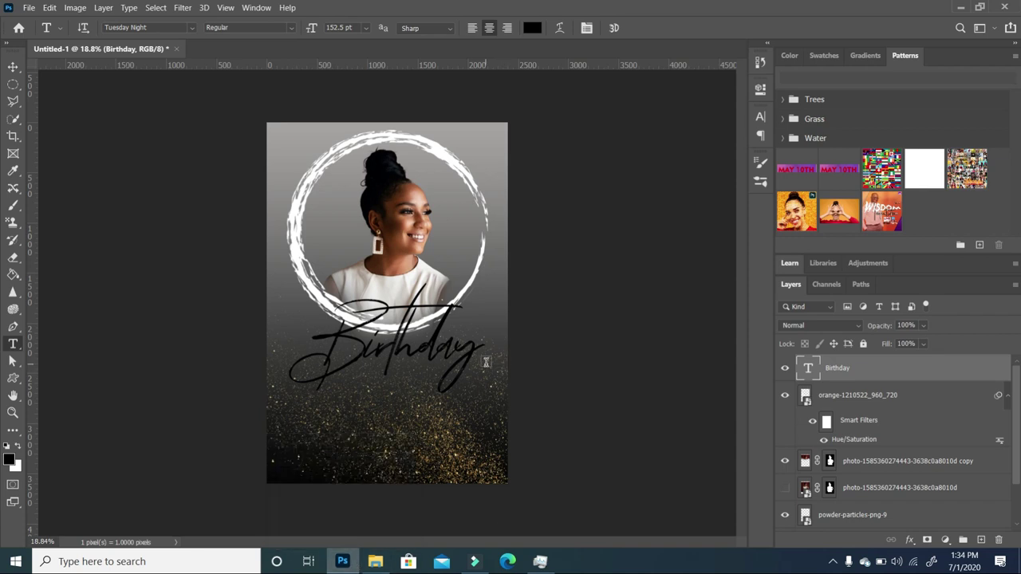
Enable Bevel & Emboss, Contour, Satin and Outer Glow on the Birthday layer's style.
{"action": "right_click", "coordinate": [863, 366]}
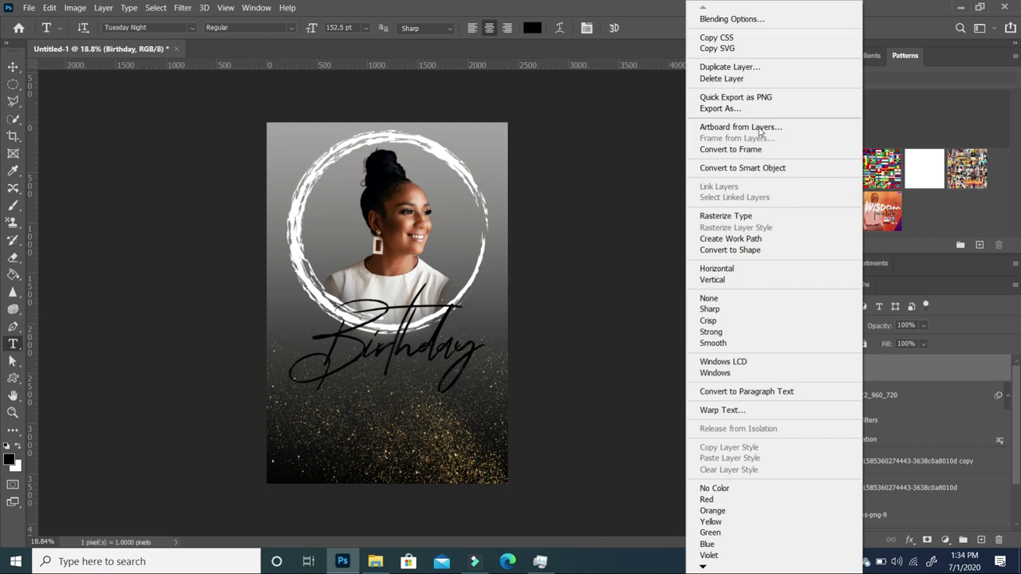
{"action": "left_click", "coordinate": [732, 19]}
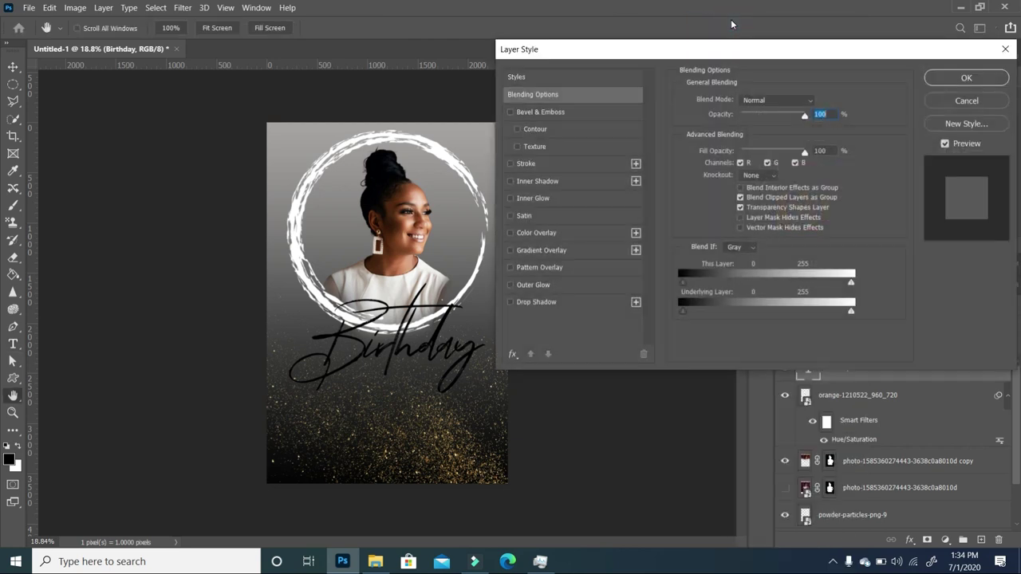
{"action": "left_click", "coordinate": [512, 112]}
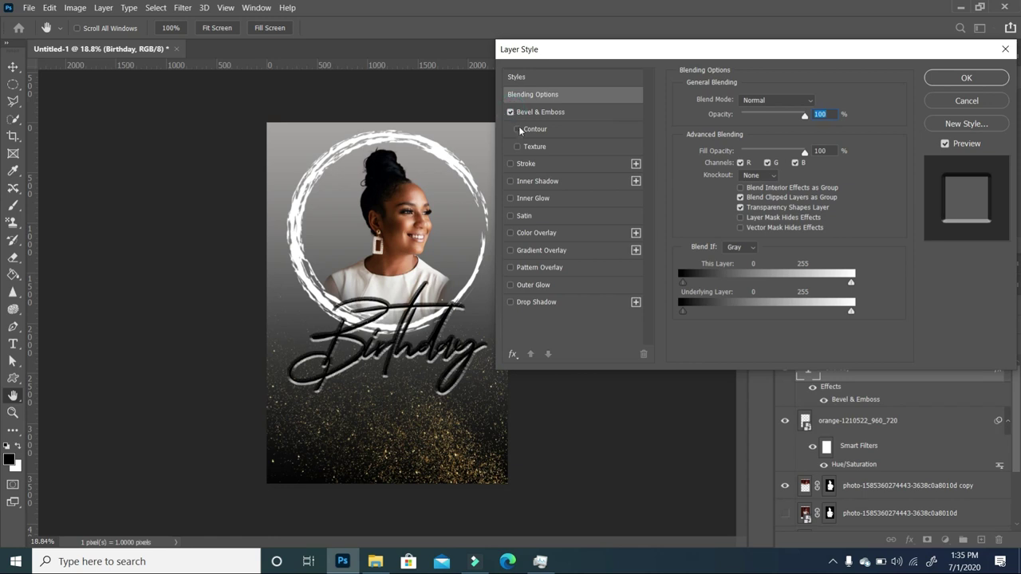
{"action": "left_click", "coordinate": [518, 129]}
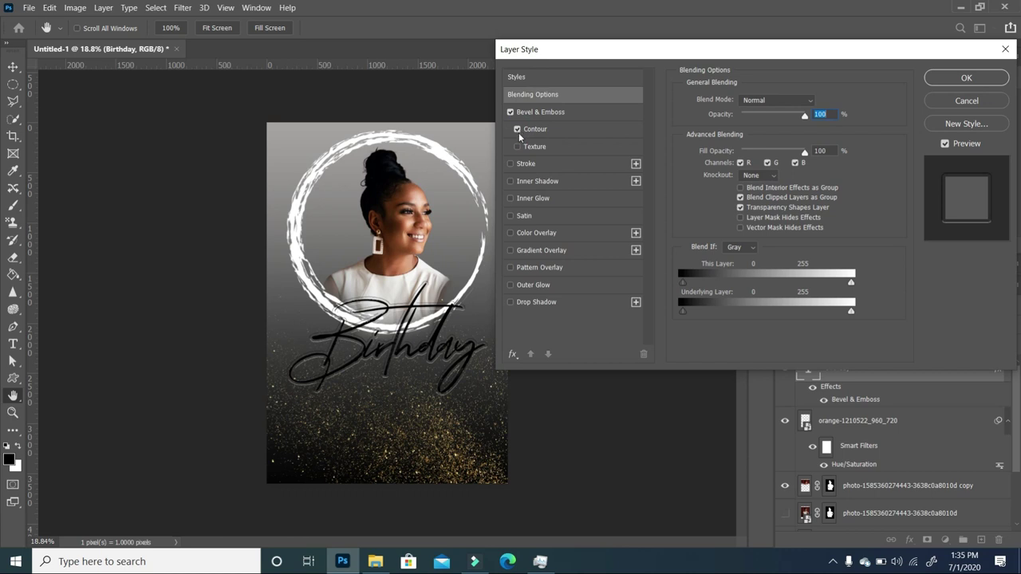
{"action": "left_click", "coordinate": [510, 215]}
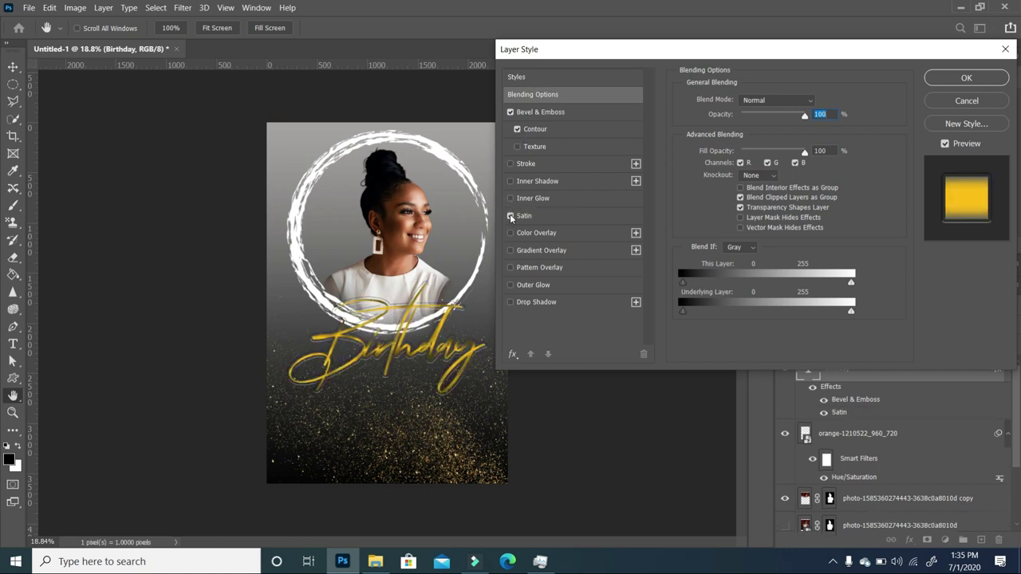
{"action": "left_click", "coordinate": [510, 285]}
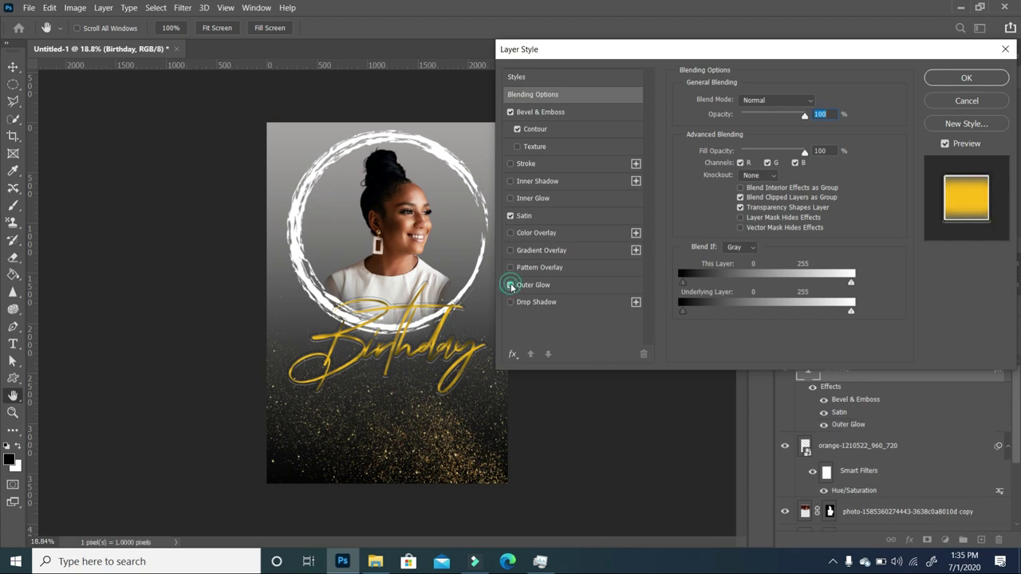
{"action": "left_click", "coordinate": [575, 113]}
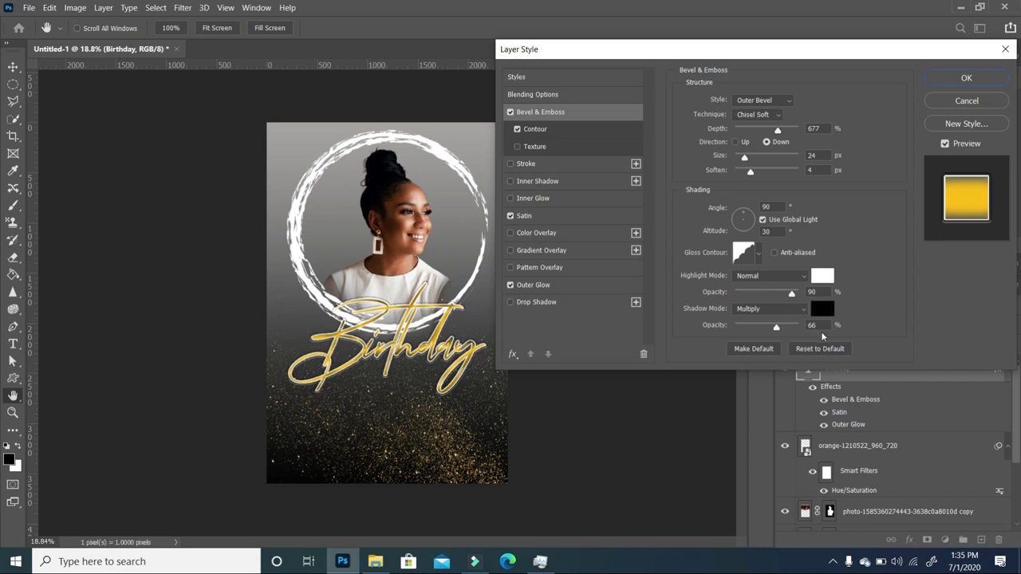
Tune Contour, Satin (87 px distance, 114 px size) and Outer Glow (white 90%, spread 29%, 7 px).
{"action": "left_click", "coordinate": [541, 130]}
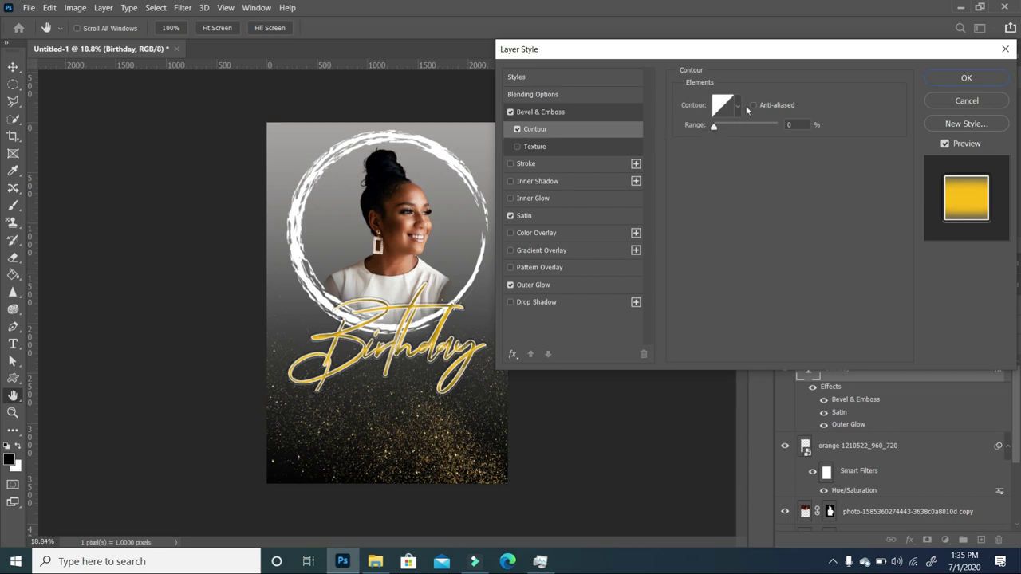
{"action": "left_click", "coordinate": [580, 214]}
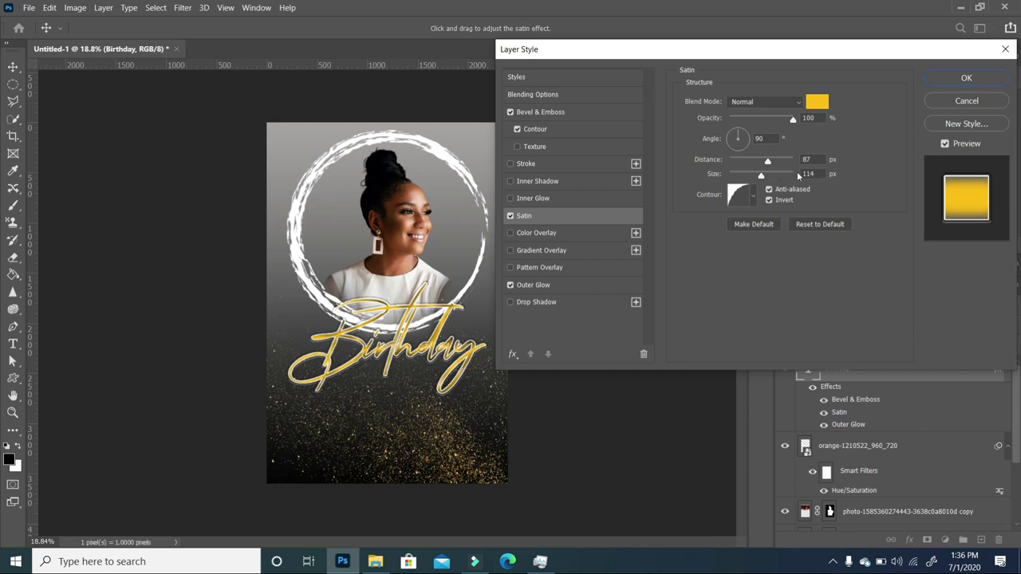
{"action": "left_click", "coordinate": [590, 283]}
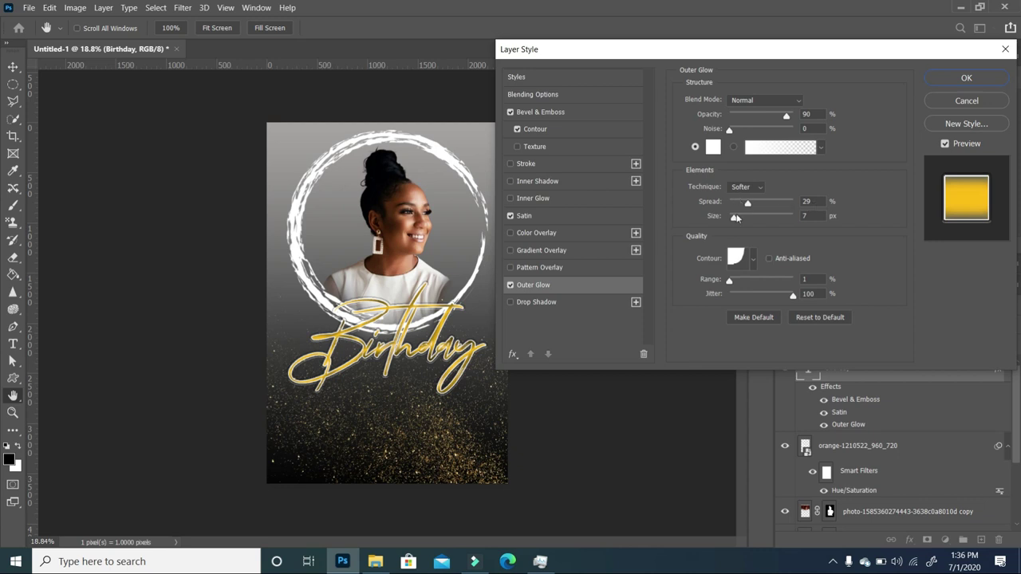
{"action": "left_click", "coordinate": [524, 215]}
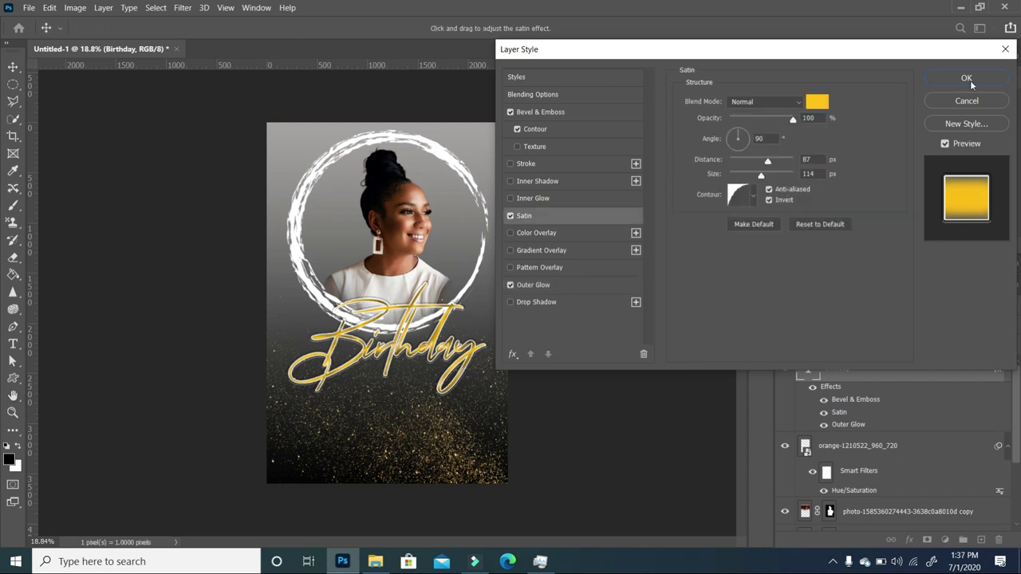
Apply the layer styles, then place 724n5j_large on the flyer scaled across the text.
{"action": "left_click", "coordinate": [966, 78]}
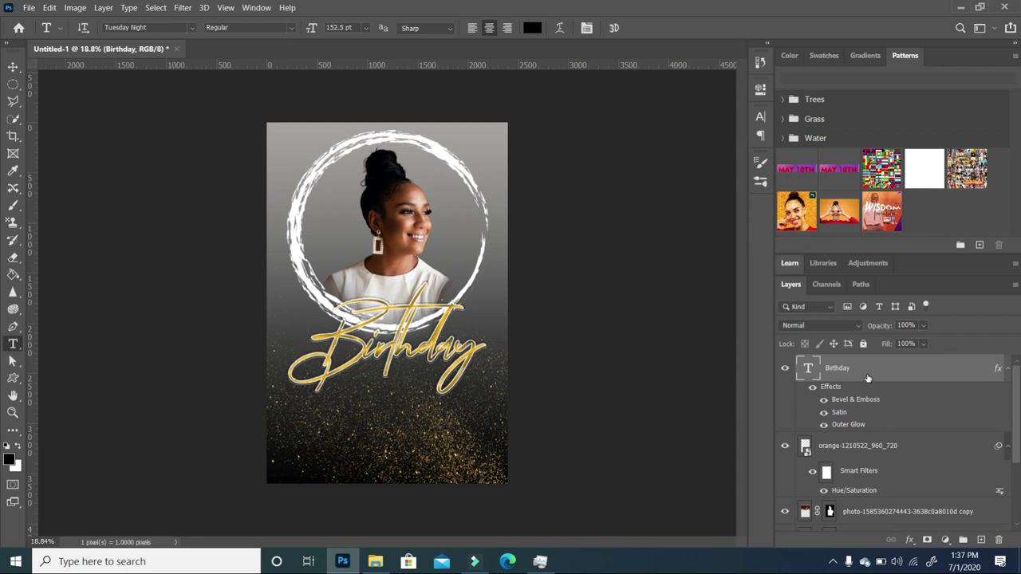
{"action": "left_click", "coordinate": [378, 563]}
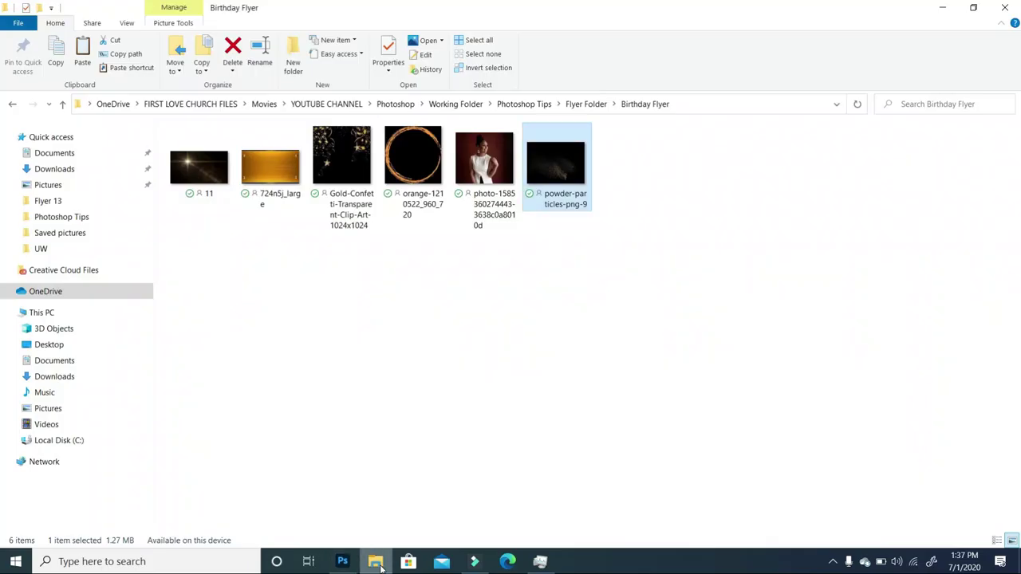
{"action": "left_click_drag", "start_coordinate": [285, 171], "coordinate": [473, 324]}
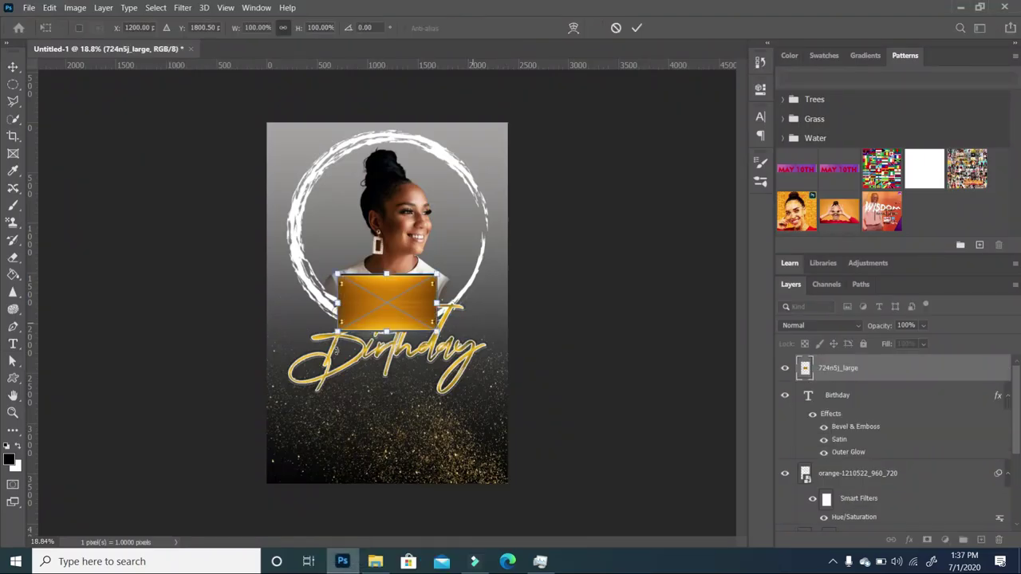
{"action": "left_click_drag", "start_coordinate": [336, 335], "coordinate": [247, 383]}
{"action": "left_click_drag", "start_coordinate": [439, 383], "coordinate": [497, 417]}
{"action": "left_click_drag", "start_coordinate": [447, 348], "coordinate": [466, 368]}
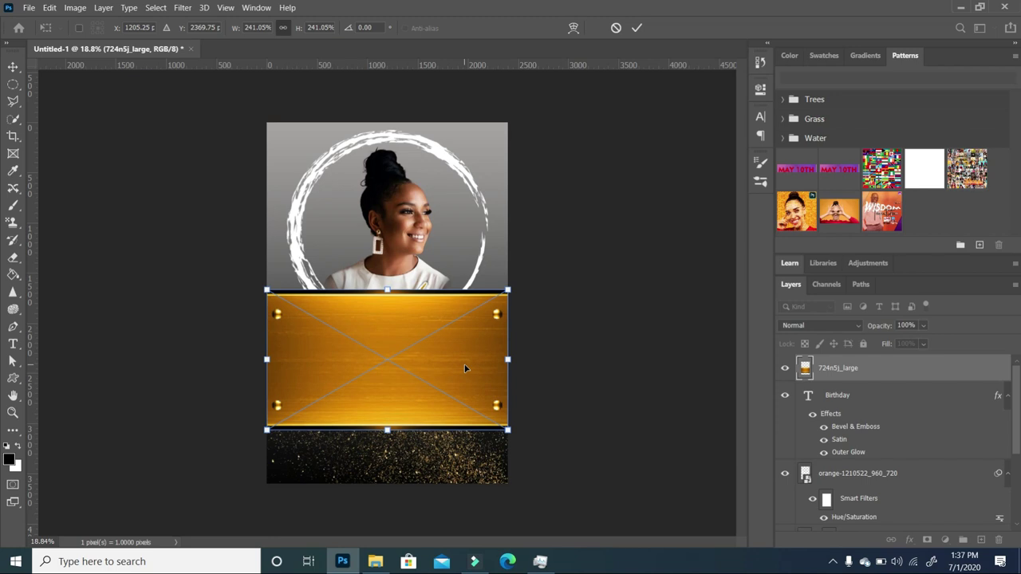
{"action": "key", "text": "Return"}
Clip the gold 724n5j_large image into the Birthday lettering.
{"action": "key", "text": "t"}
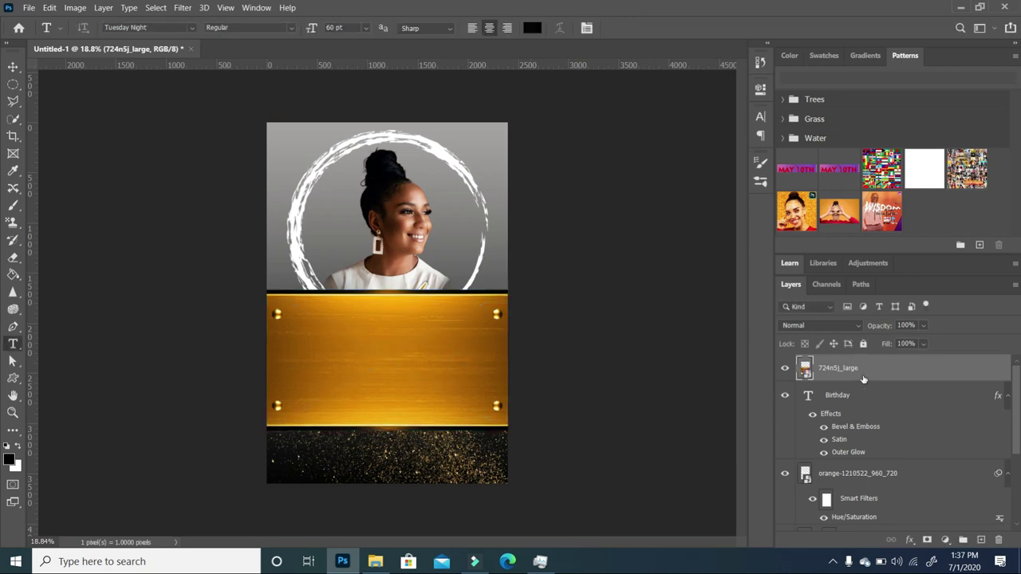
{"action": "left_click_drag", "start_coordinate": [863, 383], "coordinate": [870, 379]}
{"action": "left_click", "coordinate": [870, 381], "text": "alt"}
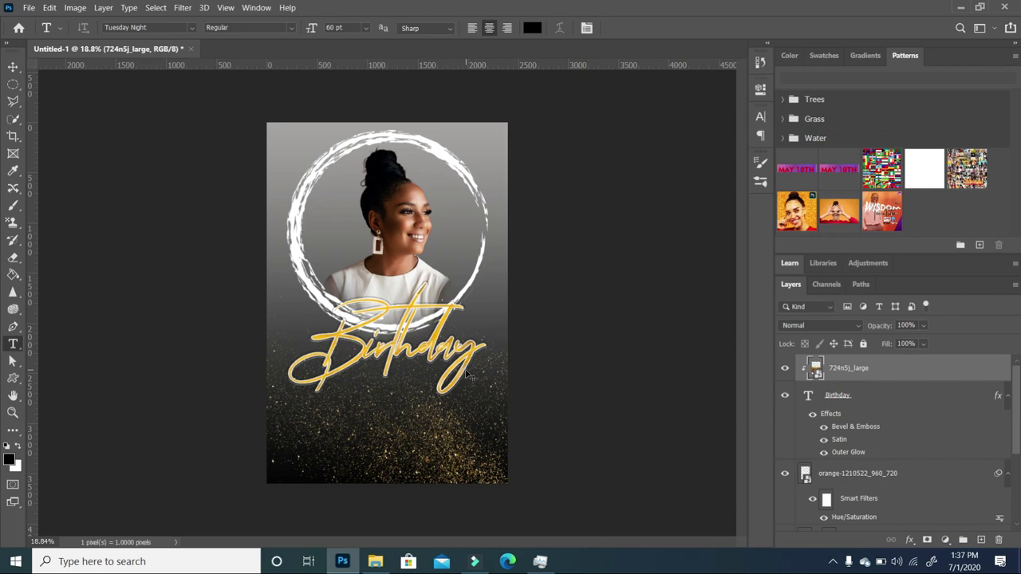
Open the gold image layer's Blending Options and close them without changes.
{"action": "scroll", "coordinate": [465, 375], "scroll_direction": "up", "scroll_amount": 2}
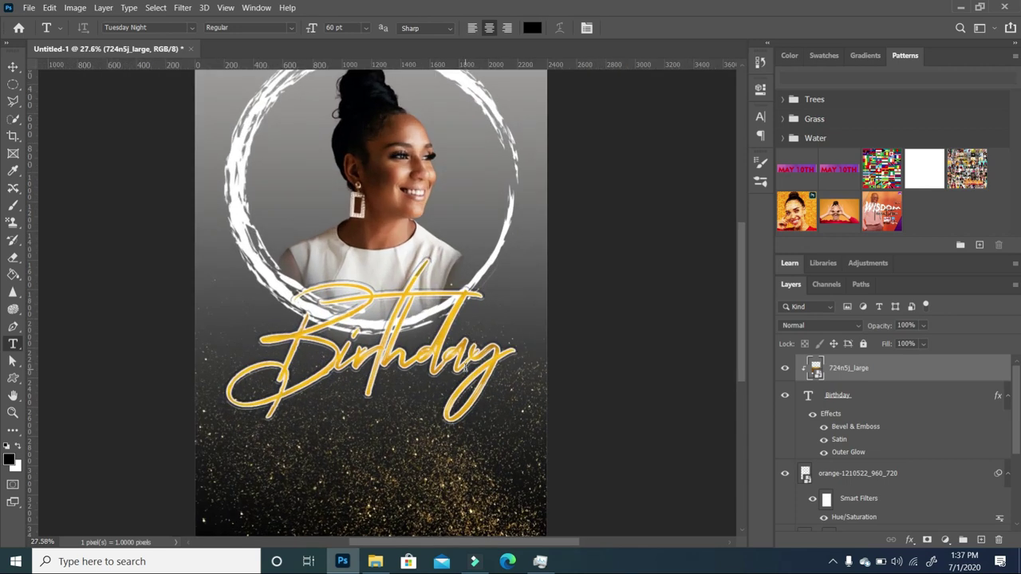
{"action": "right_click", "coordinate": [890, 369]}
{"action": "left_click", "coordinate": [740, 8]}
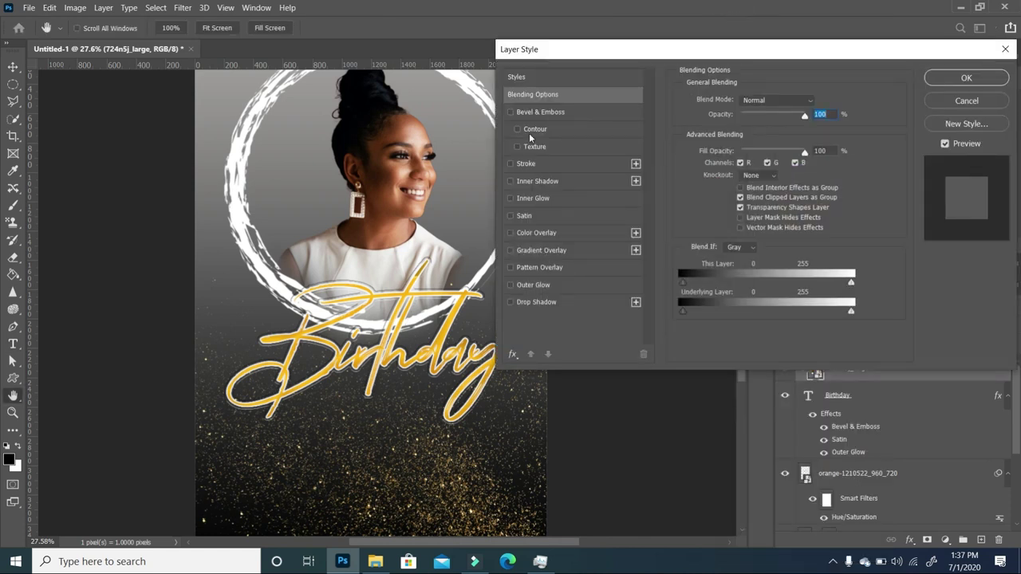
{"action": "left_click", "coordinate": [967, 100]}
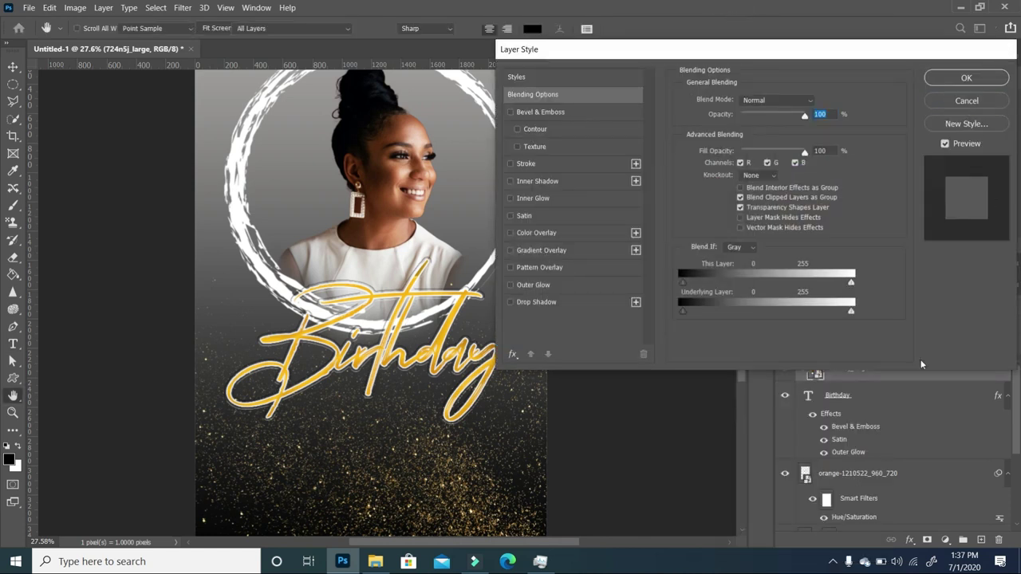
Raise the Birthday layer's Satin distance to 95 px.
{"action": "left_click", "coordinate": [892, 399]}
{"action": "right_click", "coordinate": [893, 399]}
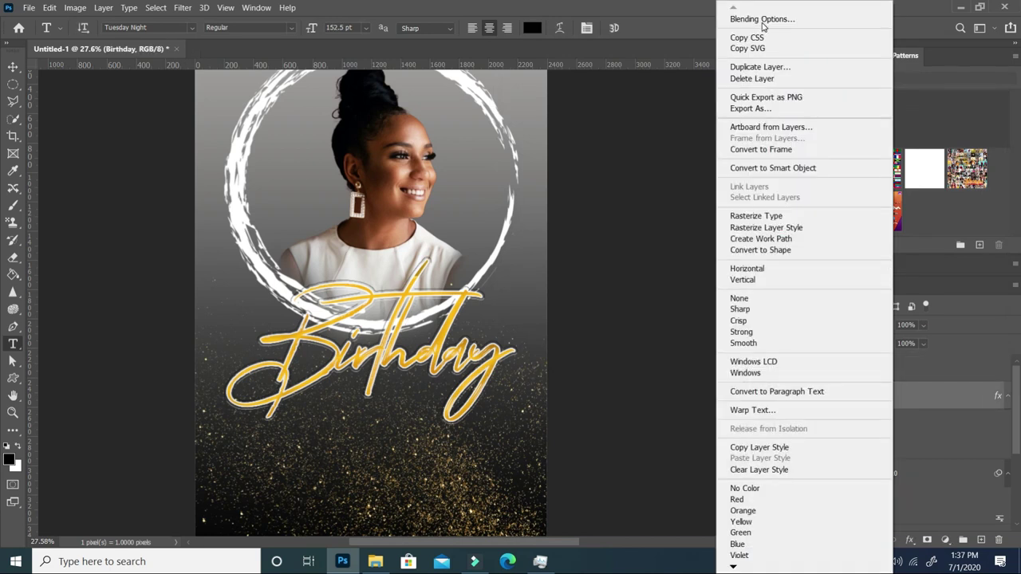
{"action": "left_click", "coordinate": [767, 23]}
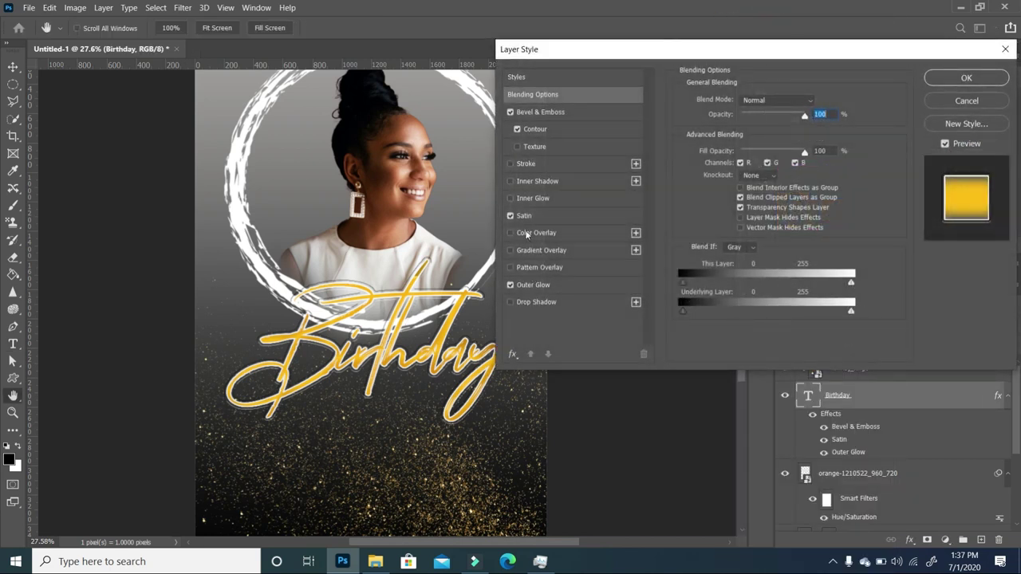
{"action": "left_click", "coordinate": [526, 215]}
{"action": "mouse_move", "coordinate": [772, 159]}
{"action": "left_mouse_down"}
{"action": "mouse_move", "coordinate": [795, 165]}
{"action": "mouse_move", "coordinate": [740, 185]}
{"action": "mouse_move", "coordinate": [787, 160]}
{"action": "mouse_move", "coordinate": [769, 167]}
{"action": "left_mouse_up"}
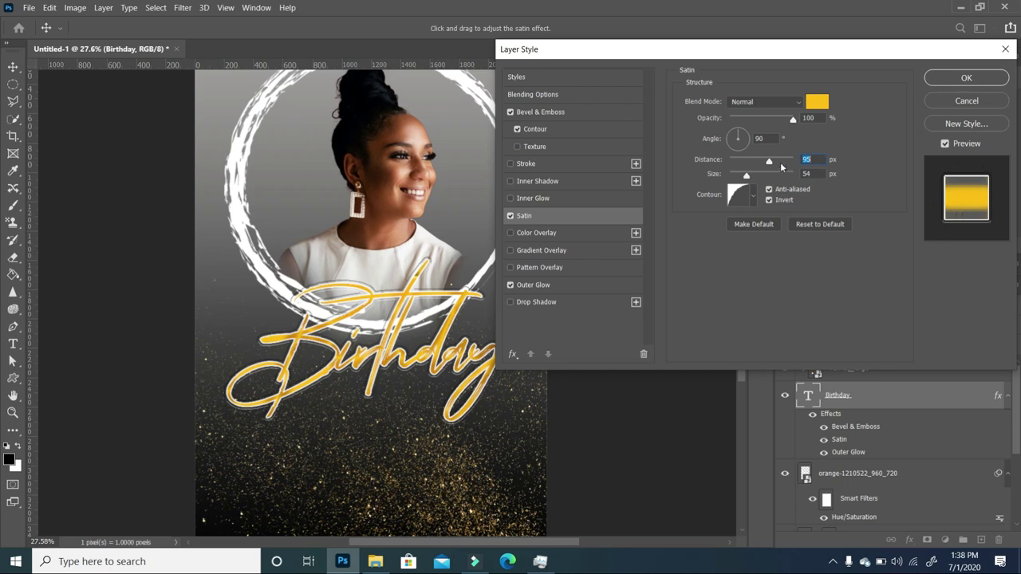
{"action": "left_click_drag", "start_coordinate": [770, 162], "coordinate": [788, 174]}
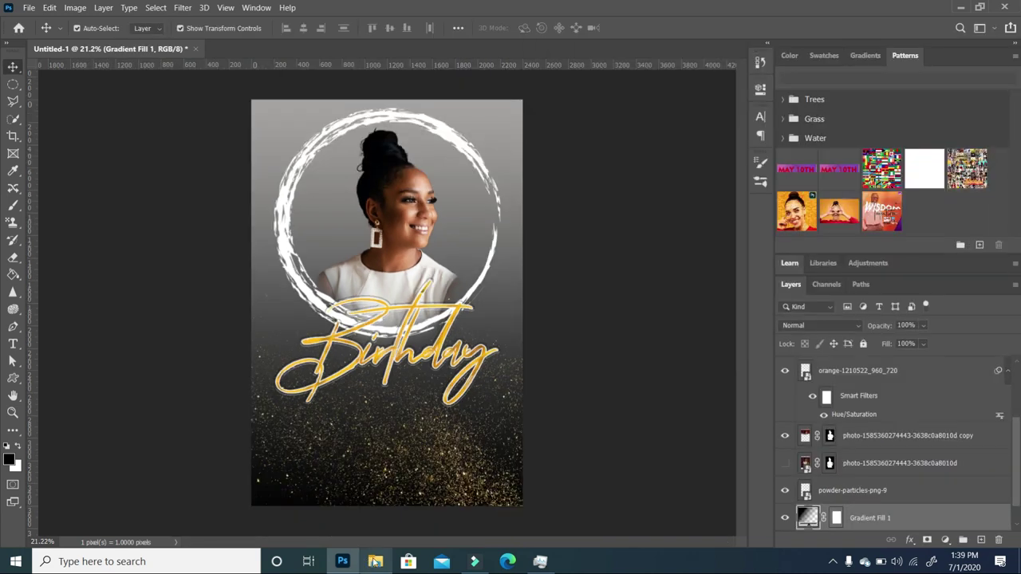
Drag flare image 11 from the image folder onto the flyer and set it to Screen blending.
{"action": "left_click", "coordinate": [379, 562]}
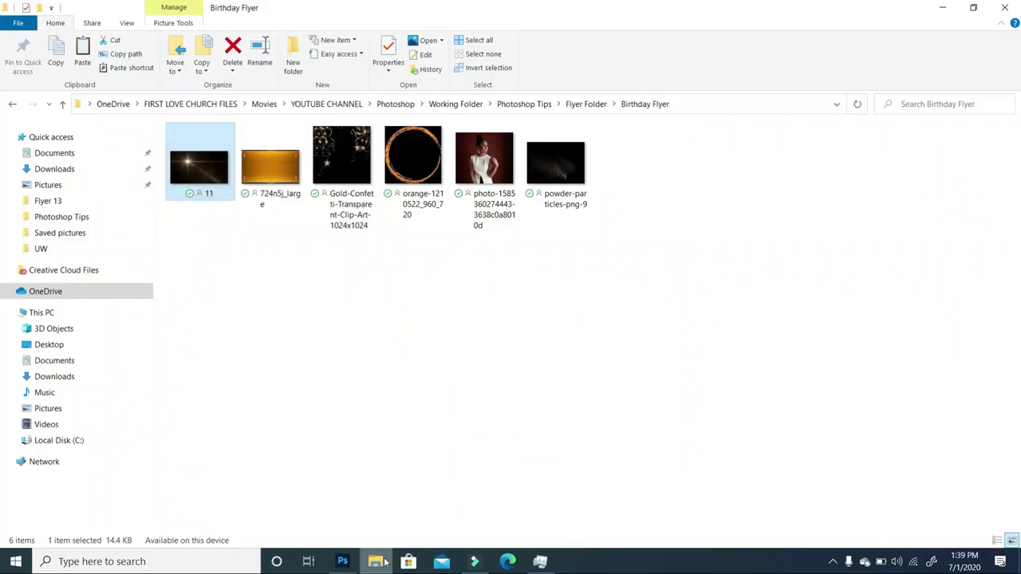
{"action": "left_click_drag", "start_coordinate": [200, 169], "coordinate": [281, 484]}
{"action": "left_click_drag", "start_coordinate": [348, 467], "coordinate": [348, 468]}
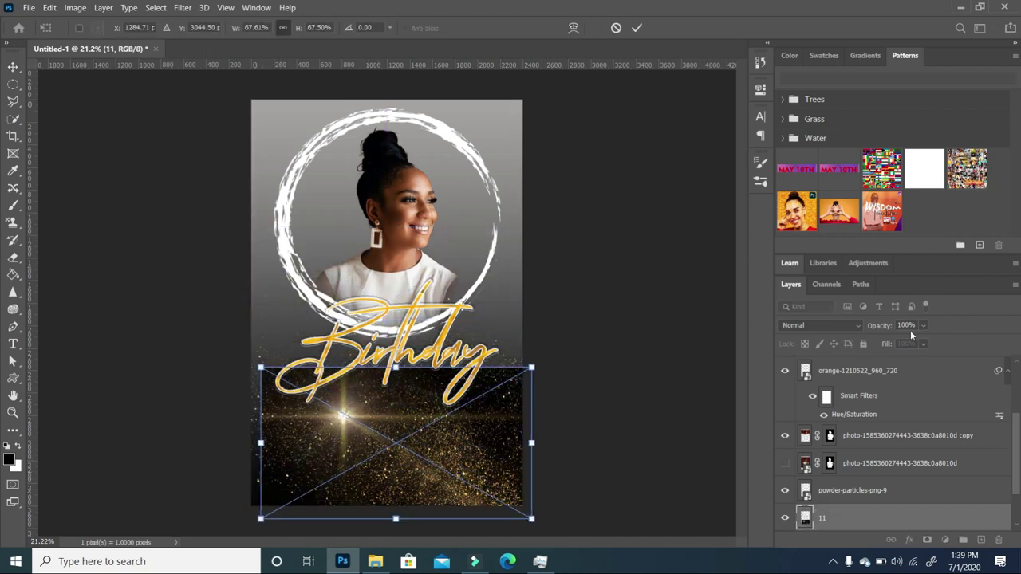
{"action": "left_click", "coordinate": [853, 329]}
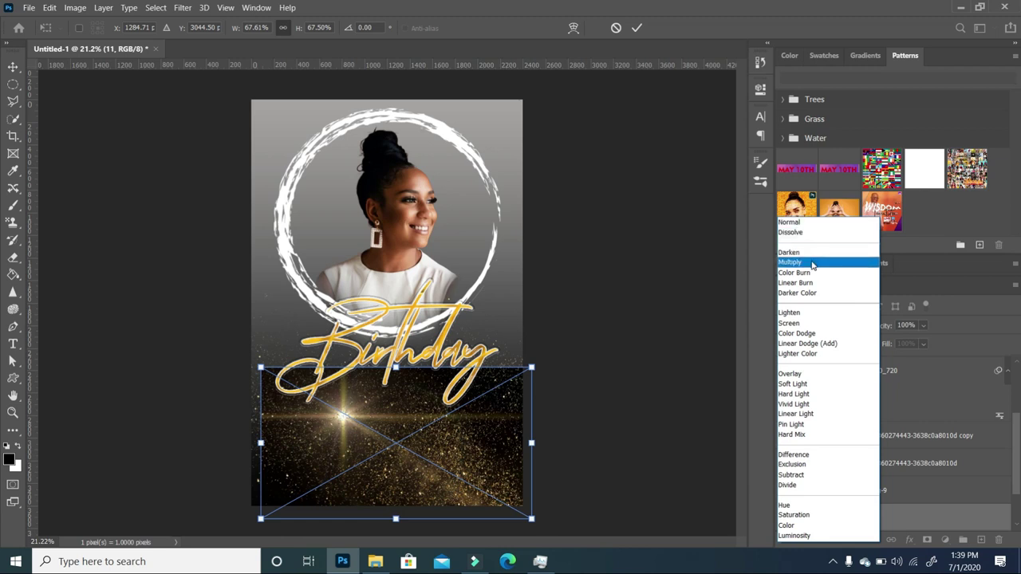
{"action": "left_click", "coordinate": [818, 325]}
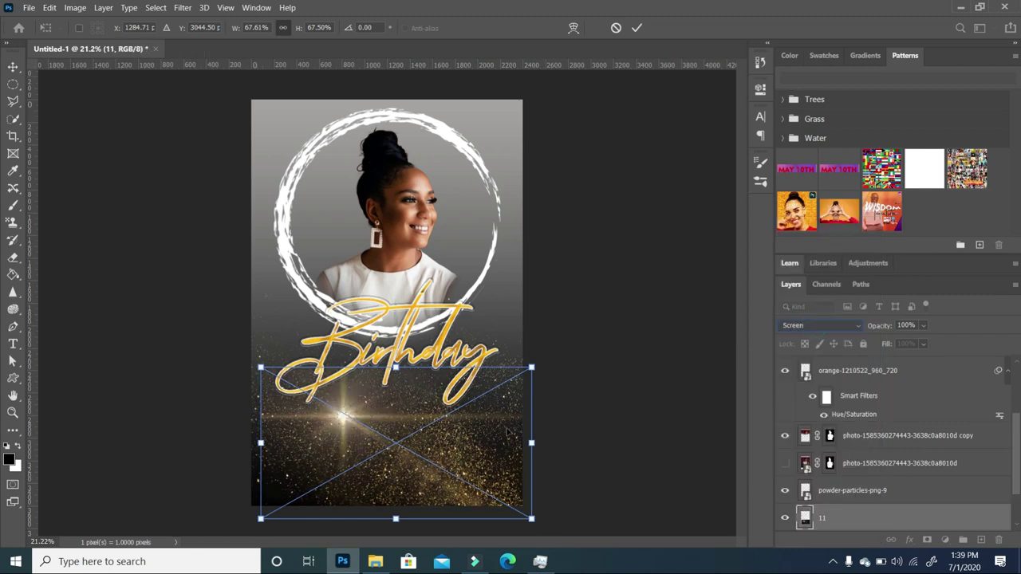
Shrink flare 11 and move it below the left end of Birthday, keeping Screen mode.
{"action": "left_click_drag", "start_coordinate": [533, 362], "coordinate": [422, 428]}
{"action": "left_click_drag", "start_coordinate": [312, 472], "coordinate": [344, 412]}
{"action": "left_click_drag", "start_coordinate": [455, 459], "coordinate": [427, 441]}
{"action": "left_click_drag", "start_coordinate": [341, 413], "coordinate": [313, 417]}
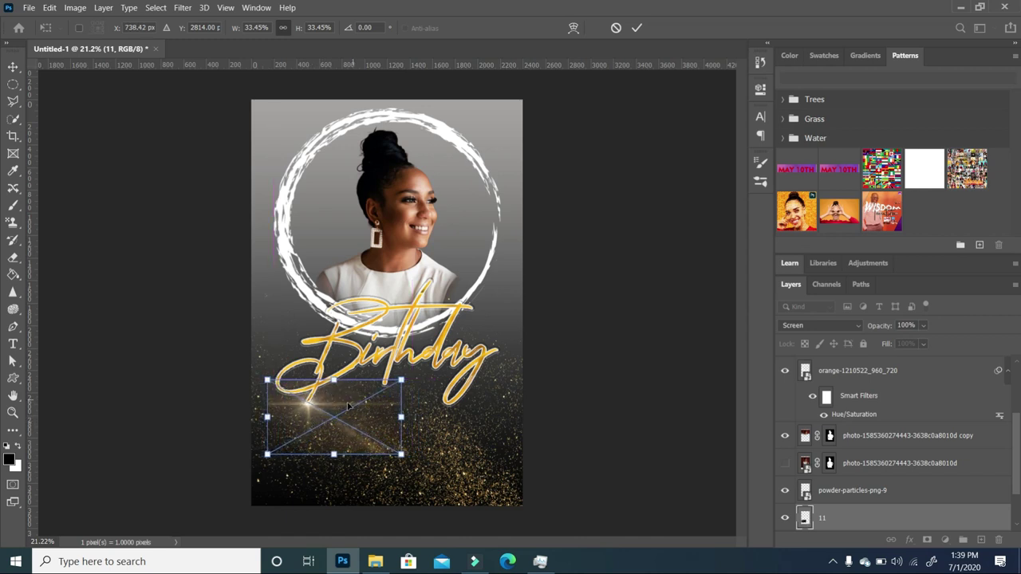
{"action": "scroll", "coordinate": [335, 475], "scroll_direction": "up", "scroll_amount": 4}
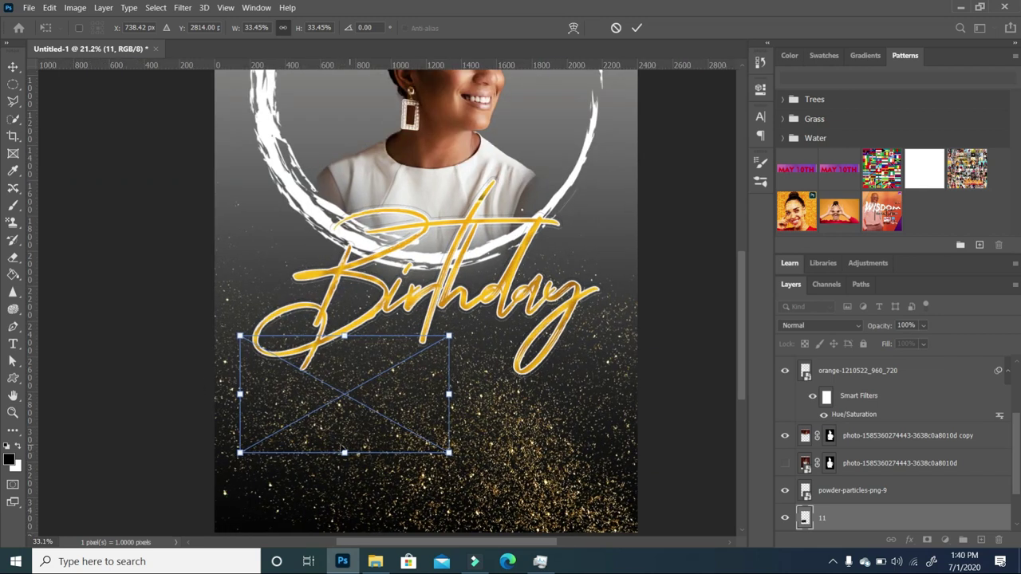
{"action": "key", "text": "shift+alt+s"}
Reshape flare 11 shorter, taller and wider, then commit its size and placement.
{"action": "left_click_drag", "start_coordinate": [397, 452], "coordinate": [397, 411]}
{"action": "left_click_drag", "start_coordinate": [375, 369], "coordinate": [357, 376]}
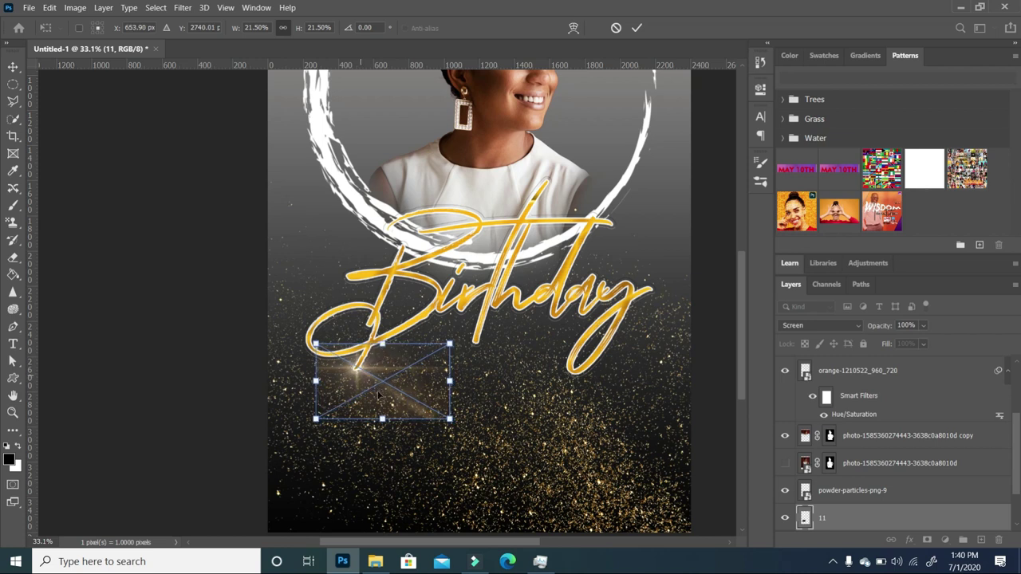
{"action": "left_click_drag", "start_coordinate": [382, 418], "coordinate": [383, 449]}
{"action": "left_click_drag", "start_coordinate": [451, 397], "coordinate": [506, 397]}
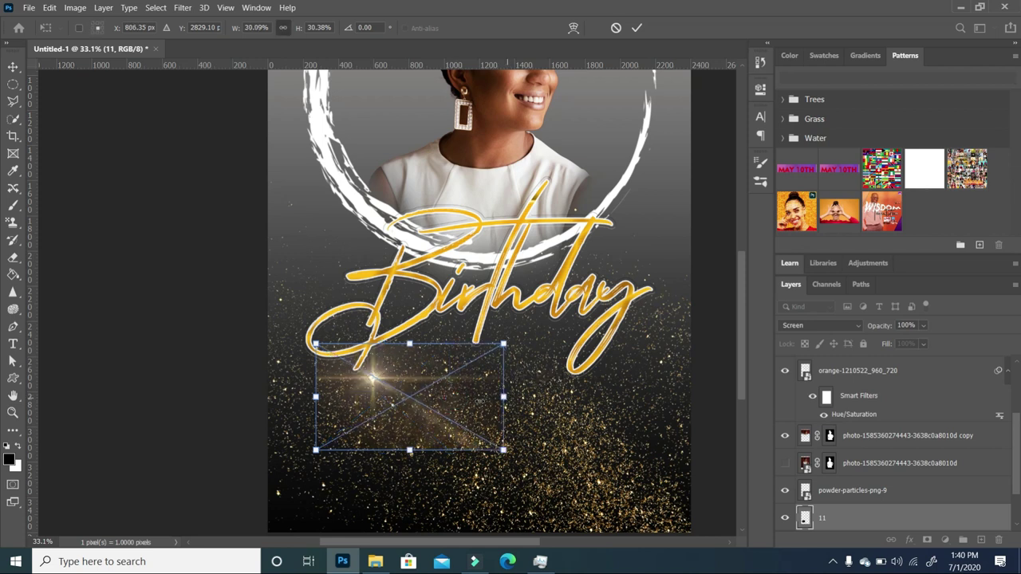
{"action": "left_click_drag", "start_coordinate": [373, 391], "coordinate": [361, 378]}
{"action": "key", "text": "Return"}
{"action": "left_click_drag", "start_coordinate": [822, 517], "coordinate": [848, 475]}
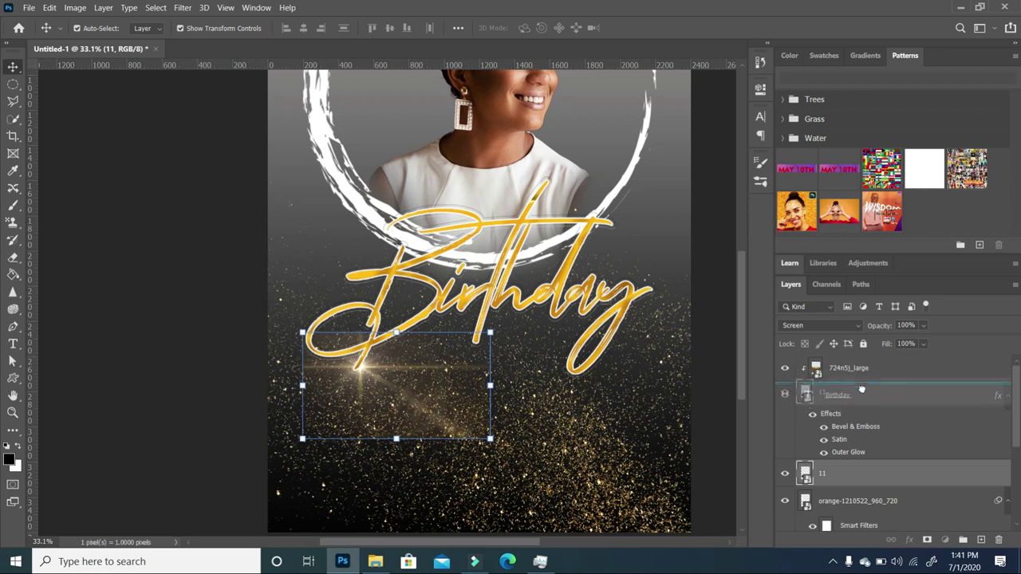
Move layer 11 to the top of the layer stack and nudge the flare slightly left.
{"action": "left_click_drag", "start_coordinate": [864, 383], "coordinate": [855, 376]}
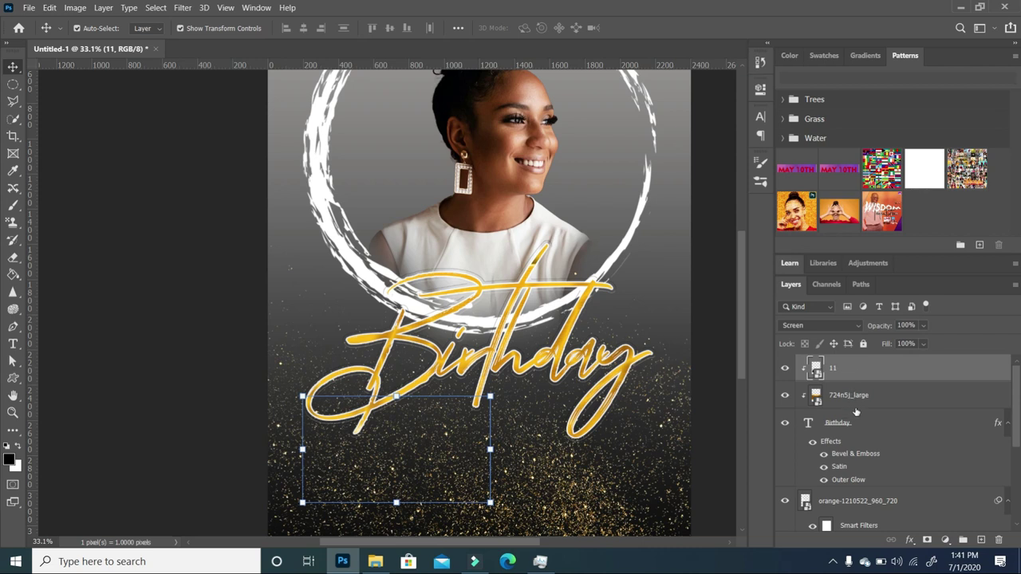
{"action": "left_click_drag", "start_coordinate": [846, 381], "coordinate": [843, 377]}
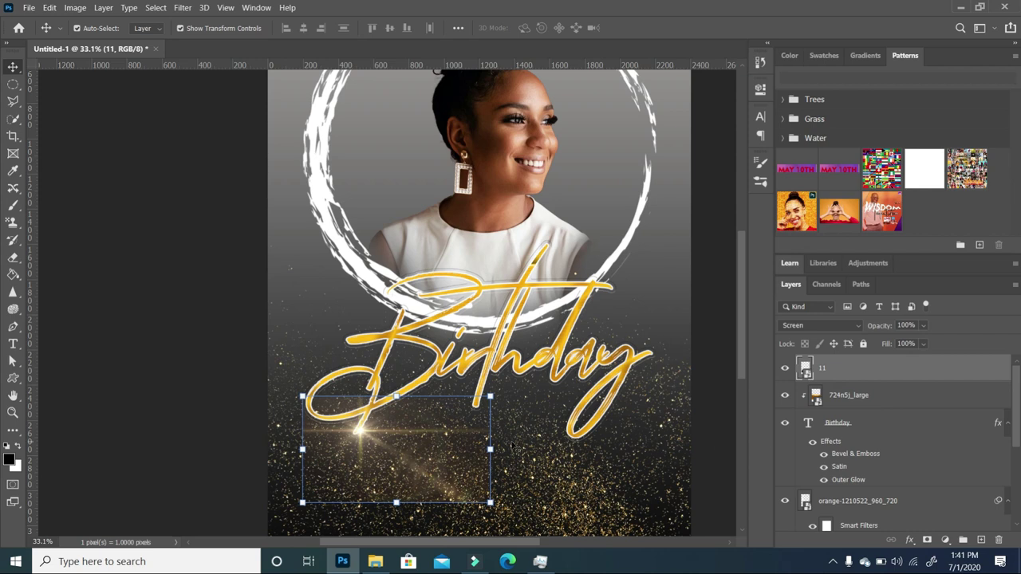
{"action": "left_click_drag", "start_coordinate": [375, 436], "coordinate": [372, 436]}
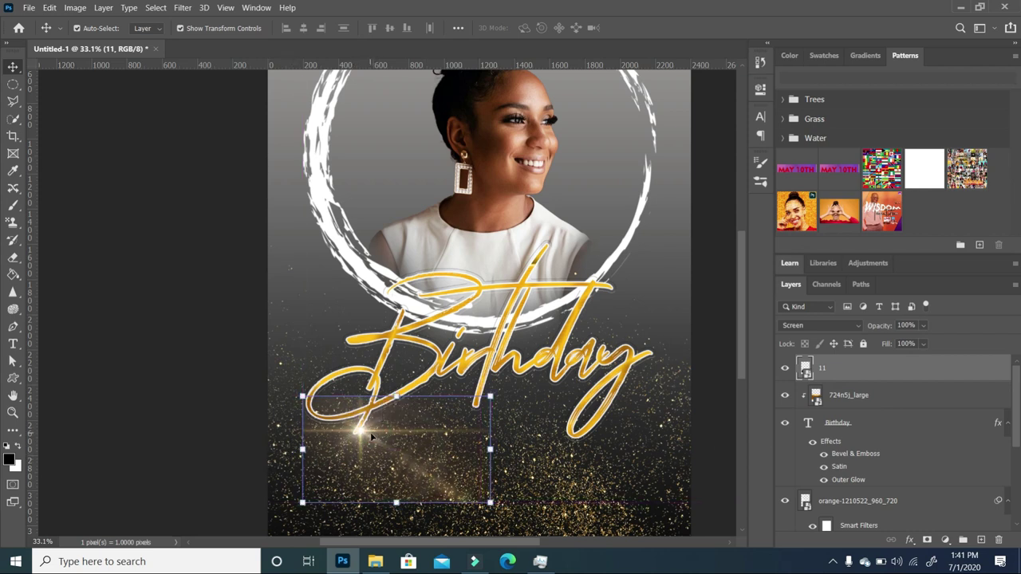
{"action": "key", "text": "Left"}
{"action": "key", "text": "Left"}
{"action": "key", "text": "Left"}
{"action": "key", "text": "Left"}
{"action": "key", "text": "Left"}
{"action": "key", "text": "Left"}
{"action": "key", "text": "Left"}
{"action": "key", "text": "Left"}
{"action": "key", "text": "Left"}
{"action": "key", "text": "Left"}
{"action": "key", "text": "Left"}
{"action": "key", "text": "Left"}
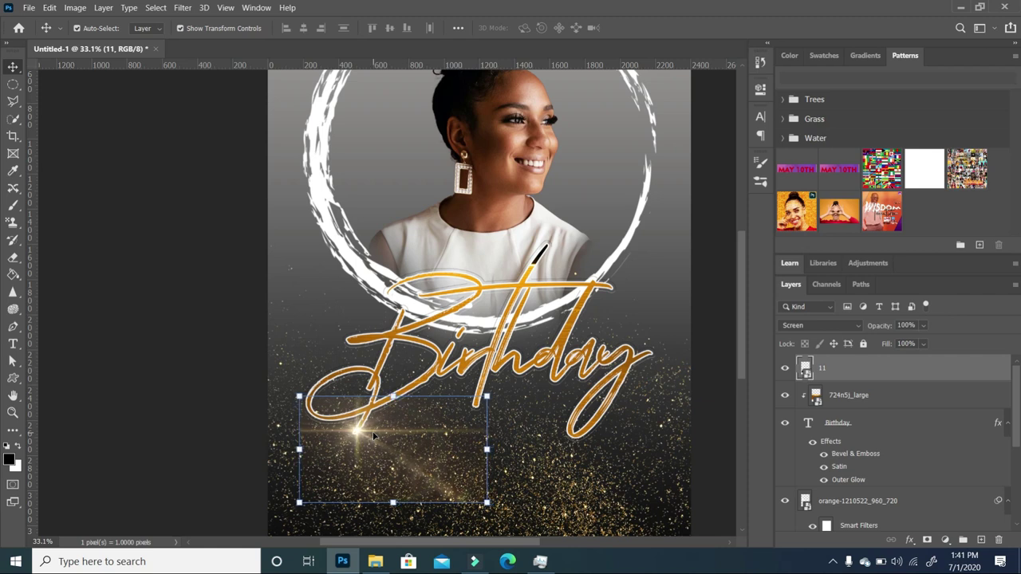
Try erasing on the background gradient layer, declining to rasterize the gradient fill.
{"action": "left_click", "coordinate": [548, 456]}
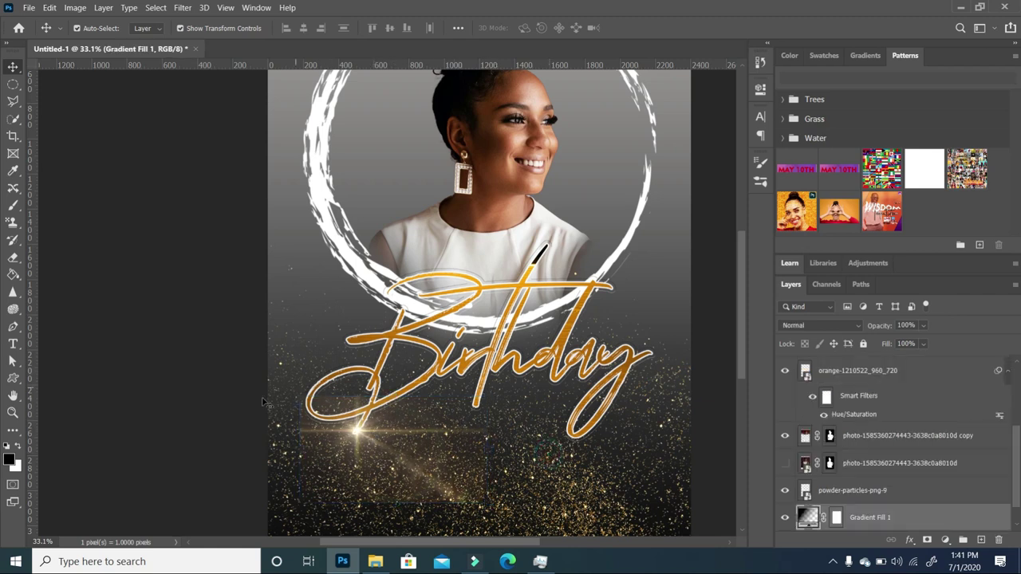
{"action": "left_click", "coordinate": [13, 257]}
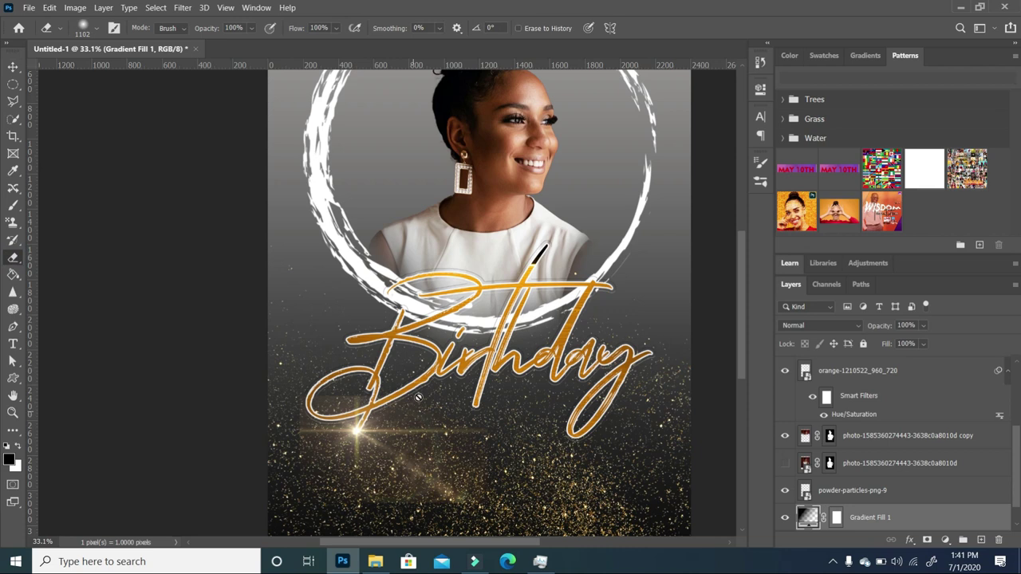
{"action": "left_click", "coordinate": [410, 462]}
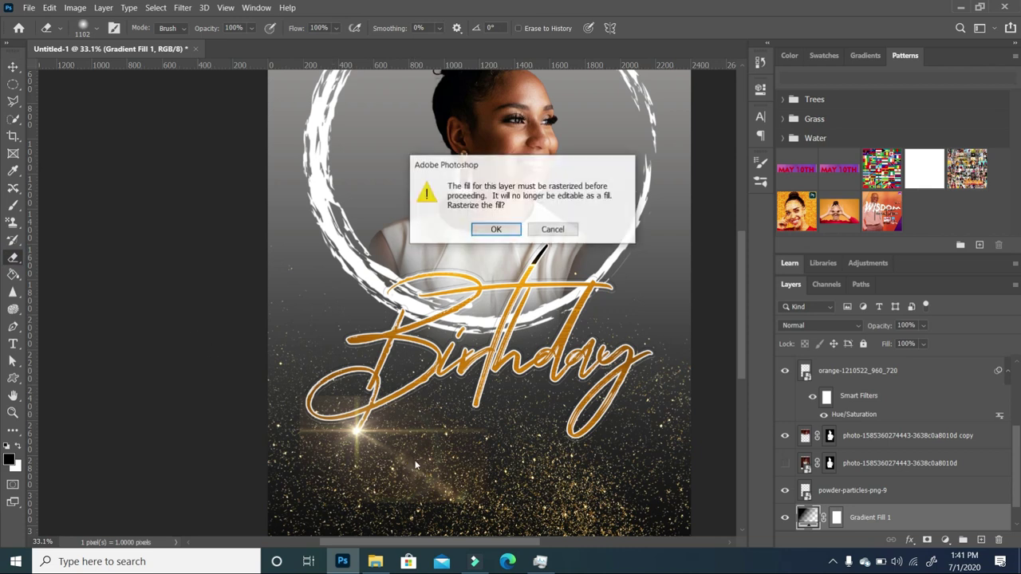
{"action": "left_click", "coordinate": [557, 231]}
{"action": "scroll", "coordinate": [861, 375], "scroll_direction": "up", "scroll_amount": 5}
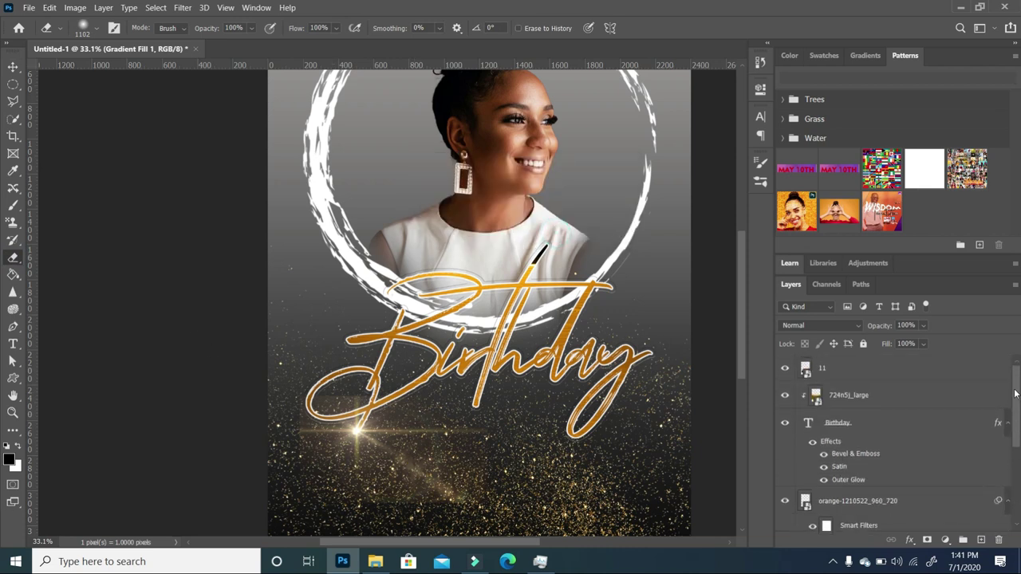
Rasterize flare layer 11, erase its hard edges with a 417 px eraser, and duplicate it as 11 copy.
{"action": "left_click", "coordinate": [853, 374]}
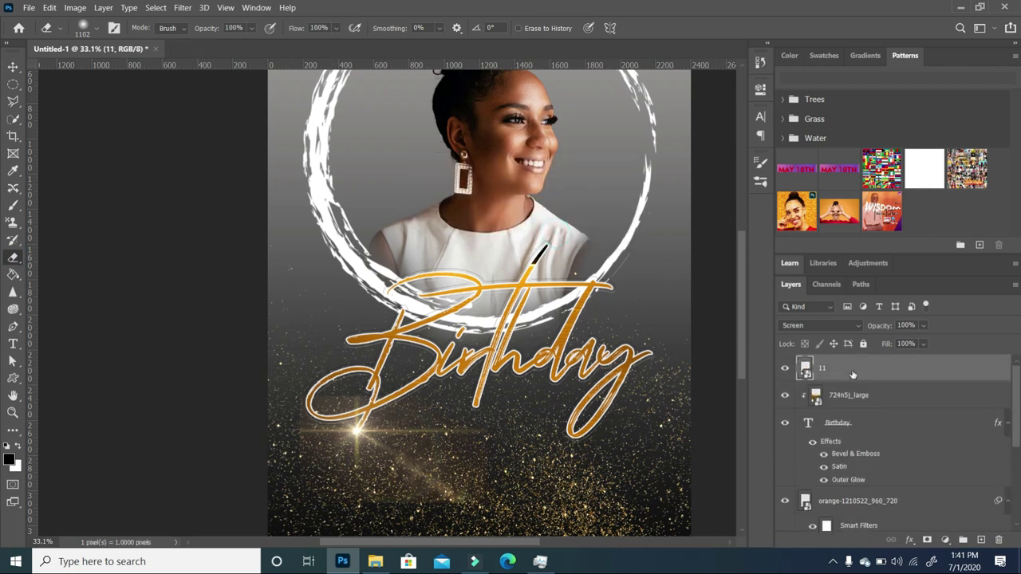
{"action": "left_click", "coordinate": [350, 420]}
{"action": "left_click", "coordinate": [511, 227]}
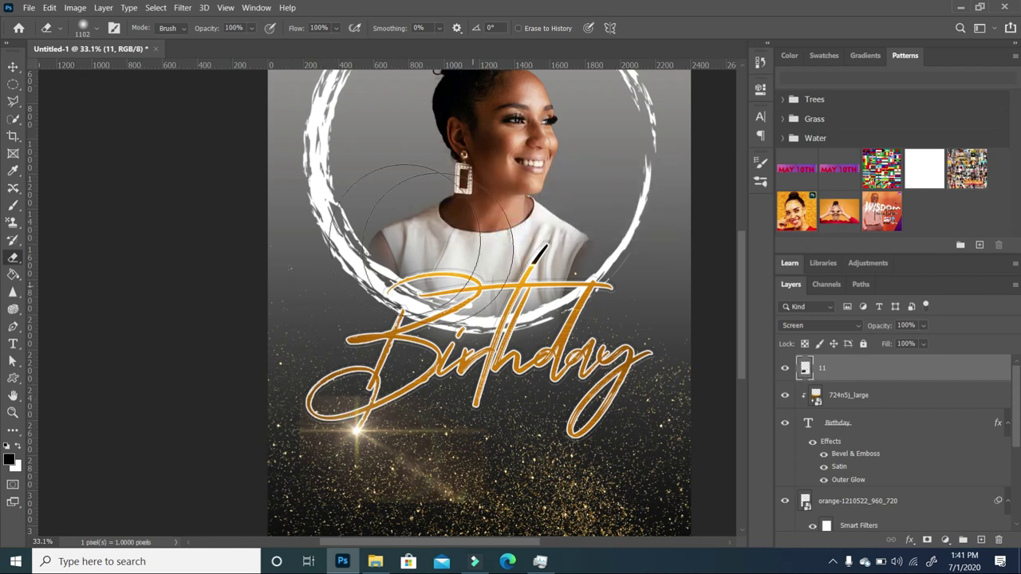
{"action": "left_click", "coordinate": [97, 27]}
{"action": "mouse_move", "coordinate": [143, 70]}
{"action": "left_mouse_down"}
{"action": "mouse_move", "coordinate": [132, 70]}
{"action": "mouse_move", "coordinate": [150, 70]}
{"action": "left_mouse_up"}
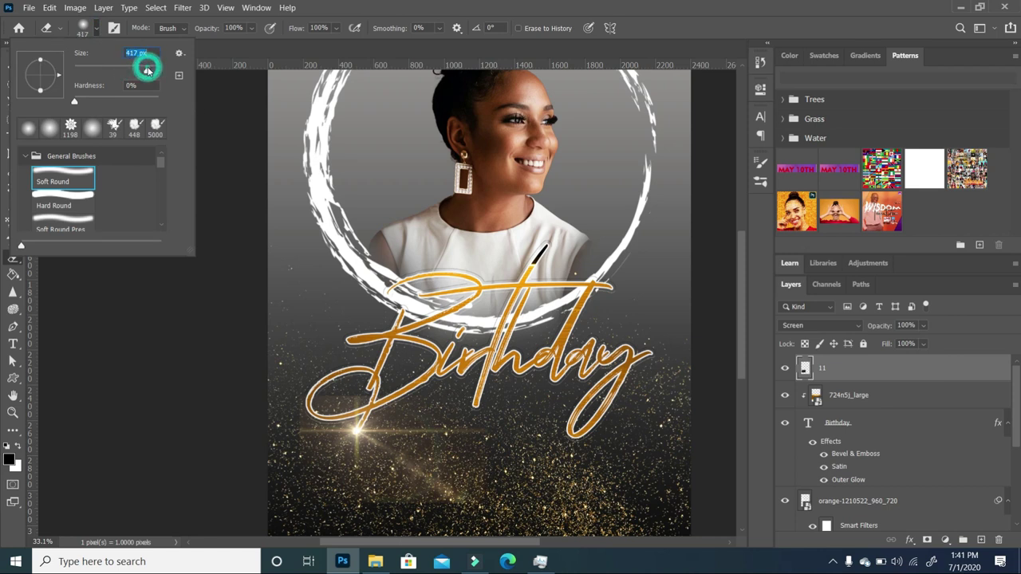
{"action": "left_click", "coordinate": [479, 367]}
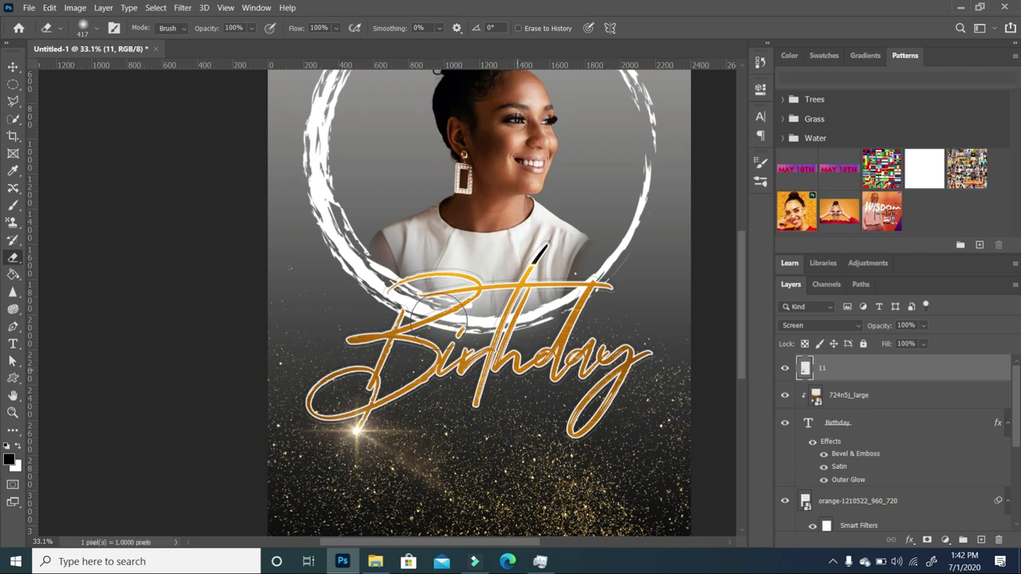
{"action": "left_click_drag", "start_coordinate": [957, 371], "coordinate": [981, 540]}
{"action": "left_click", "coordinate": [13, 66]}
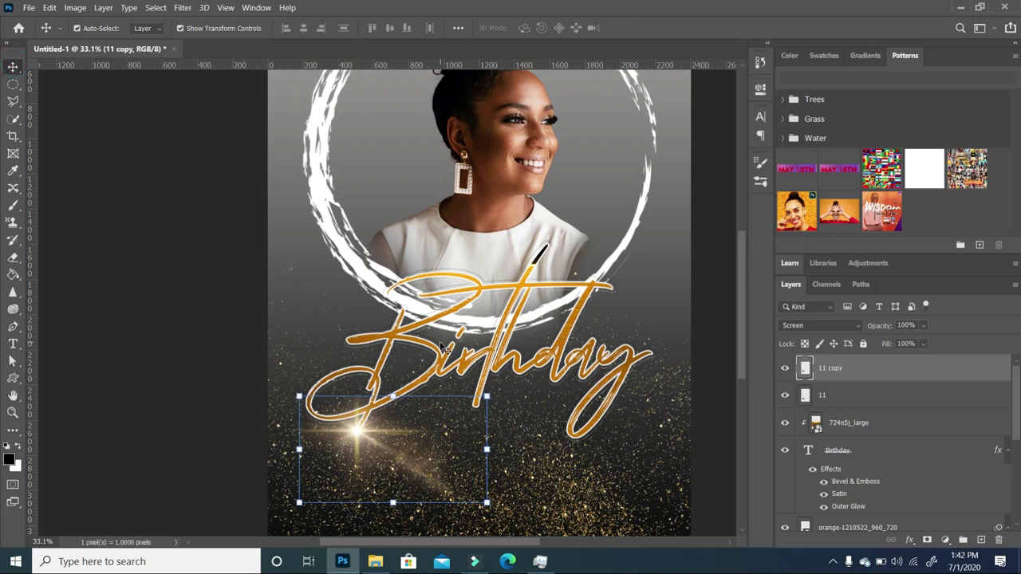
{"action": "left_click", "coordinate": [852, 395], "text": "shift"}
{"action": "right_click", "coordinate": [852, 371]}
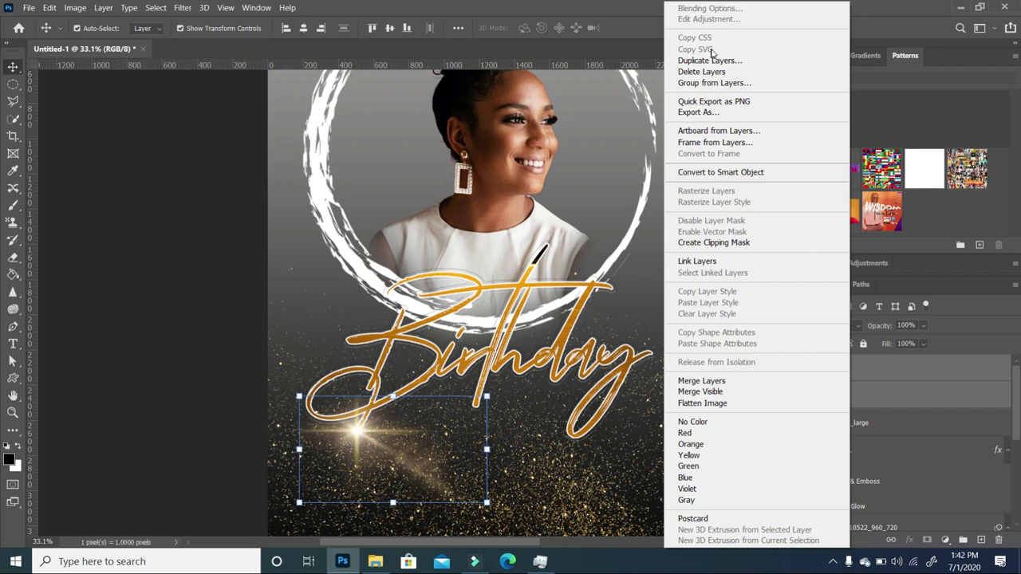
{"action": "left_click", "coordinate": [710, 60]}
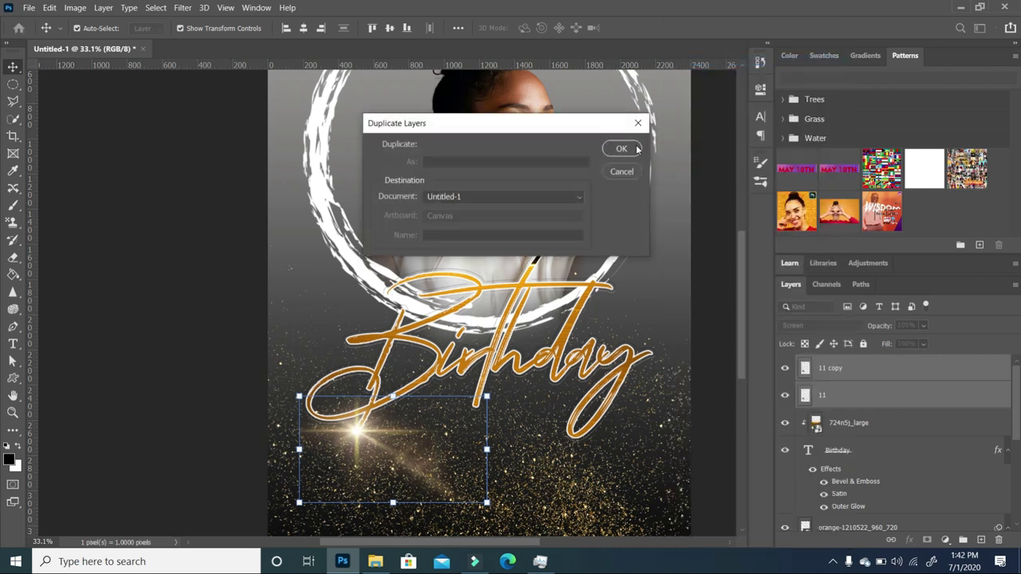
{"action": "left_click", "coordinate": [637, 149]}
{"action": "left_click_drag", "start_coordinate": [363, 437], "coordinate": [656, 360]}
{"action": "left_click", "coordinate": [716, 349]}
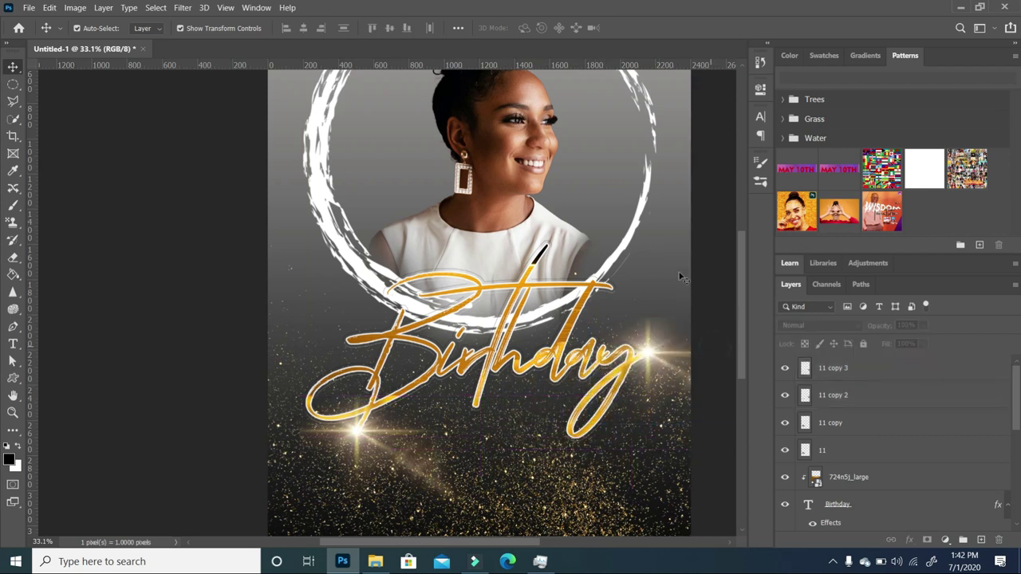
{"action": "scroll", "coordinate": [679, 342], "scroll_direction": "up", "scroll_amount": 4}
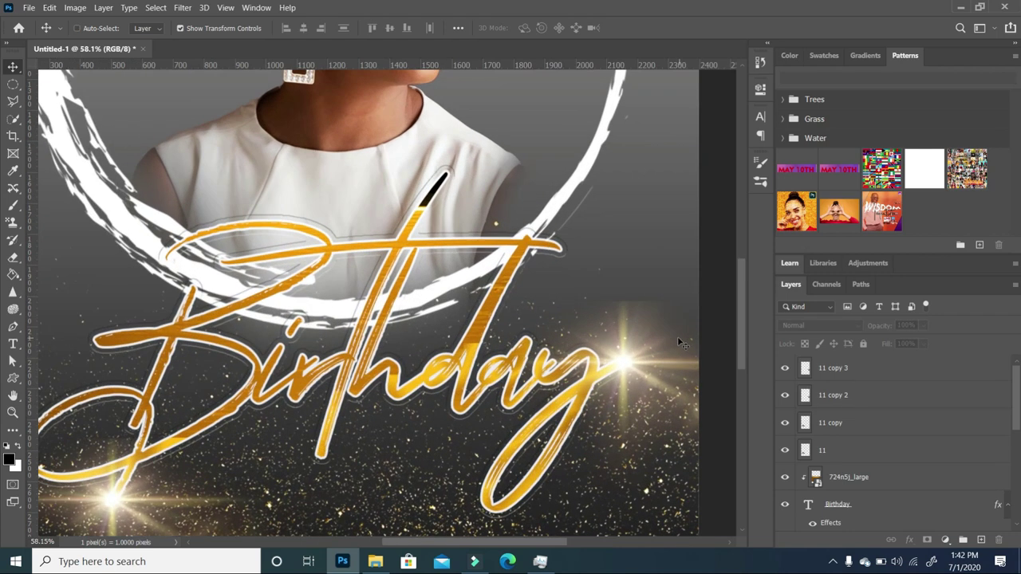
{"action": "left_click", "coordinate": [13, 257]}
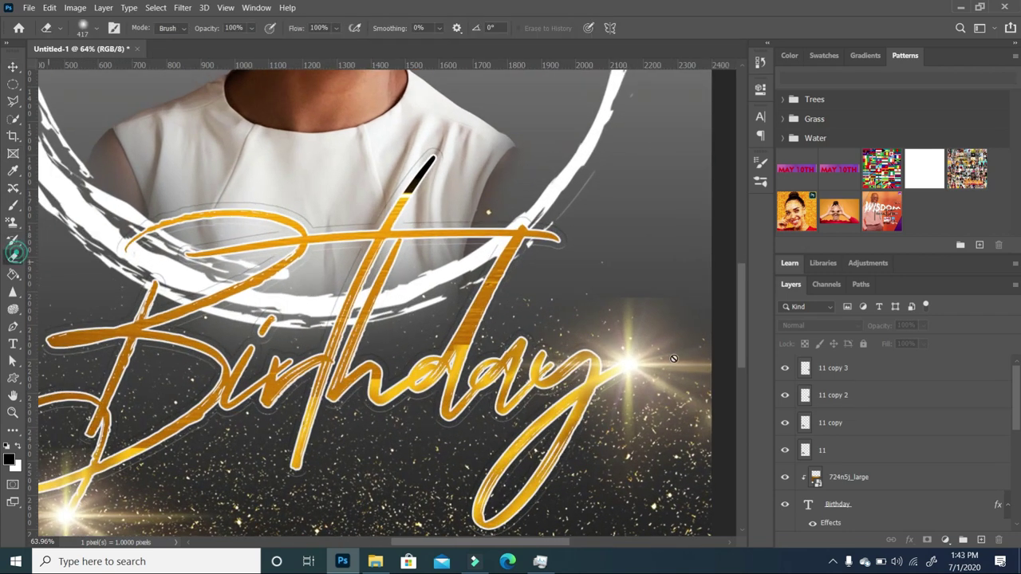
{"action": "left_click", "coordinate": [662, 332]}
{"action": "left_click", "coordinate": [520, 219]}
{"action": "left_click", "coordinate": [657, 328]}
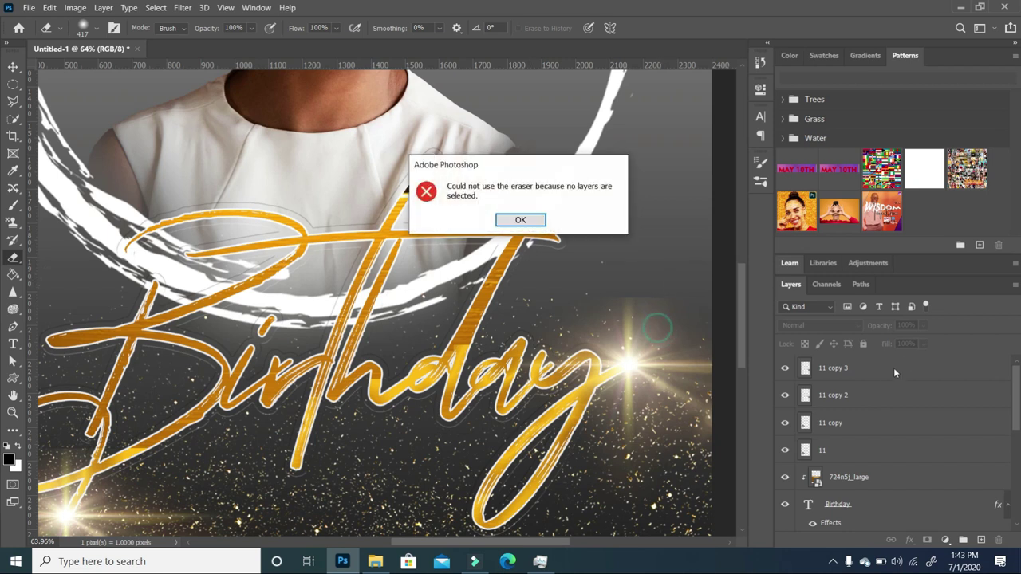
{"action": "left_click", "coordinate": [520, 220]}
{"action": "left_click", "coordinate": [837, 369]}
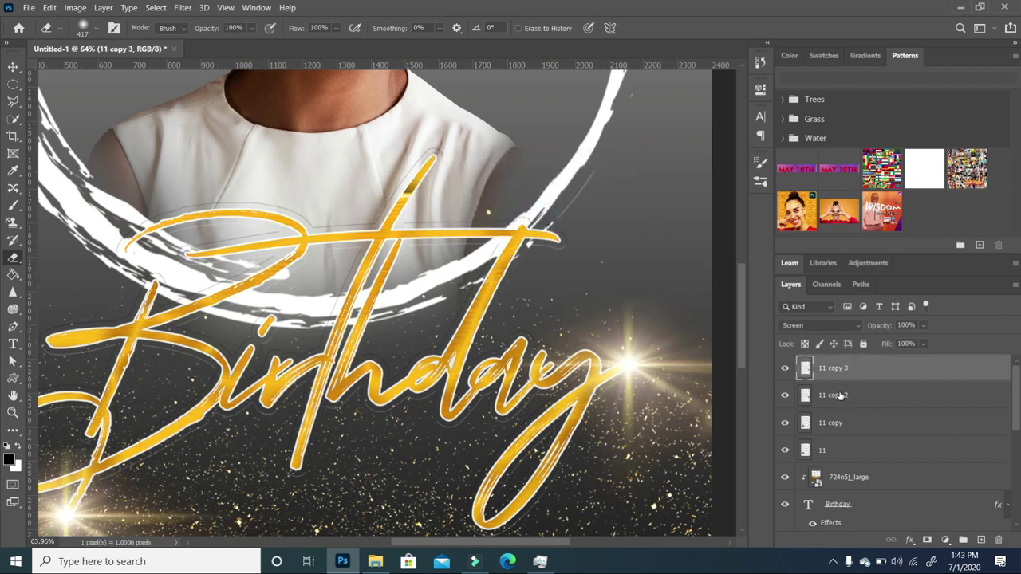
{"action": "left_click", "coordinate": [656, 279]}
{"action": "left_click", "coordinate": [838, 396]}
{"action": "left_click", "coordinate": [645, 251]}
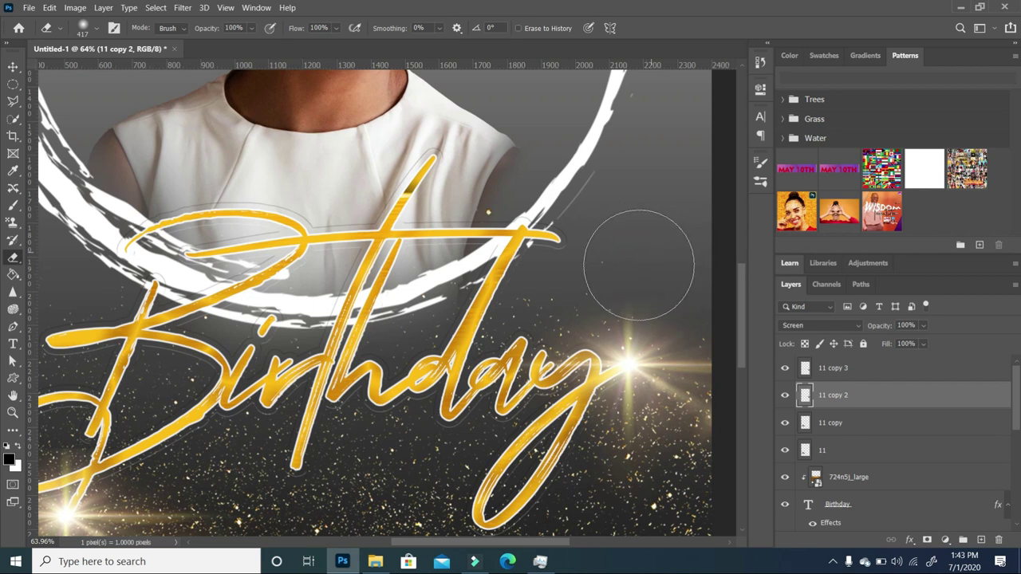
{"action": "left_click", "coordinate": [662, 240]}
{"action": "scroll", "coordinate": [463, 273], "scroll_direction": "down", "scroll_amount": 3}
{"action": "scroll", "coordinate": [534, 301], "scroll_direction": "down", "scroll_amount": 1}
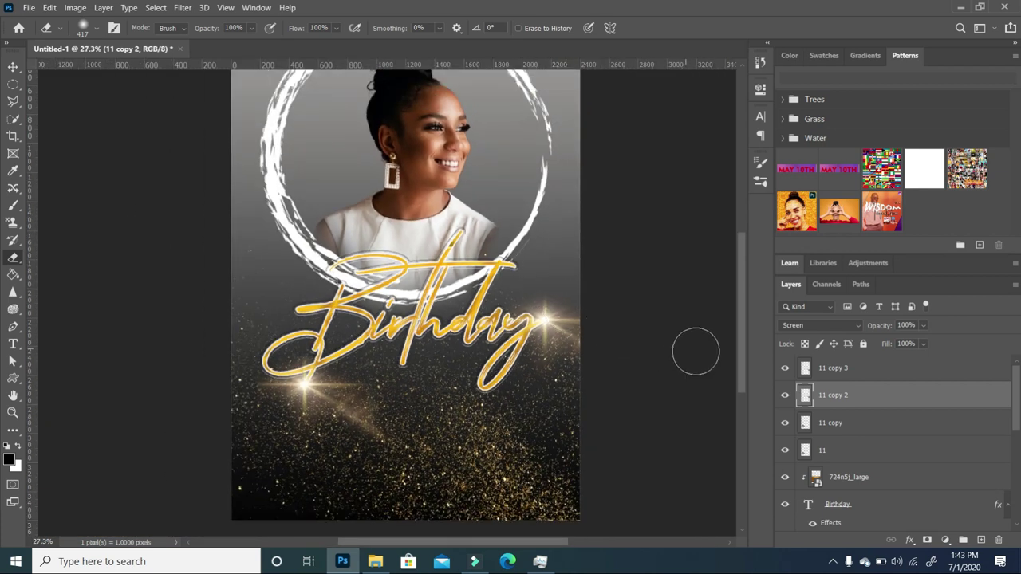
{"action": "scroll", "coordinate": [572, 384], "scroll_direction": "down", "scroll_amount": 1}
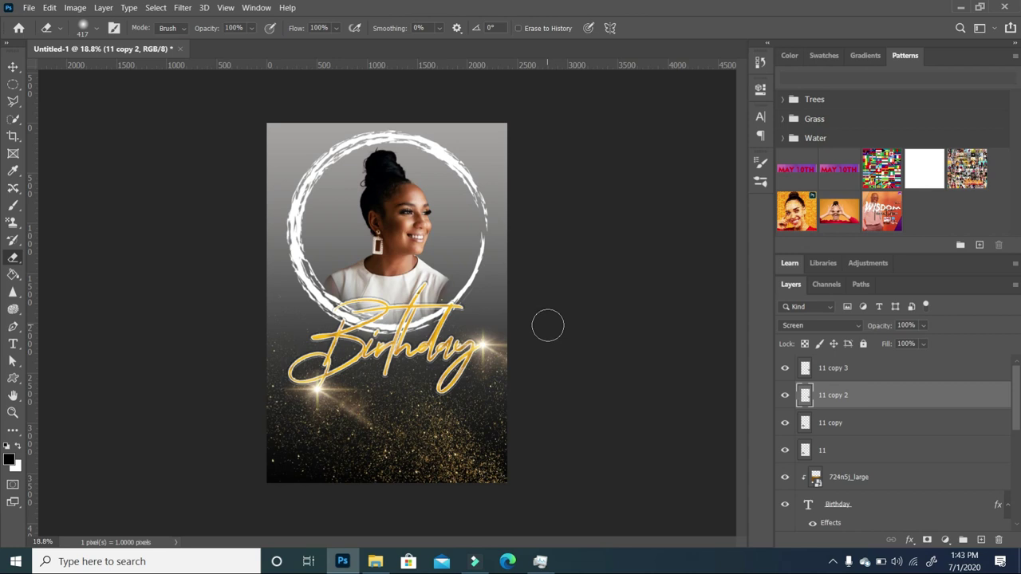
Add a text layer reading '3' in Geometr415 Blk BT.
{"action": "key", "text": "t"}
{"action": "left_click", "coordinate": [342, 228]}
{"action": "key", "text": "BackSpace"}
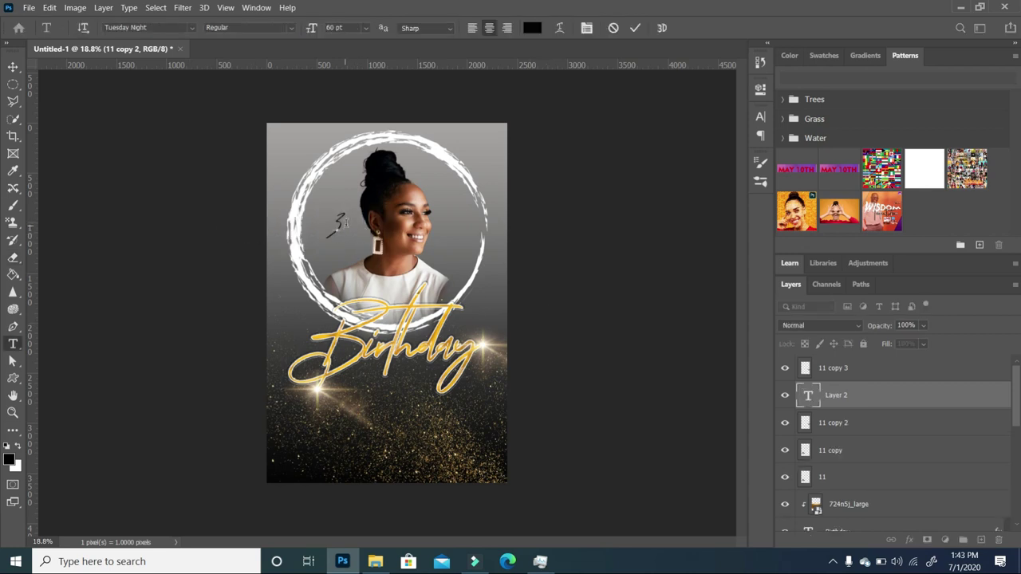
{"action": "left_click", "coordinate": [192, 27]}
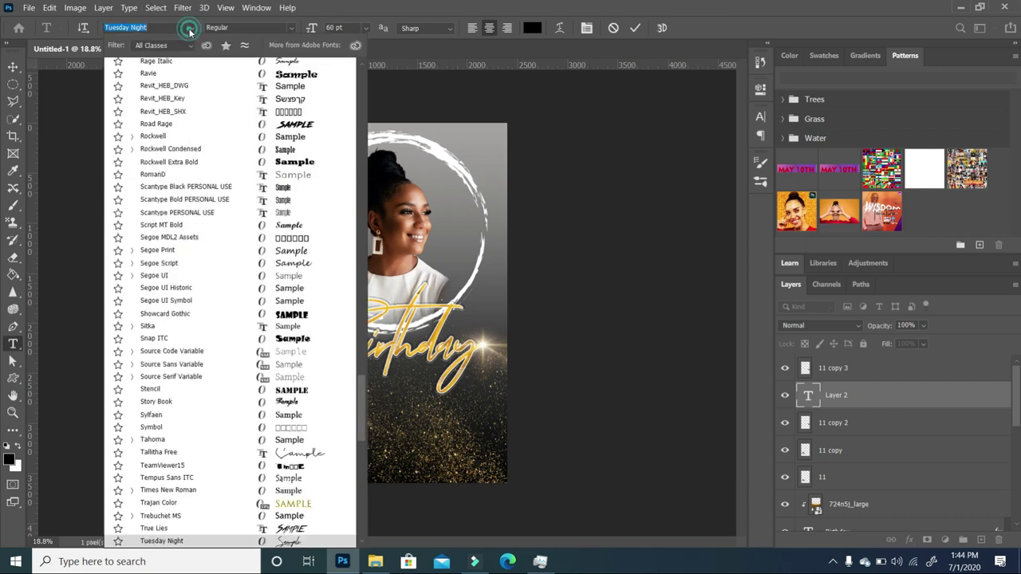
{"action": "left_click_drag", "start_coordinate": [362, 416], "coordinate": [389, 89]}
{"action": "left_click", "coordinate": [160, 69]}
{"action": "type", "text": "3"}
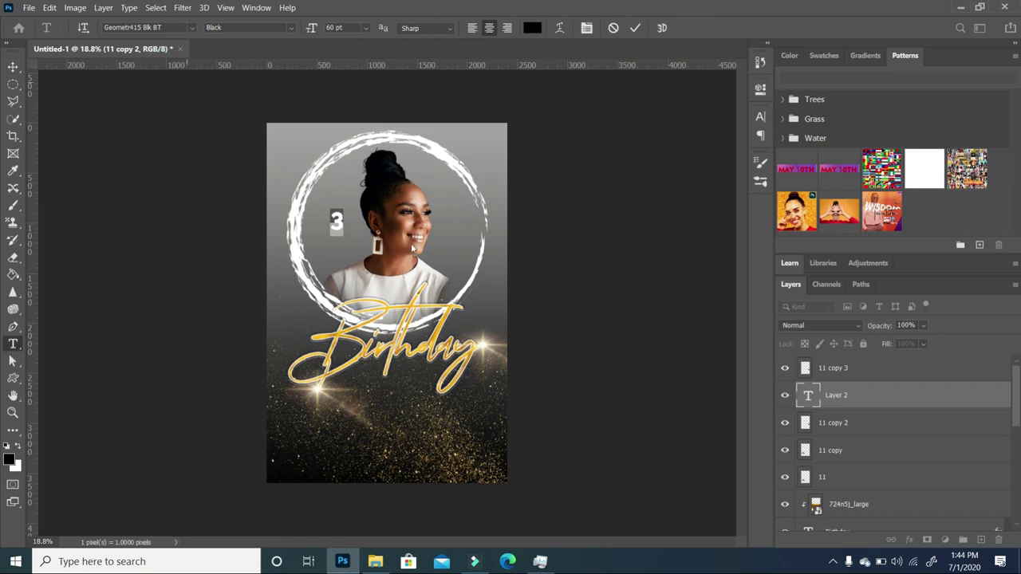
{"action": "left_click", "coordinate": [12, 64]}
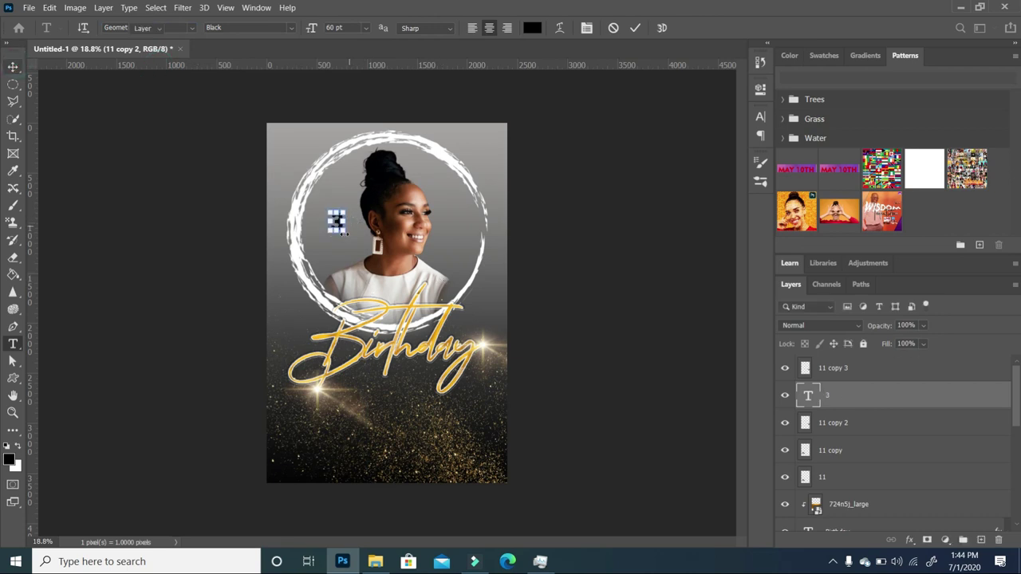
Enlarge the 3 to about 337% and place it upper left inside the white ring.
{"action": "left_click_drag", "start_coordinate": [343, 233], "coordinate": [391, 295]}
{"action": "left_click_drag", "start_coordinate": [363, 256], "coordinate": [323, 212]}
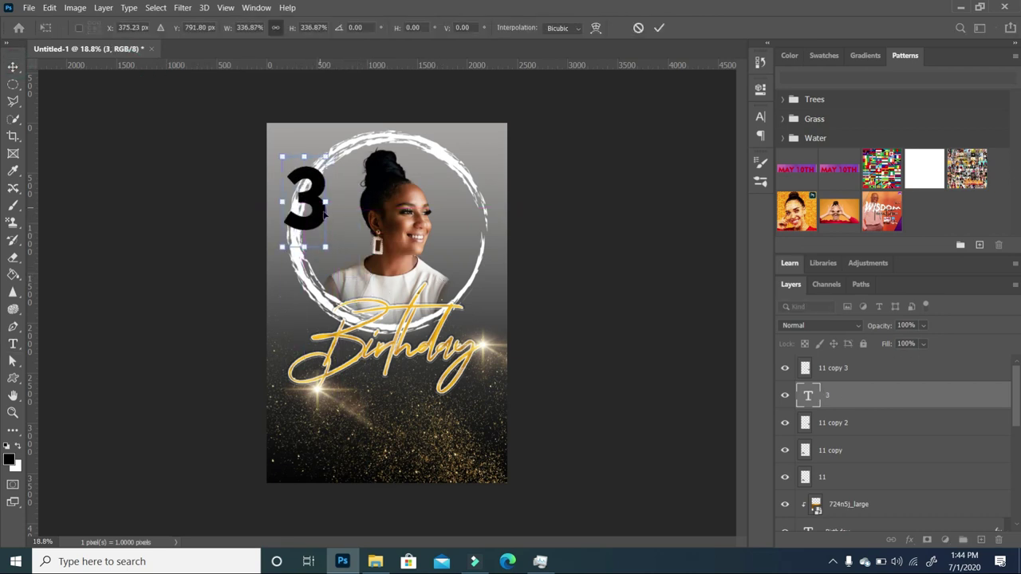
{"action": "left_click", "coordinate": [13, 343]}
{"action": "double_click", "coordinate": [317, 204]}
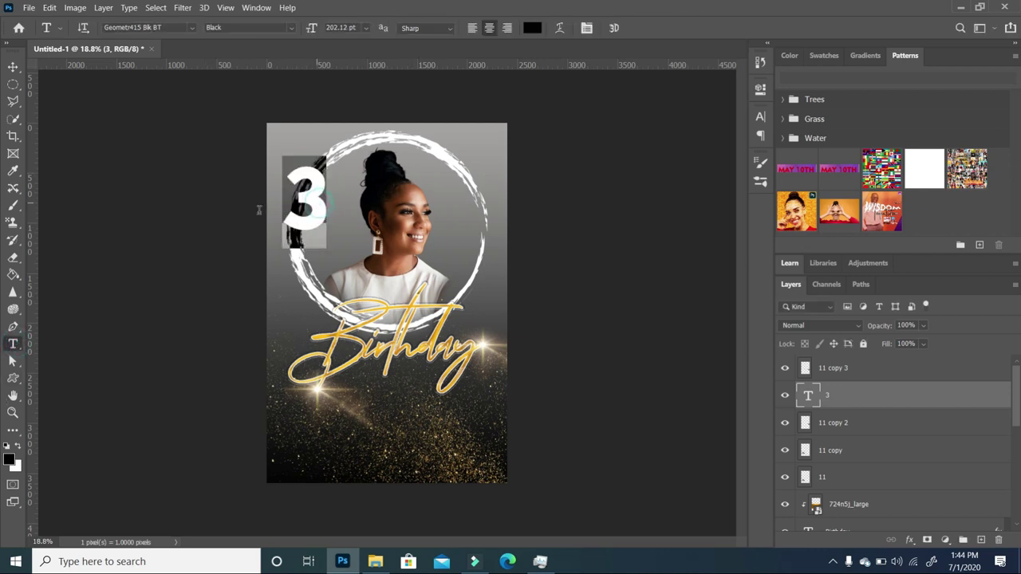
Recolour the 3 numeral dark red #bc0404 and commit the text.
{"action": "left_click", "coordinate": [10, 458]}
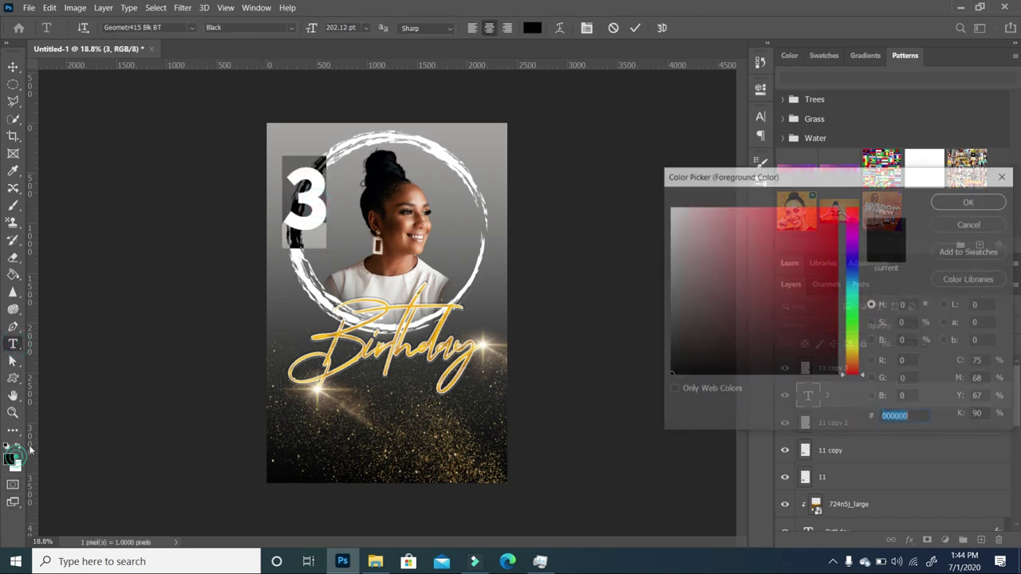
{"action": "left_click_drag", "start_coordinate": [825, 217], "coordinate": [835, 233]}
{"action": "left_click", "coordinate": [973, 206]}
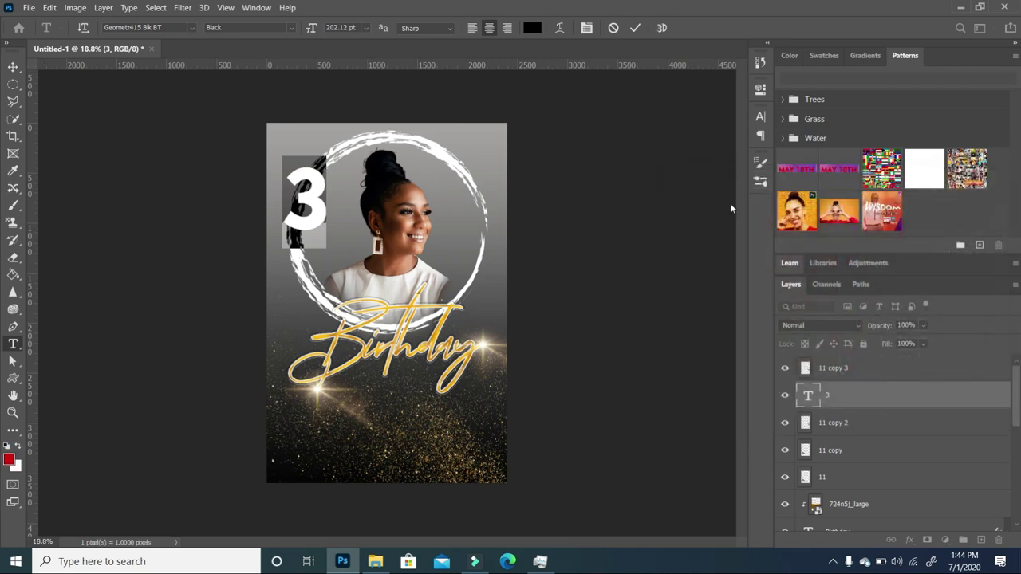
{"action": "left_click", "coordinate": [10, 457]}
{"action": "left_click", "coordinate": [836, 251]}
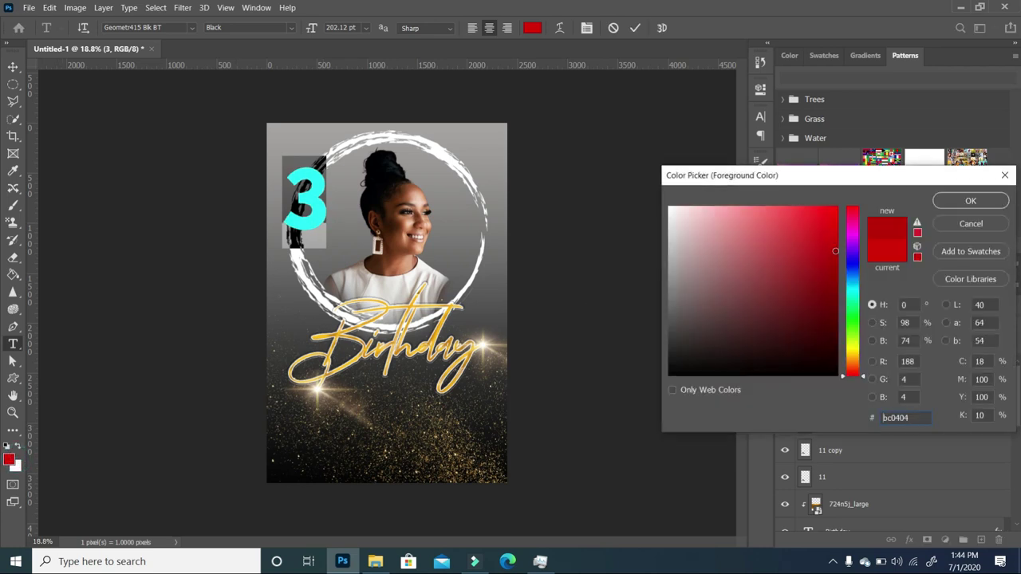
{"action": "left_click", "coordinate": [962, 206]}
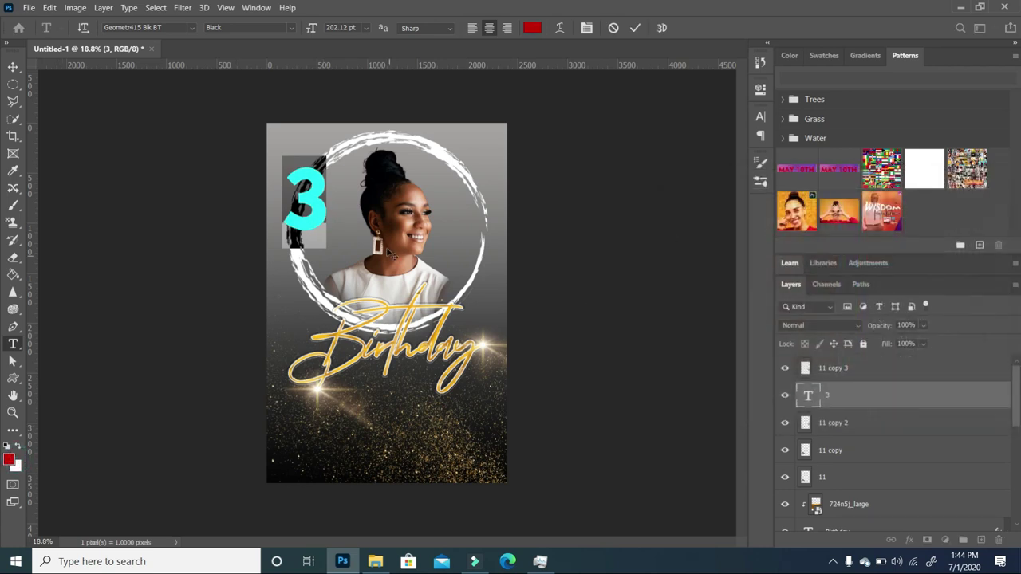
{"action": "left_click", "coordinate": [11, 62]}
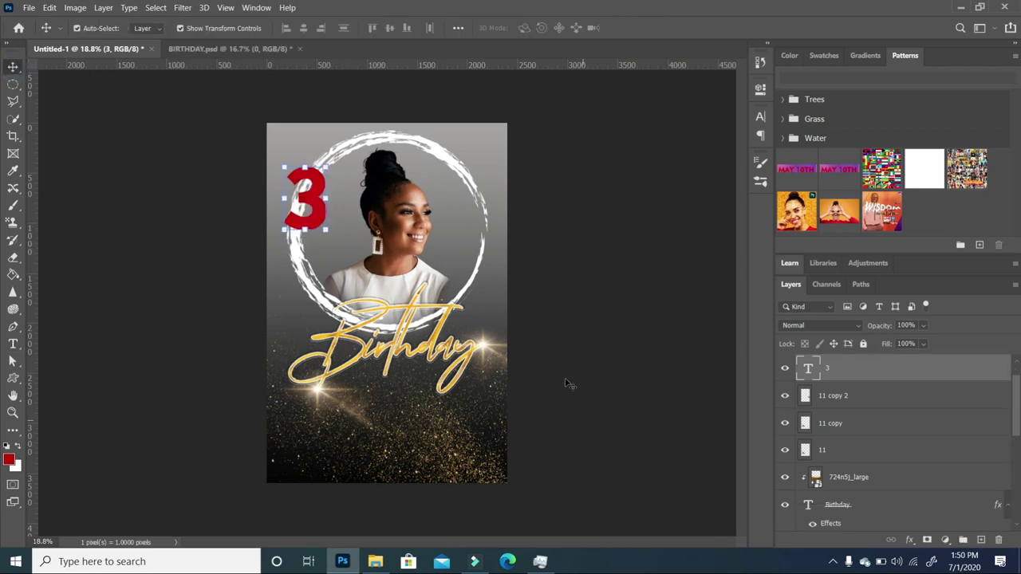
Reselect the 3 layer and bring up its layer options menu.
{"action": "left_click", "coordinate": [568, 383]}
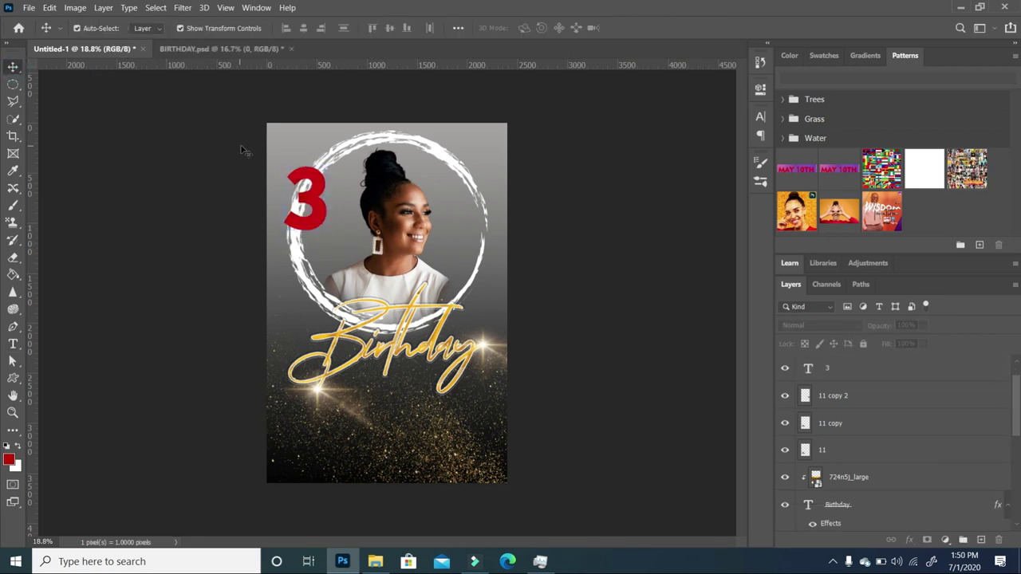
{"action": "left_click", "coordinate": [316, 219]}
{"action": "right_click", "coordinate": [848, 368]}
Give the 3 a contoured Bevel & Emboss, a 4 px white Stroke and a 19 px black Drop Shadow.
{"action": "left_click", "coordinate": [721, 19]}
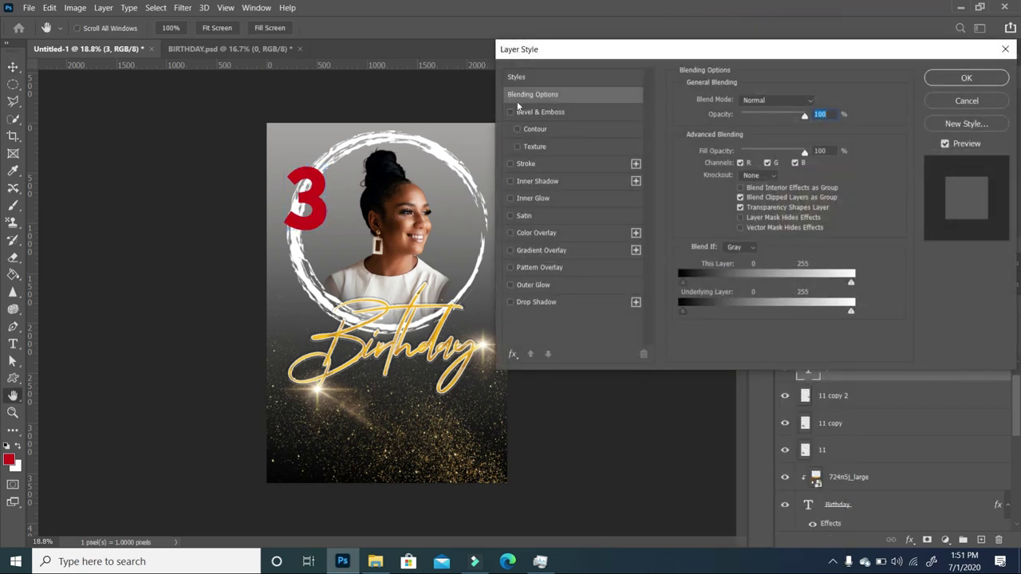
{"action": "left_click", "coordinate": [511, 113]}
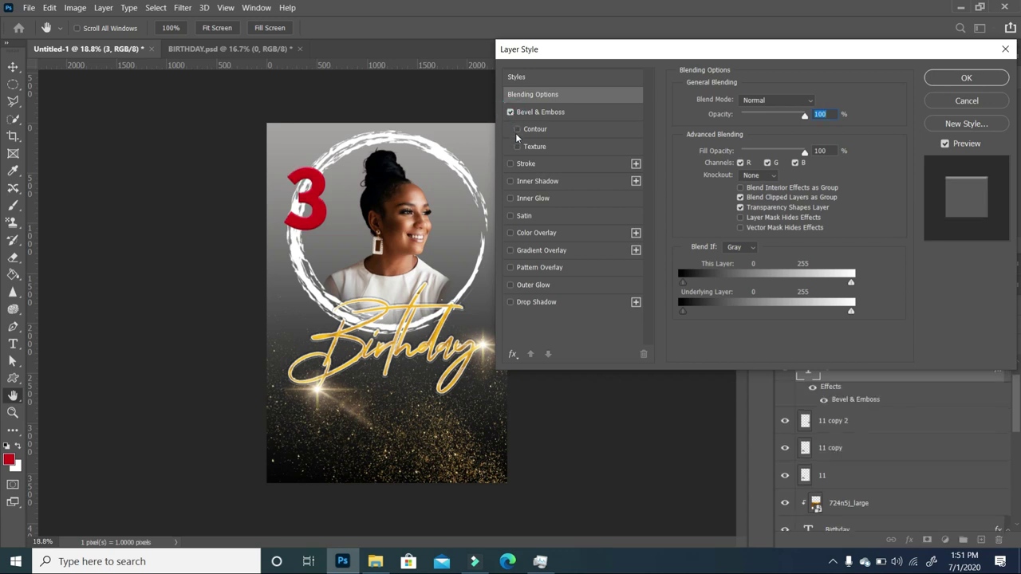
{"action": "left_click", "coordinate": [517, 129]}
{"action": "left_click", "coordinate": [511, 164]}
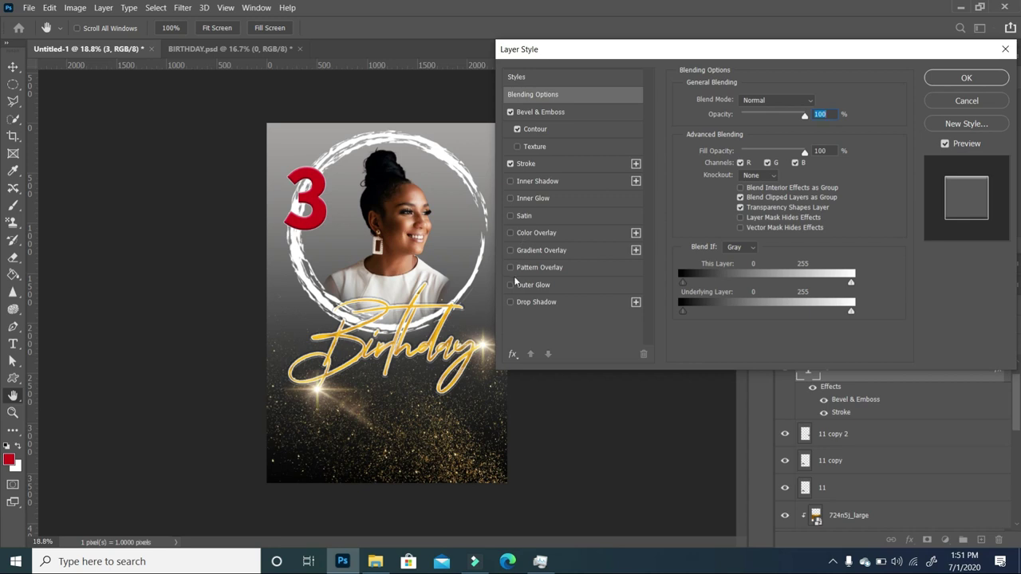
{"action": "left_click", "coordinate": [511, 303]}
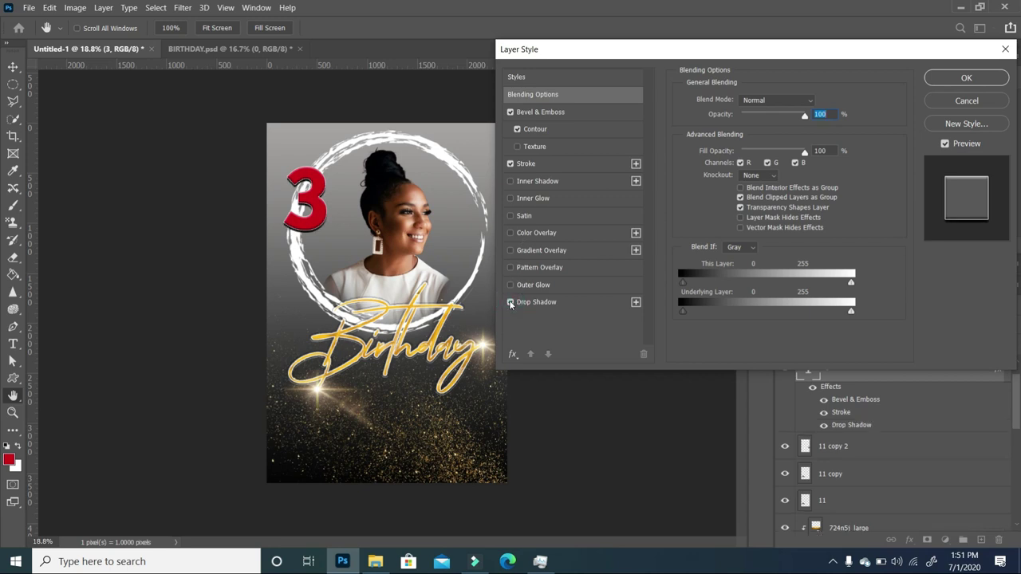
{"action": "left_click", "coordinate": [585, 112]}
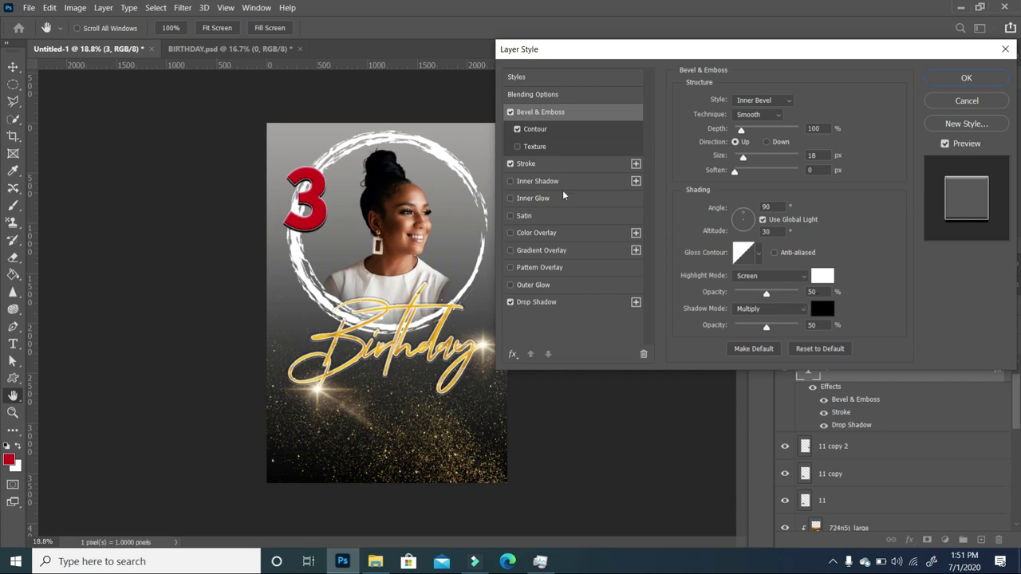
{"action": "left_click", "coordinate": [565, 130]}
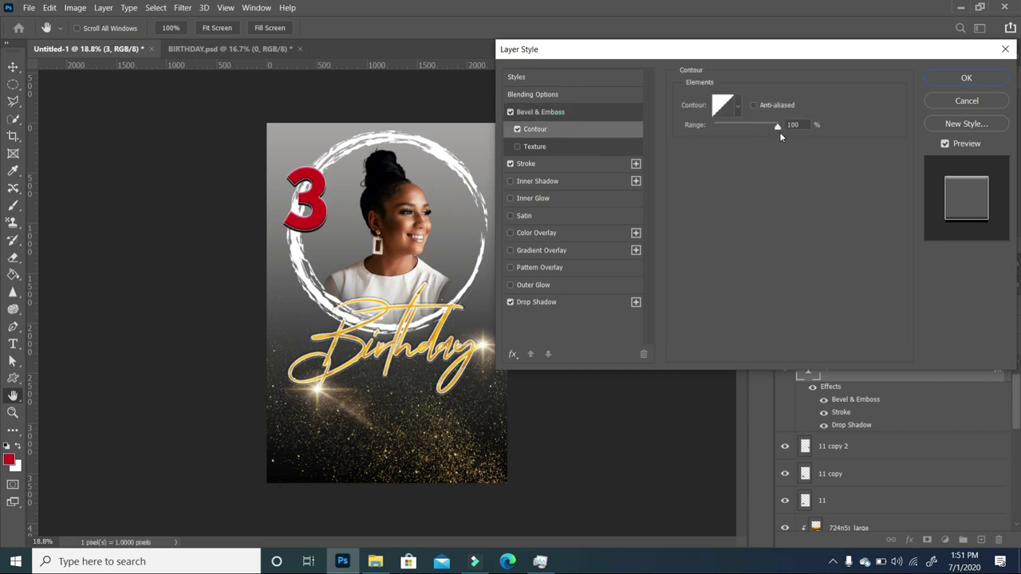
{"action": "left_click", "coordinate": [573, 162]}
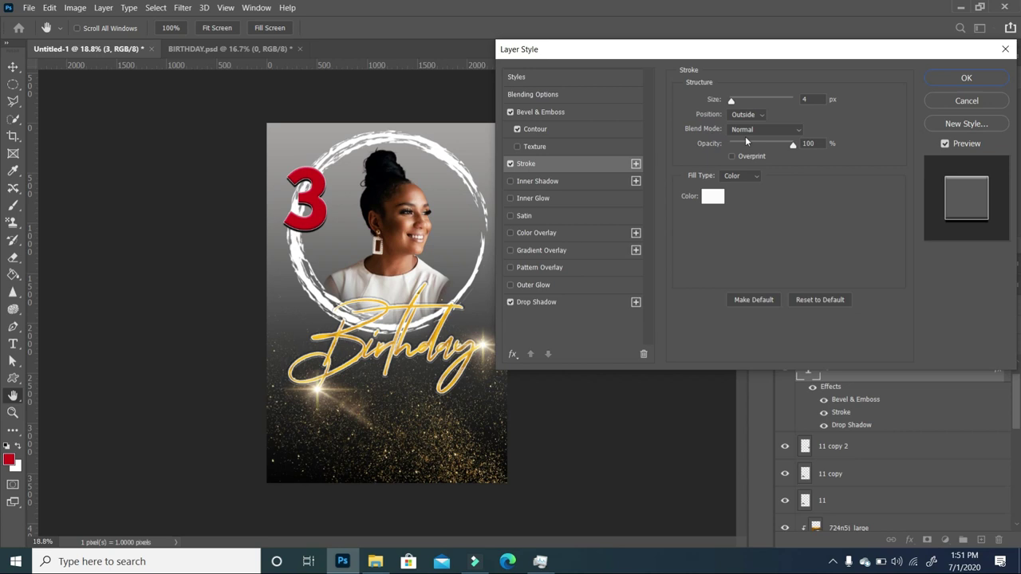
{"action": "left_click", "coordinate": [579, 304]}
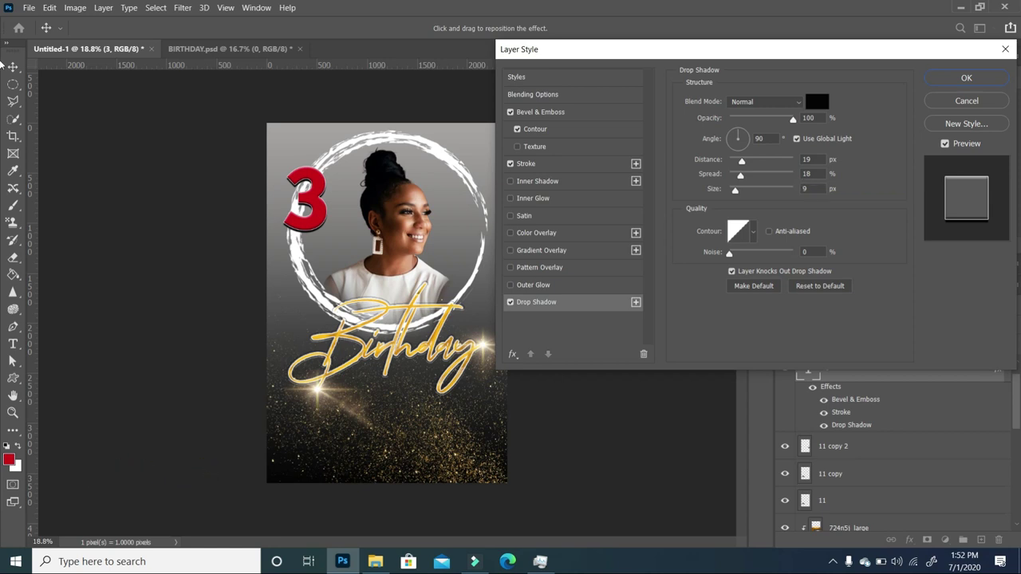
{"action": "left_click", "coordinate": [966, 78]}
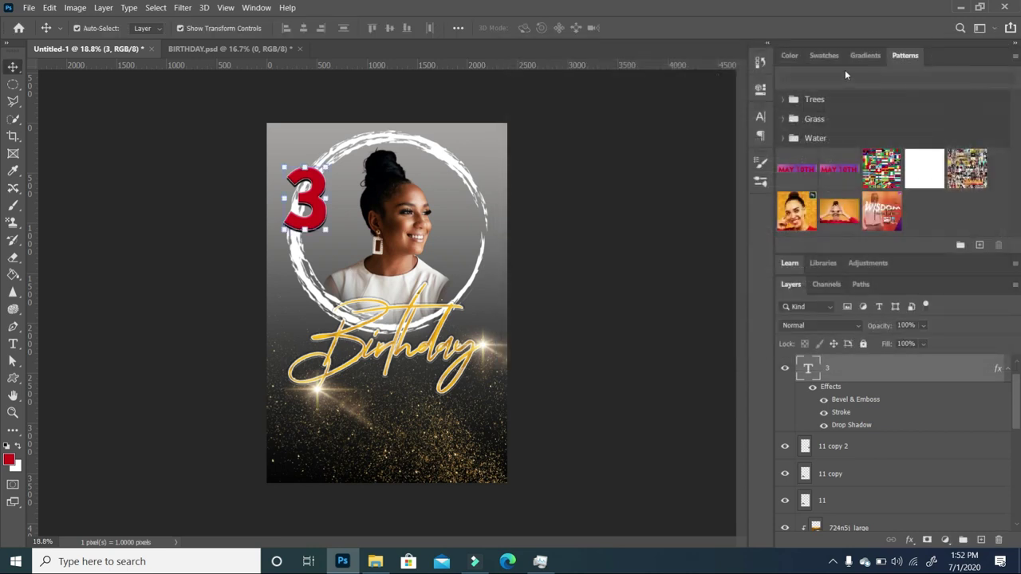
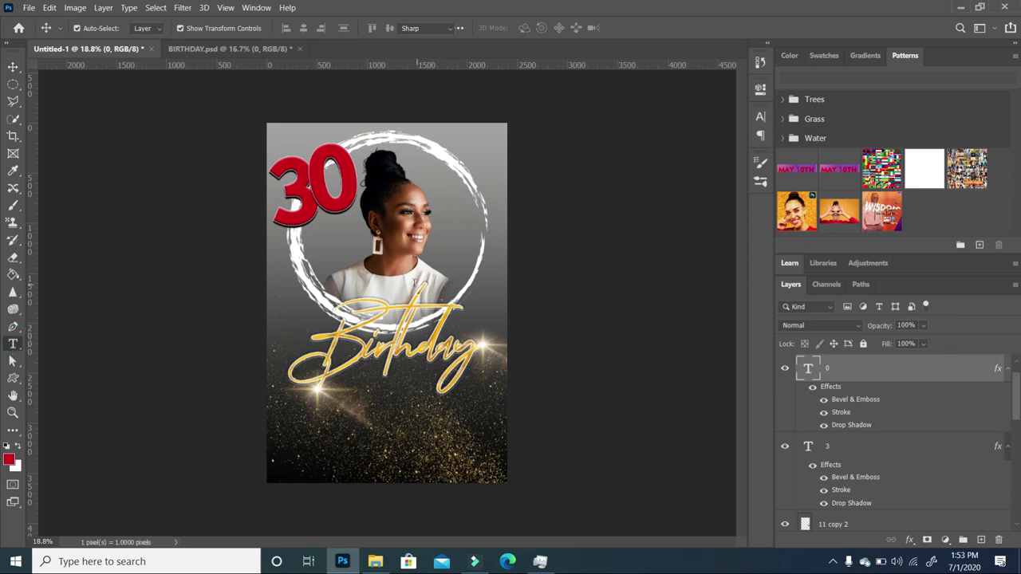
Type a white 'th' text layer near the portrait.
{"action": "left_click", "coordinate": [328, 264]}
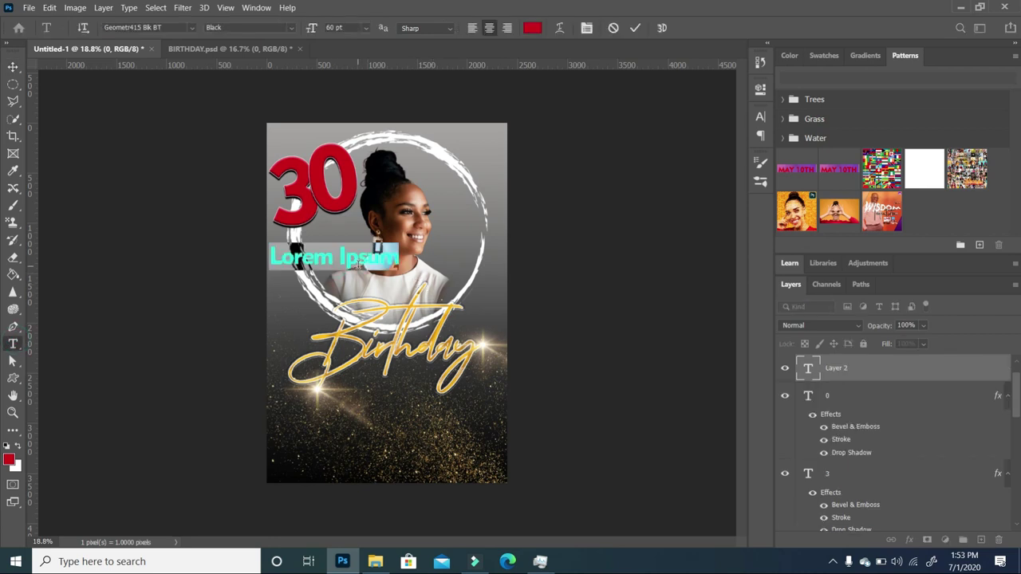
{"action": "type", "text": "th"}
{"action": "left_click", "coordinate": [17, 452]}
{"action": "left_click", "coordinate": [13, 67]}
Scale the 'th' and set it as a superscript at the red 30's top right.
{"action": "left_click_drag", "start_coordinate": [339, 251], "coordinate": [333, 259]}
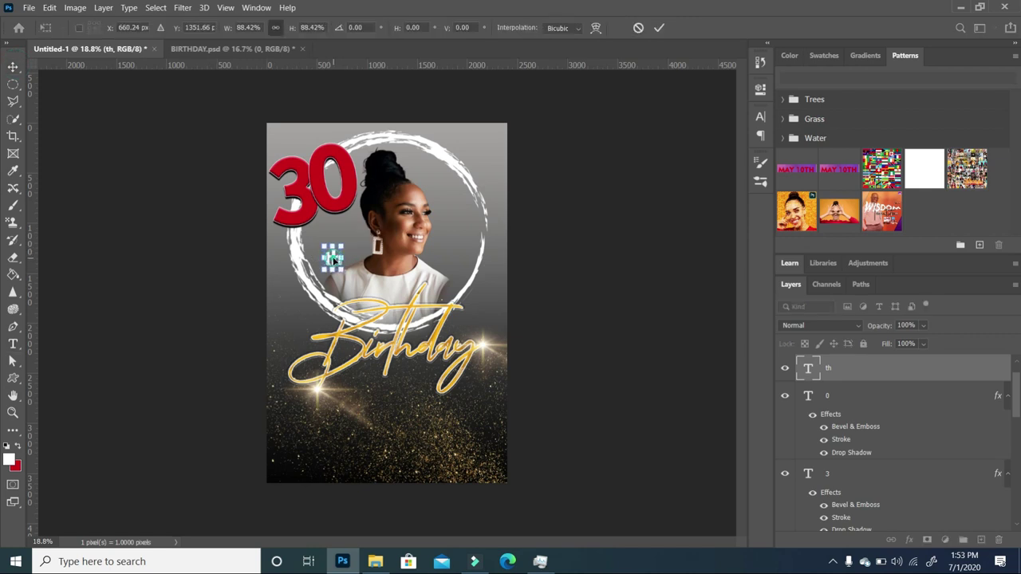
{"action": "key", "text": "Return"}
{"action": "left_click", "coordinate": [333, 257]}
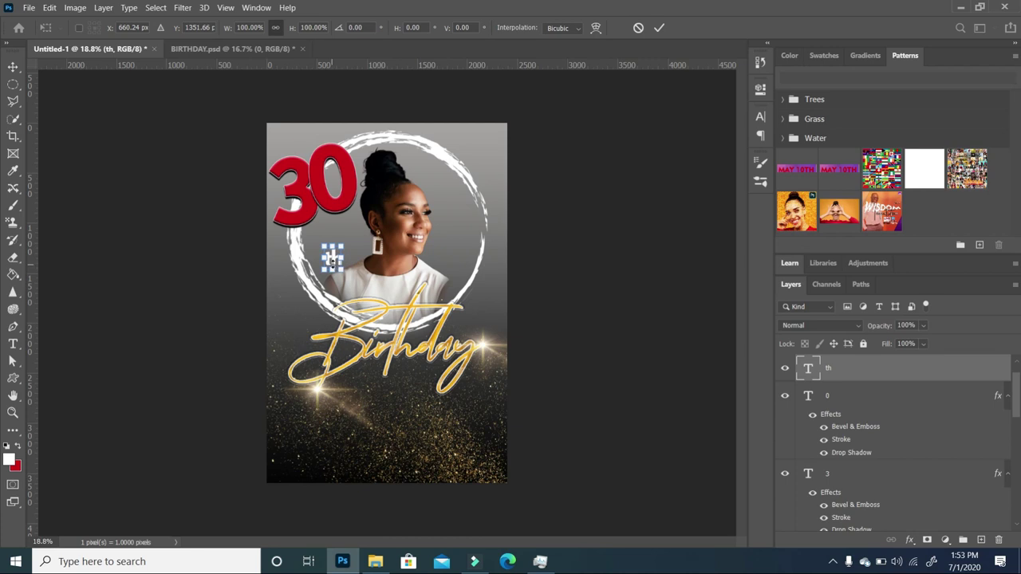
{"action": "left_click_drag", "start_coordinate": [332, 257], "coordinate": [335, 106]}
{"action": "scroll", "coordinate": [347, 268], "scroll_direction": "up", "scroll_amount": 2}
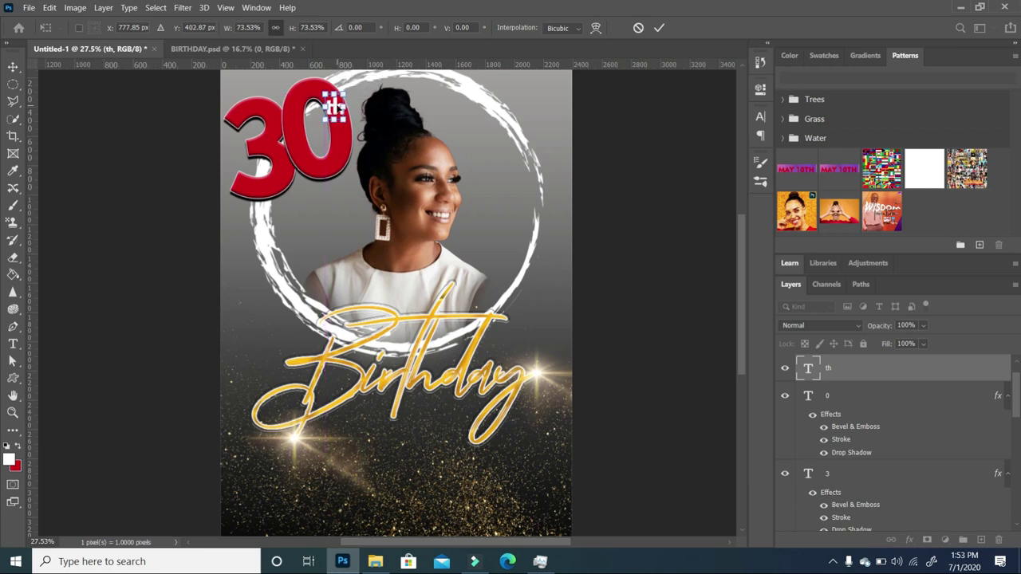
{"action": "left_click", "coordinate": [372, 214]}
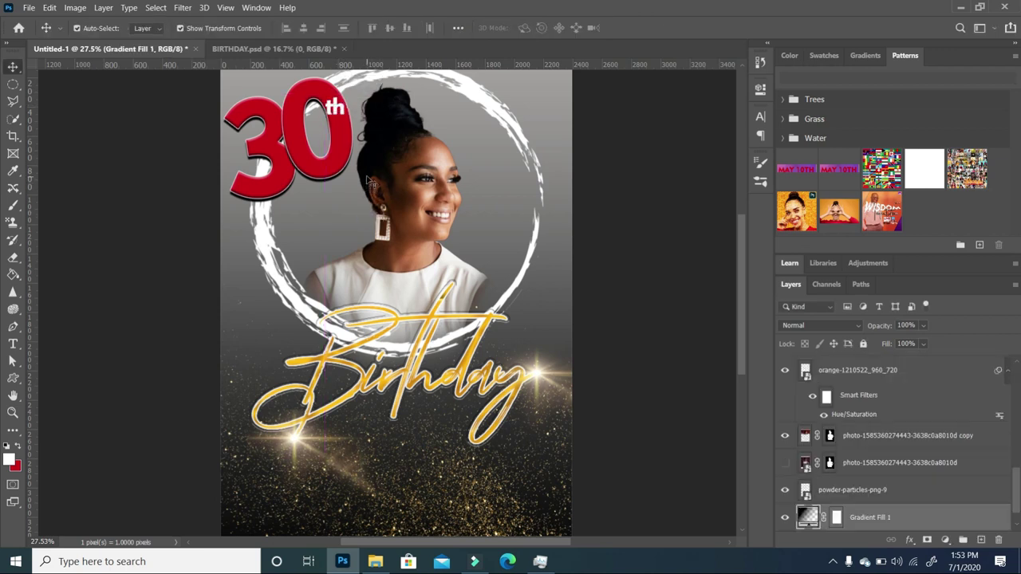
Check the 'th' and portrait layers, then deselect all layers.
{"action": "left_click", "coordinate": [334, 105]}
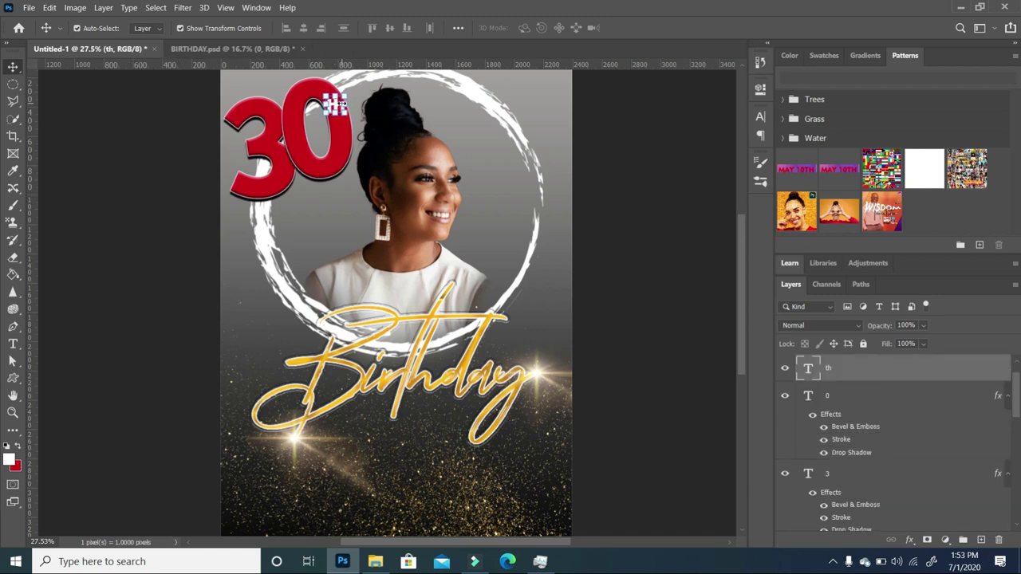
{"action": "left_click", "coordinate": [360, 157], "text": "ctrl"}
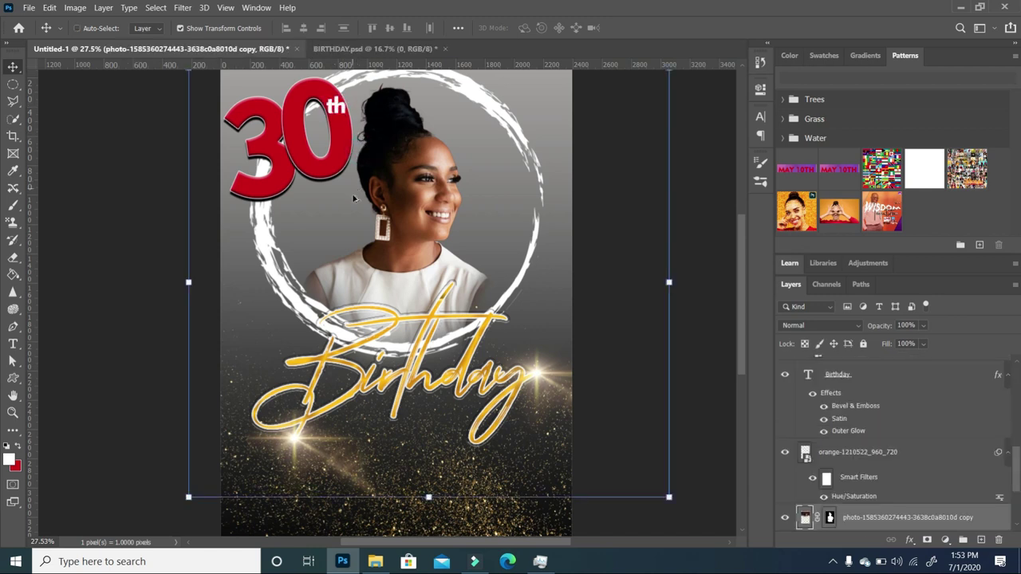
{"action": "scroll", "coordinate": [354, 198], "scroll_direction": "down", "scroll_amount": 2}
{"action": "key", "text": "ctrl"}
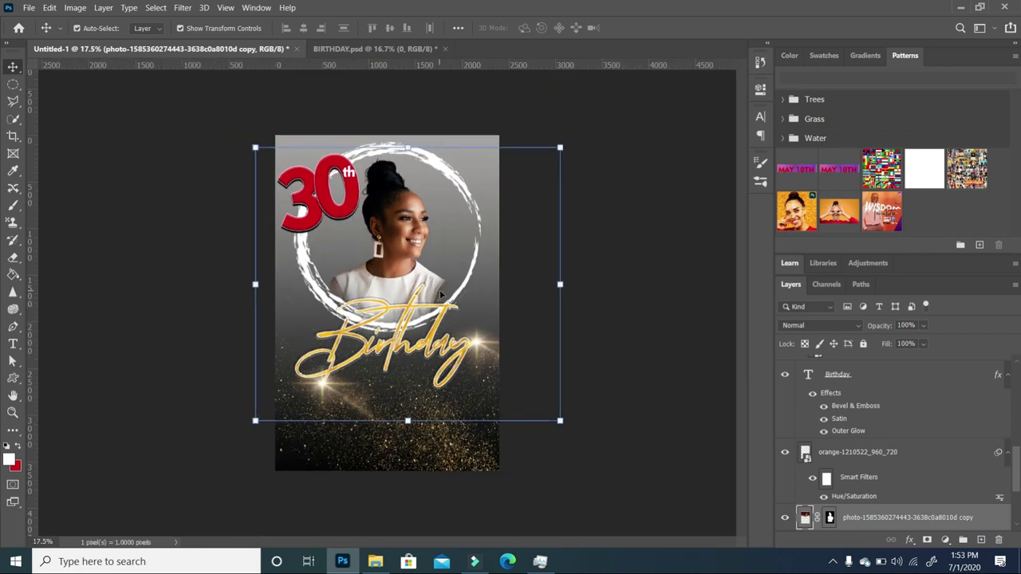
{"action": "left_click", "coordinate": [568, 428]}
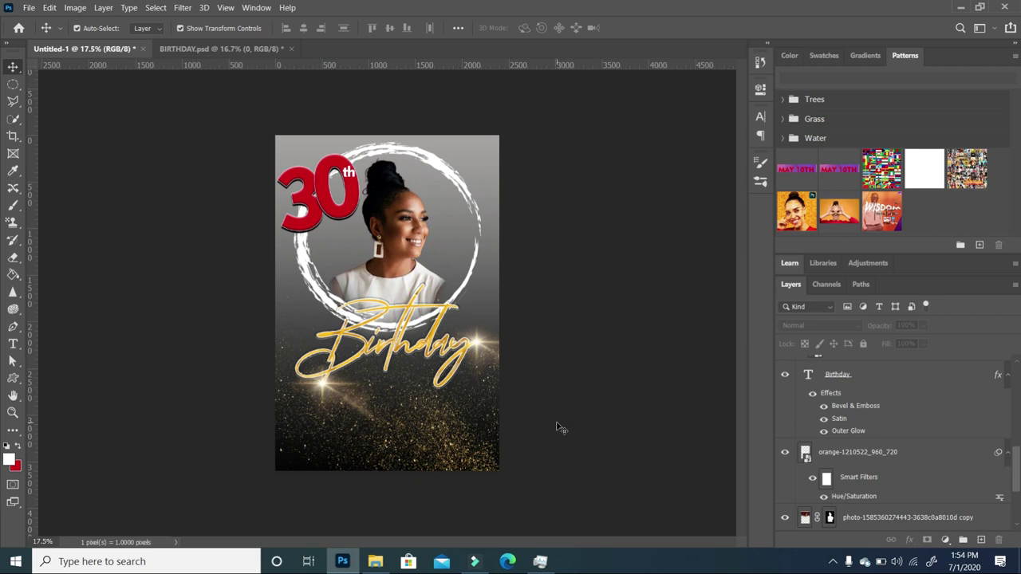
Drag Gold-Confetti-Transparent-Clip-Art from the Birthday Flyer folder onto the Photoshop canvas.
{"action": "left_click", "coordinate": [376, 562]}
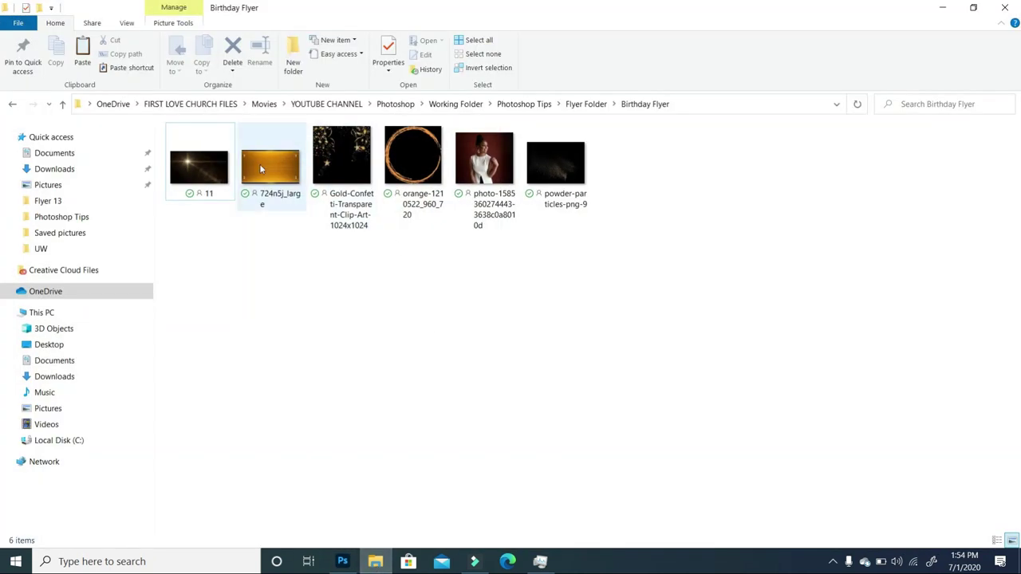
{"action": "left_click_drag", "start_coordinate": [354, 174], "coordinate": [390, 302]}
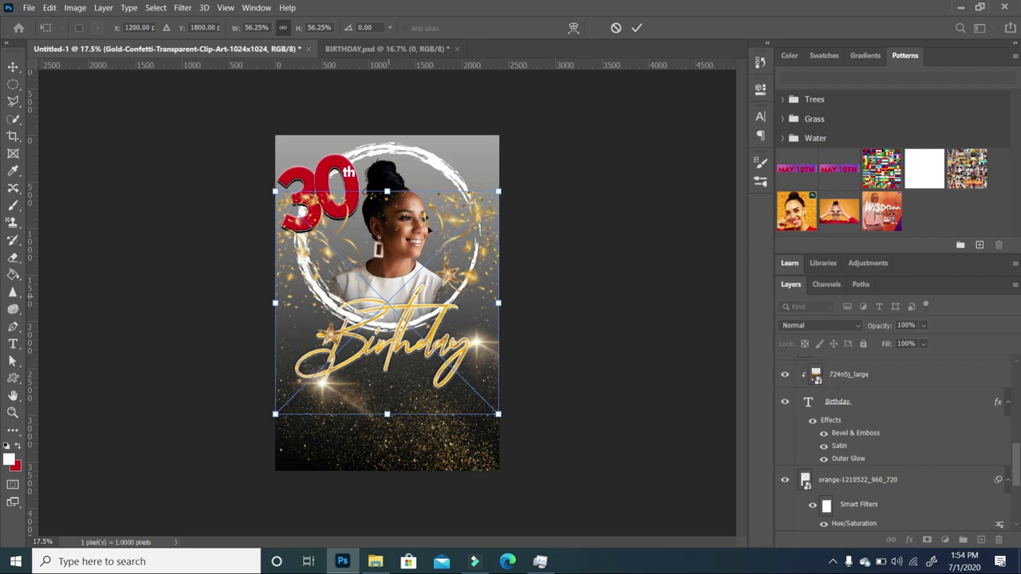
Enlarge the confetti across the top and drop its layer just above the orange background.
{"action": "left_click_drag", "start_coordinate": [440, 225], "coordinate": [436, 166]}
{"action": "left_click_drag", "start_coordinate": [271, 134], "coordinate": [236, 105]}
{"action": "key", "text": "Return"}
{"action": "left_click_drag", "start_coordinate": [877, 371], "coordinate": [905, 462]}
{"action": "left_click", "coordinate": [888, 474]}
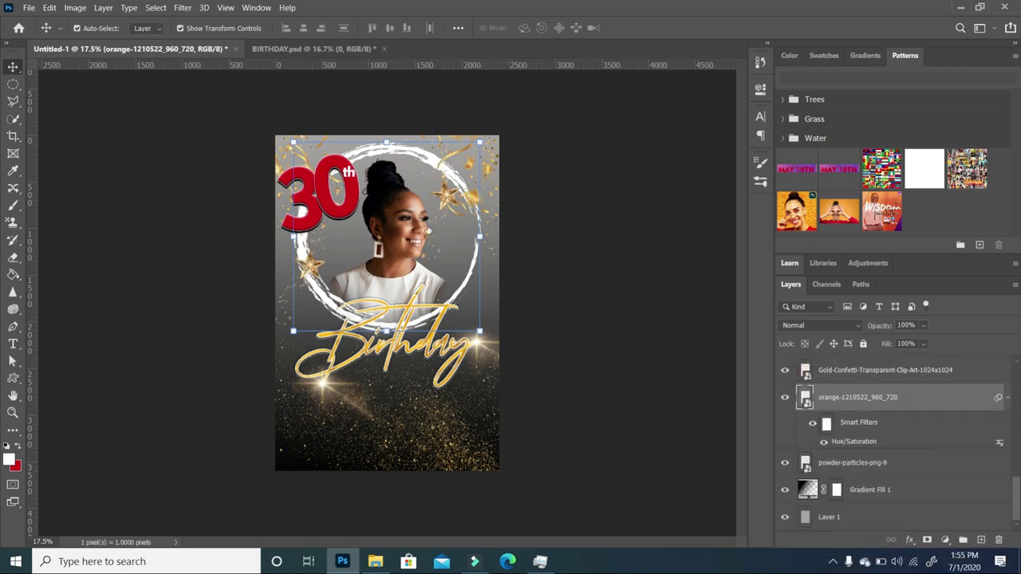
{"action": "left_click", "coordinate": [549, 246]}
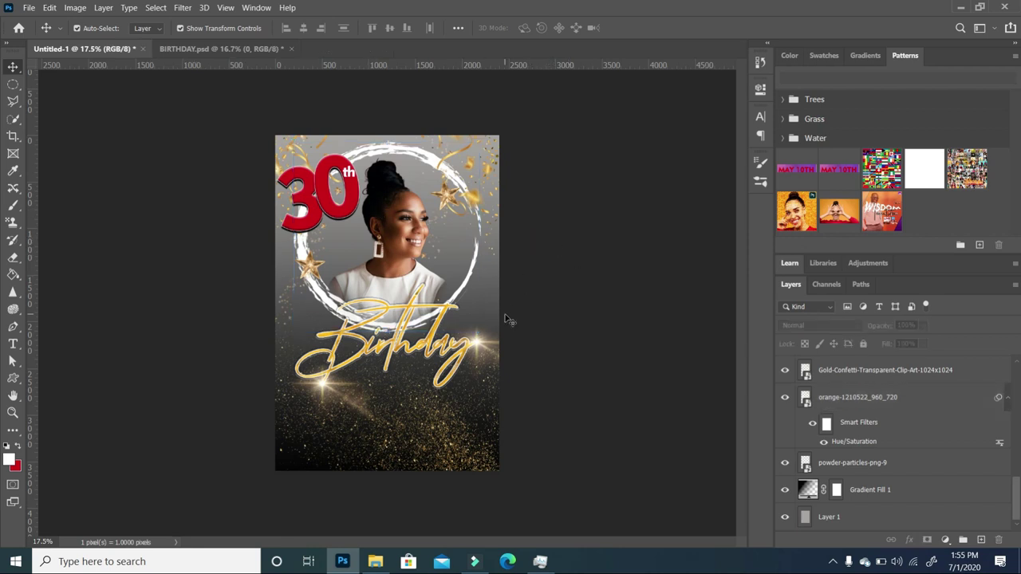
{"action": "scroll", "coordinate": [493, 295], "scroll_direction": "up", "scroll_amount": 1}
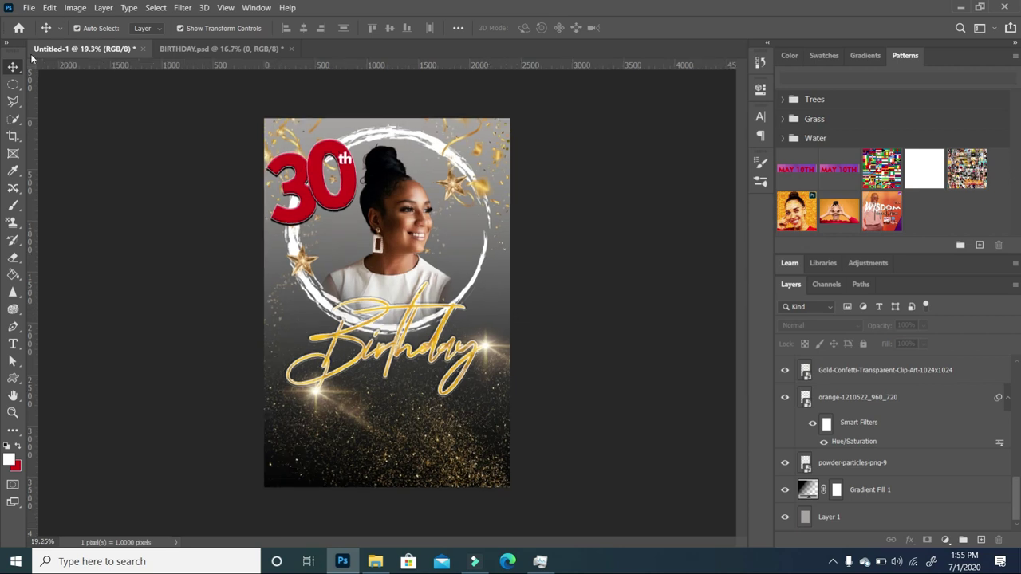
Save the flyer as 'Birthday Invitation Card.psd' in Flyer Folder > Birthday Flyer.
{"action": "left_click", "coordinate": [30, 8]}
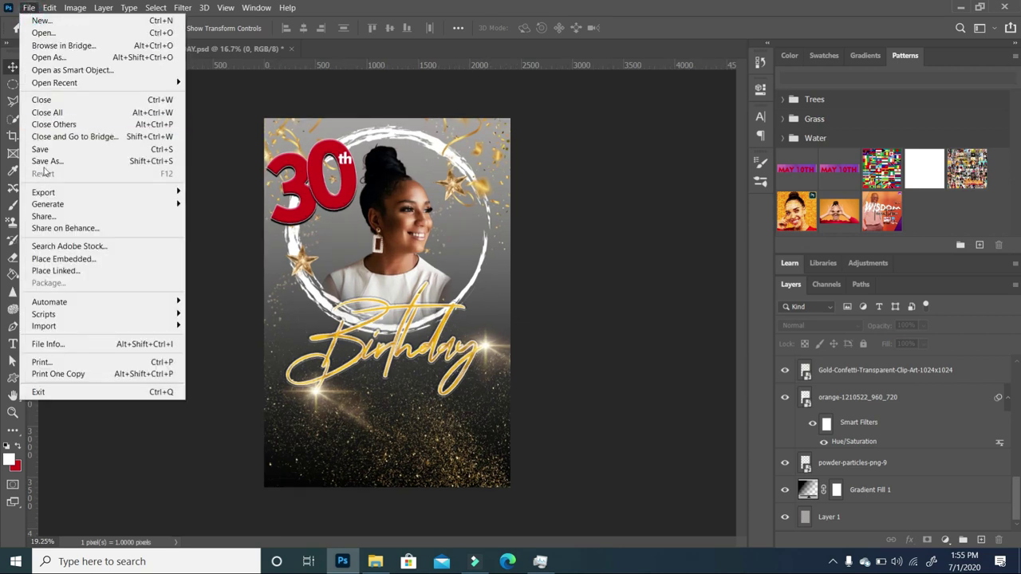
{"action": "left_click", "coordinate": [47, 162]}
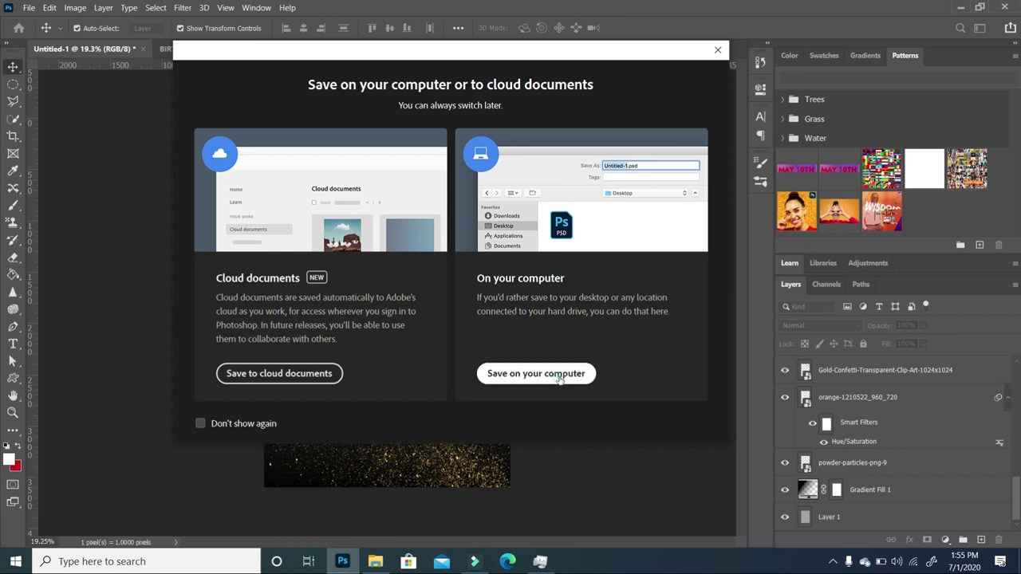
{"action": "left_click", "coordinate": [560, 374]}
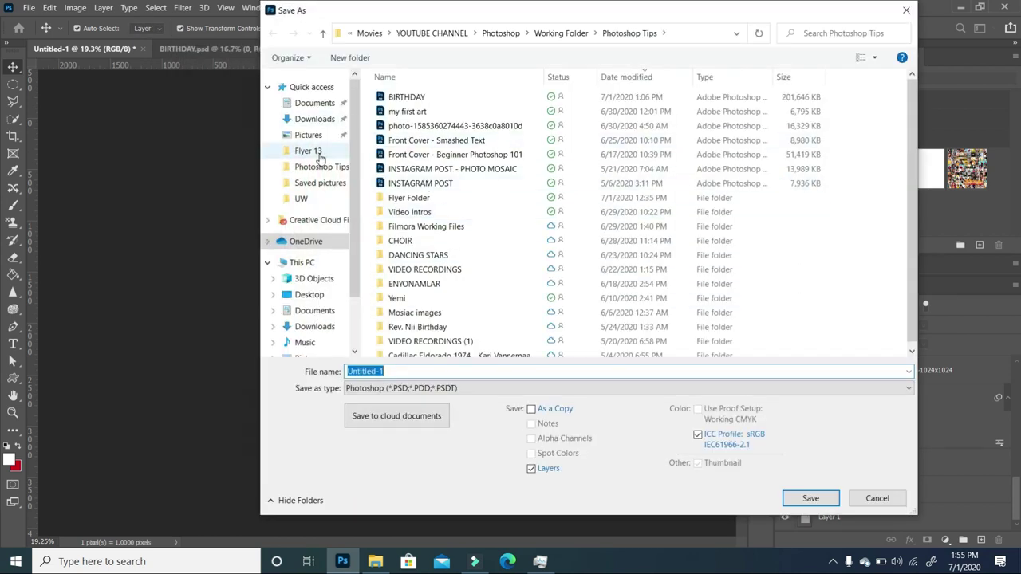
{"action": "left_click", "coordinate": [309, 153]}
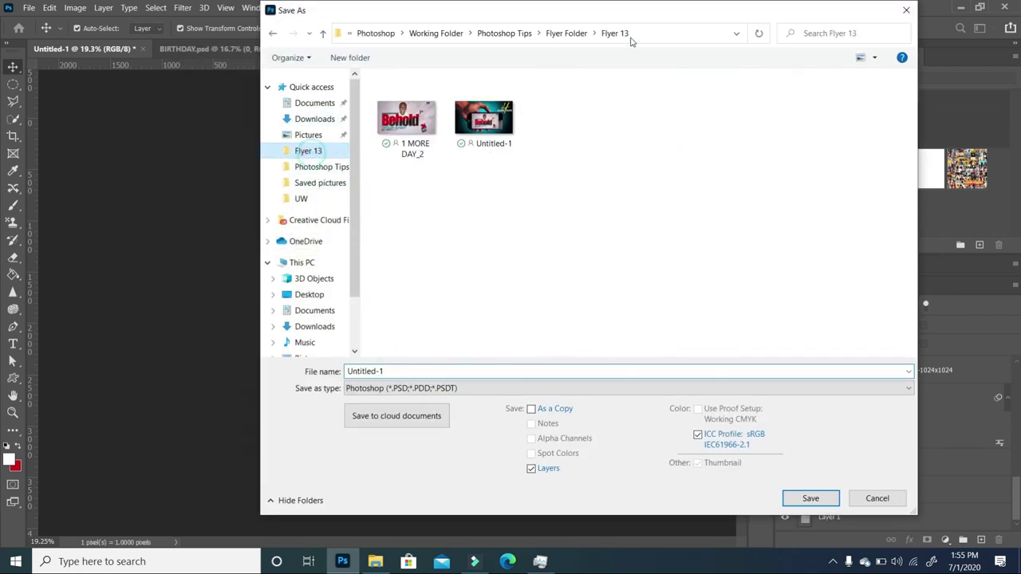
{"action": "left_click", "coordinate": [568, 34]}
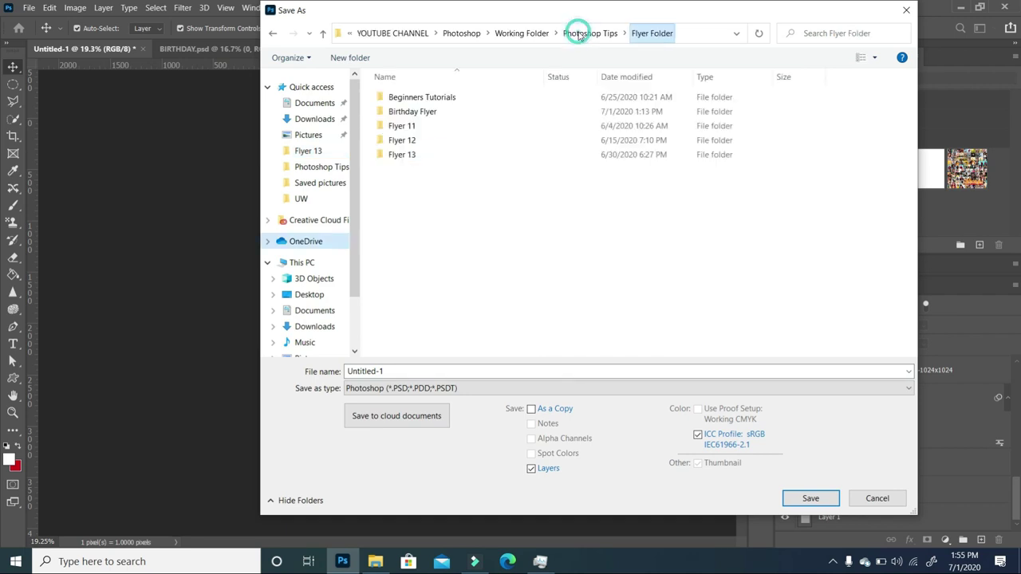
{"action": "double_click", "coordinate": [412, 112]}
{"action": "left_click", "coordinate": [404, 371]}
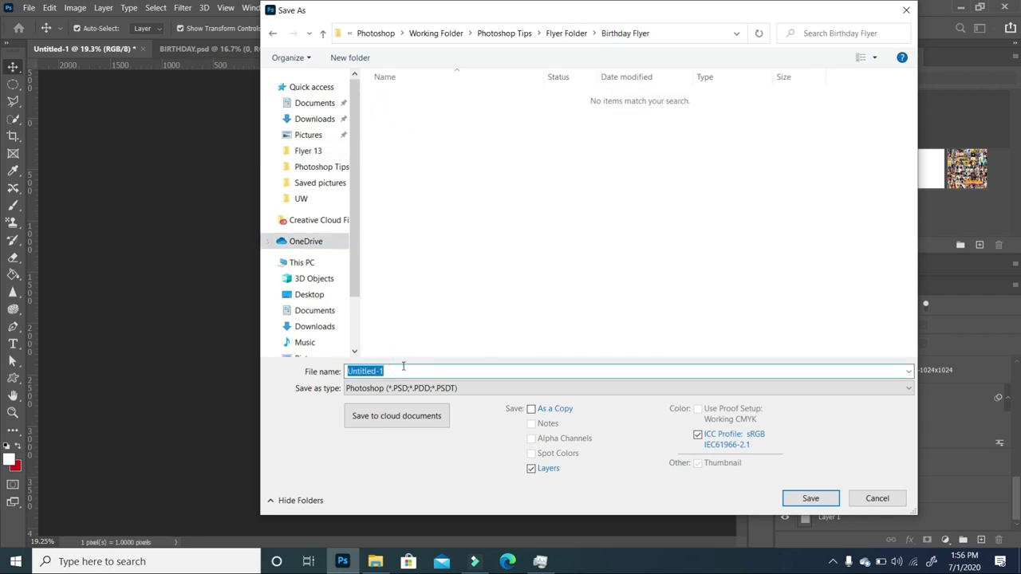
{"action": "type", "text": "Birthday C"}
{"action": "key", "text": "BackSpace"}
{"action": "type", "text": "Invitation Card"}
{"action": "key", "text": "Return"}
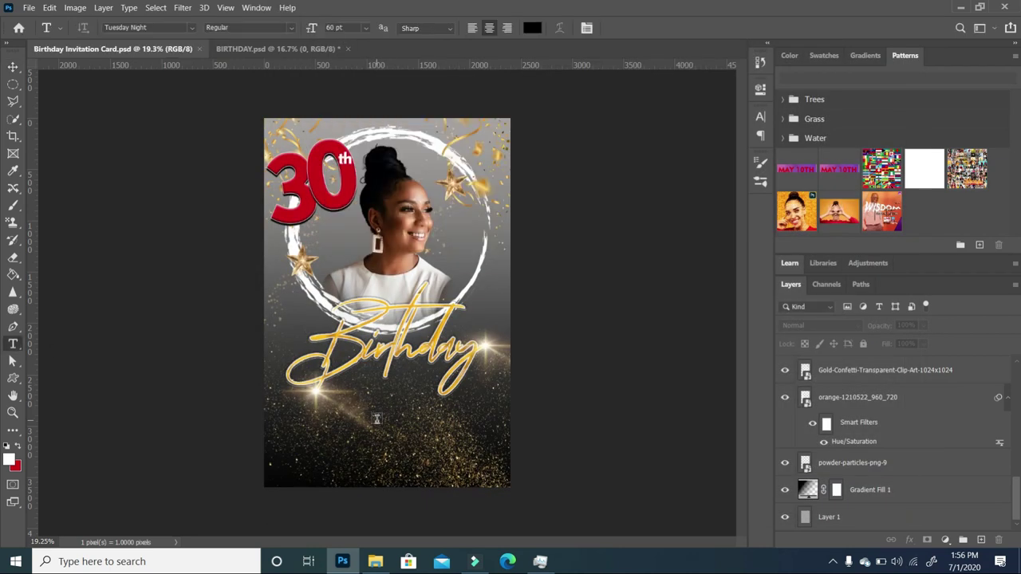
Add a white BASH text layer in Tw Cen MT Condensed low on the flyer.
{"action": "left_click", "coordinate": [339, 442]}
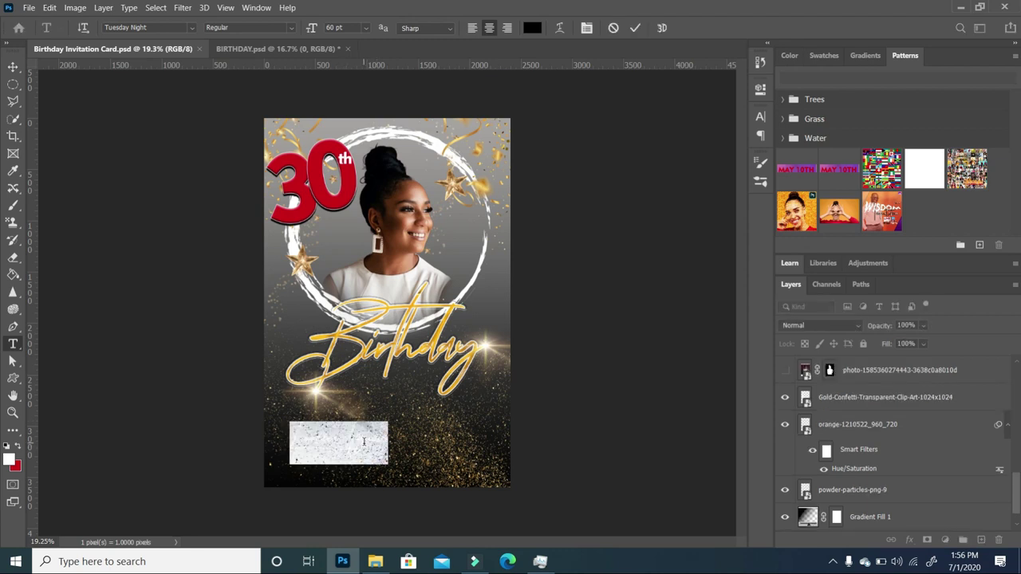
{"action": "type", "text": "Ada"}
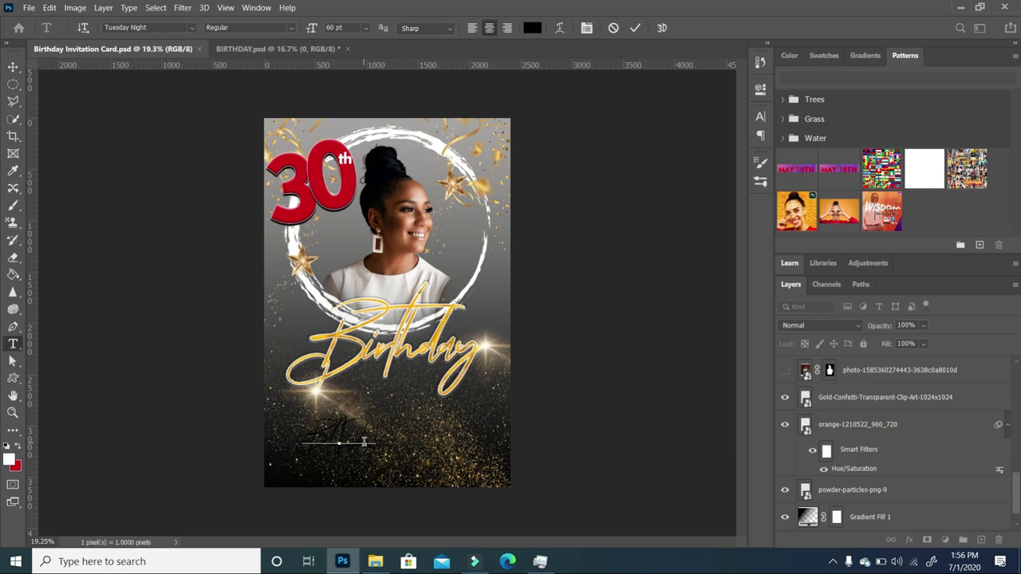
{"action": "key", "text": "ctrl+a"}
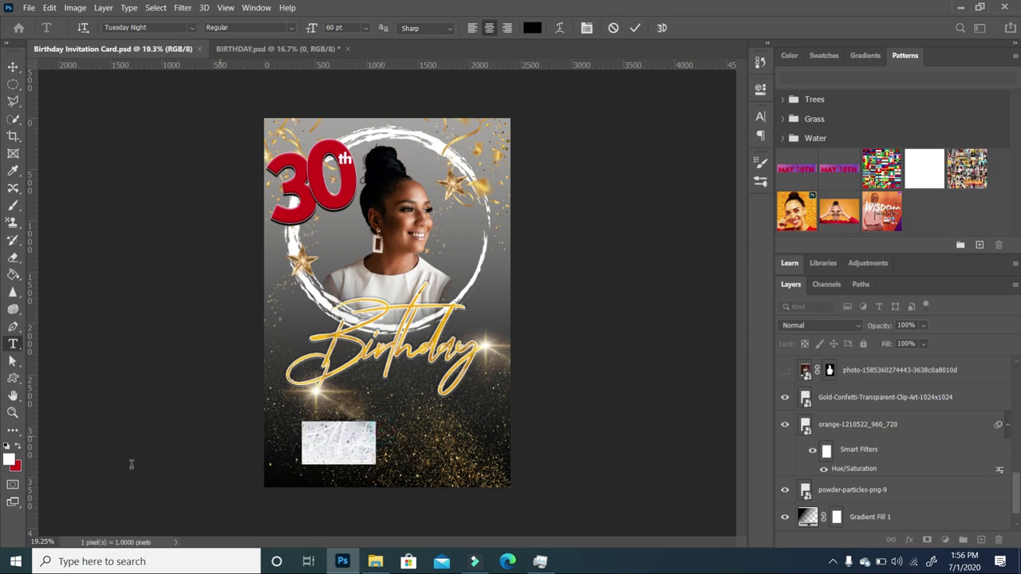
{"action": "left_click", "coordinate": [20, 451]}
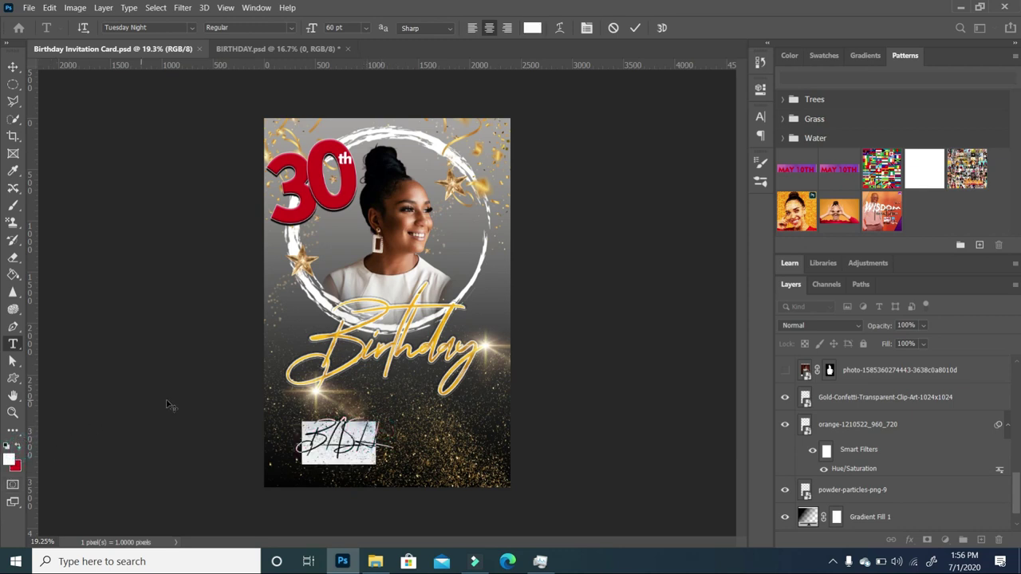
{"action": "left_click", "coordinate": [190, 28]}
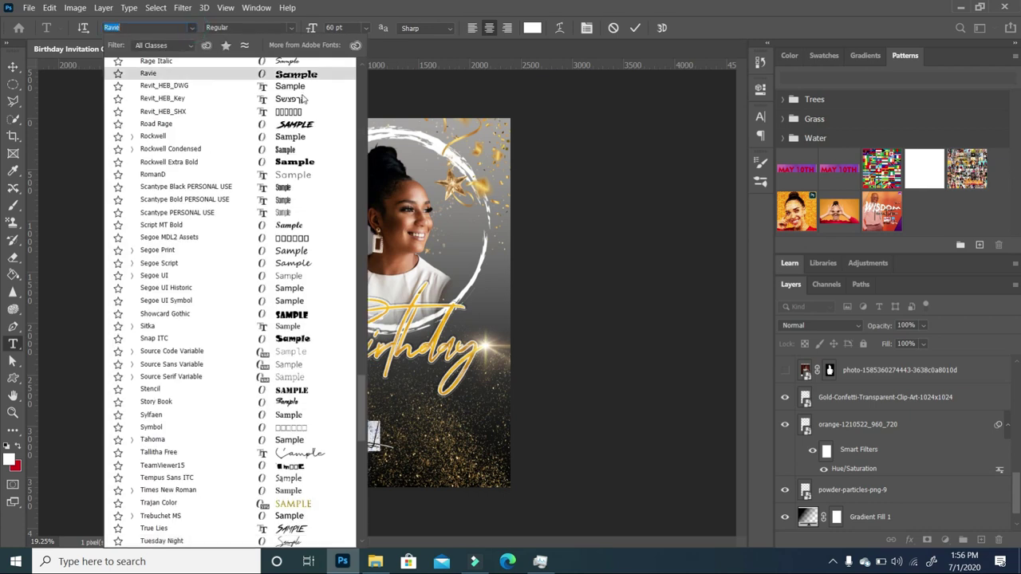
{"action": "key", "text": "Escape"}
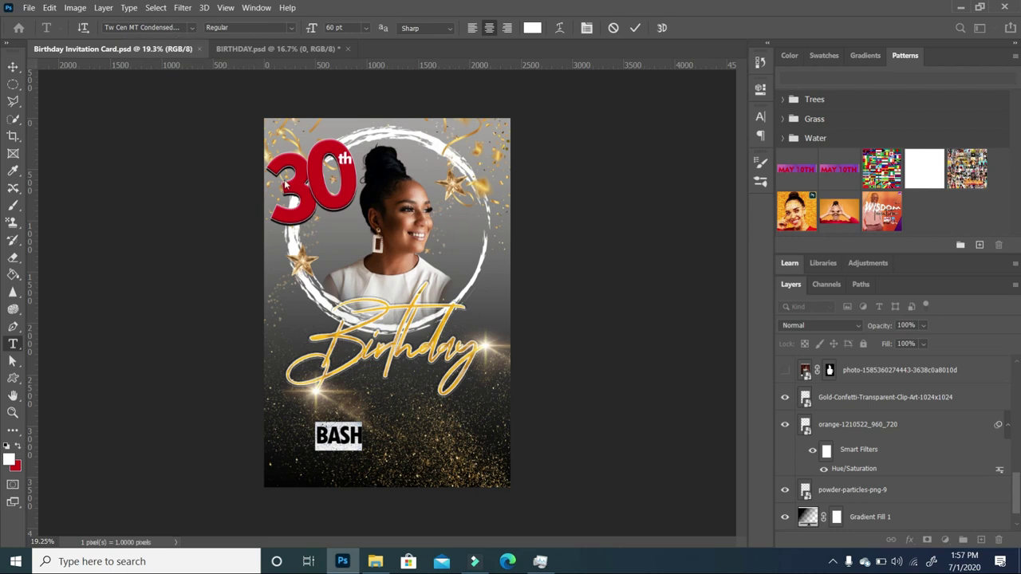
{"action": "left_click", "coordinate": [13, 65]}
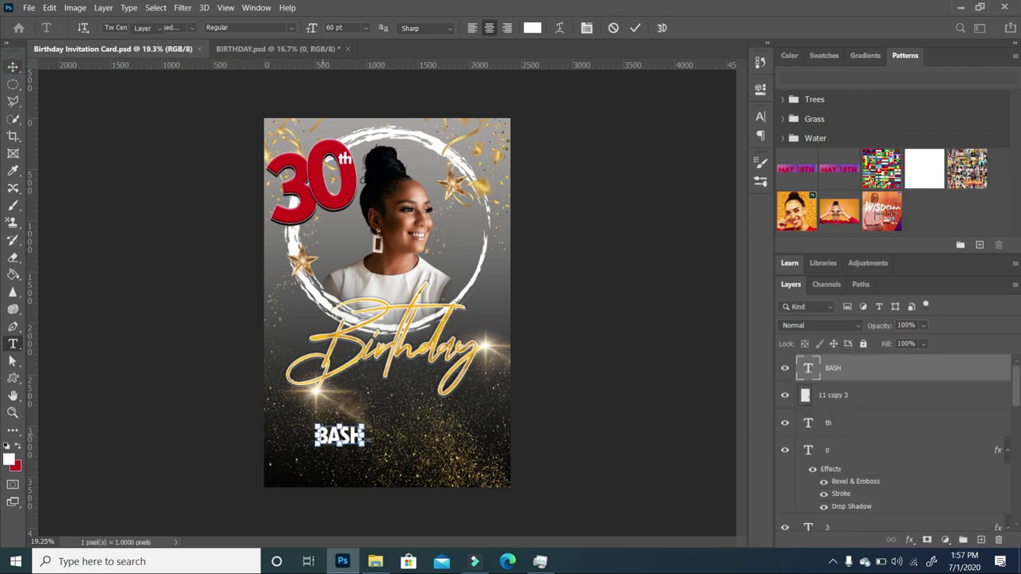
Scale BASH wider and shorter so it sits centred beneath Birthday.
{"action": "key", "text": "ctrl+t"}
{"action": "left_click_drag", "start_coordinate": [366, 422], "coordinate": [459, 393]}
{"action": "double_click", "coordinate": [415, 412]}
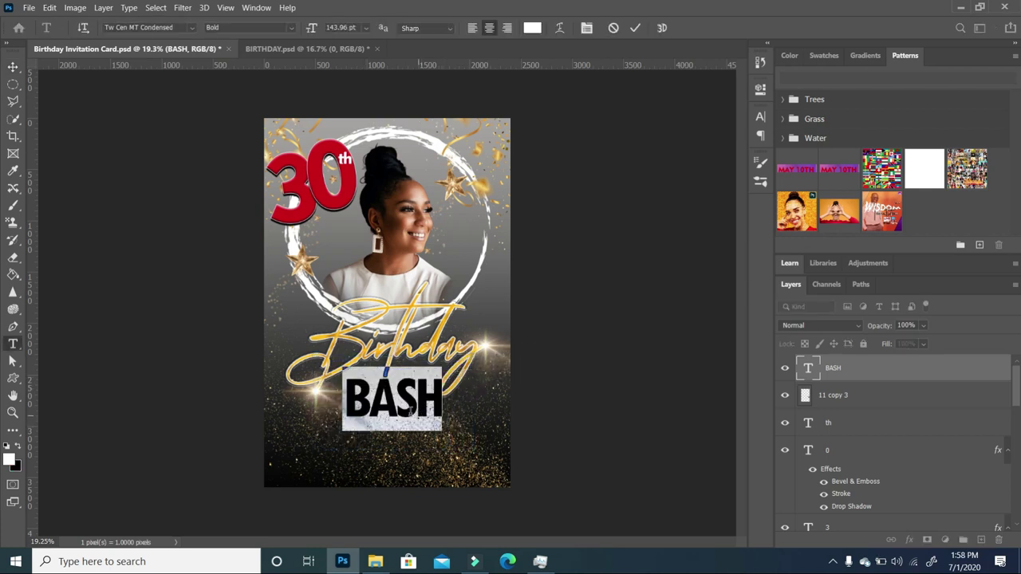
{"action": "left_click", "coordinate": [13, 67]}
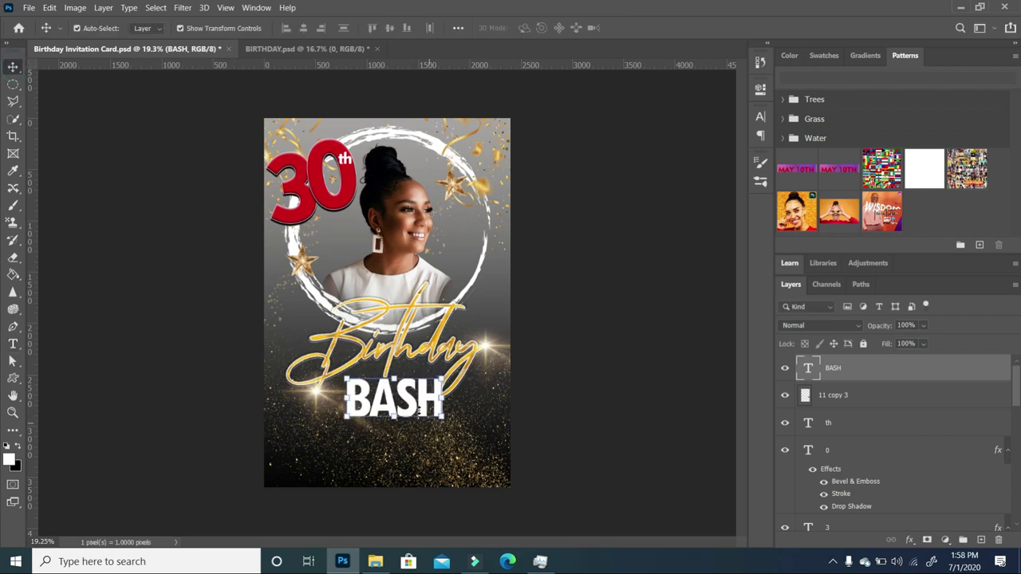
{"action": "key", "text": "ctrl+t"}
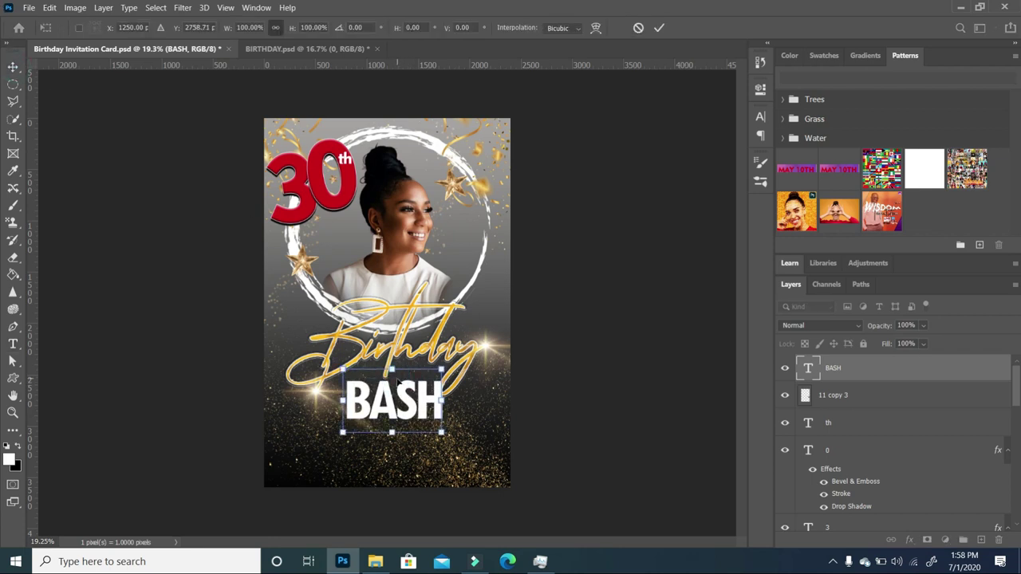
{"action": "left_click_drag", "start_coordinate": [392, 369], "coordinate": [407, 439]}
{"action": "key", "text": "Return"}
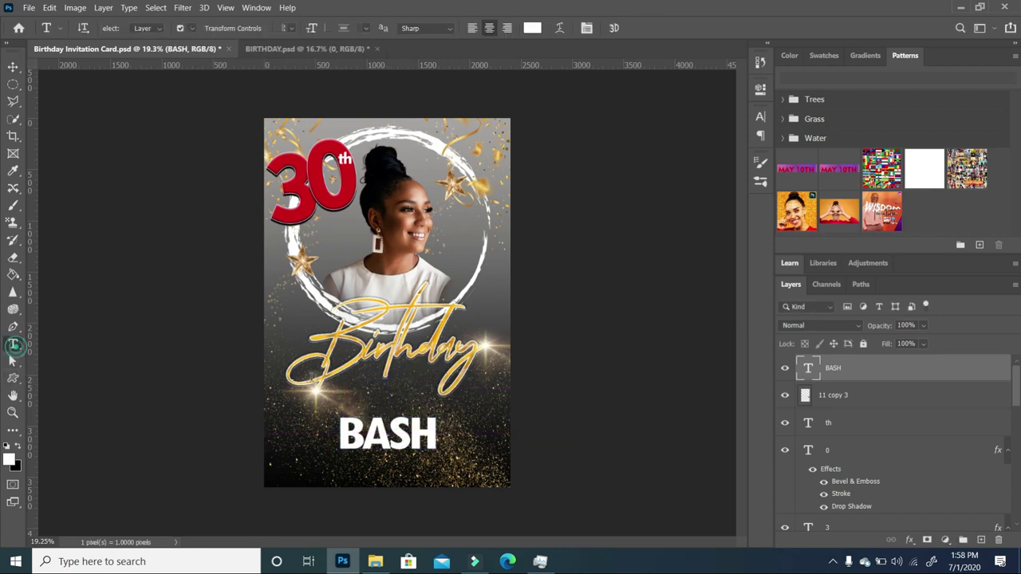
{"action": "key", "text": "ctrl+t"}
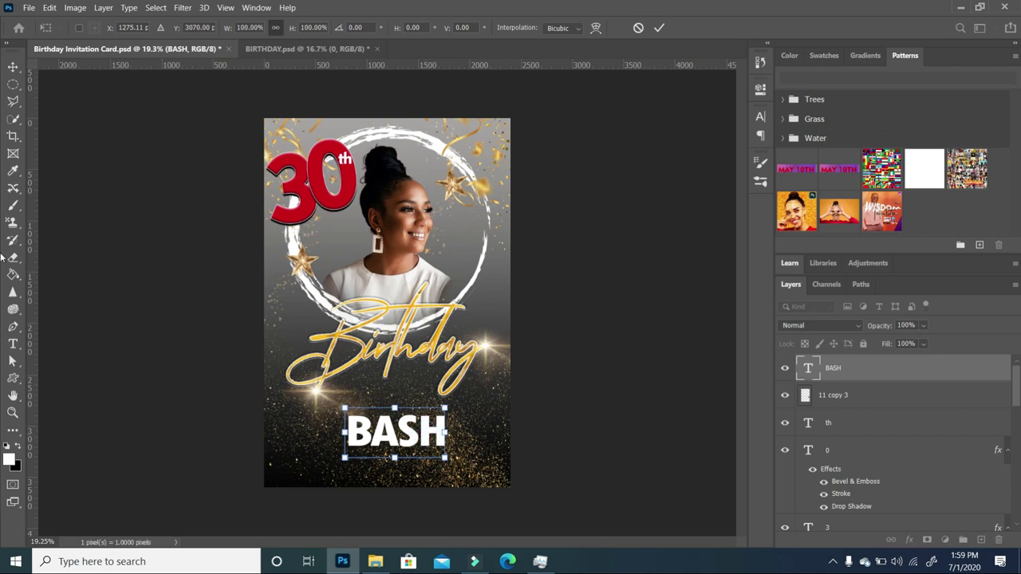
Marquee a rectangle around BASH and add a new empty layer.
{"action": "right_click", "coordinate": [13, 84]}
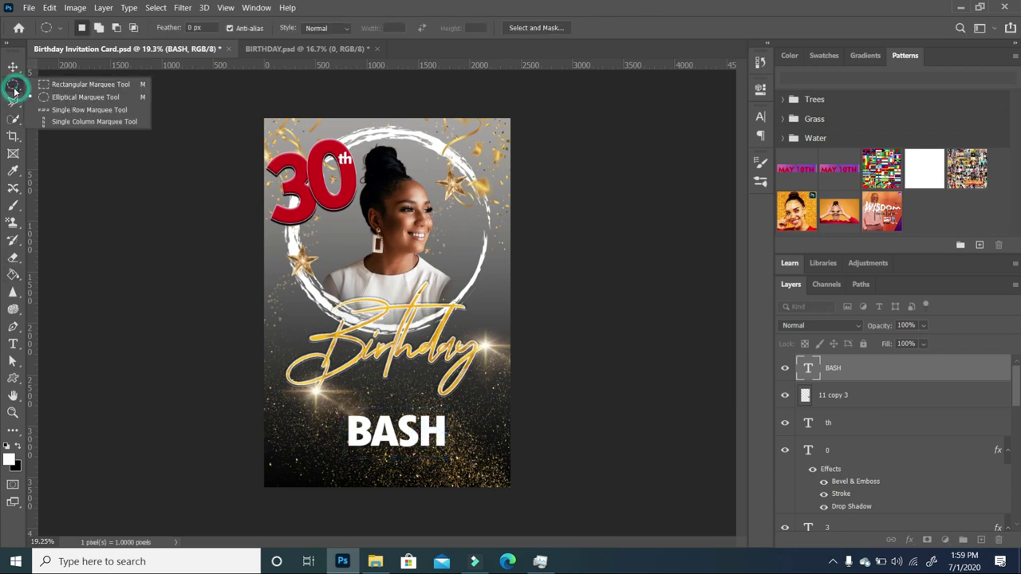
{"action": "left_click", "coordinate": [60, 84]}
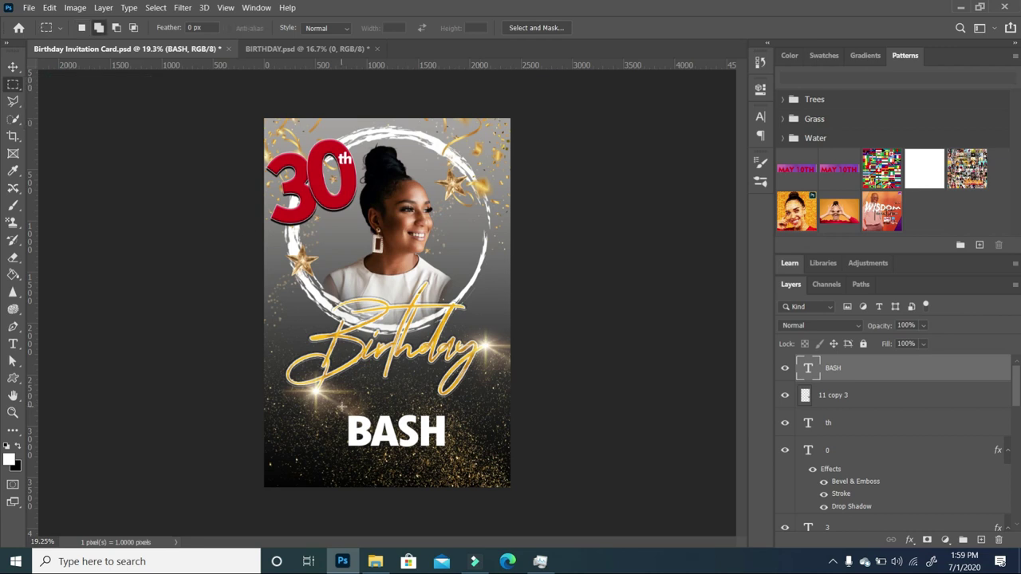
{"action": "left_click_drag", "start_coordinate": [369, 425], "coordinate": [457, 457]}
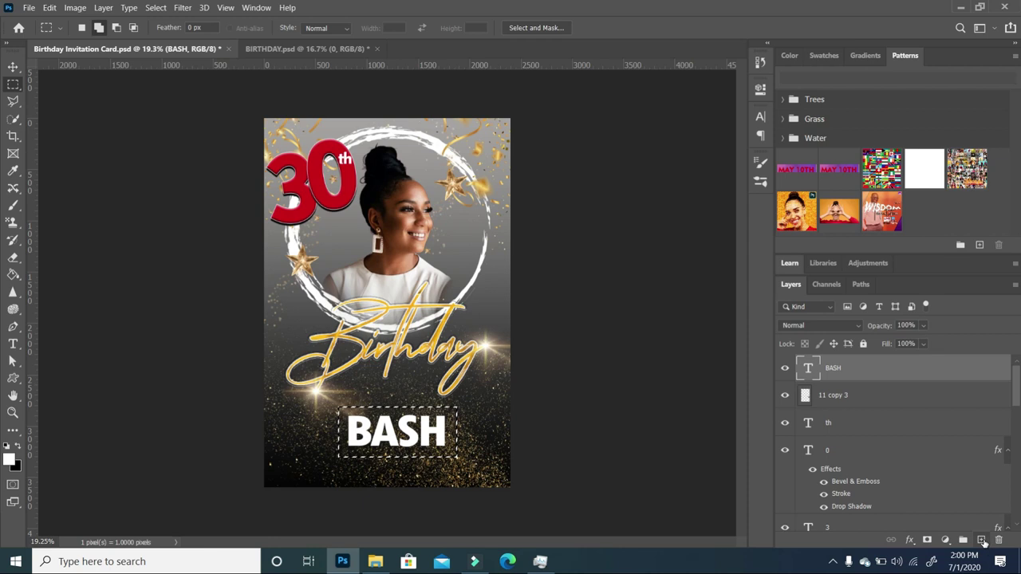
{"action": "left_click", "coordinate": [982, 540]}
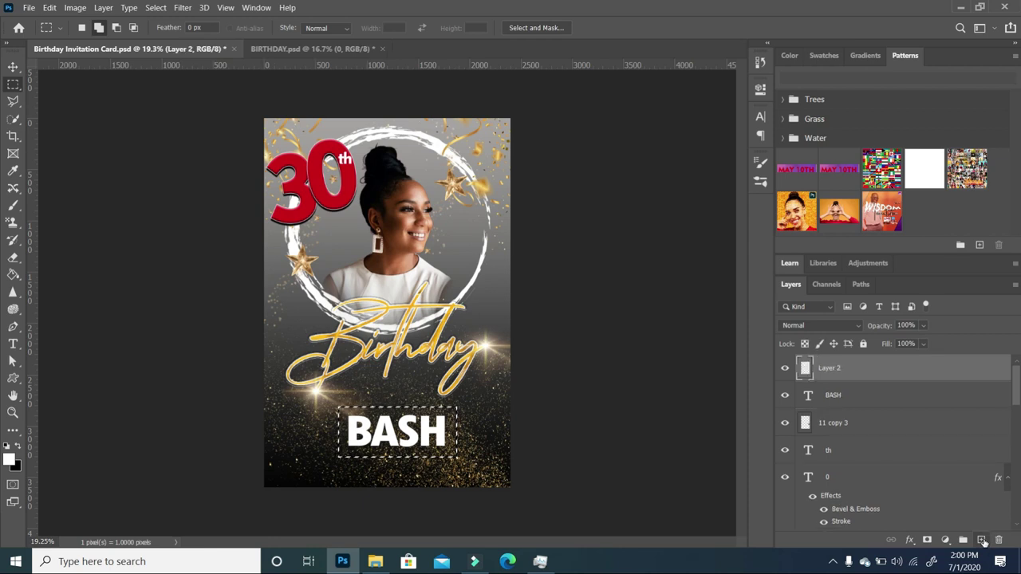
Fill the rectangle with gold sampled from Birthday and place it below BASH.
{"action": "left_click", "coordinate": [10, 459]}
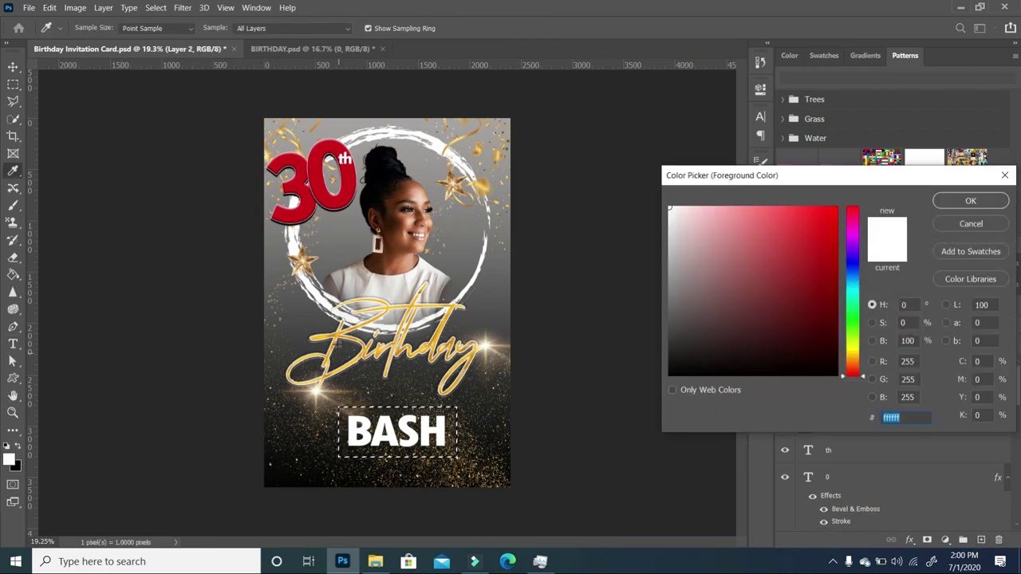
{"action": "left_click", "coordinate": [316, 340]}
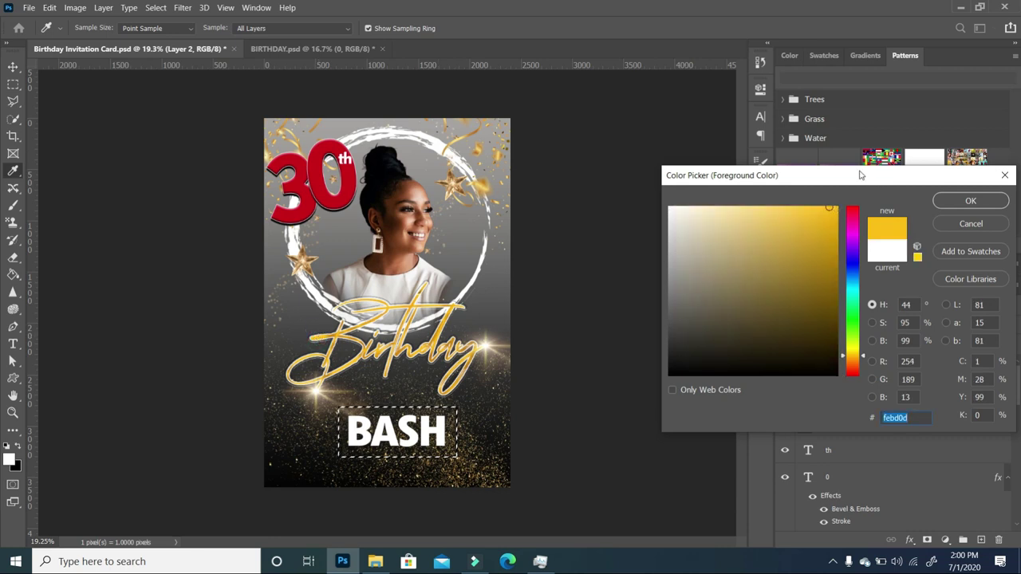
{"action": "left_click", "coordinate": [835, 209]}
{"action": "left_click", "coordinate": [970, 201]}
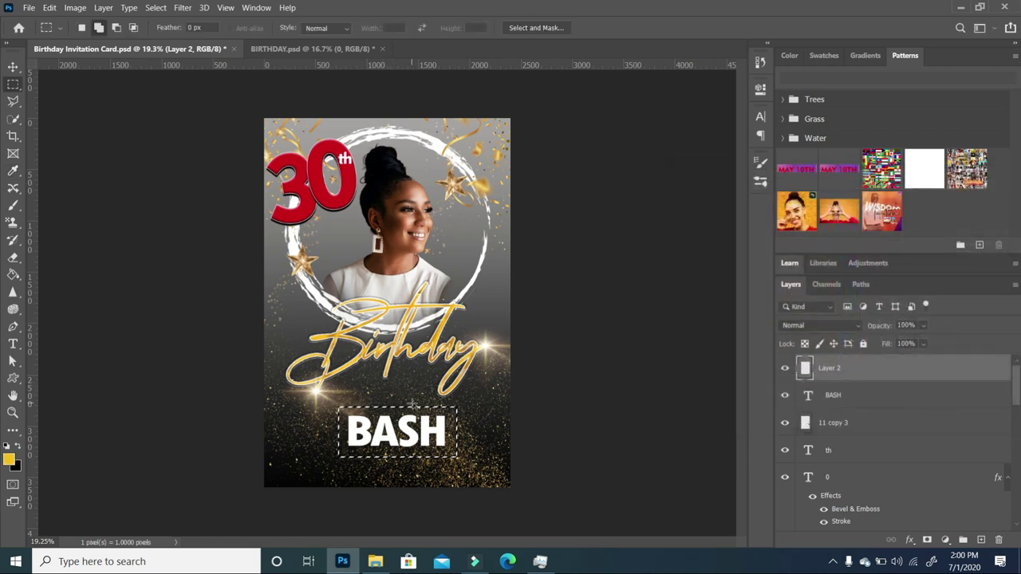
{"action": "left_click", "coordinate": [13, 274]}
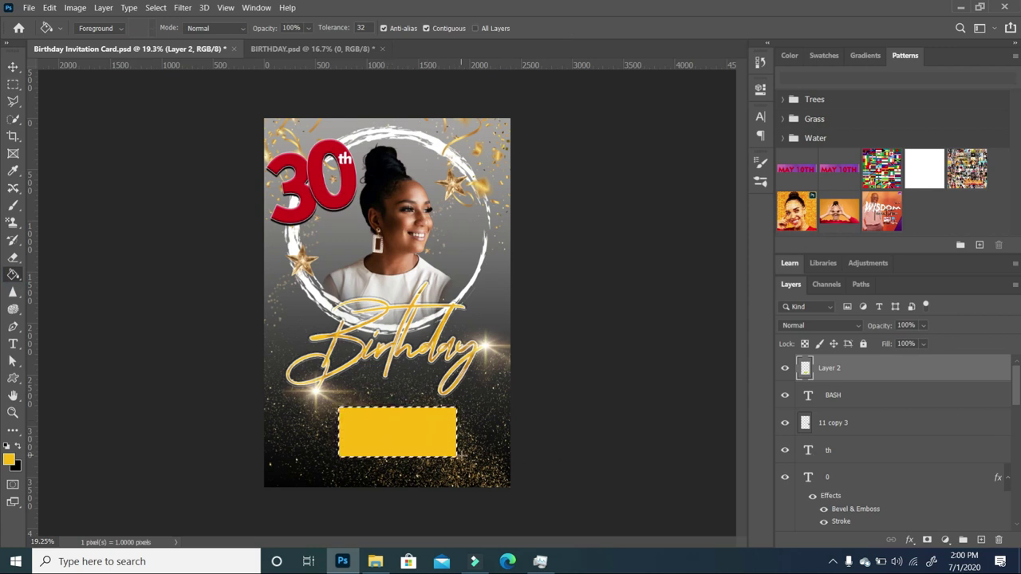
{"action": "left_click_drag", "start_coordinate": [873, 370], "coordinate": [873, 408]}
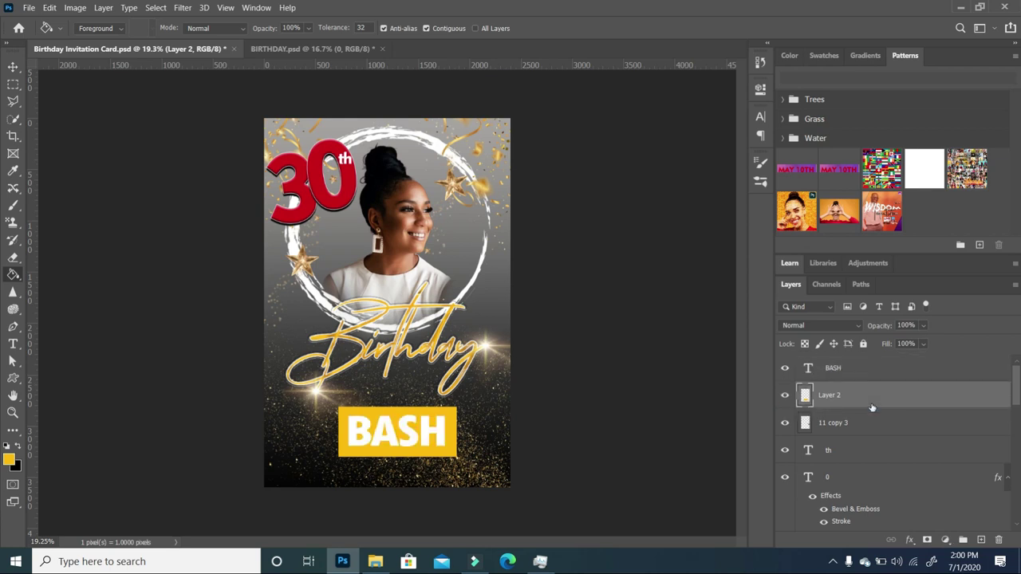
{"action": "left_click", "coordinate": [815, 375]}
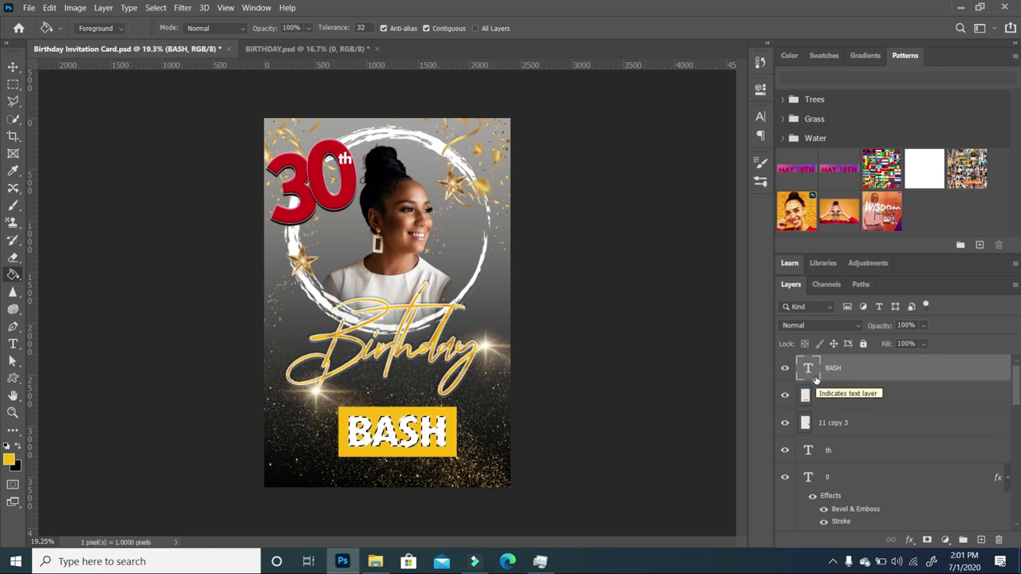
Hide the white BASH layer so the word shows knocked out of the gold plate.
{"action": "left_click", "coordinate": [838, 396]}
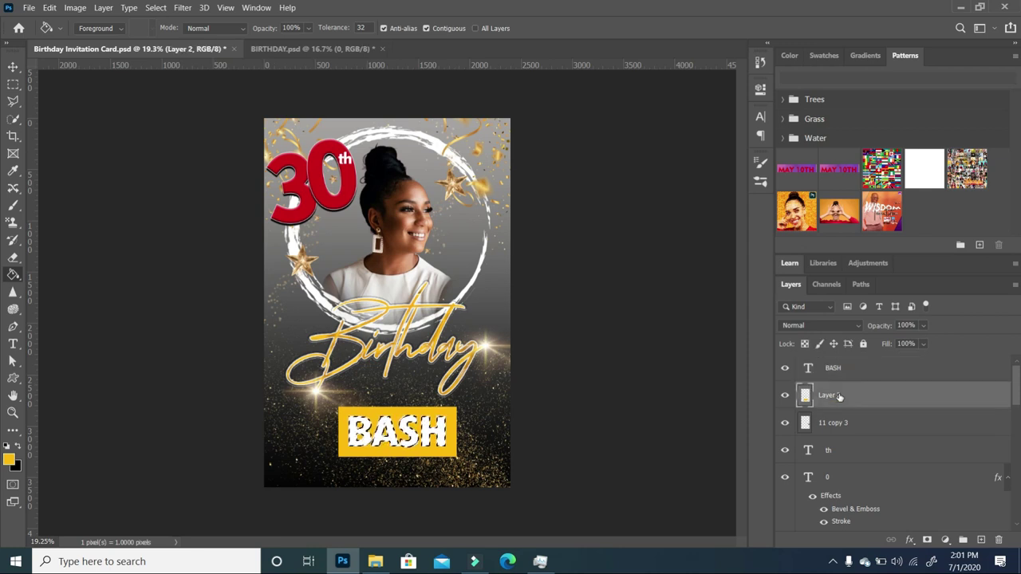
{"action": "right_click", "coordinate": [839, 396]}
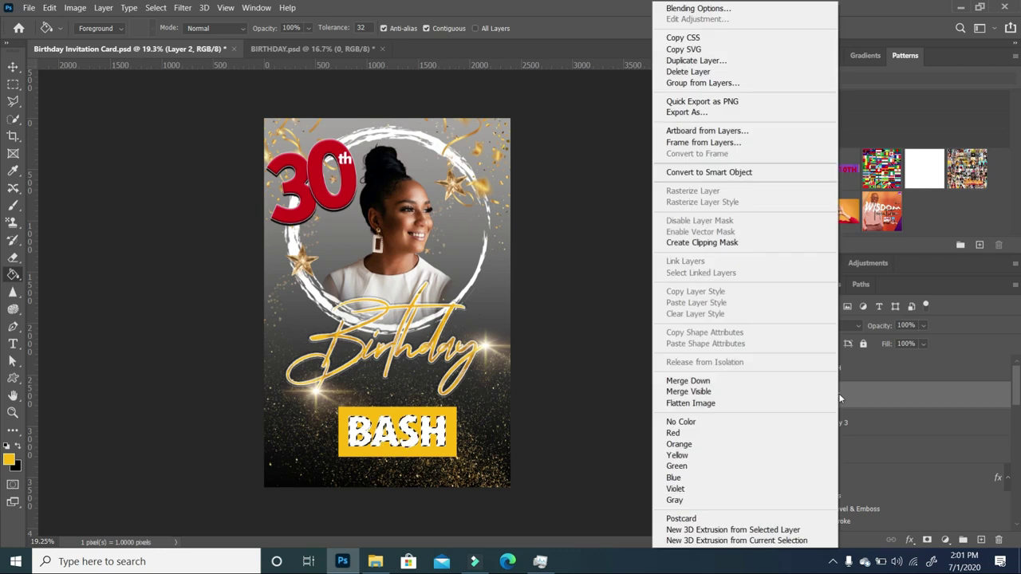
{"action": "left_click", "coordinate": [11, 260]}
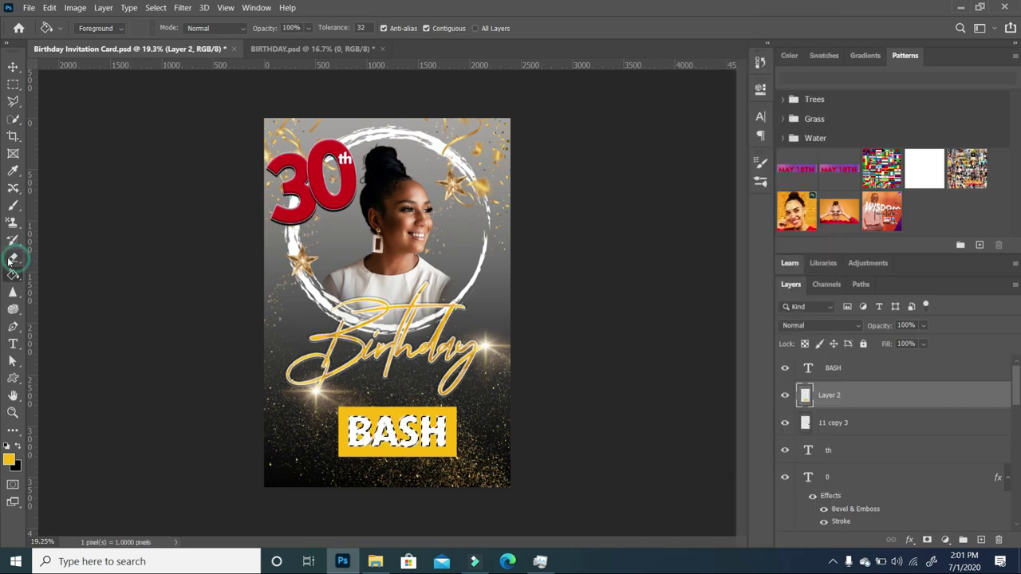
{"action": "left_click", "coordinate": [12, 258]}
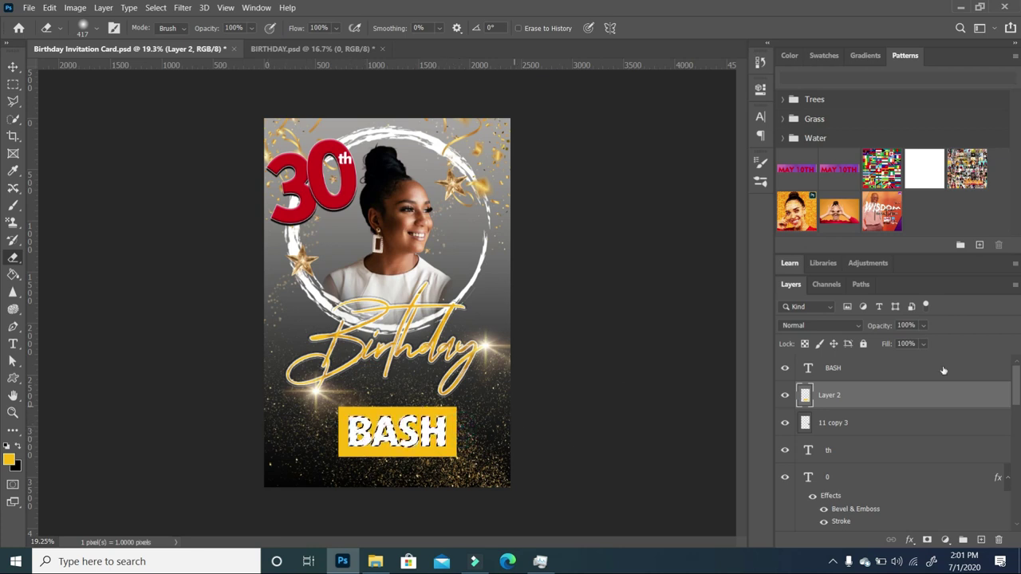
{"action": "left_click", "coordinate": [785, 367]}
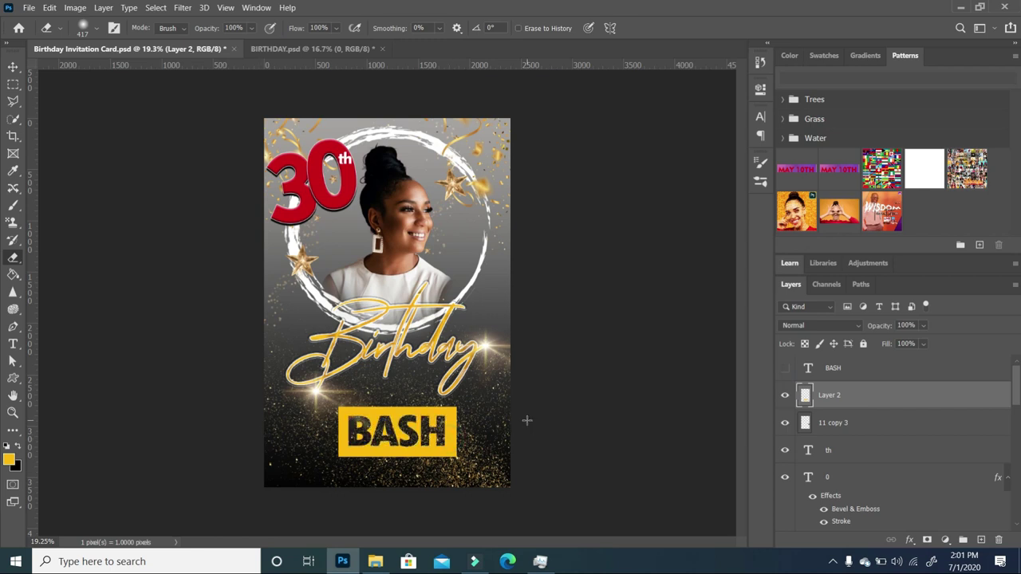
{"action": "key", "text": "v"}
{"action": "left_click", "coordinate": [617, 454]}
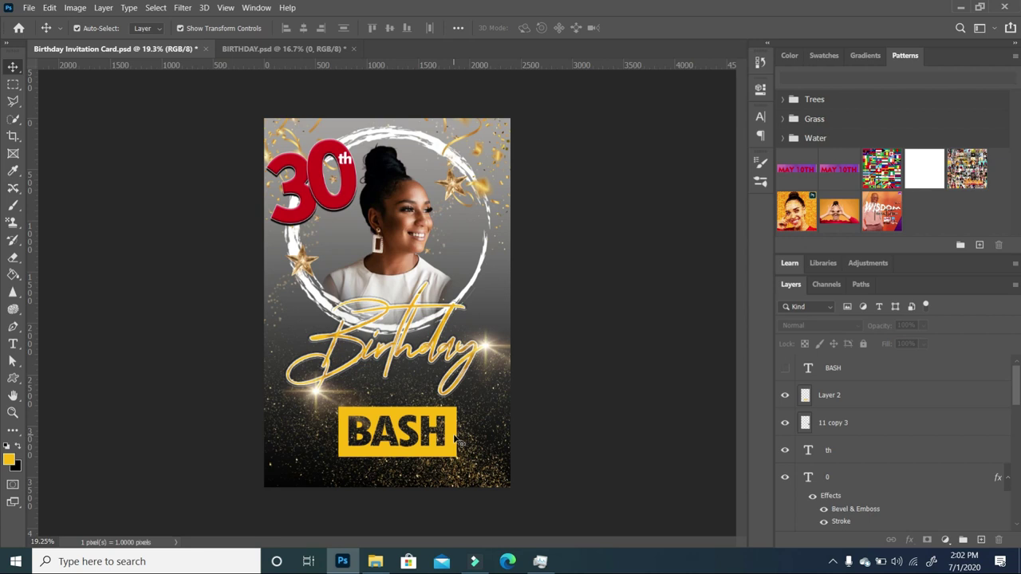
Place the 724n5j_large texture from File Explorer and scale it over the BASH plate.
{"action": "left_click", "coordinate": [376, 562]}
{"action": "left_click_drag", "start_coordinate": [271, 185], "coordinate": [408, 446]}
{"action": "left_click_drag", "start_coordinate": [433, 405], "coordinate": [459, 386]}
{"action": "left_click_drag", "start_coordinate": [443, 429], "coordinate": [441, 433]}
{"action": "double_click", "coordinate": [443, 428]}
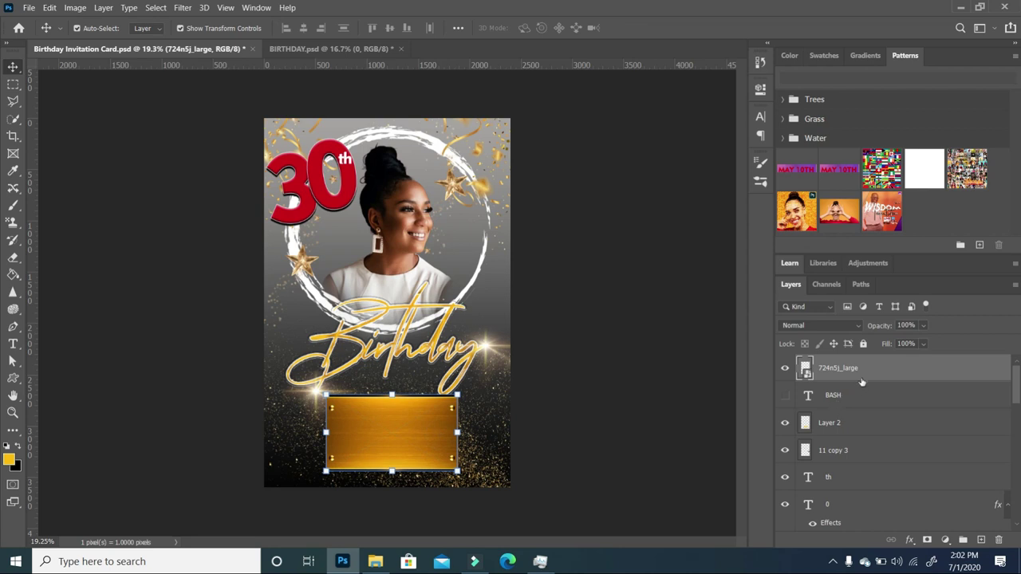
Clip the texture to the gold plate, then move both up beneath the Birthday lettering.
{"action": "left_click_drag", "start_coordinate": [858, 379], "coordinate": [858, 416]}
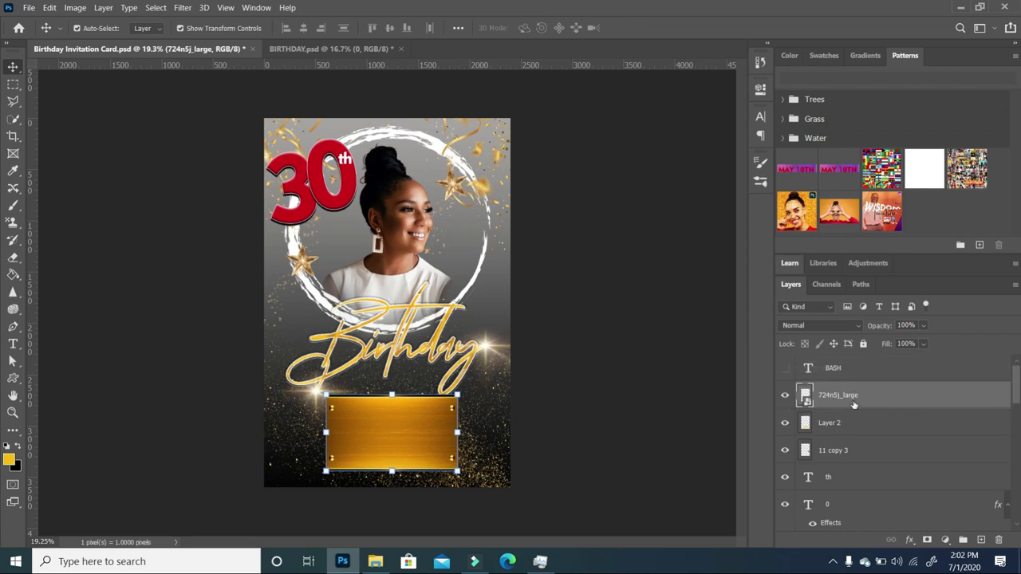
{"action": "left_click", "coordinate": [847, 409], "text": "alt"}
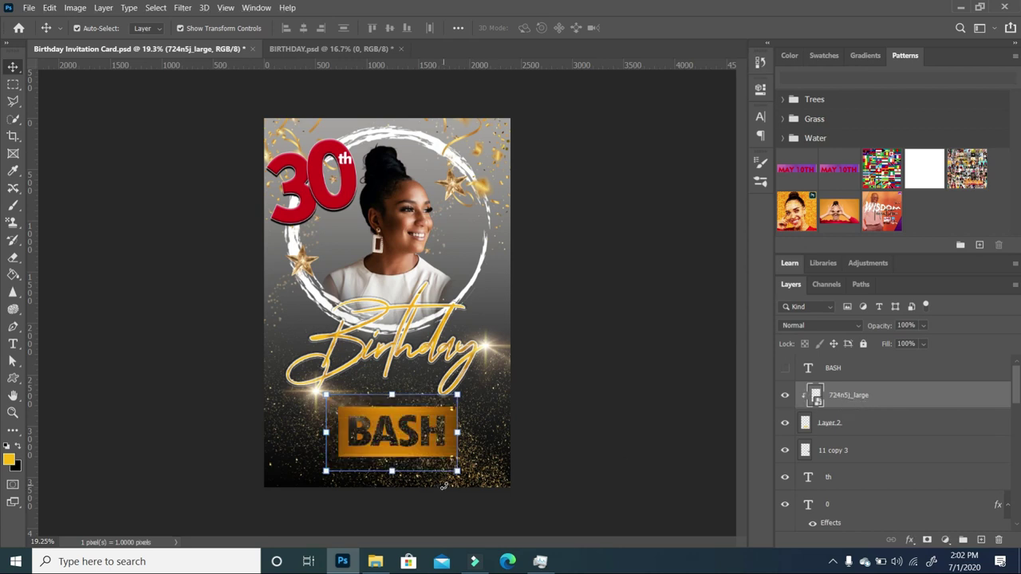
{"action": "left_click", "coordinate": [563, 471]}
{"action": "left_click", "coordinate": [863, 398]}
{"action": "left_click", "coordinate": [862, 421], "text": "shift"}
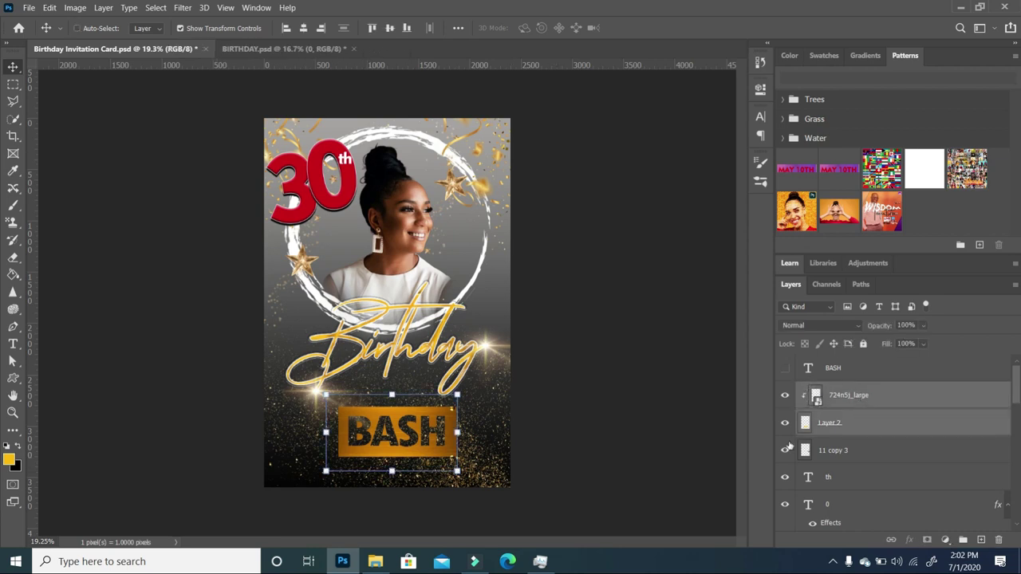
{"action": "left_click_drag", "start_coordinate": [405, 453], "coordinate": [398, 418]}
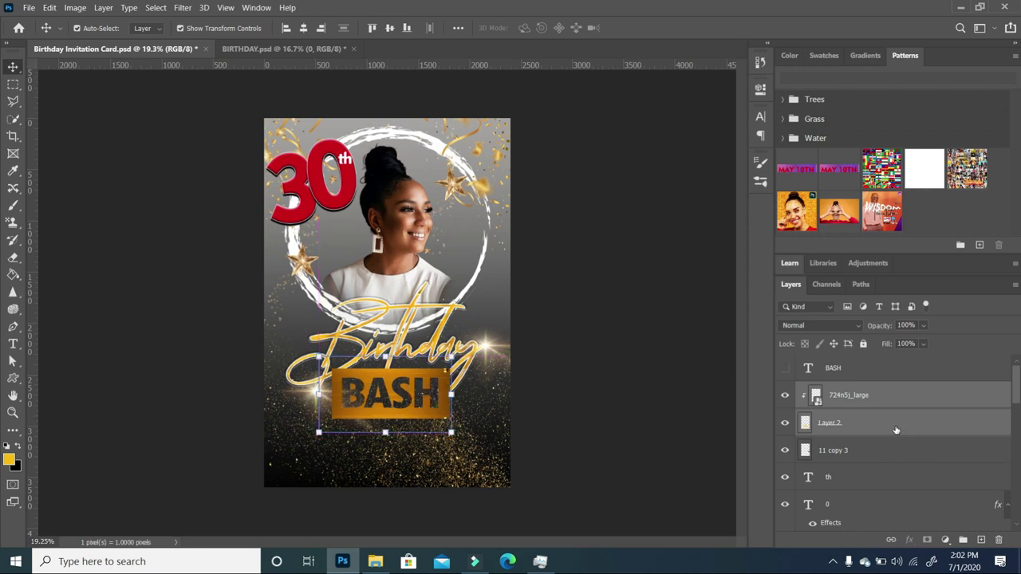
{"action": "left_click_drag", "start_coordinate": [895, 426], "coordinate": [917, 413]}
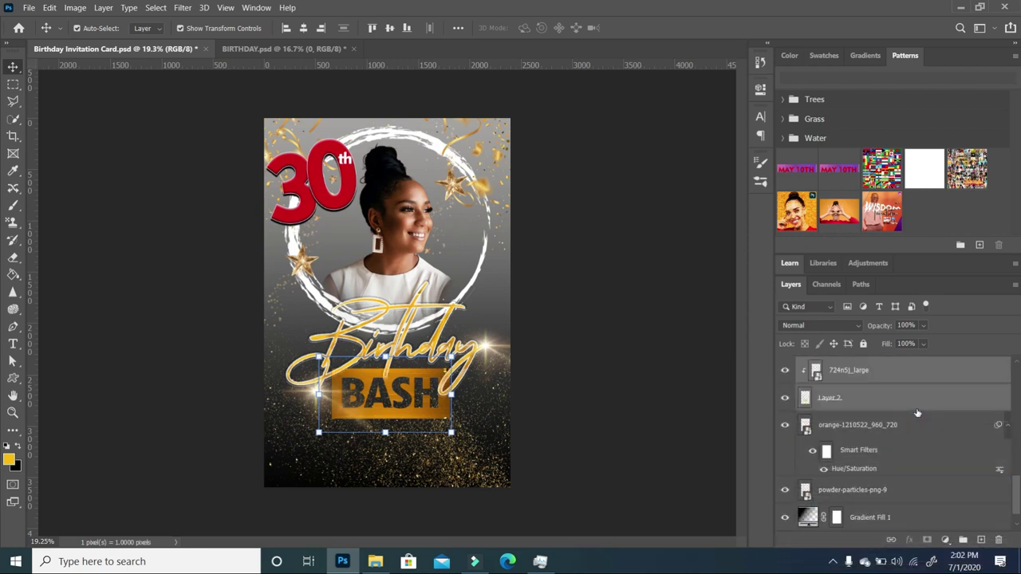
Apply Brightness 23 and Contrast 18 to the 724n5j_large texture layer.
{"action": "left_click", "coordinate": [876, 370]}
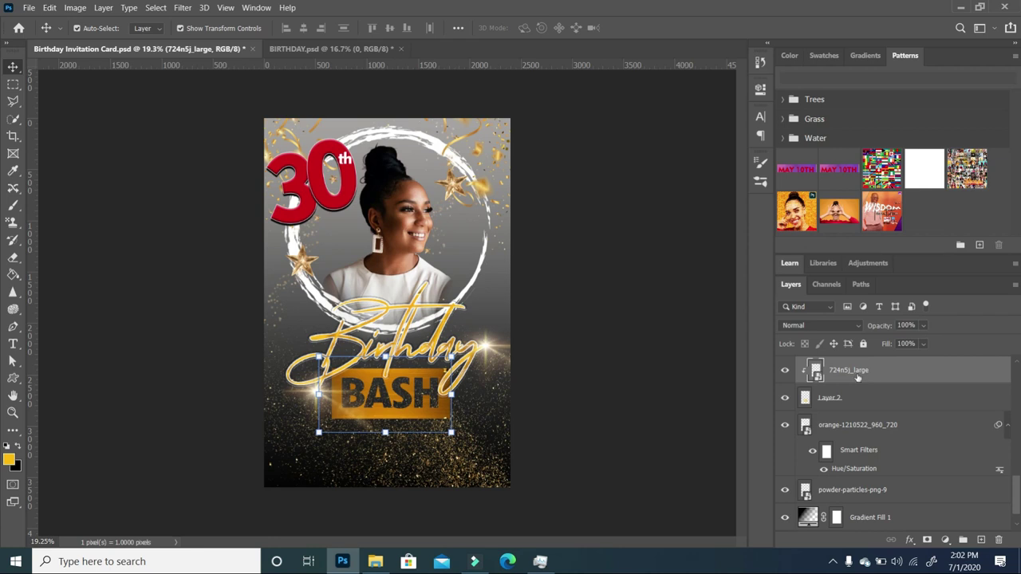
{"action": "left_click", "coordinate": [75, 8]}
{"action": "mouse_move", "coordinate": [83, 43]}
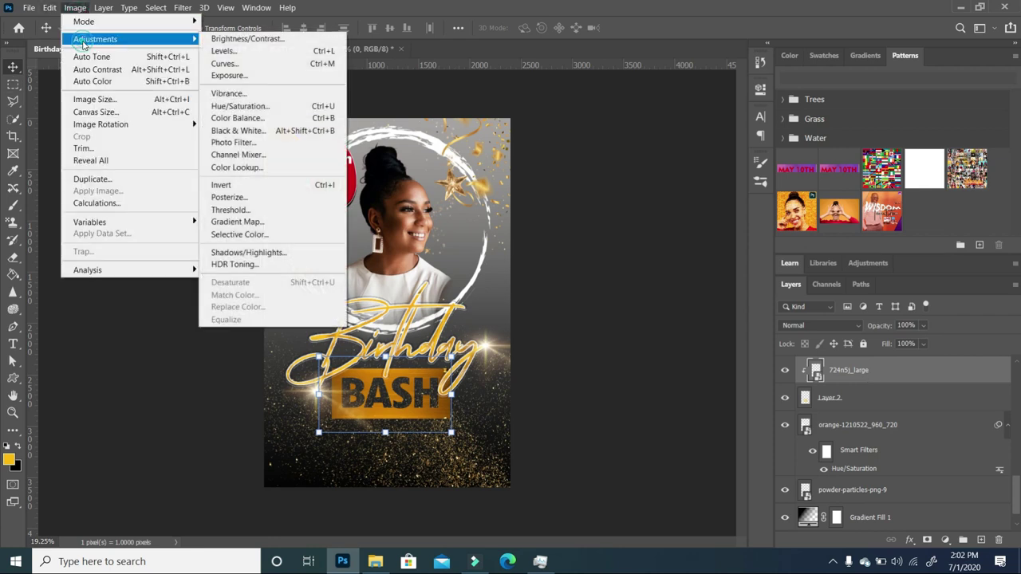
{"action": "left_click", "coordinate": [253, 39]}
{"action": "left_click_drag", "start_coordinate": [474, 171], "coordinate": [486, 205]}
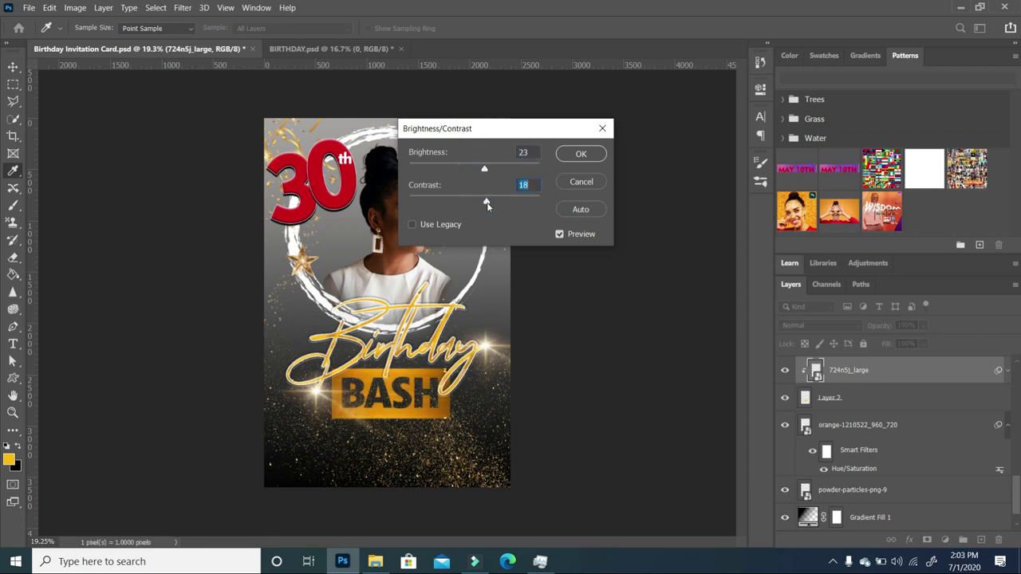
{"action": "left_click", "coordinate": [583, 157]}
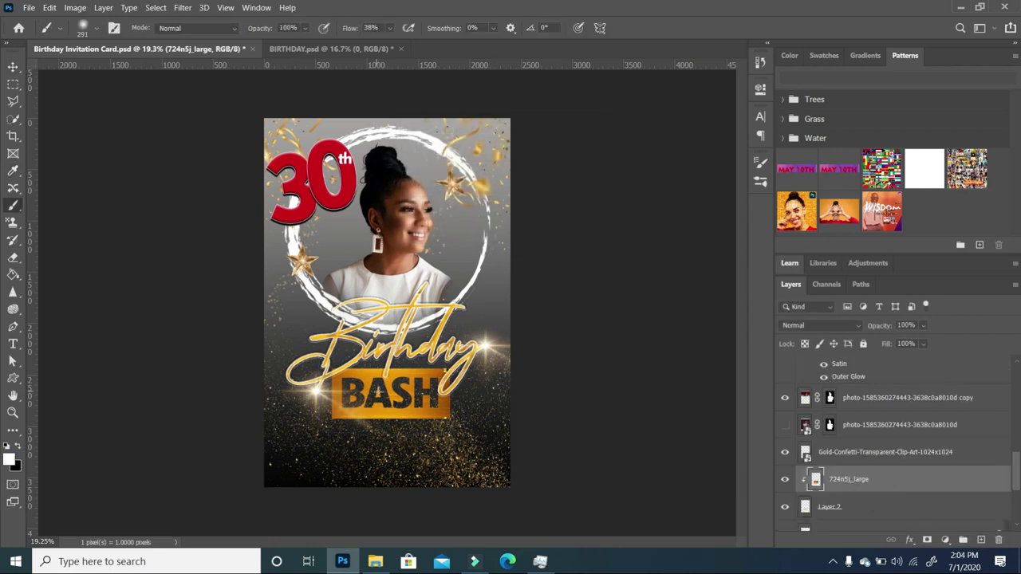
On a new Layer 3, paint soft white 369 px brush dabs around BASH.
{"action": "left_click", "coordinate": [981, 539]}
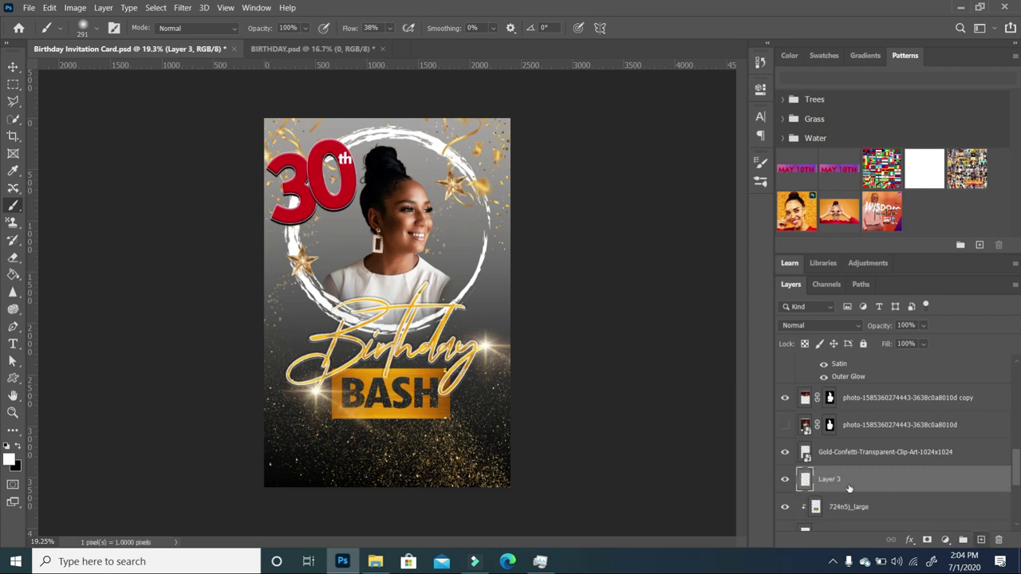
{"action": "key", "text": "v"}
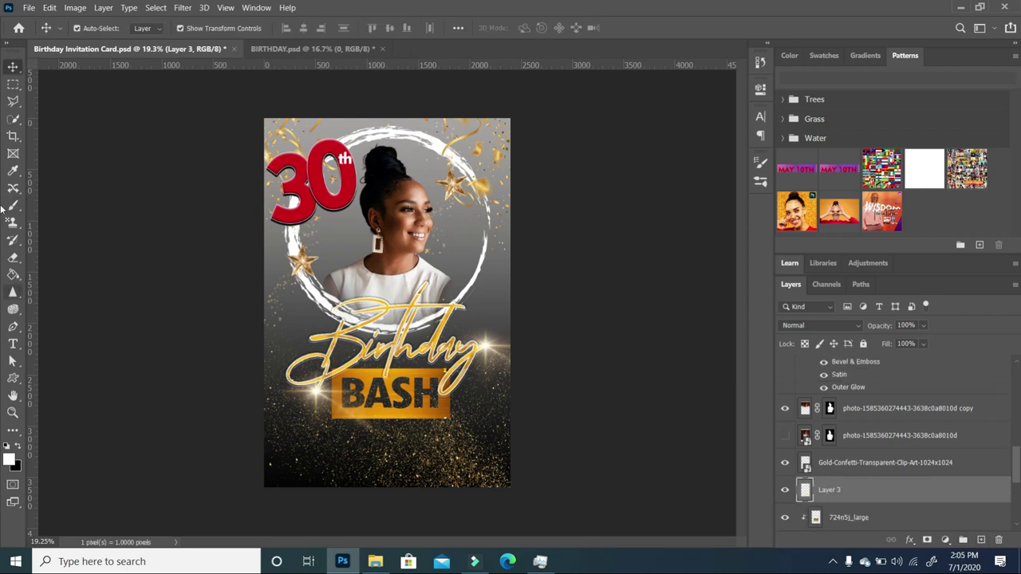
{"action": "left_click", "coordinate": [13, 207]}
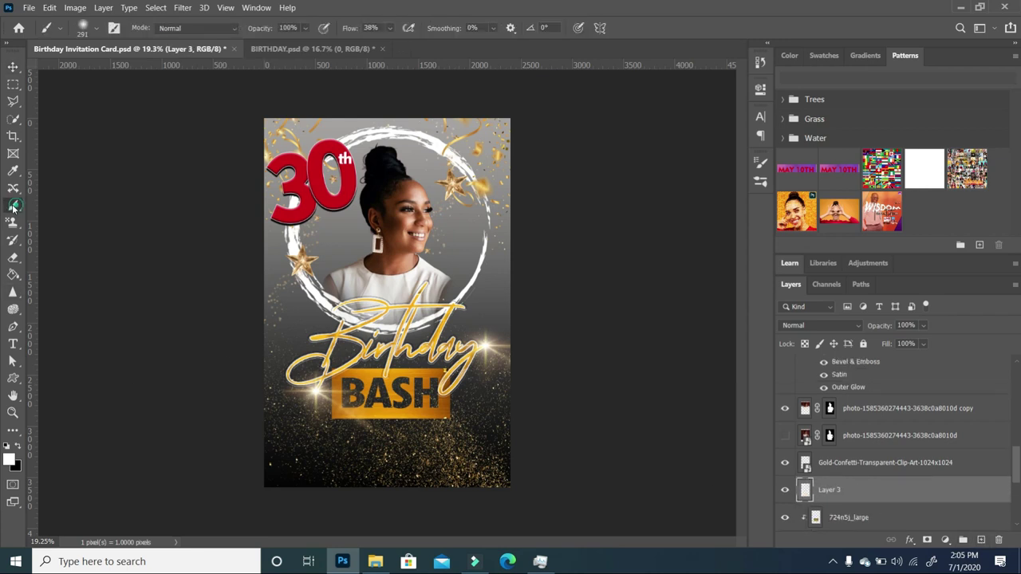
{"action": "left_click", "coordinate": [98, 28]}
{"action": "left_click_drag", "start_coordinate": [144, 70], "coordinate": [148, 72]}
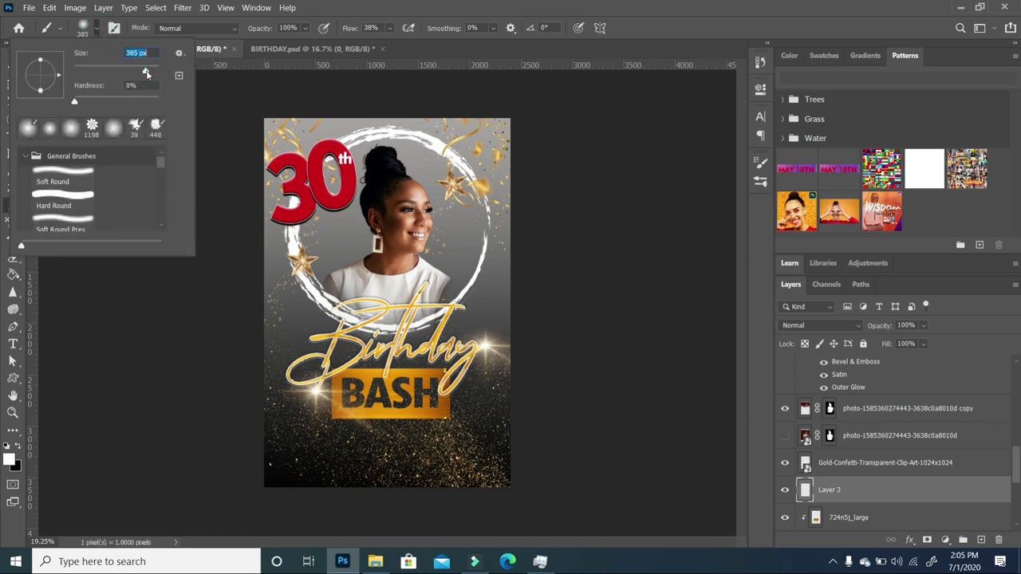
{"action": "left_click", "coordinate": [443, 410]}
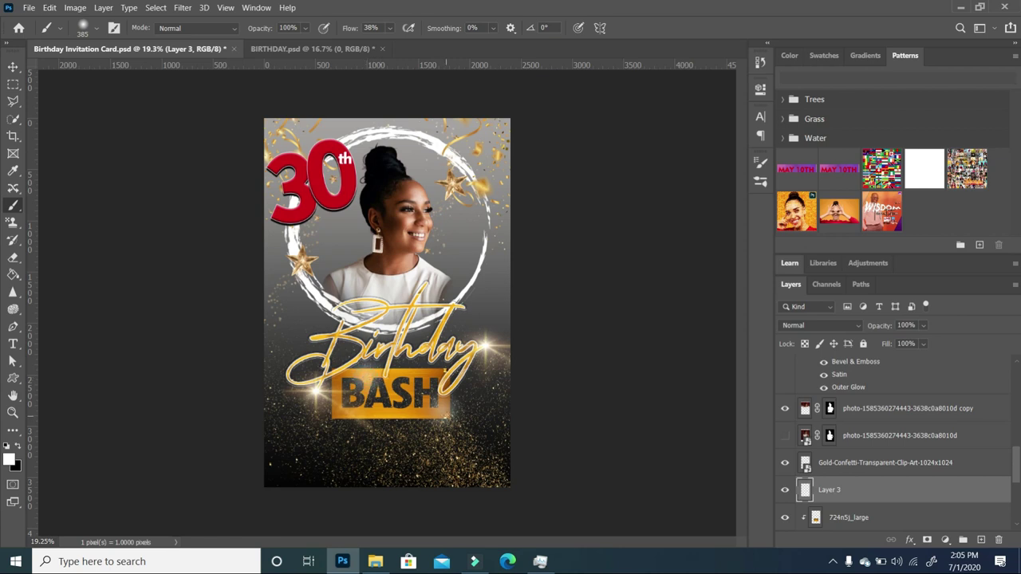
{"action": "left_click", "coordinate": [447, 414]}
{"action": "left_click", "coordinate": [365, 375]}
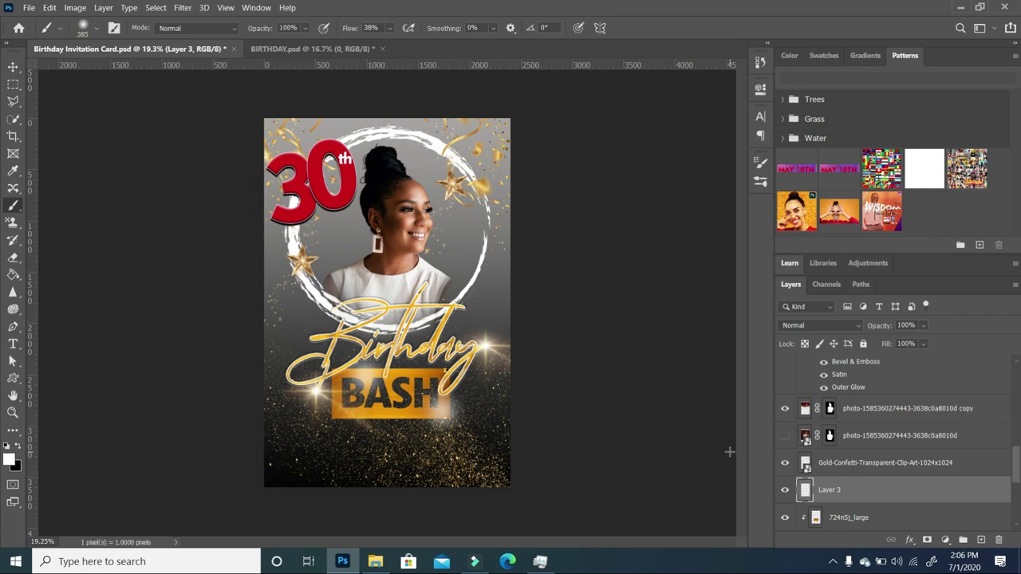
Load the gold BASH box on Layer 2 as a selection.
{"action": "scroll", "coordinate": [869, 513], "scroll_direction": "down", "scroll_amount": 1}
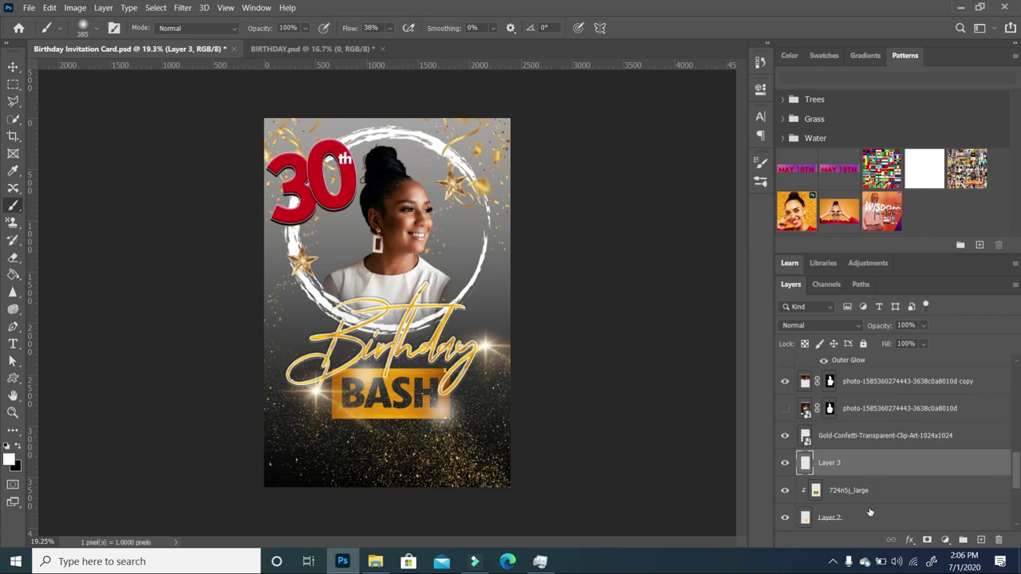
{"action": "left_click", "coordinate": [859, 517]}
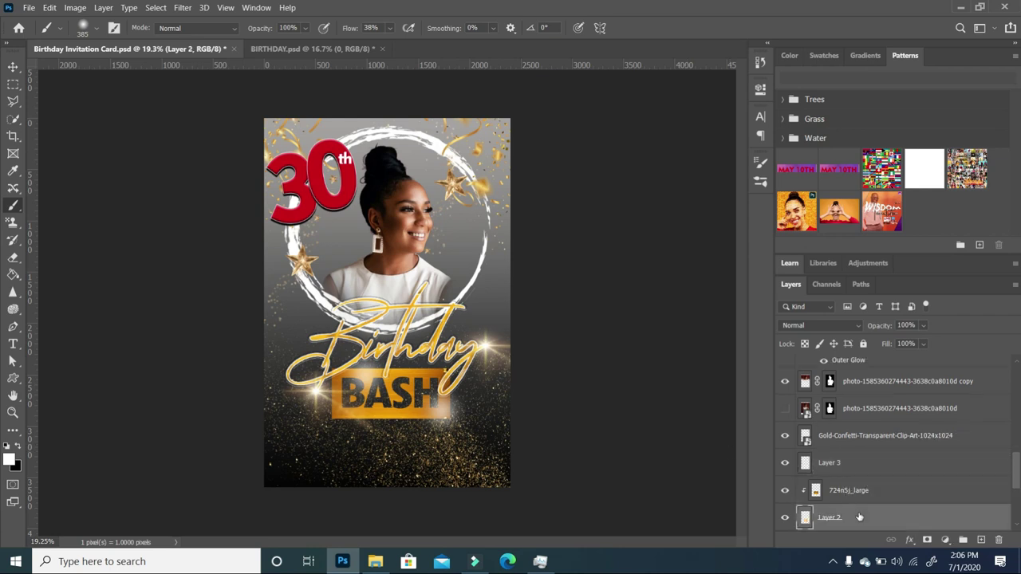
{"action": "left_click", "coordinate": [806, 520], "text": "ctrl"}
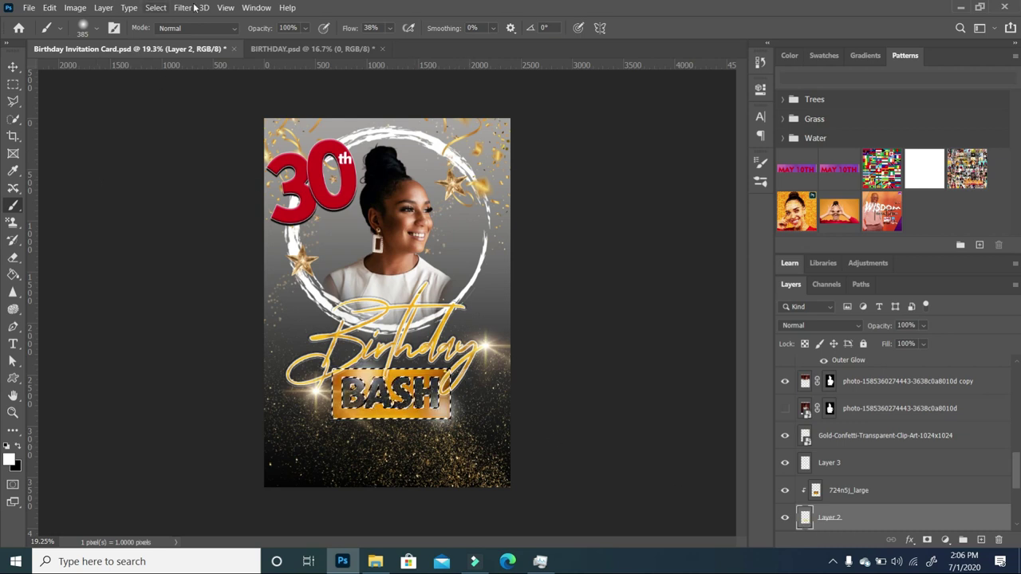
Invert the selection, erase Layer 3's light outside the BASH box, then deselect.
{"action": "left_click", "coordinate": [156, 7]}
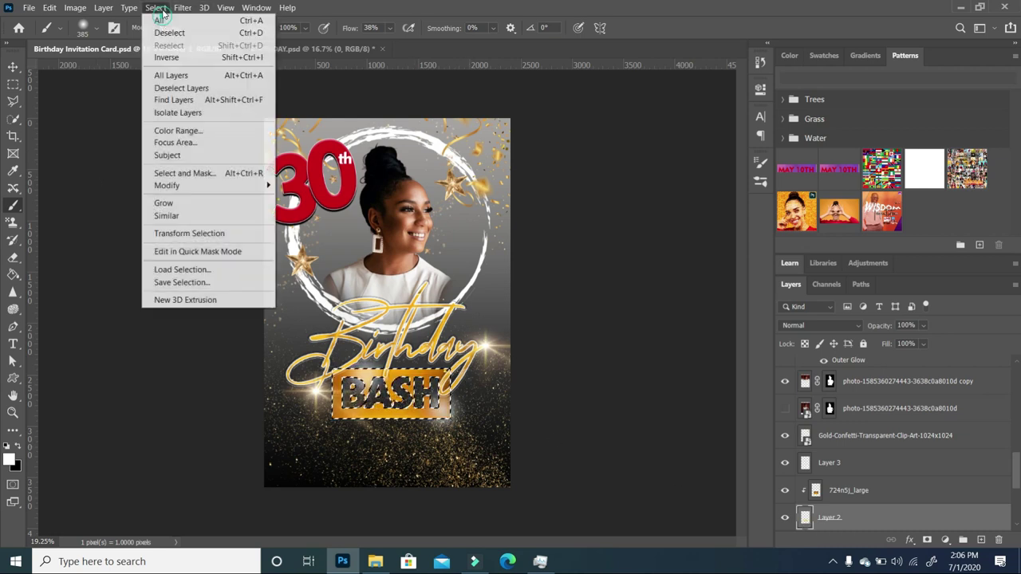
{"action": "left_click", "coordinate": [182, 53]}
{"action": "key", "text": "e"}
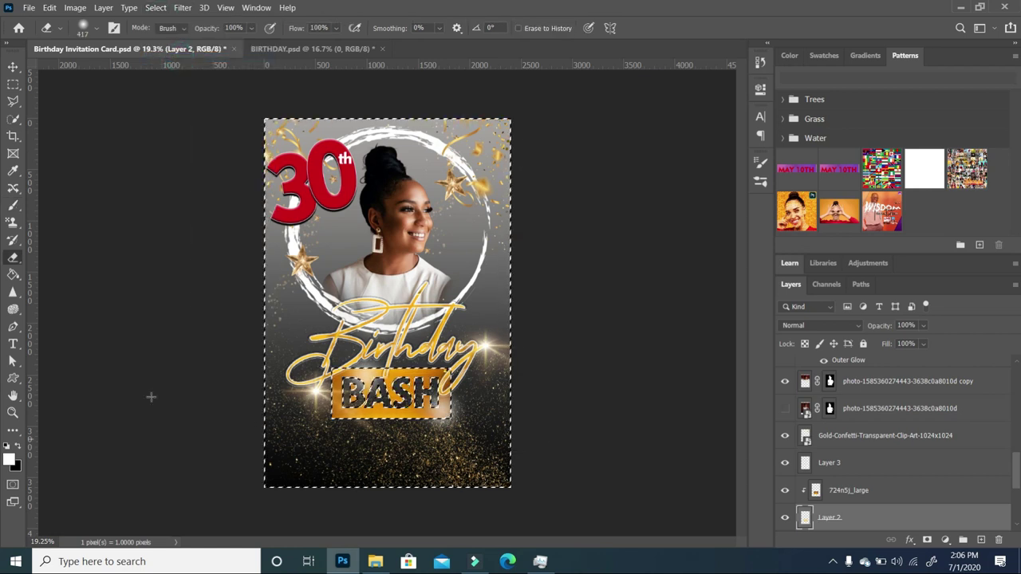
{"action": "left_click", "coordinate": [855, 464]}
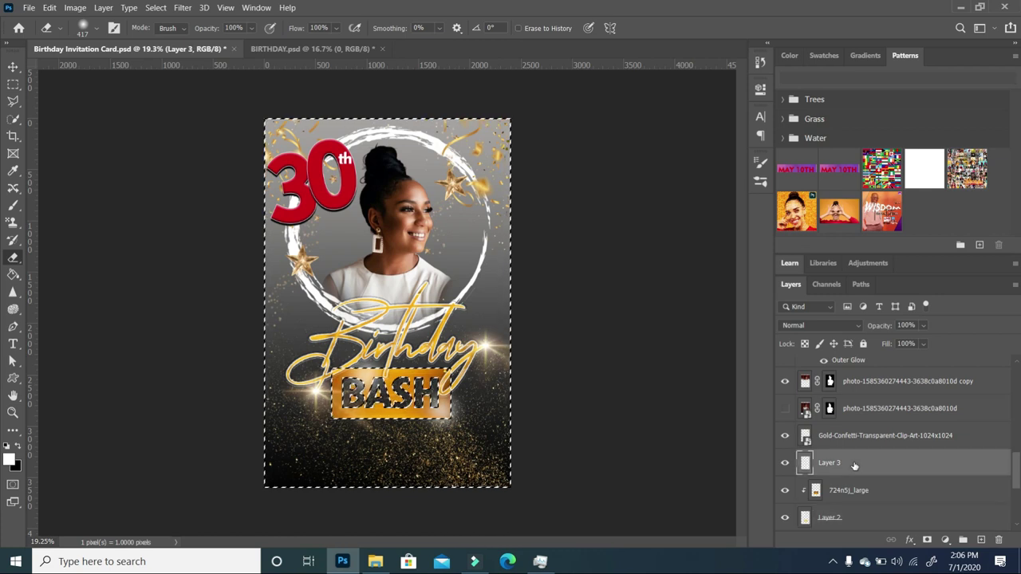
{"action": "left_click", "coordinate": [451, 422]}
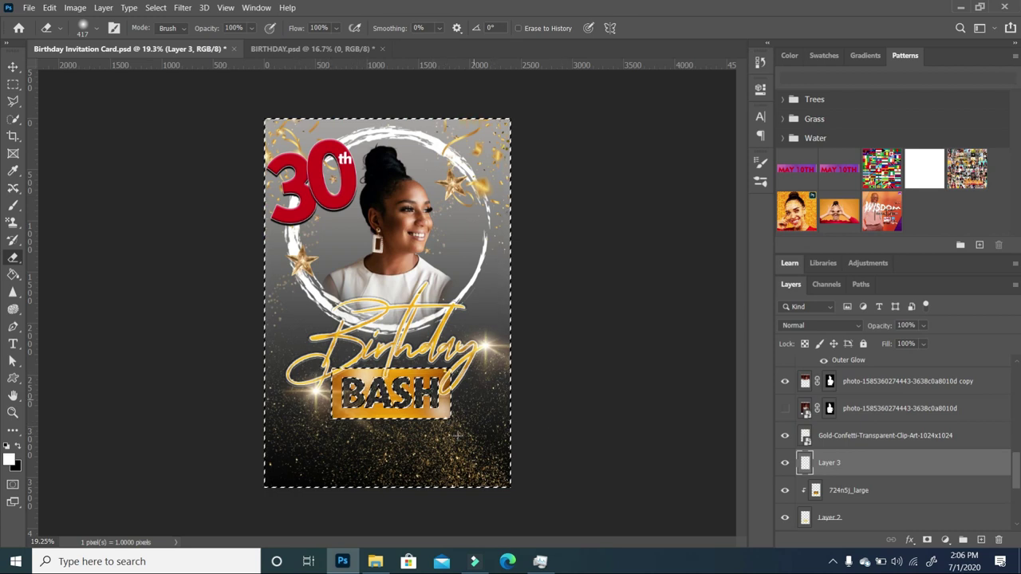
{"action": "key", "text": "ctrl+d"}
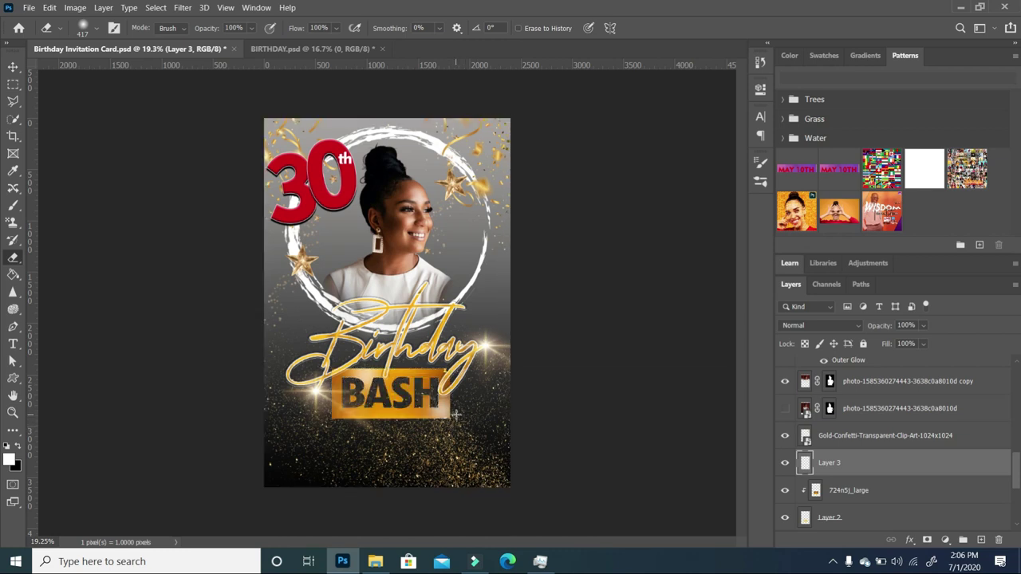
Add the text EXCLUSIVE INVITATION and scale it down to about 74%.
{"action": "left_click", "coordinate": [12, 343]}
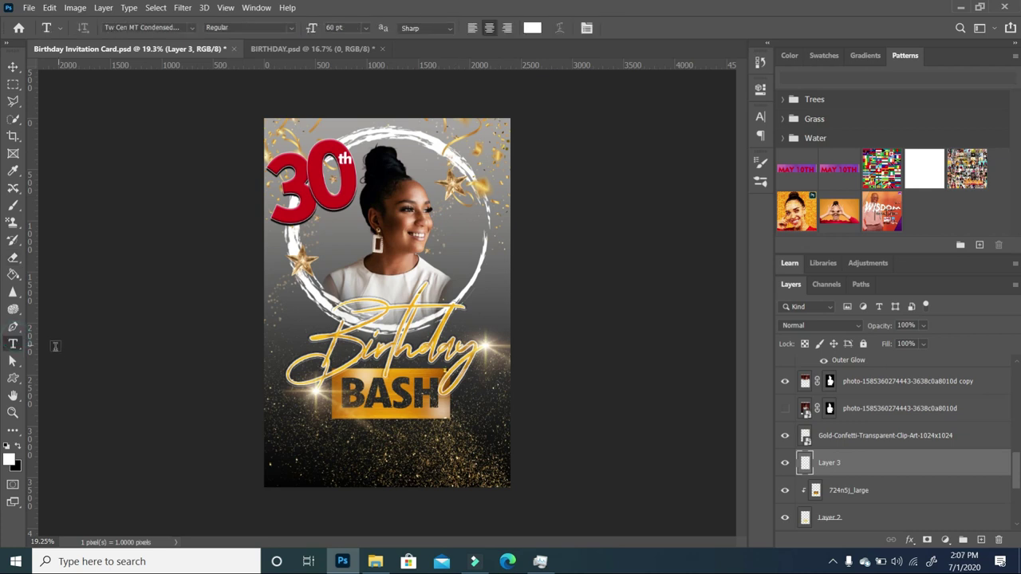
{"action": "left_click", "coordinate": [322, 471]}
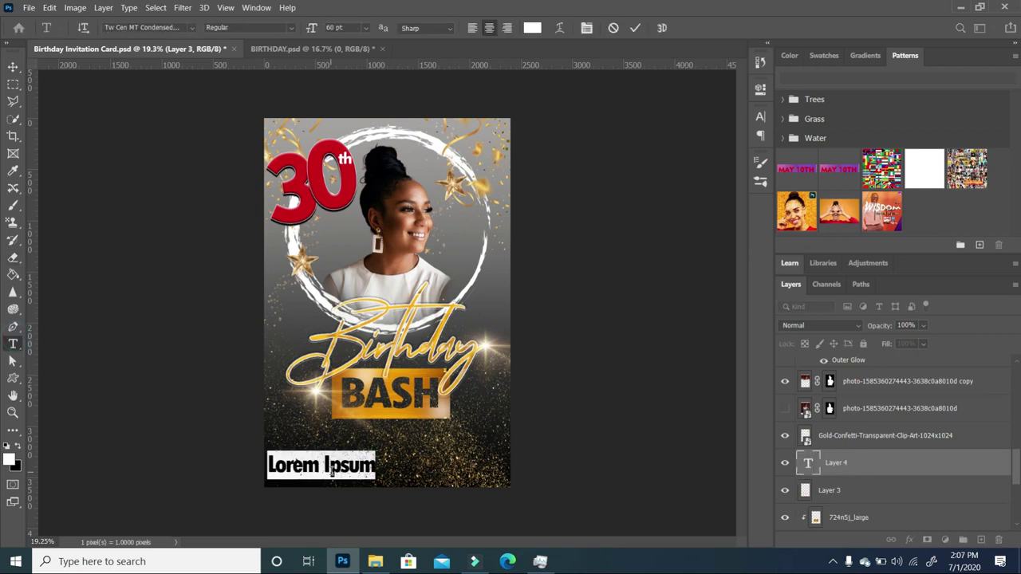
{"action": "type", "text": "EX"}
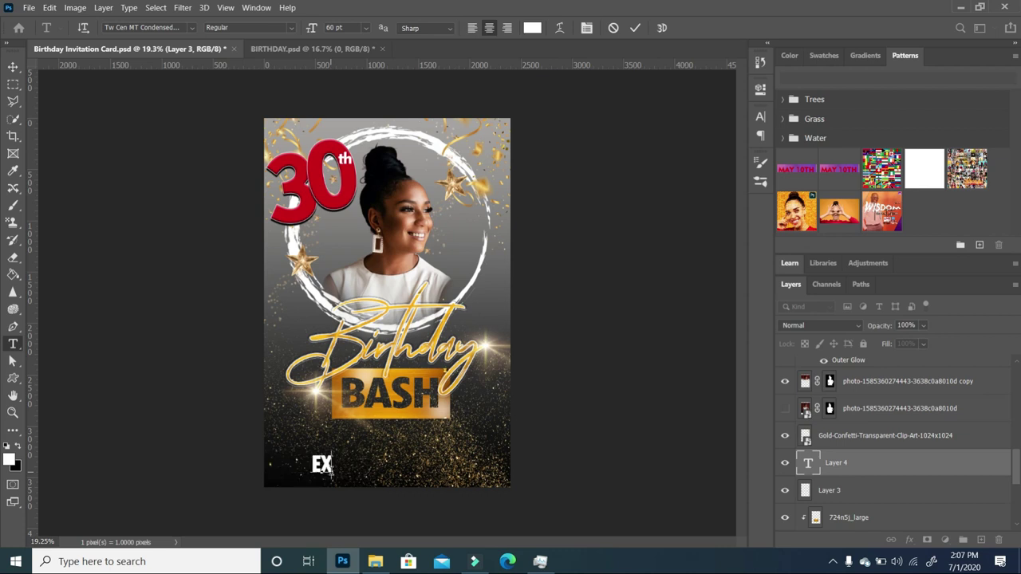
{"action": "type", "text": "CLUSIVE INVITATION"}
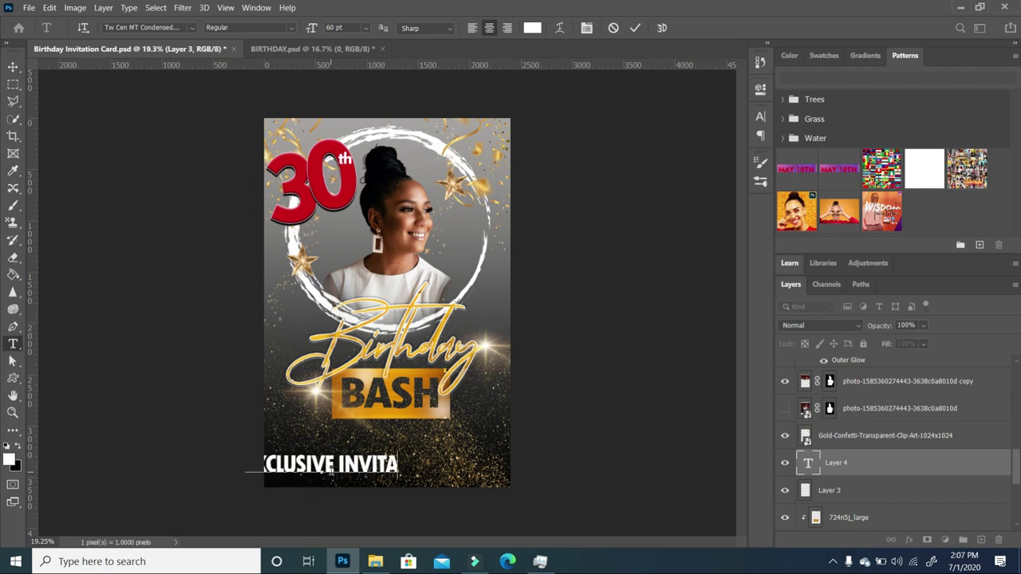
{"action": "left_click", "coordinate": [13, 65]}
{"action": "left_click_drag", "start_coordinate": [465, 466], "coordinate": [414, 471]}
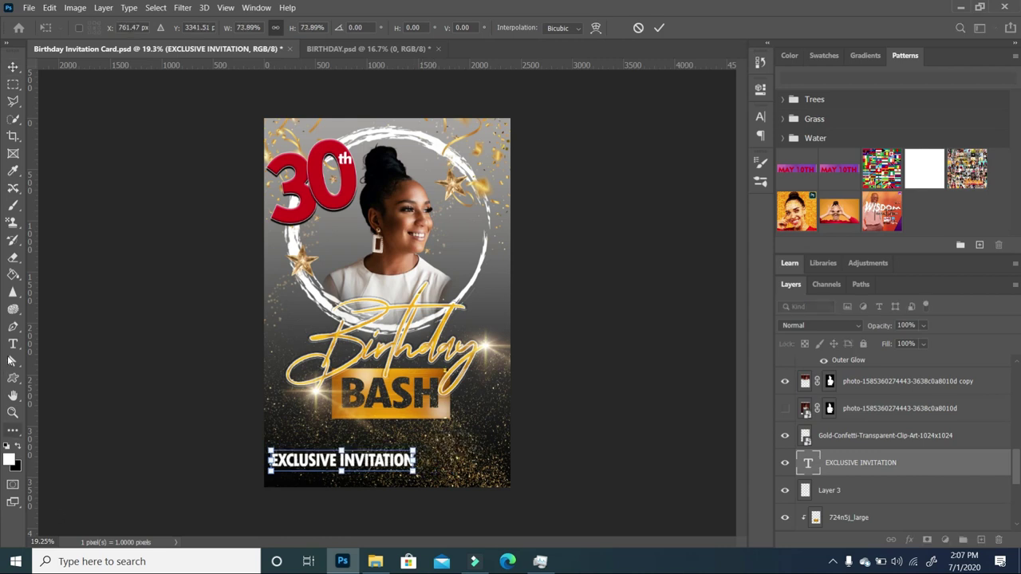
{"action": "left_click", "coordinate": [13, 344]}
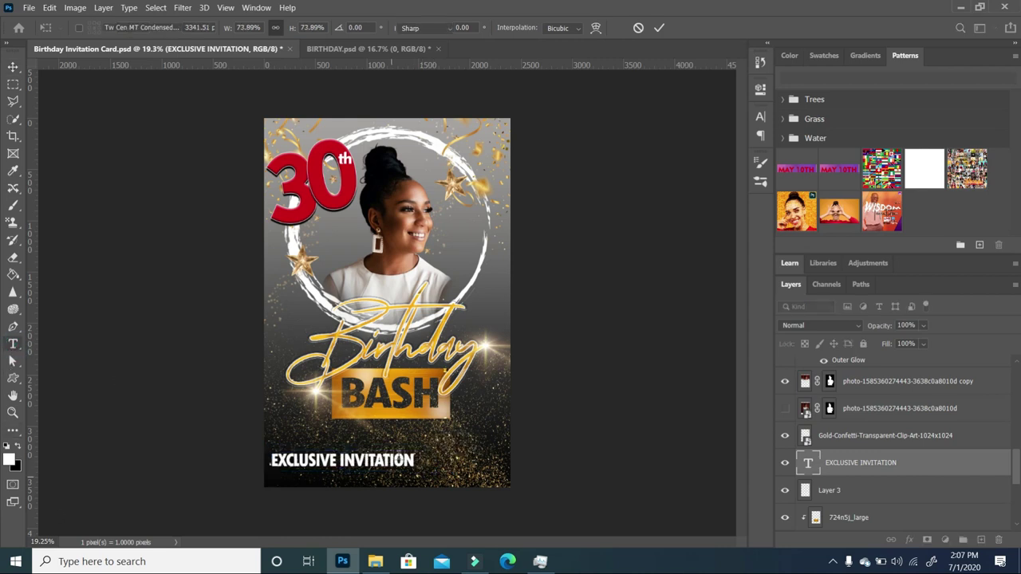
Set the invitation text to Geometr415 Blk BT, shrink it to about 68%, and centre it below BASH.
{"action": "left_click", "coordinate": [315, 462]}
{"action": "left_click", "coordinate": [196, 30]}
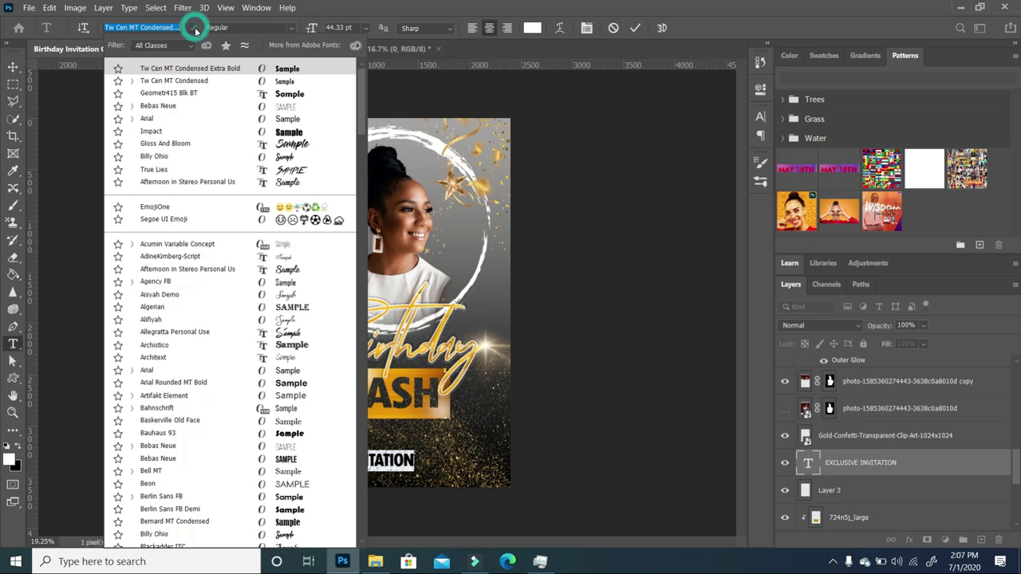
{"action": "left_click", "coordinate": [298, 94]}
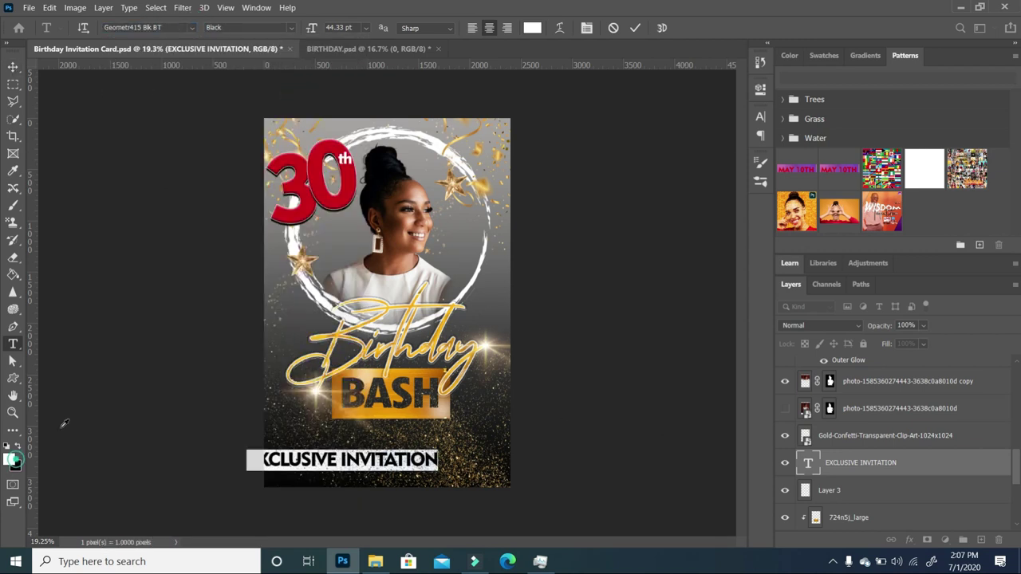
{"action": "left_click", "coordinate": [13, 67]}
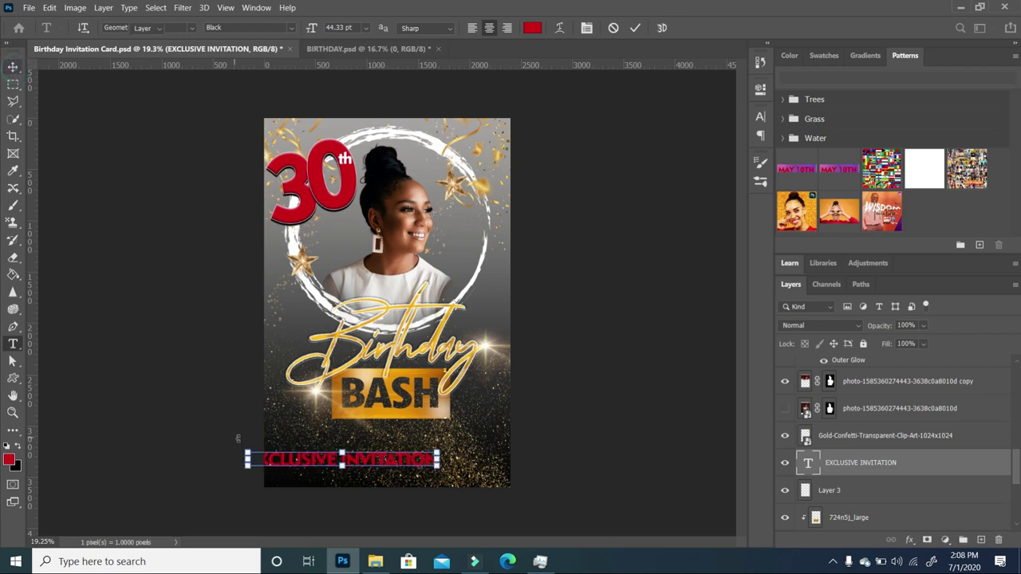
{"action": "left_click", "coordinate": [247, 457]}
{"action": "left_click_drag", "start_coordinate": [247, 456], "coordinate": [304, 473]}
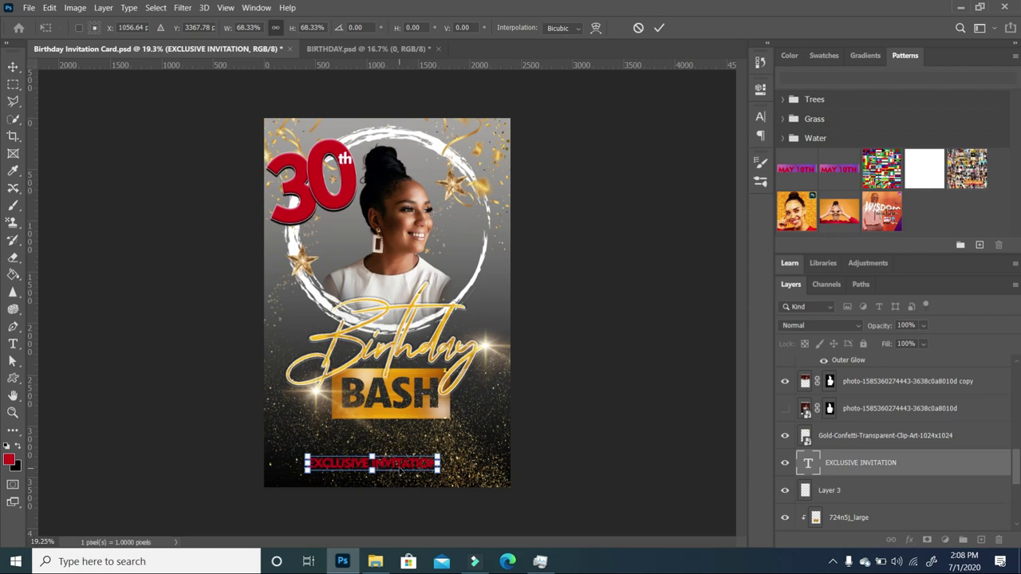
{"action": "left_click_drag", "start_coordinate": [404, 461], "coordinate": [453, 423]}
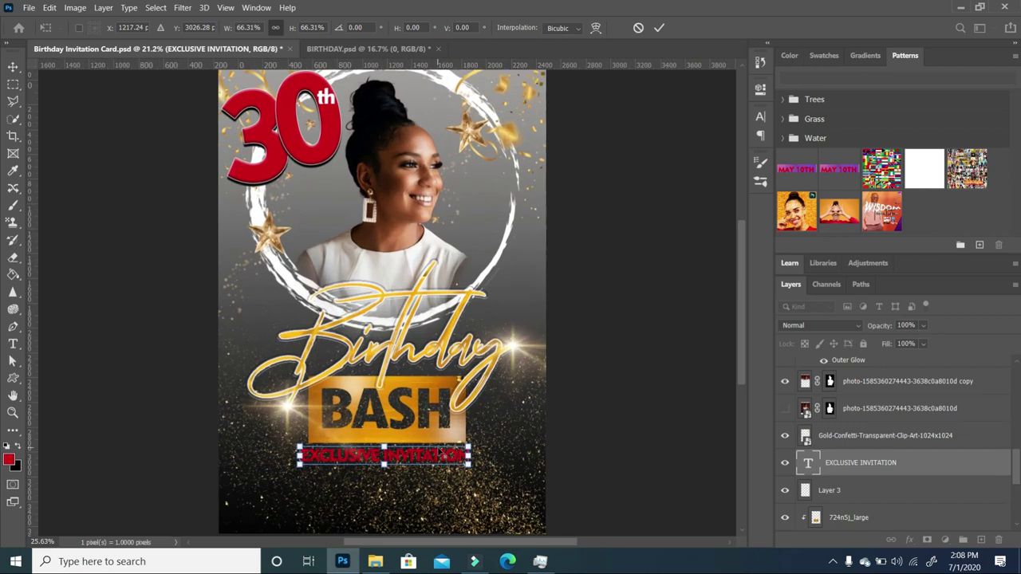
Finalise the invitation text's position and move its layer near the top of the stack.
{"action": "scroll", "coordinate": [415, 382], "scroll_direction": "up", "scroll_amount": 3}
{"action": "mouse_move", "coordinate": [450, 459]}
{"action": "left_mouse_down"}
{"action": "mouse_move", "coordinate": [348, 492]}
{"action": "mouse_move", "coordinate": [469, 460]}
{"action": "left_mouse_up"}
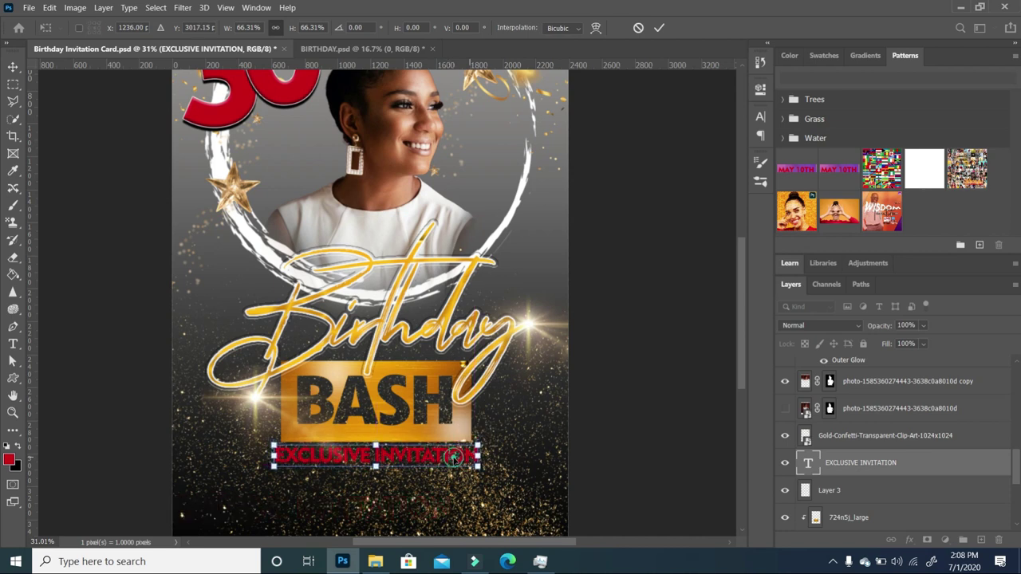
{"action": "key", "text": "ctrl+z"}
{"action": "key", "text": "Return"}
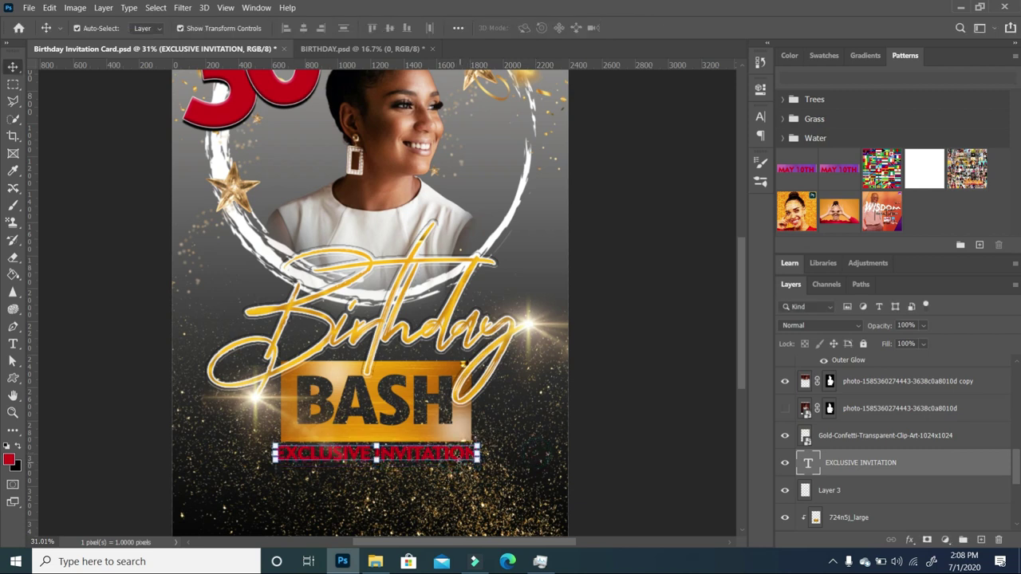
{"action": "left_click", "coordinate": [445, 495]}
{"action": "left_click", "coordinate": [439, 460]}
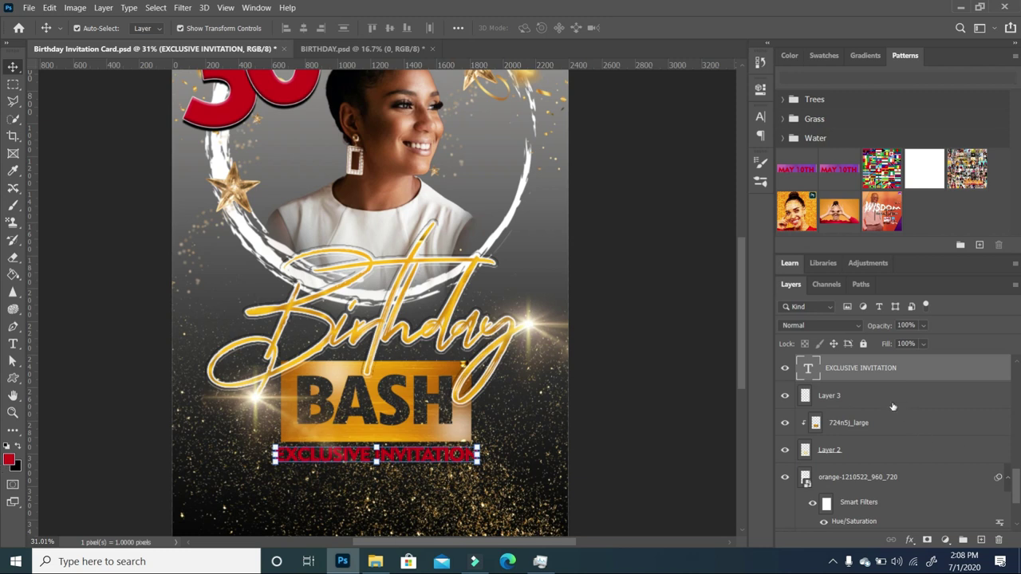
{"action": "mouse_move", "coordinate": [879, 375]}
{"action": "left_mouse_down"}
{"action": "mouse_move", "coordinate": [899, 276]}
{"action": "mouse_move", "coordinate": [886, 376]}
{"action": "left_mouse_up"}
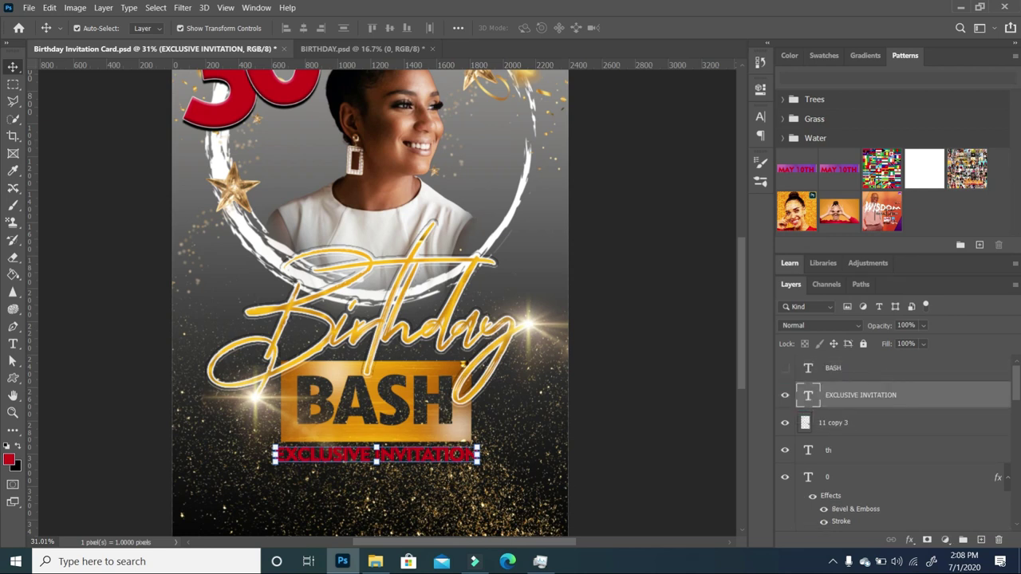
Give the EXCLUSIVE INVITATION layer a white Drop Shadow with spread 17 and size 65.
{"action": "right_click", "coordinate": [857, 399]}
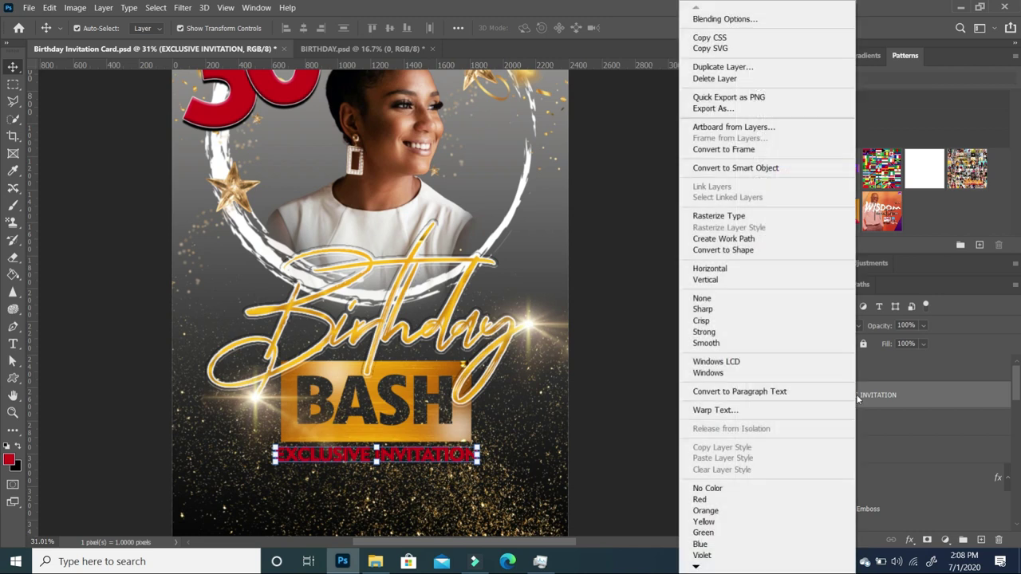
{"action": "left_click", "coordinate": [724, 18]}
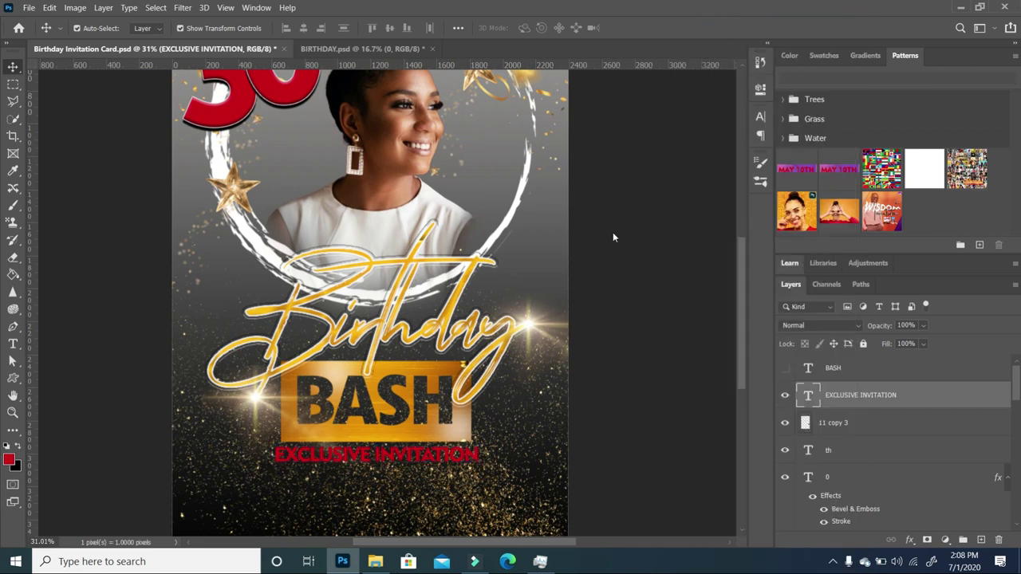
{"action": "left_click", "coordinate": [508, 303]}
{"action": "left_click", "coordinate": [817, 101]}
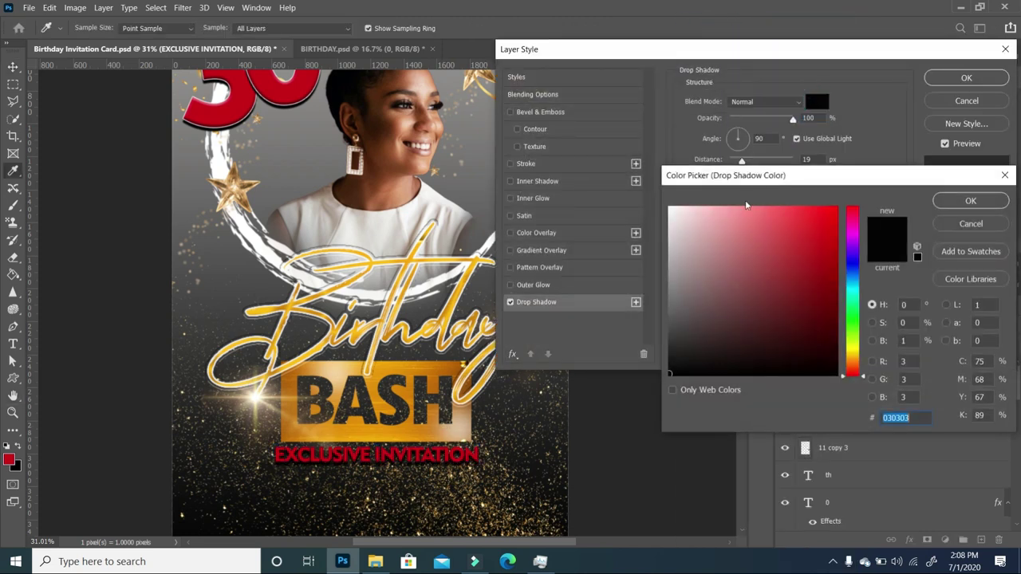
{"action": "mouse_move", "coordinate": [745, 193]}
{"action": "left_mouse_down"}
{"action": "mouse_move", "coordinate": [730, 164]}
{"action": "mouse_move", "coordinate": [749, 190]}
{"action": "left_mouse_up"}
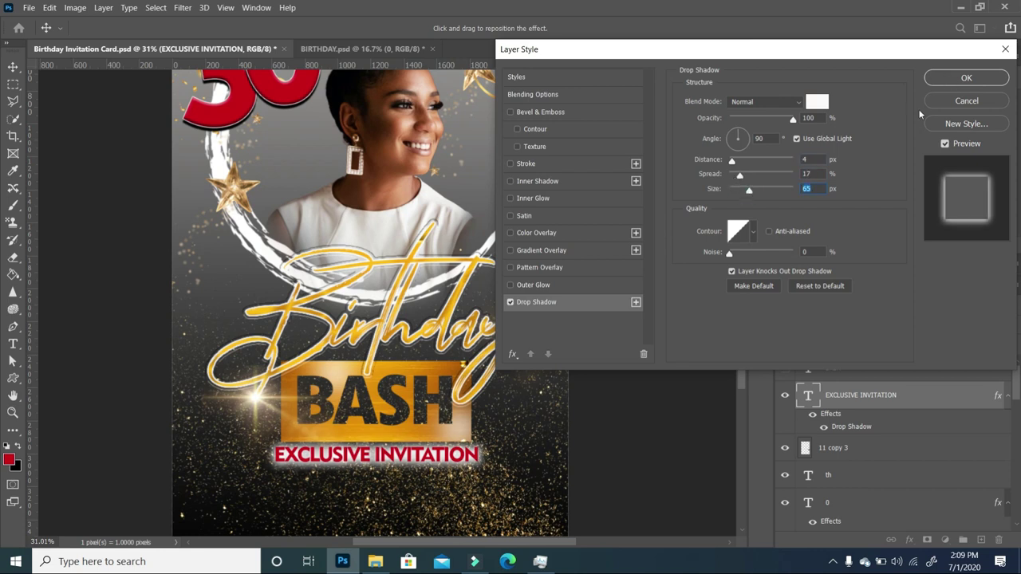
{"action": "left_click", "coordinate": [966, 78]}
{"action": "scroll", "coordinate": [542, 272], "scroll_direction": "down", "scroll_amount": 1}
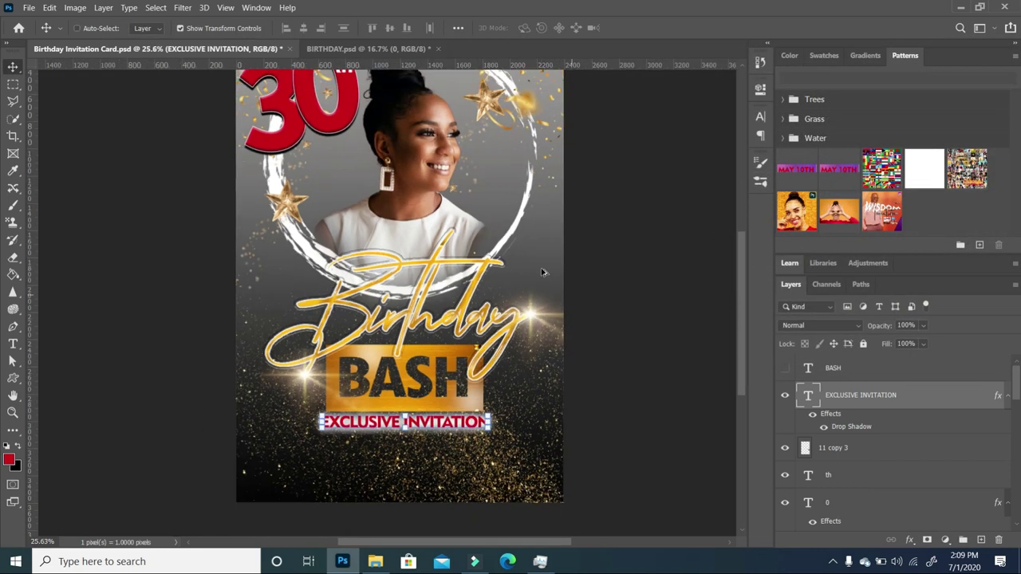
{"action": "left_click", "coordinate": [681, 360], "text": "ctrl"}
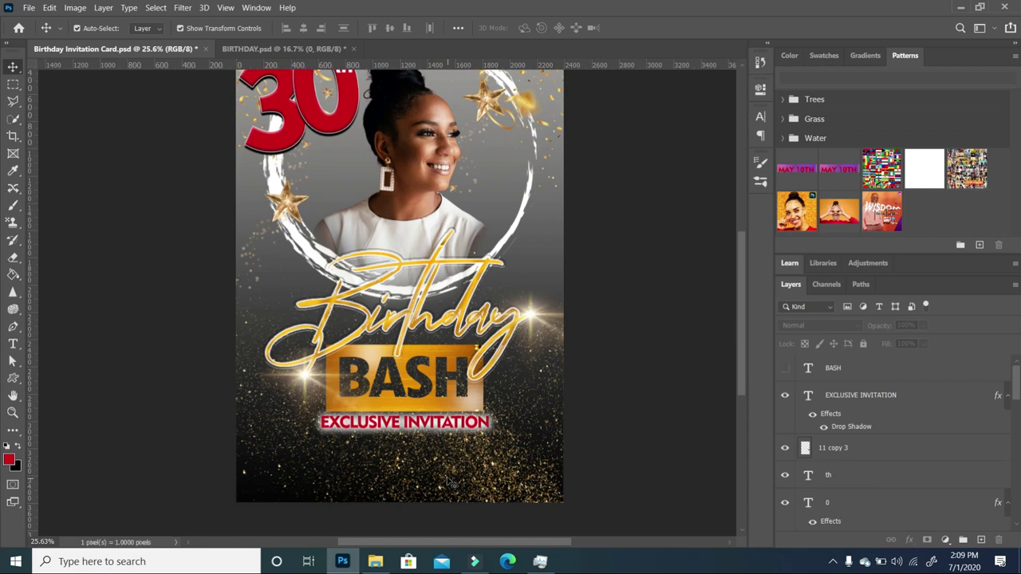
Type JULY 29 | 7PM below the invitation and shrink it to fit the flyer.
{"action": "left_click", "coordinate": [13, 344]}
{"action": "left_click", "coordinate": [391, 481]}
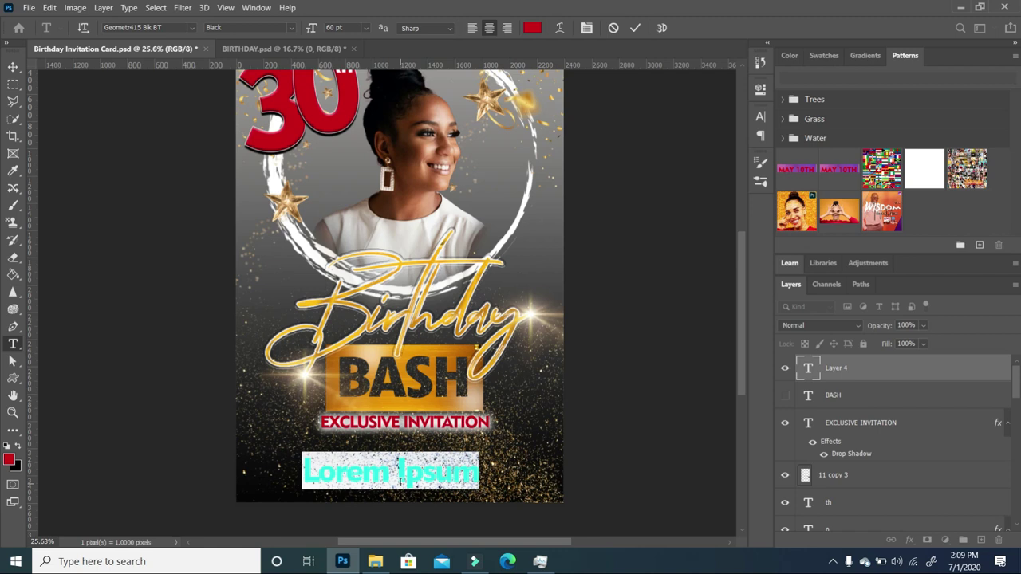
{"action": "type", "text": "JULY 29 | 7PM"}
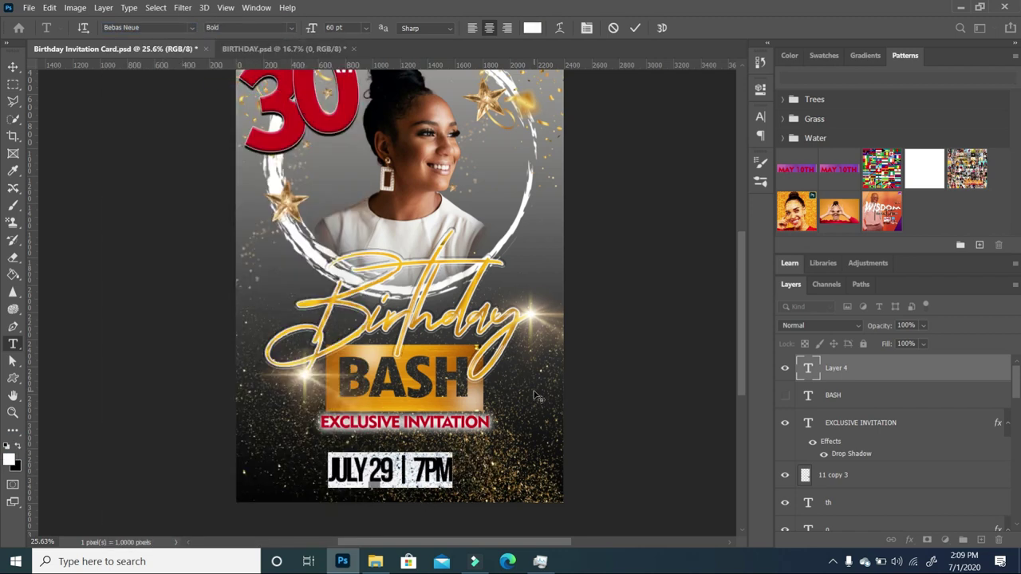
{"action": "left_click", "coordinate": [761, 116]}
{"action": "key", "text": "ctrl+Return"}
{"action": "key", "text": "ctrl+t"}
{"action": "left_click_drag", "start_coordinate": [454, 454], "coordinate": [439, 469]}
{"action": "key", "text": "Return"}
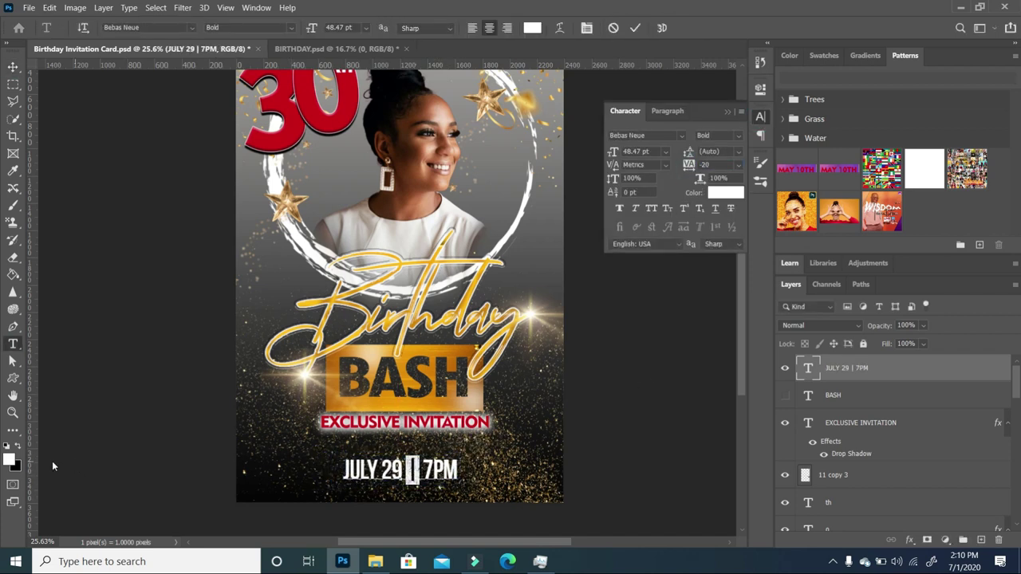
Colour the | divider red, sampled from the 30.
{"action": "left_click", "coordinate": [10, 460]}
{"action": "left_click", "coordinate": [330, 120]}
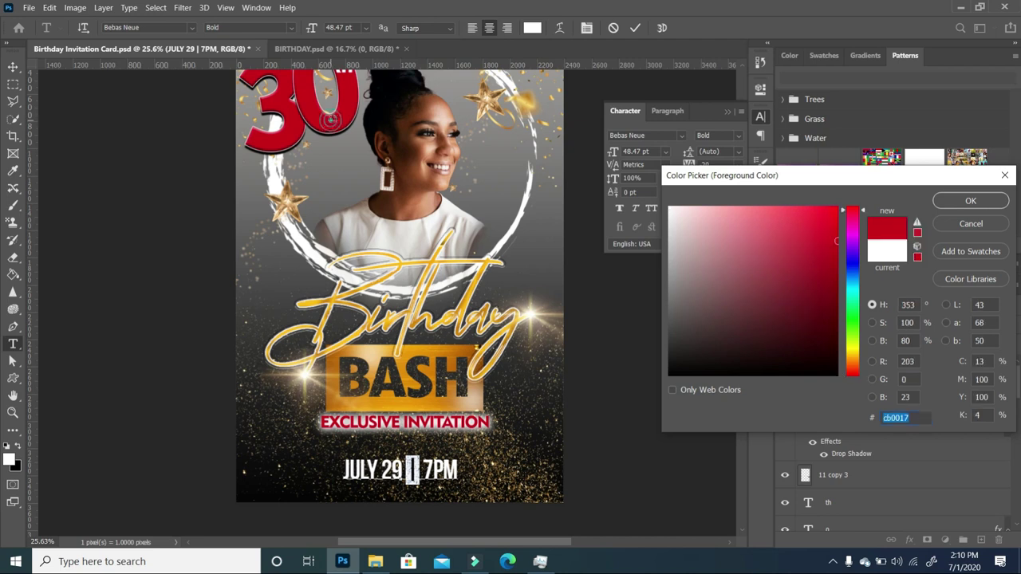
{"action": "left_click", "coordinate": [970, 201]}
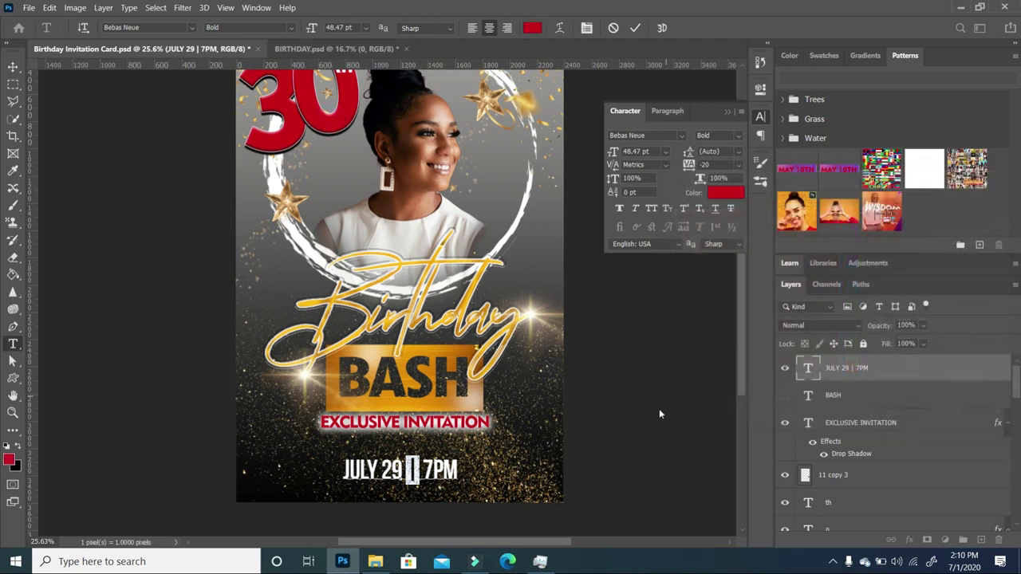
{"action": "left_click", "coordinate": [13, 67]}
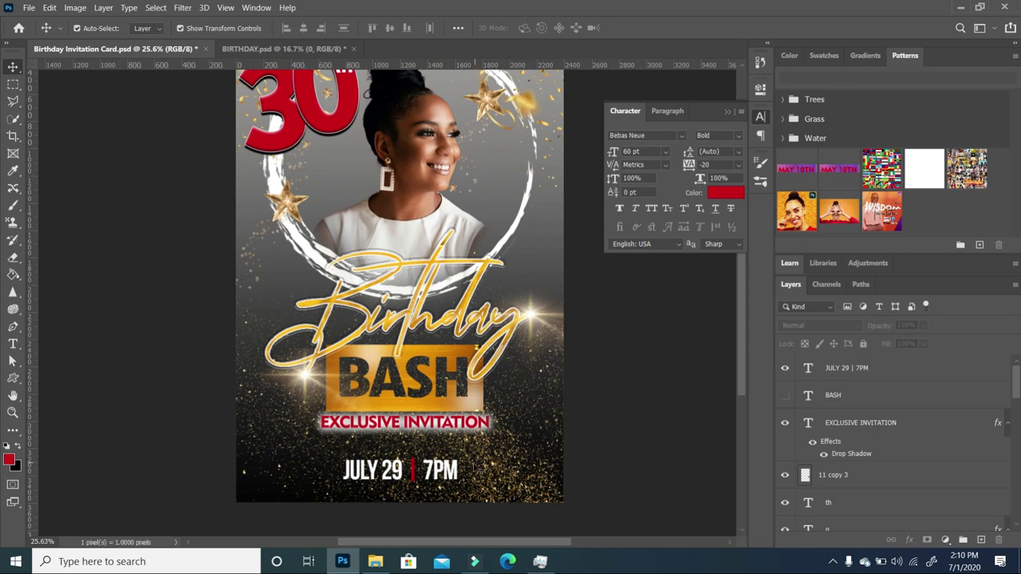
Enlarge the JULY 29 | 7PM text slightly with Free Transform.
{"action": "left_click", "coordinate": [449, 471]}
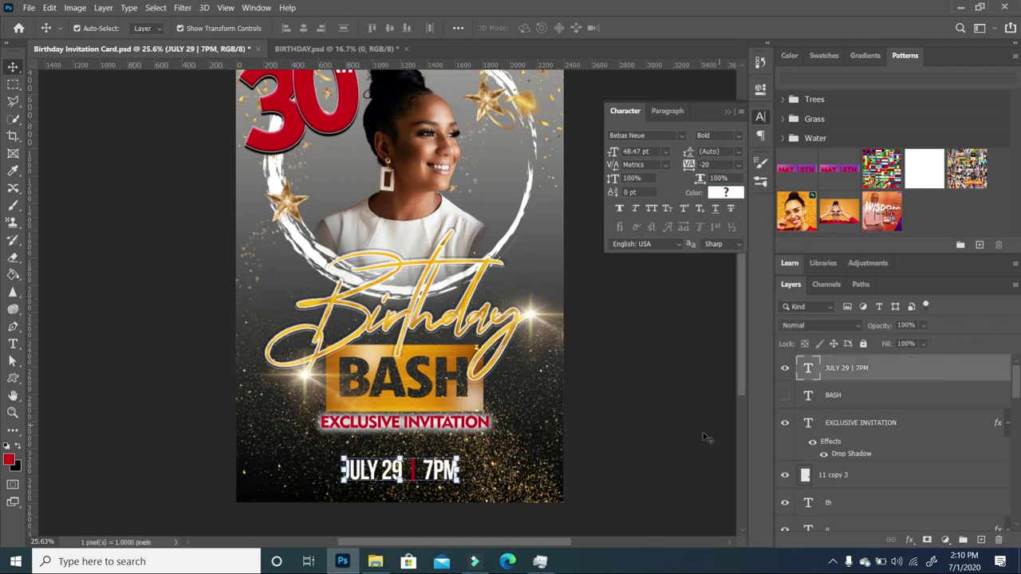
{"action": "left_click", "coordinate": [611, 452]}
{"action": "left_click", "coordinate": [443, 475]}
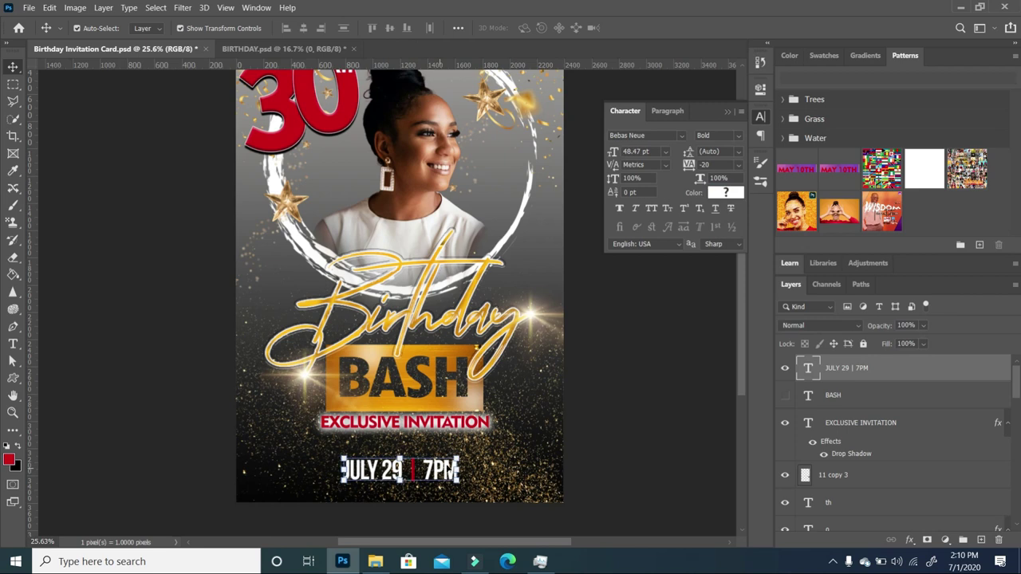
{"action": "key", "text": "ctrl+t"}
{"action": "left_click_drag", "start_coordinate": [459, 459], "coordinate": [451, 473]}
{"action": "key", "text": "Return"}
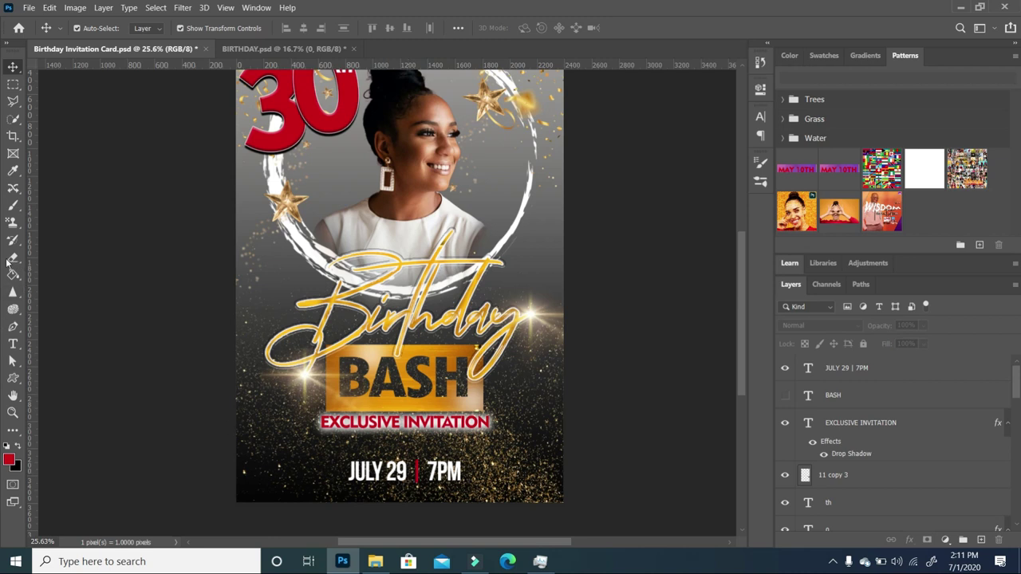
Make white the foreground colour and add a new empty layer for the streak.
{"action": "left_click", "coordinate": [13, 100]}
{"action": "left_click", "coordinate": [8, 443]}
{"action": "left_click", "coordinate": [19, 447]}
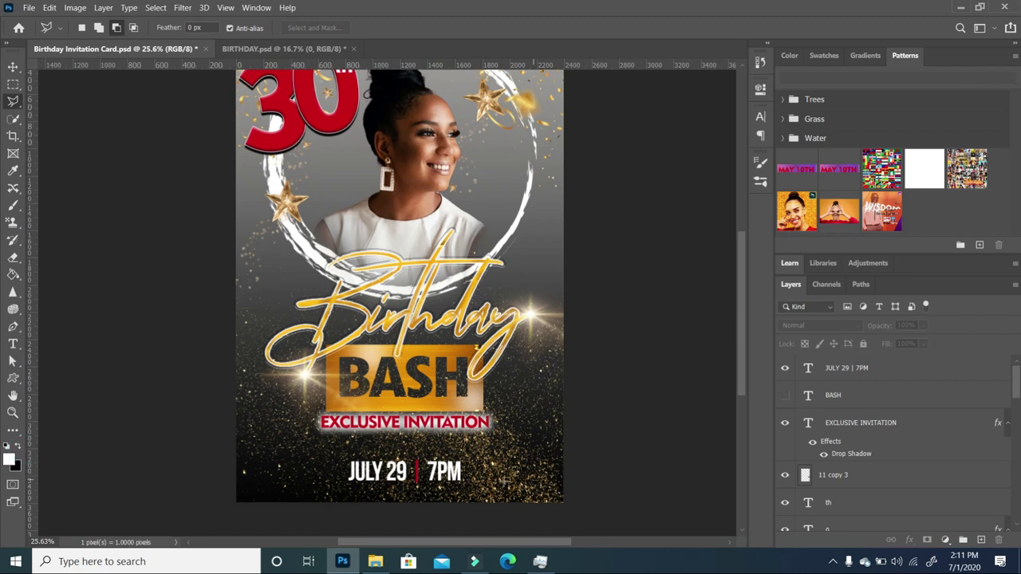
{"action": "scroll", "coordinate": [405, 470], "scroll_direction": "up", "scroll_amount": 2}
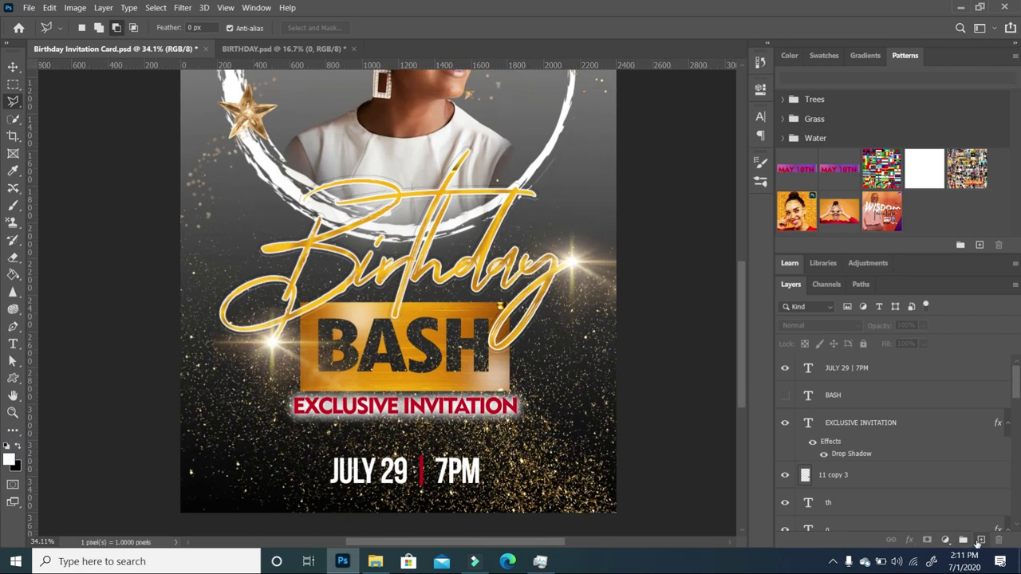
{"action": "left_click", "coordinate": [980, 540]}
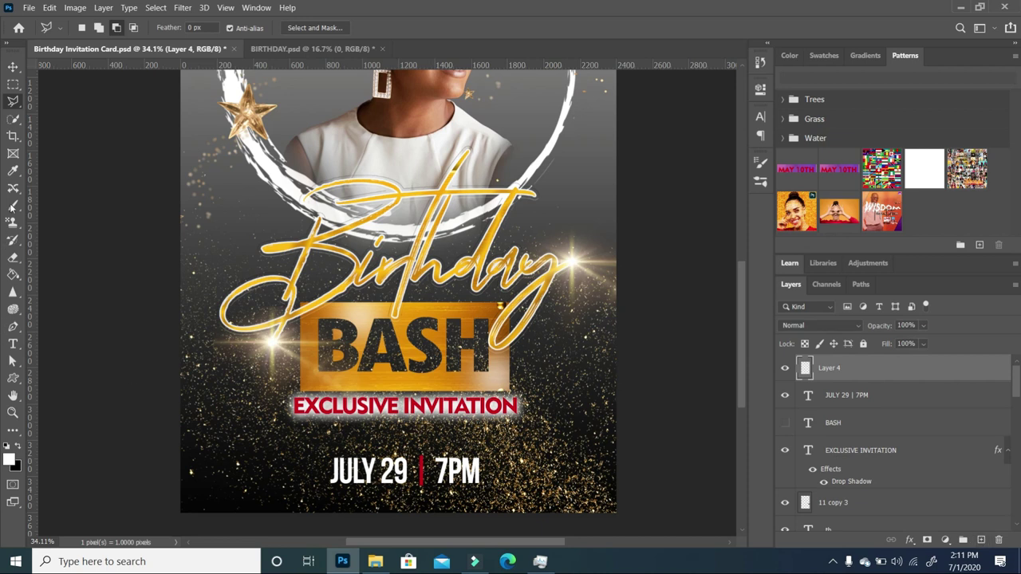
Draw a tapered streak right of 7PM with the Polygonal Lasso, fill it white, and deselect.
{"action": "left_click", "coordinate": [16, 102]}
{"action": "left_click", "coordinate": [608, 471]}
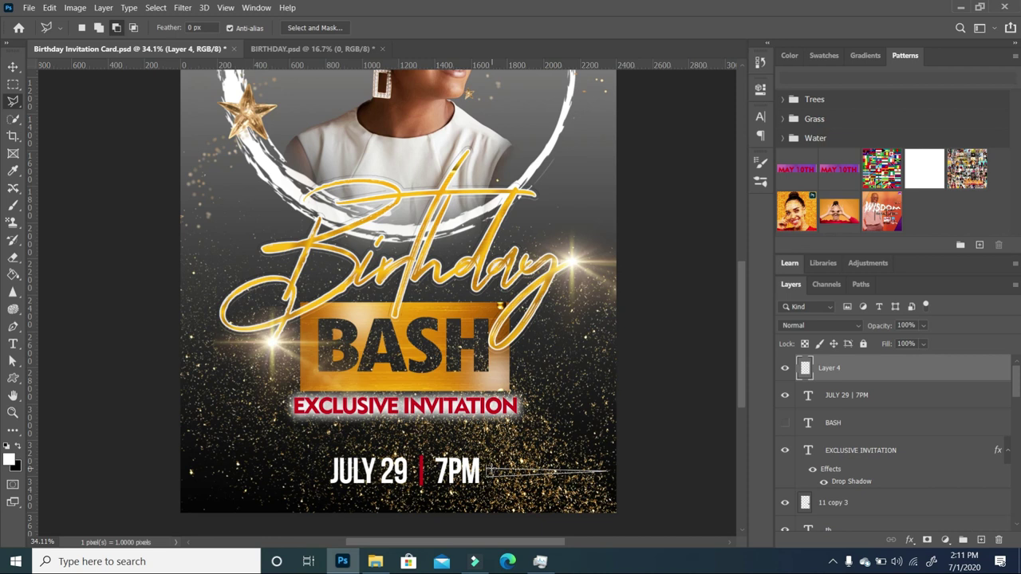
{"action": "left_click", "coordinate": [492, 472]}
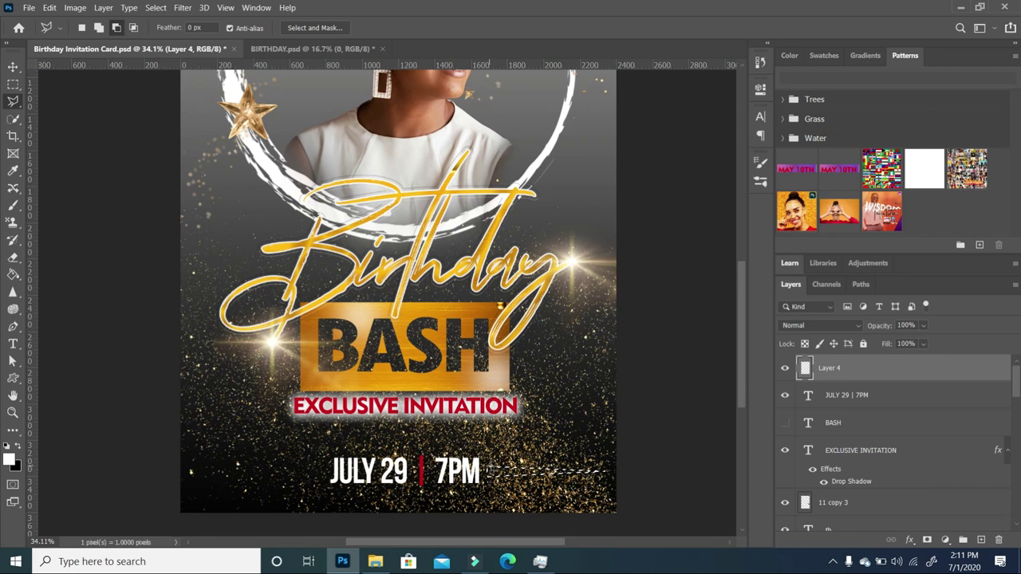
{"action": "left_click", "coordinate": [13, 274]}
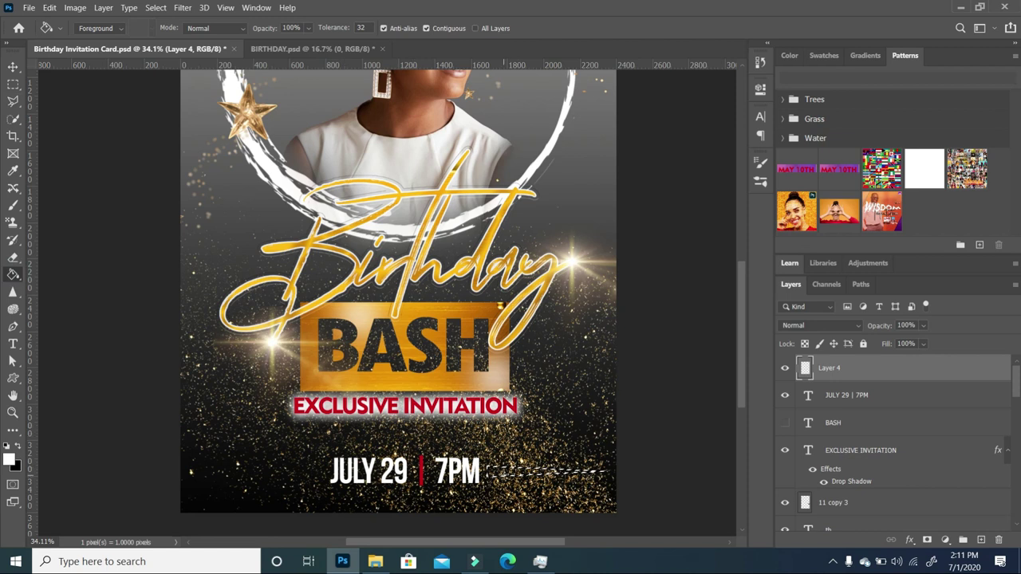
{"action": "left_click", "coordinate": [504, 474]}
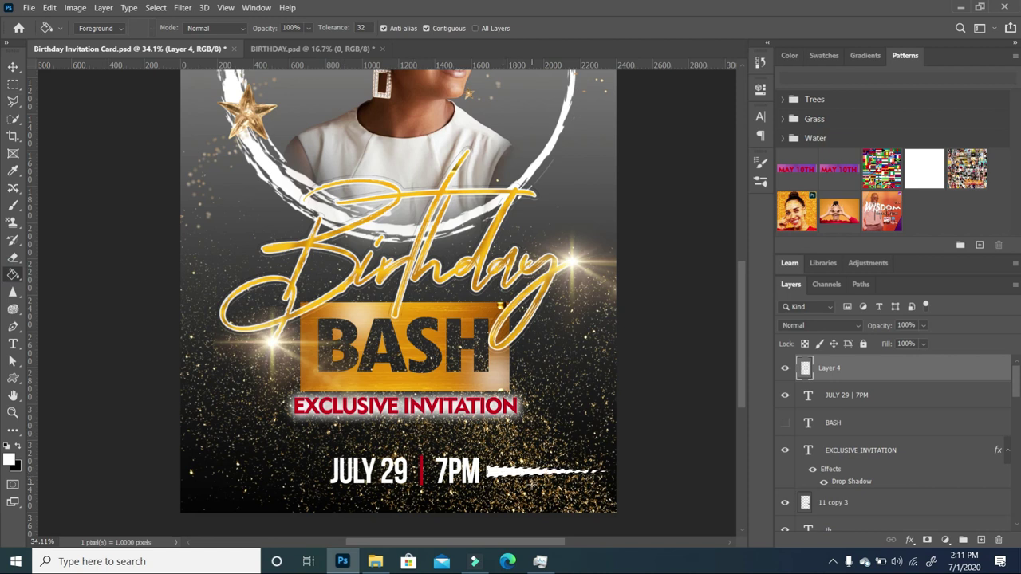
{"action": "key", "text": "ctrl+d"}
Soften the streak with a 6.4-pixel Gaussian Blur.
{"action": "left_click", "coordinate": [184, 8]}
{"action": "mouse_move", "coordinate": [204, 174]}
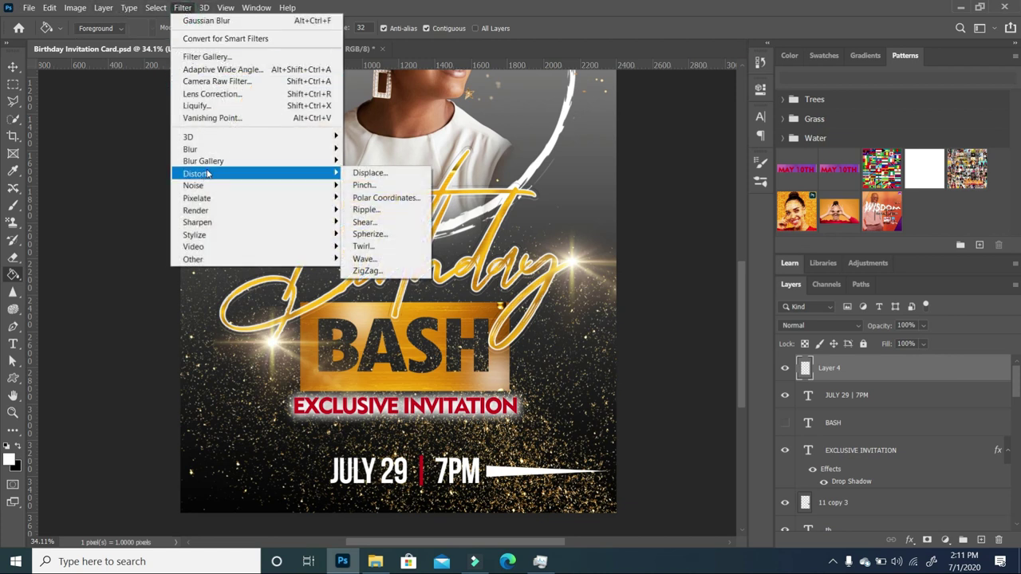
{"action": "mouse_move", "coordinate": [211, 149]}
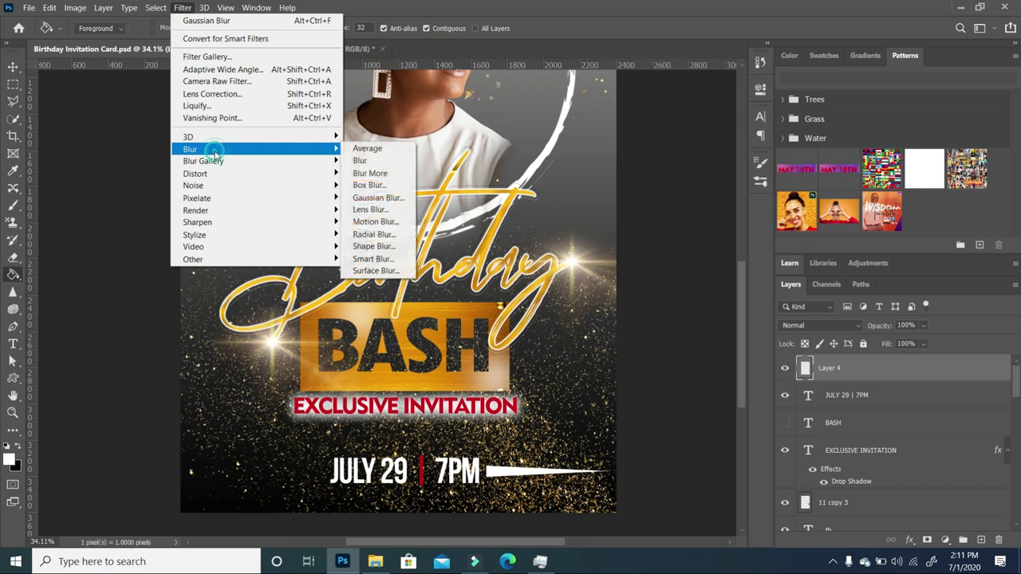
{"action": "left_click", "coordinate": [375, 197]}
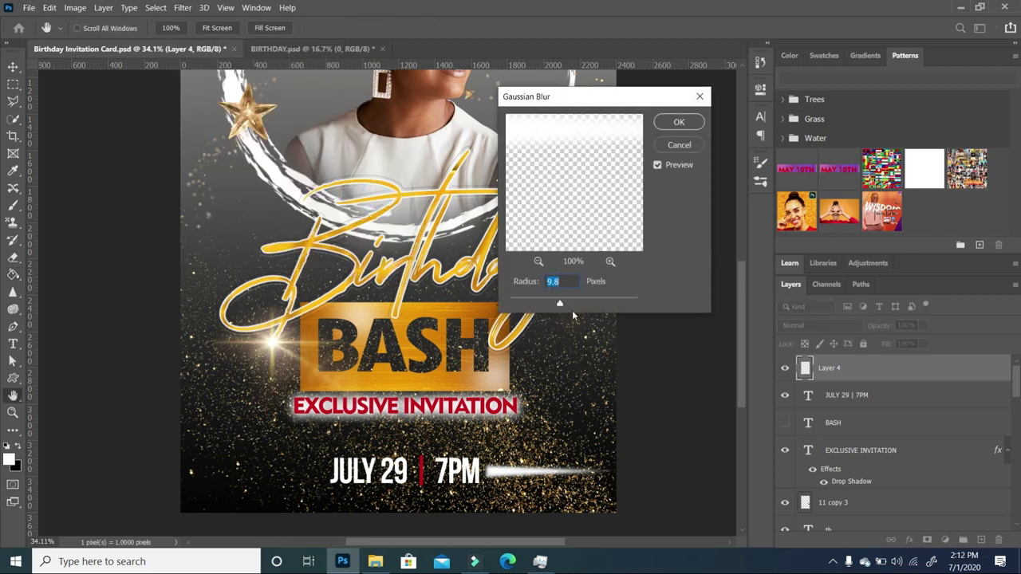
{"action": "left_click_drag", "start_coordinate": [559, 304], "coordinate": [549, 305]}
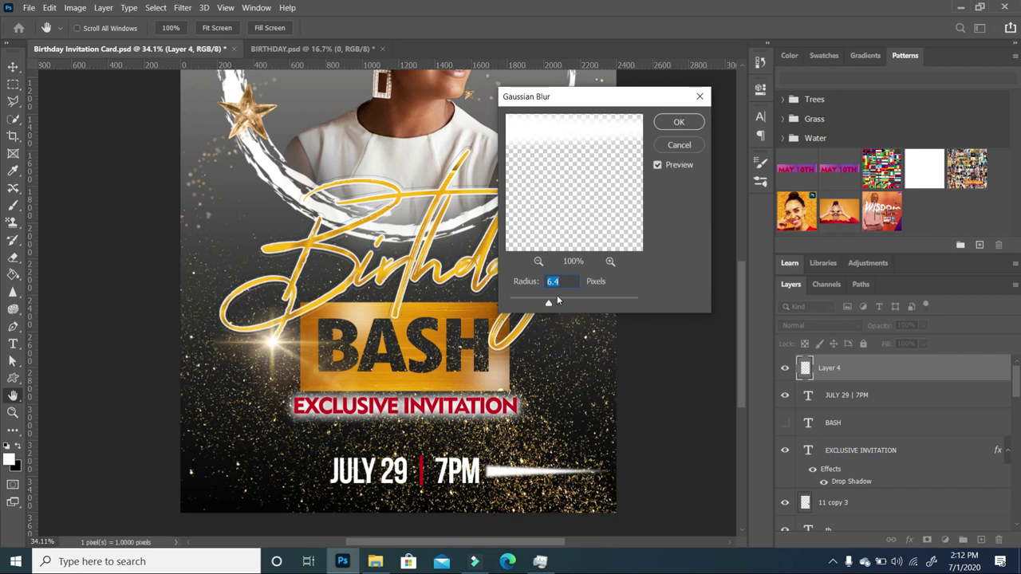
{"action": "left_click", "coordinate": [682, 125]}
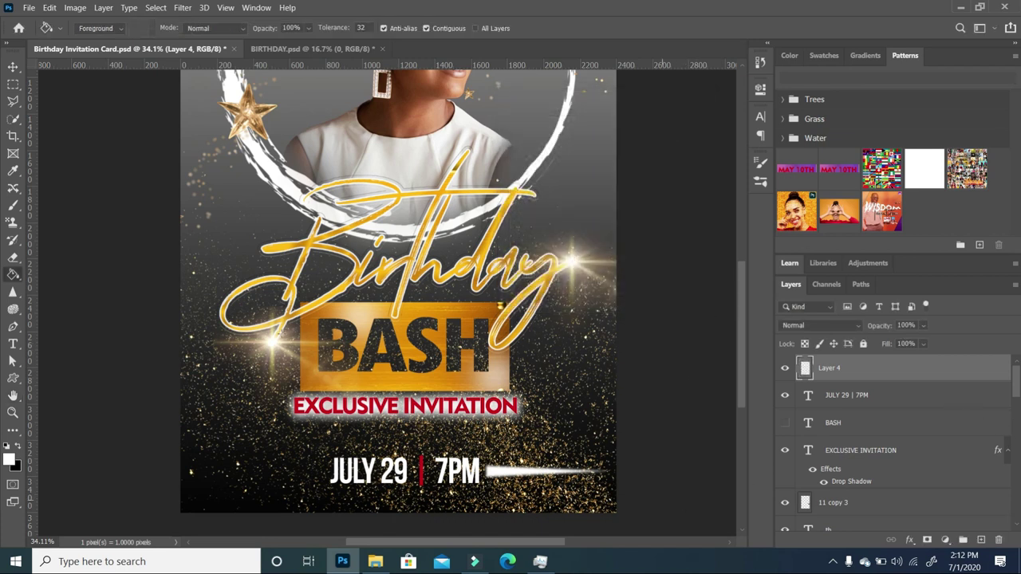
Duplicate Layer 4 to create Layer 4 copy.
{"action": "left_click", "coordinate": [12, 66]}
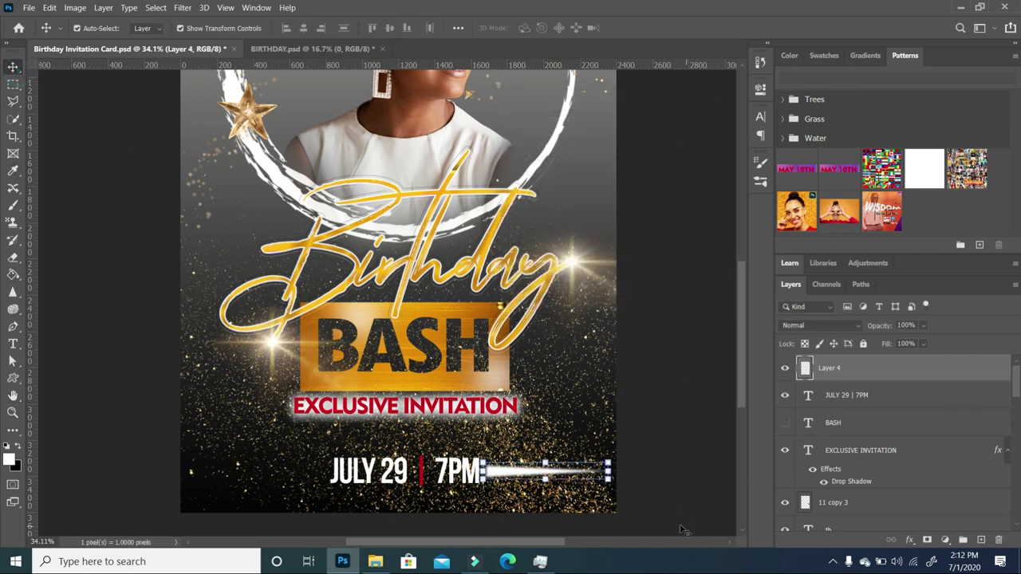
{"action": "left_click", "coordinate": [644, 500]}
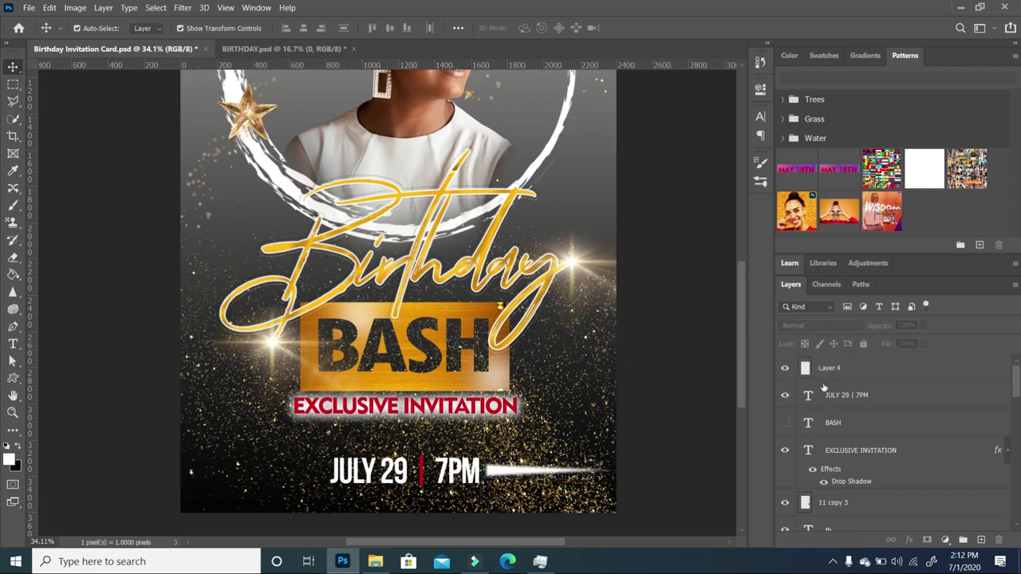
{"action": "left_click", "coordinate": [917, 368]}
{"action": "left_click_drag", "start_coordinate": [920, 375], "coordinate": [983, 541]}
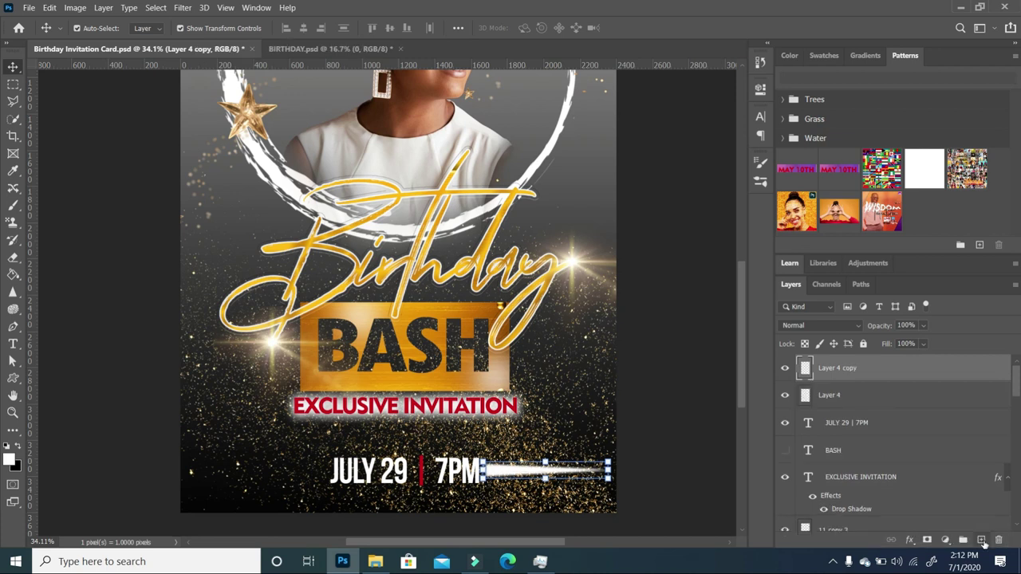
Flip the Layer 4 copy horizontally and position it left of JULY 29.
{"action": "left_click_drag", "start_coordinate": [496, 475], "coordinate": [270, 474]}
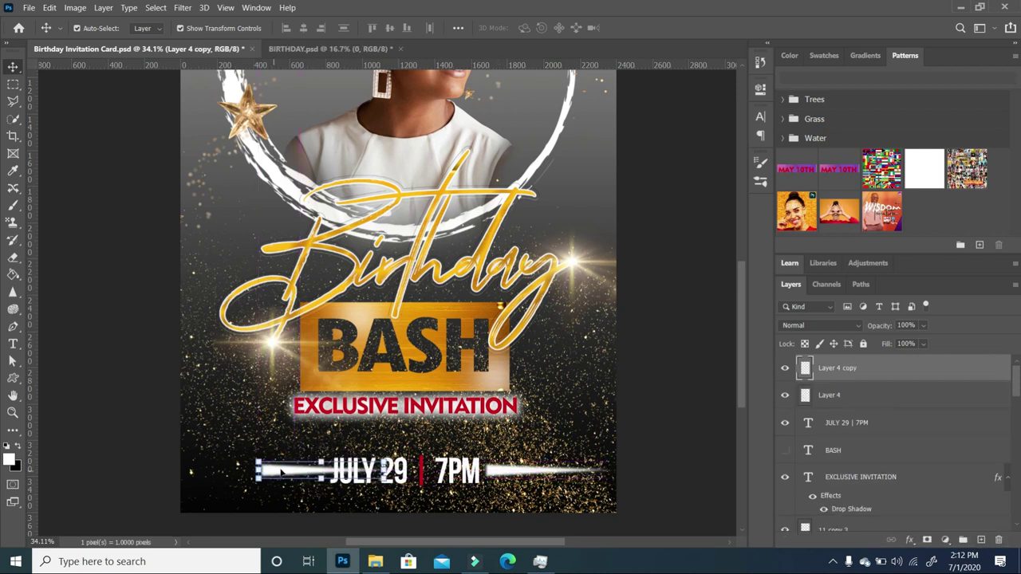
{"action": "left_click", "coordinate": [49, 8]}
{"action": "left_click", "coordinate": [126, 297]}
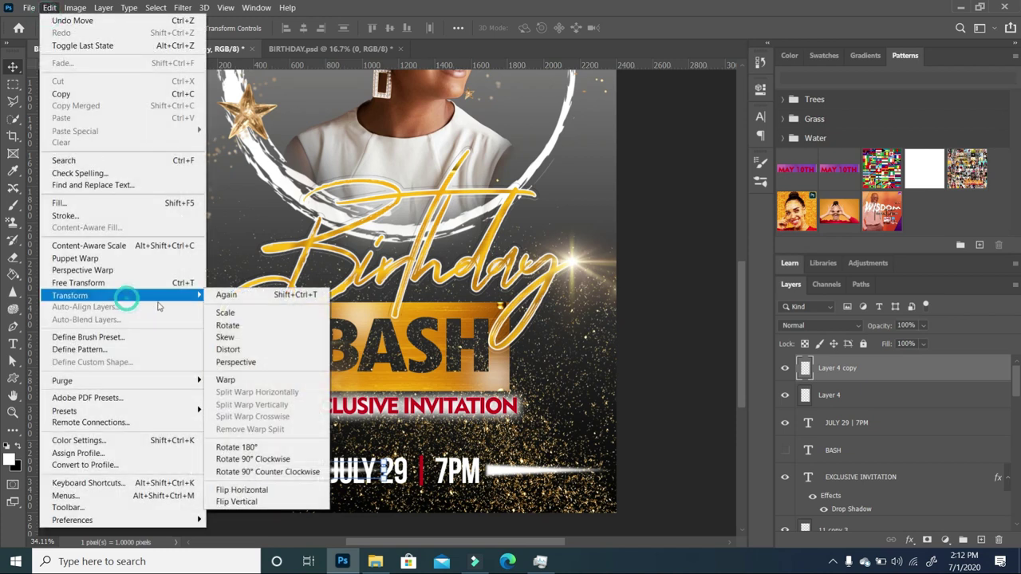
{"action": "left_click", "coordinate": [242, 490]}
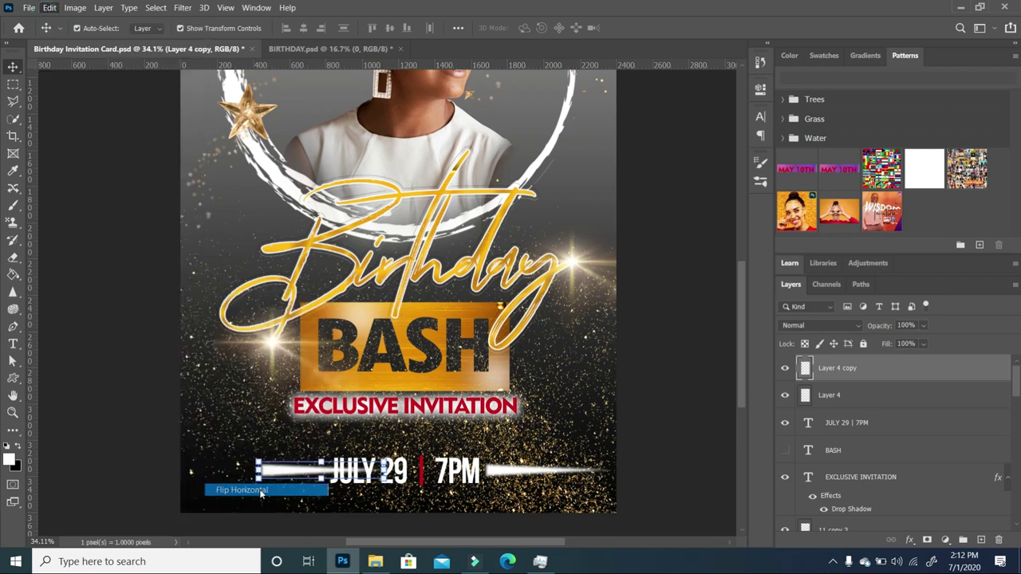
{"action": "left_click_drag", "start_coordinate": [328, 471], "coordinate": [289, 471]}
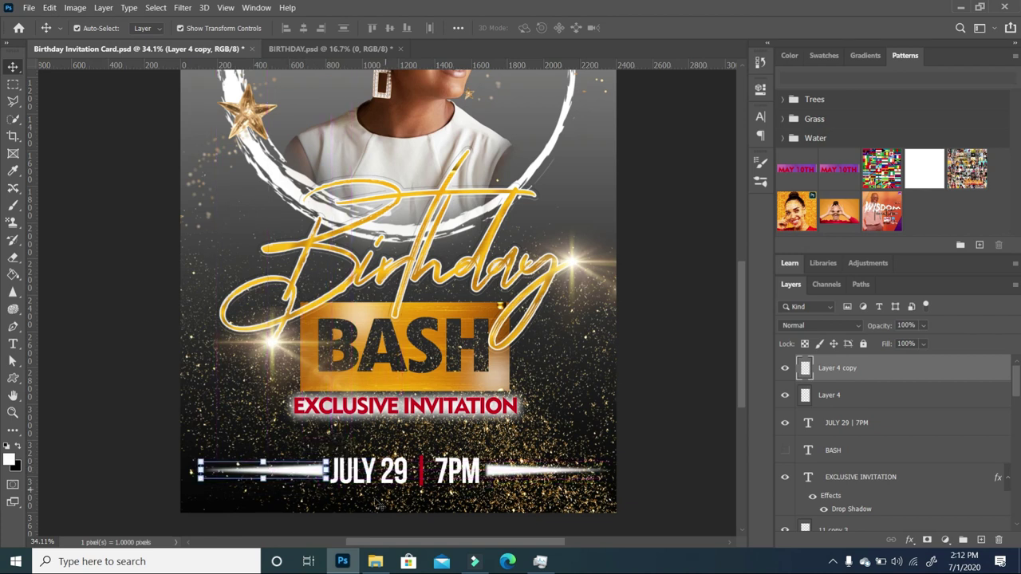
{"action": "left_click", "coordinate": [380, 504]}
Add the venue address line in 30 pt text and centre it under the date.
{"action": "scroll", "coordinate": [456, 319], "scroll_direction": "down", "scroll_amount": 1}
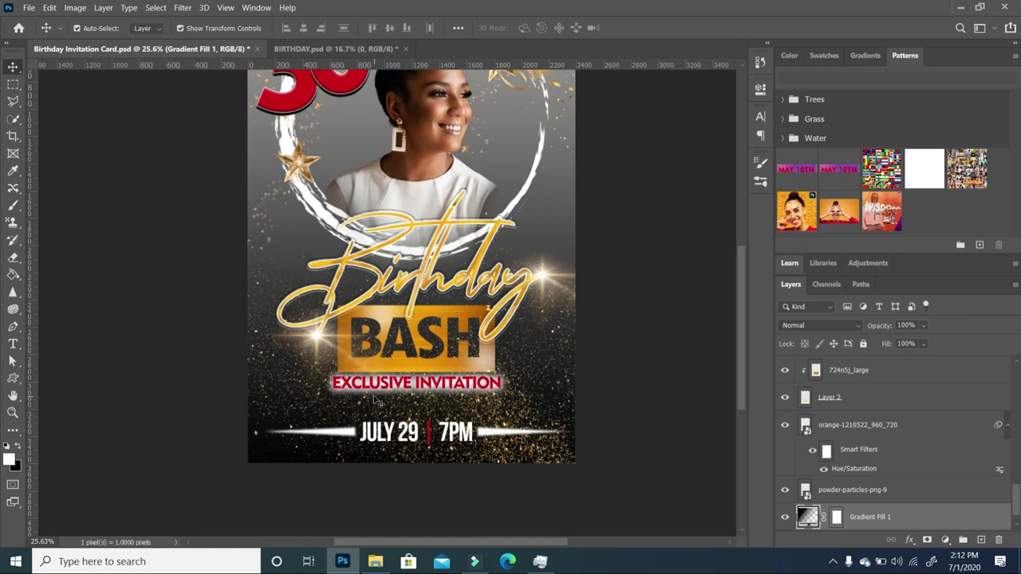
{"action": "left_click", "coordinate": [13, 344]}
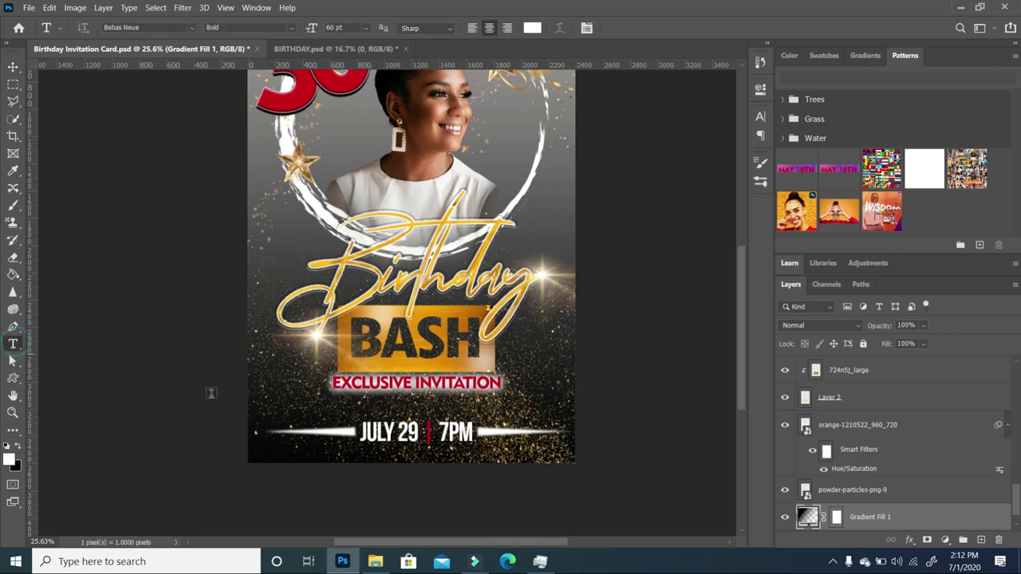
{"action": "left_click", "coordinate": [300, 458]}
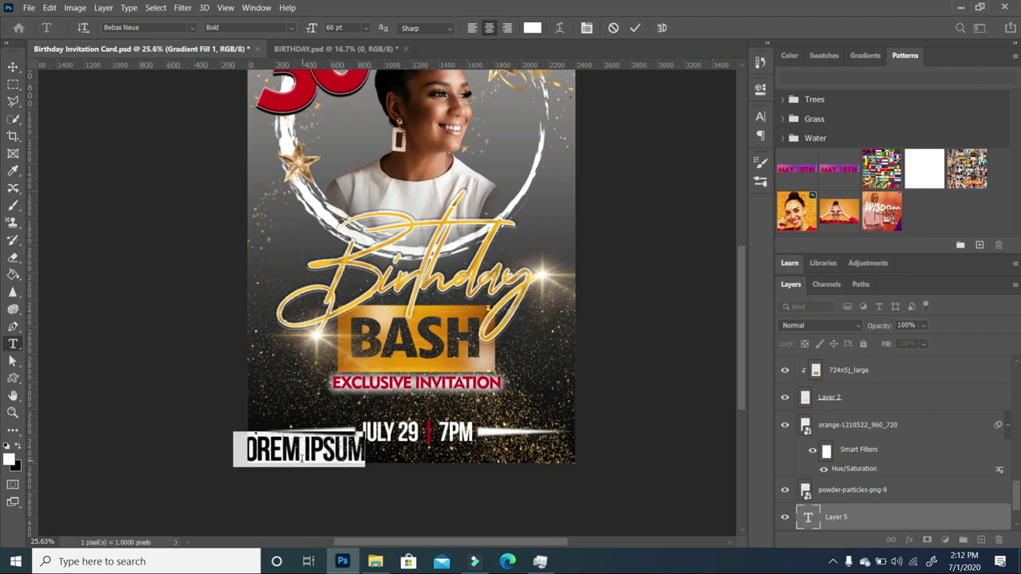
{"action": "left_click", "coordinate": [365, 28]}
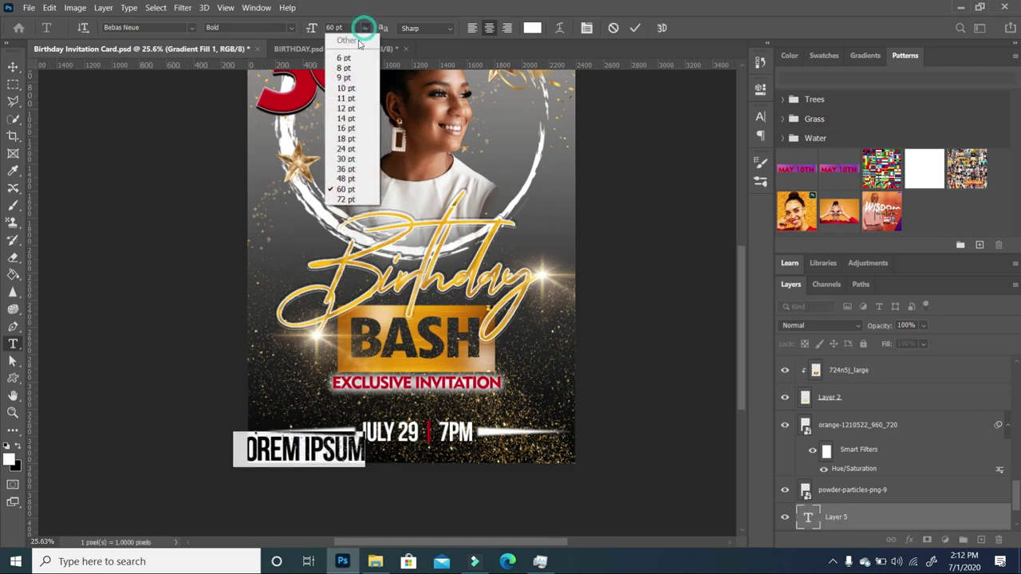
{"action": "left_click", "coordinate": [347, 163]}
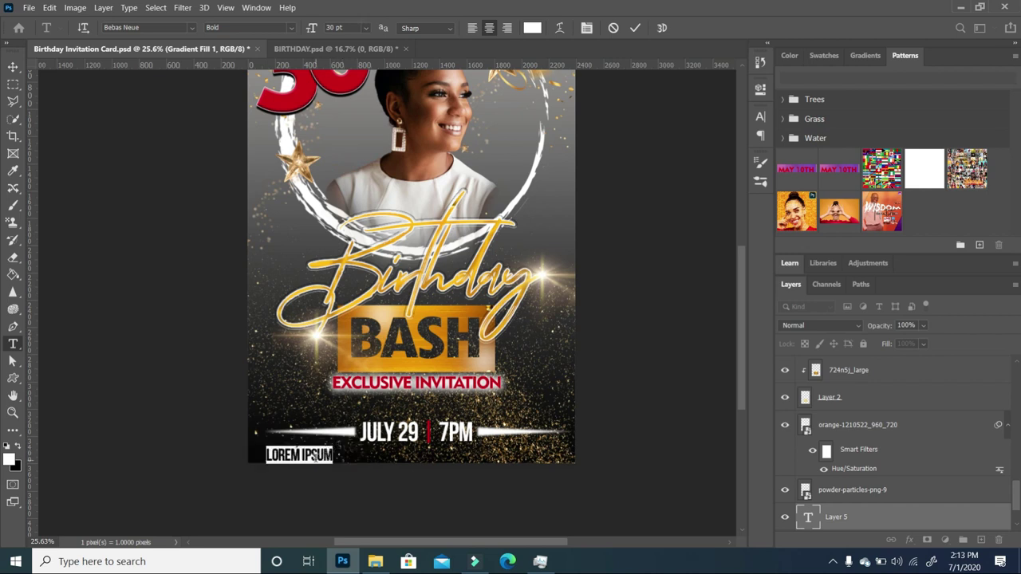
{"action": "type", "text": "1000"}
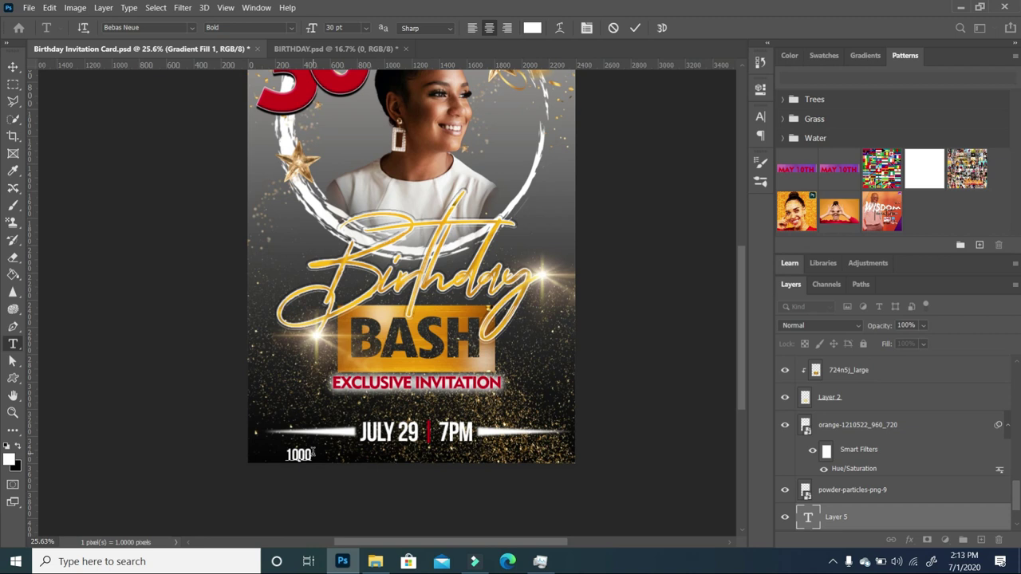
{"action": "type", "text": " OAKS"}
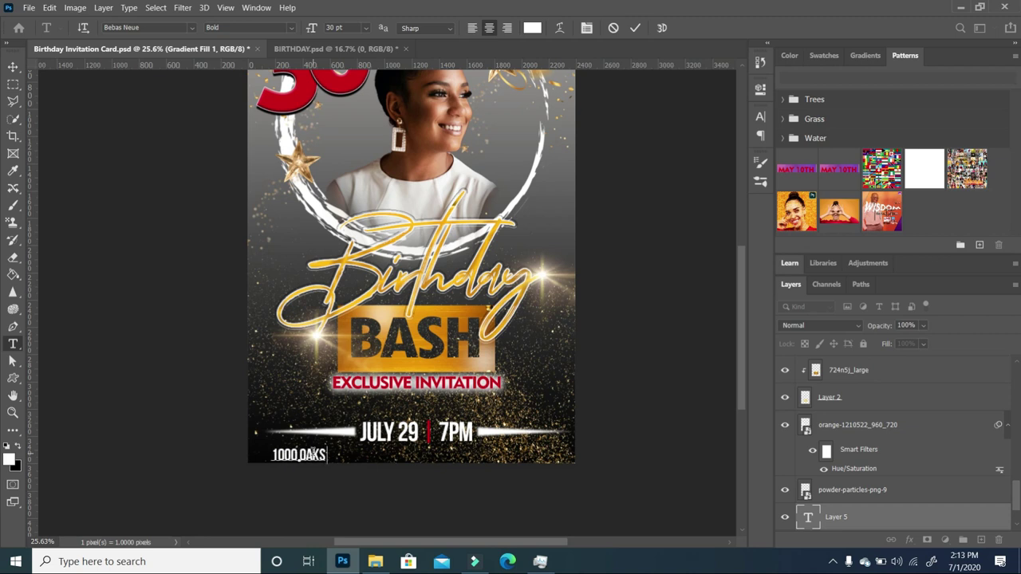
{"action": "type", "text": " DRIVE, NEW YORK, NJ10001"}
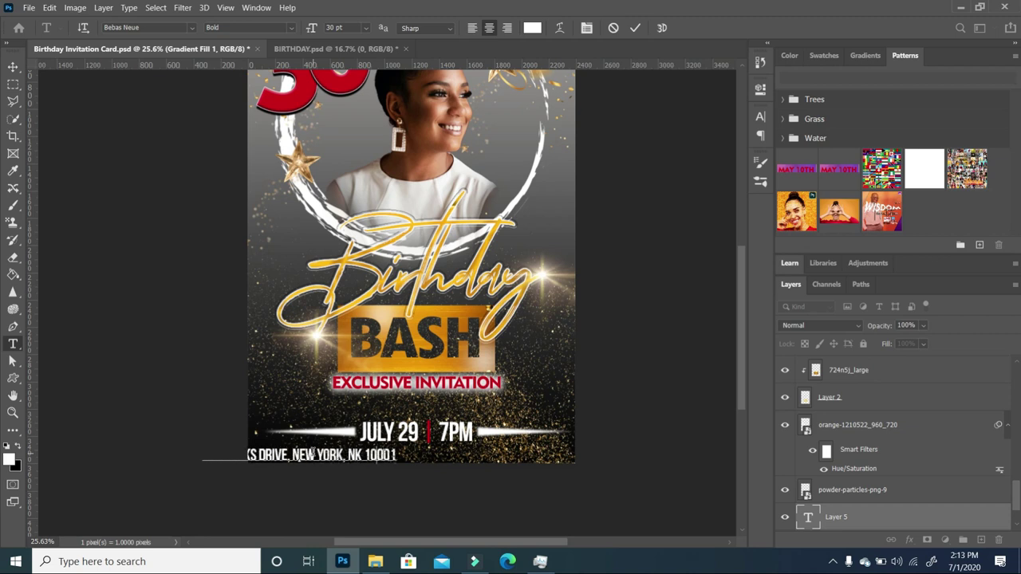
{"action": "left_click", "coordinate": [12, 66]}
{"action": "left_click_drag", "start_coordinate": [337, 456], "coordinate": [451, 454]}
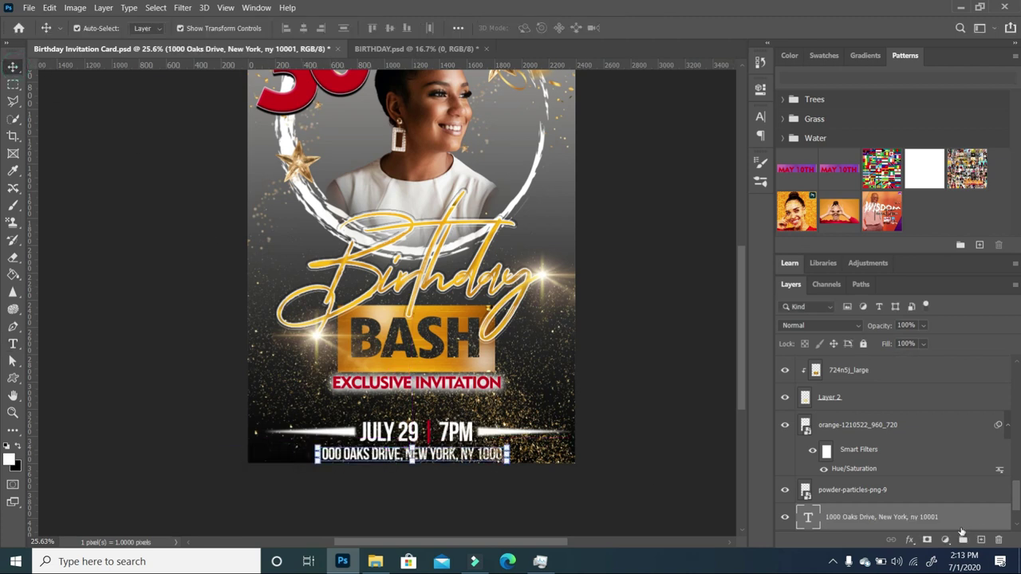
Move the address layer higher in the stack and change its font to Arial.
{"action": "left_click_drag", "start_coordinate": [887, 520], "coordinate": [911, 376]}
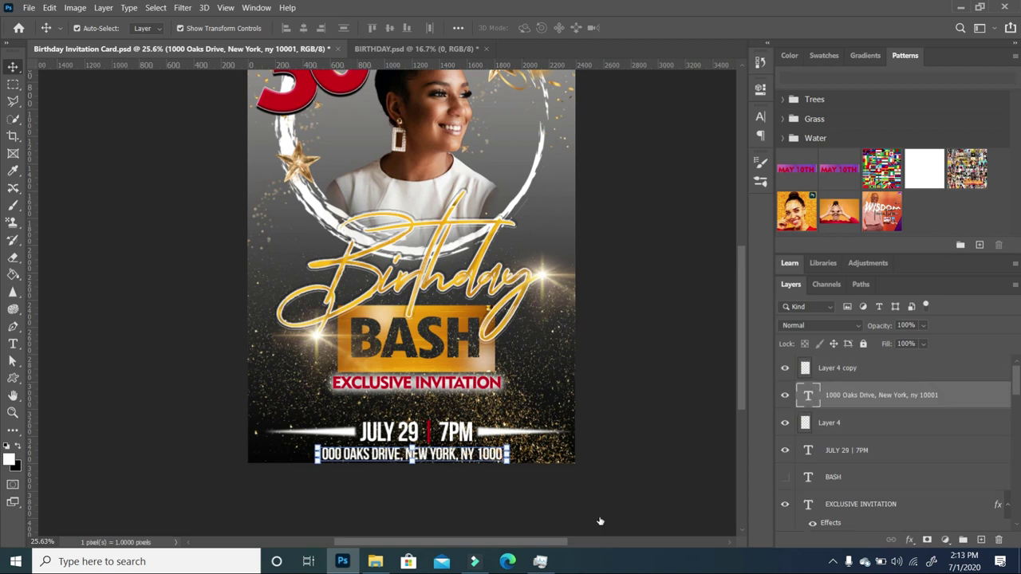
{"action": "left_click", "coordinate": [527, 507]}
{"action": "left_click", "coordinate": [462, 459]}
{"action": "key", "text": "t"}
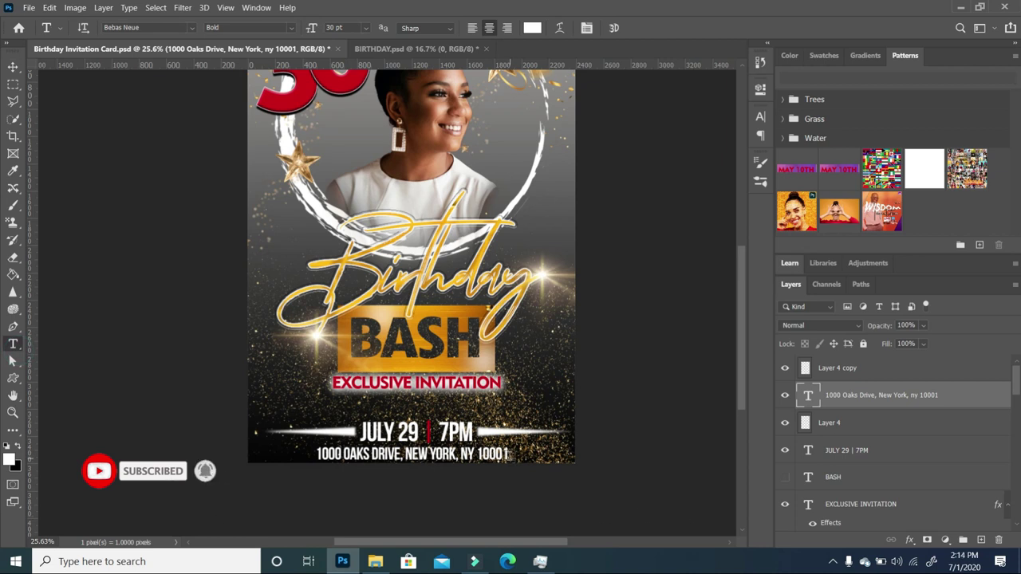
{"action": "left_click_drag", "start_coordinate": [505, 453], "coordinate": [317, 453]}
{"action": "left_click", "coordinate": [147, 28]}
{"action": "left_click", "coordinate": [160, 127]}
{"action": "key", "text": "ctrl+Return"}
Scale the address text down to about 74% and nudge it slightly up.
{"action": "key", "text": "ctrl+t"}
{"action": "left_click_drag", "start_coordinate": [552, 462], "coordinate": [531, 461]}
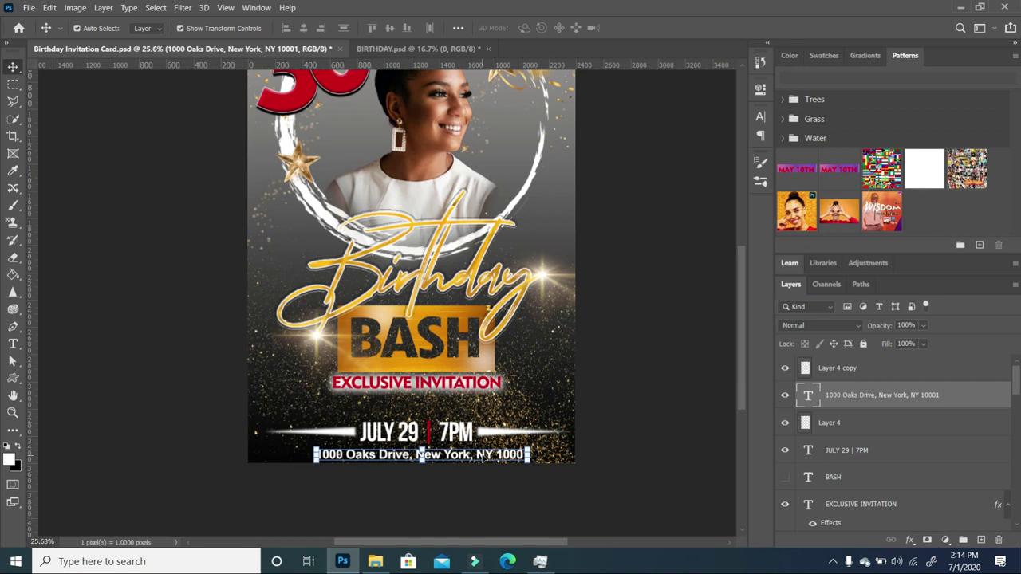
{"action": "left_click", "coordinate": [501, 500]}
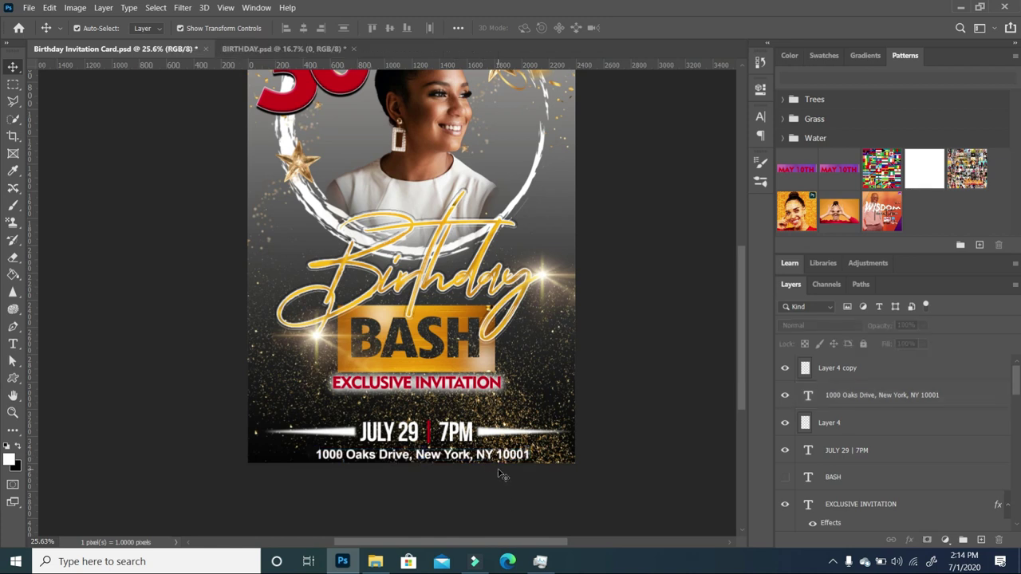
{"action": "left_click", "coordinate": [498, 457]}
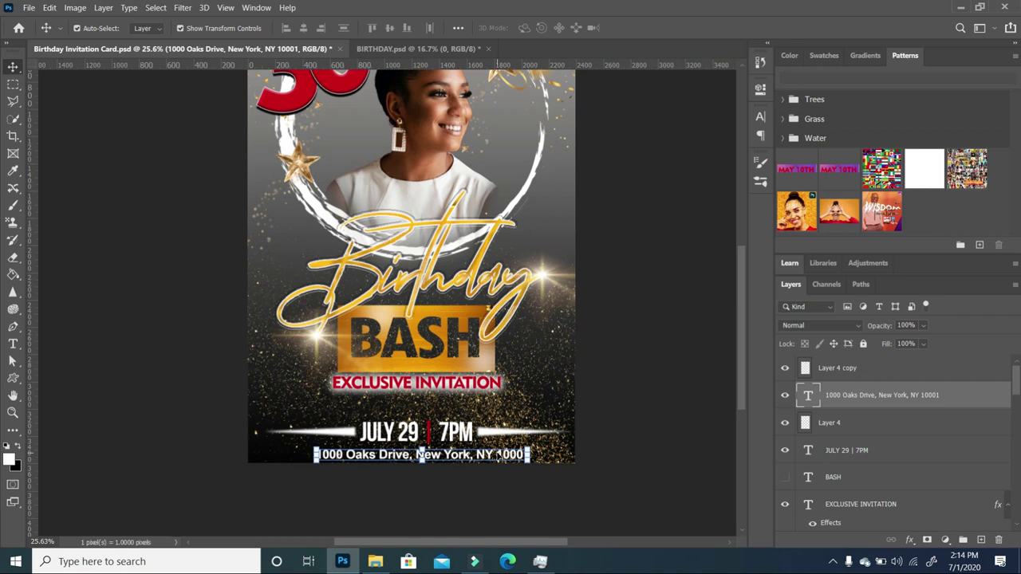
{"action": "left_click_drag", "start_coordinate": [498, 453], "coordinate": [497, 452]}
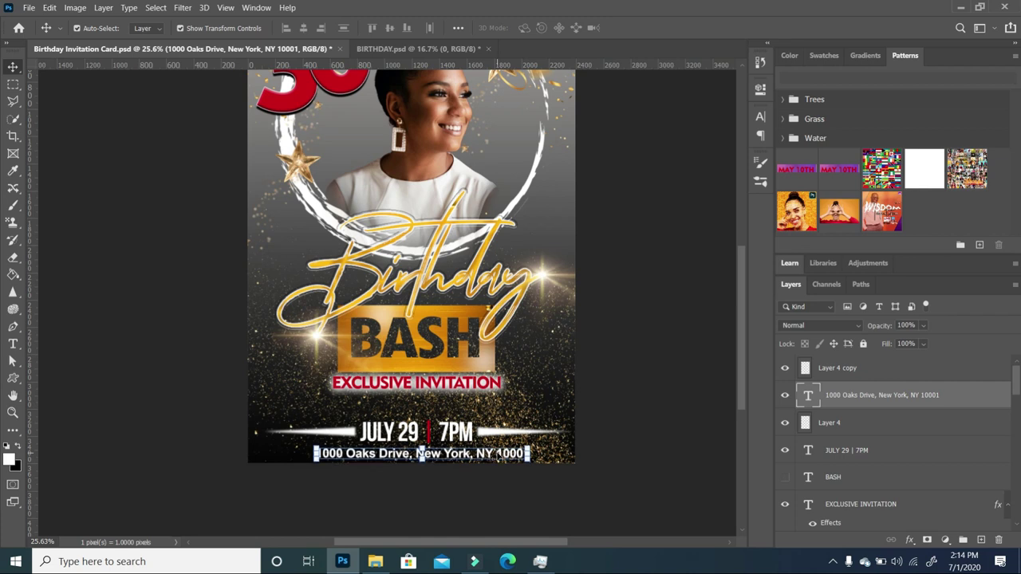
{"action": "left_click", "coordinate": [604, 459]}
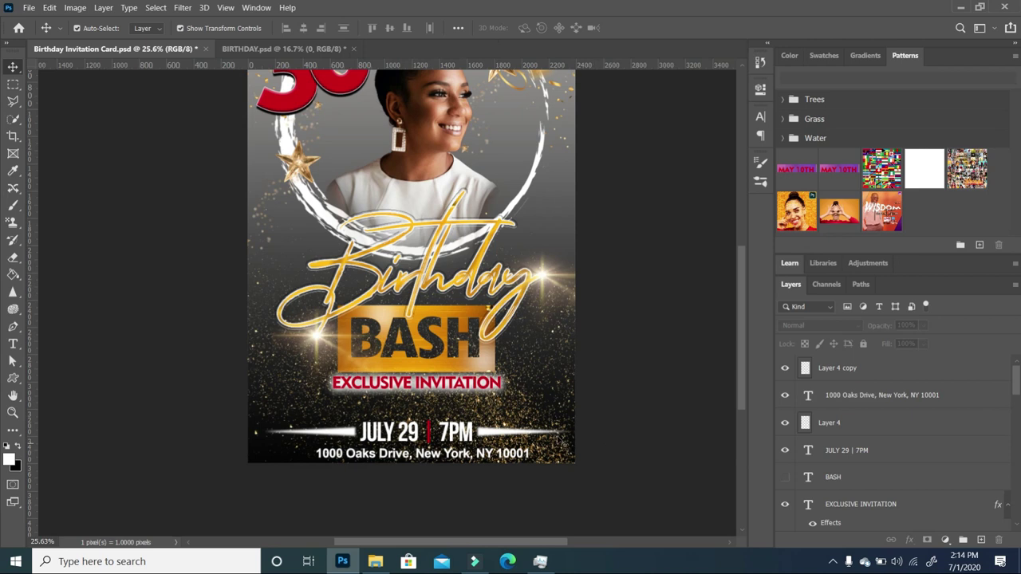
{"action": "key", "text": "ctrl+0"}
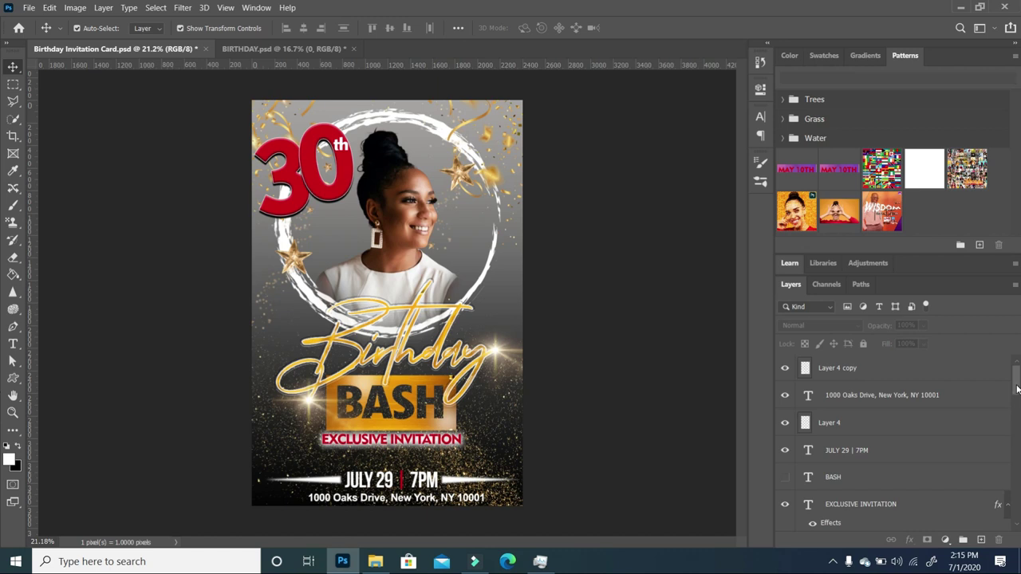
Select all the flyer's layers and put them into Group 1.
{"action": "left_click", "coordinate": [882, 373]}
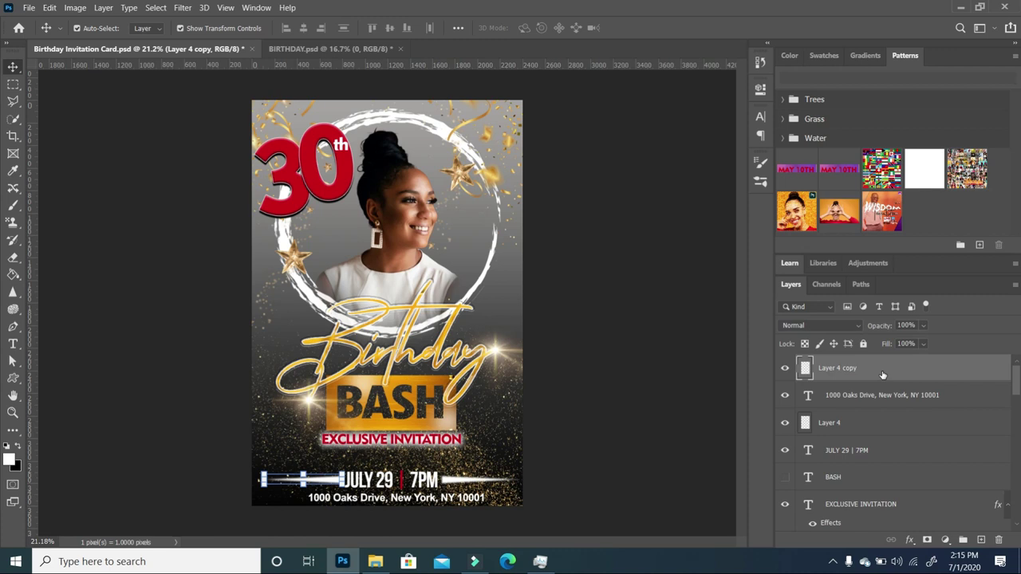
{"action": "left_click_drag", "start_coordinate": [1017, 387], "coordinate": [1017, 510]}
{"action": "left_click", "coordinate": [887, 526], "text": "shift"}
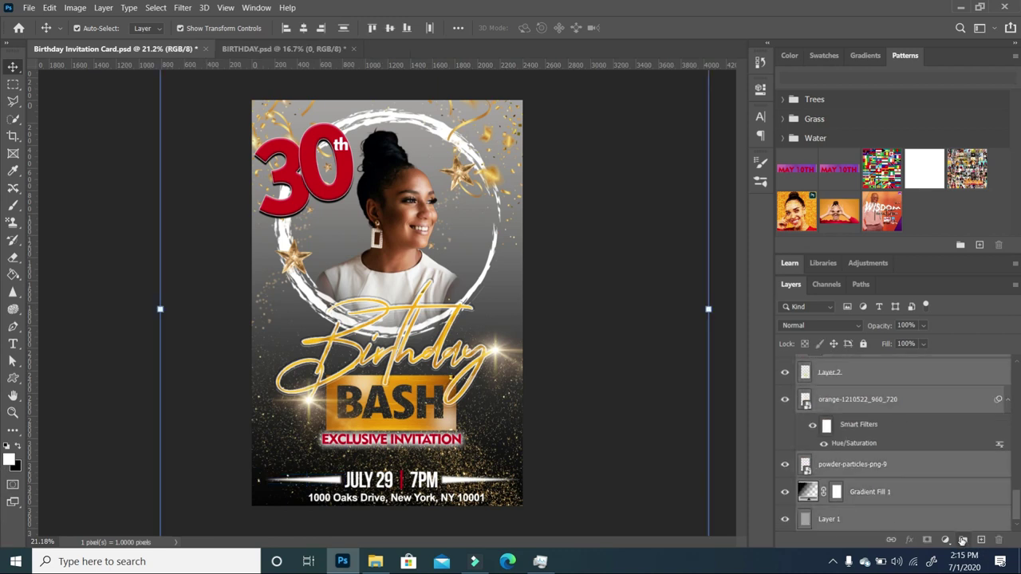
{"action": "left_click", "coordinate": [963, 541]}
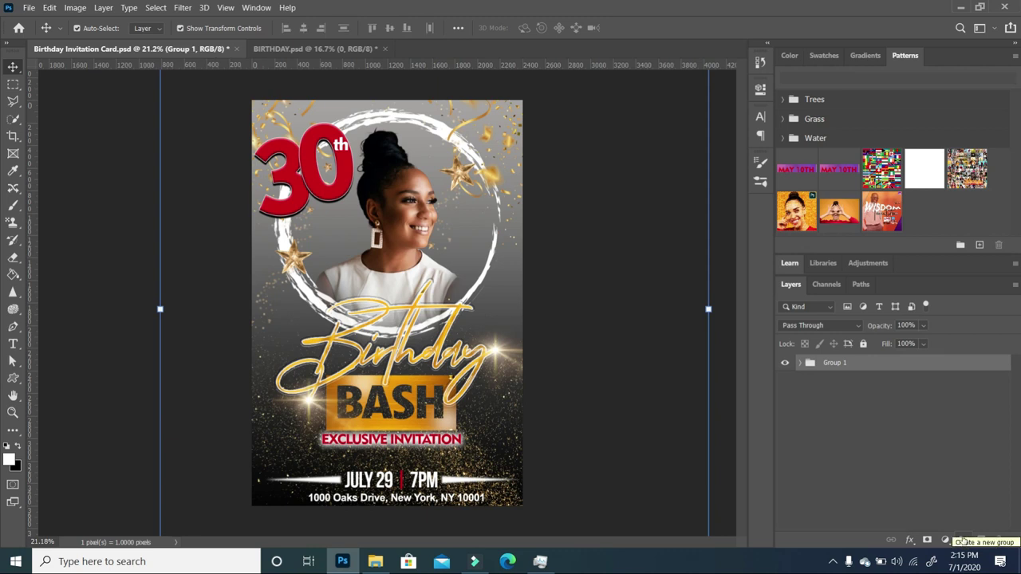
Stamp the visible layers into a merged Layer 5 above Group 1.
{"action": "left_click", "coordinate": [531, 423]}
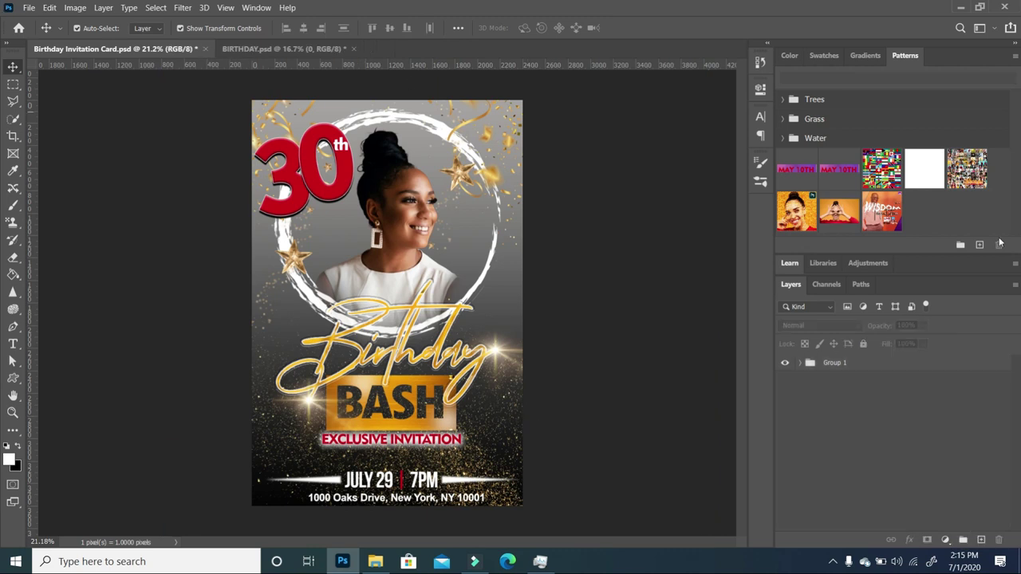
{"action": "left_click", "coordinate": [883, 367]}
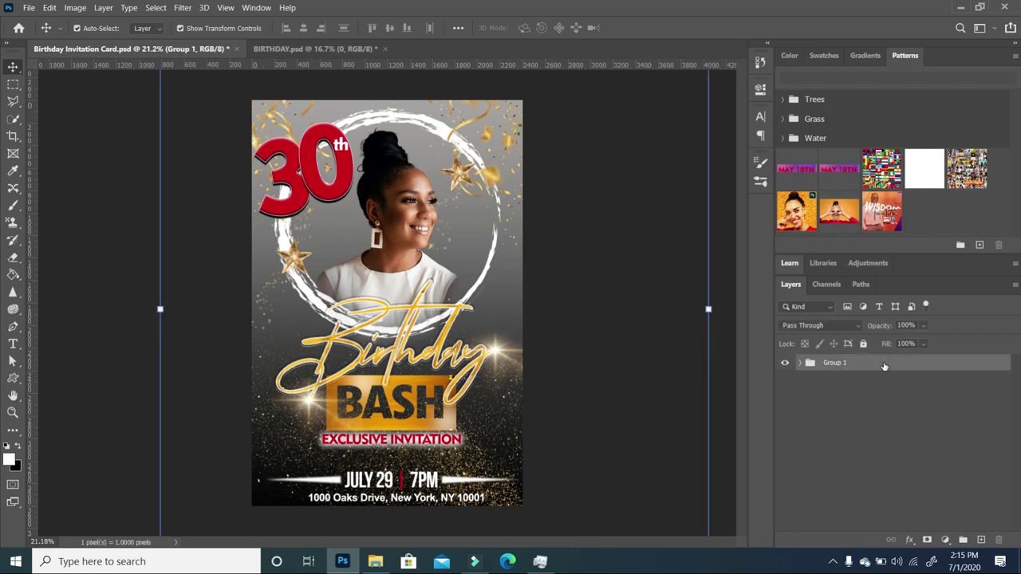
{"action": "key", "text": "ctrl"}
{"action": "key", "text": "ctrl+shift+alt+e"}
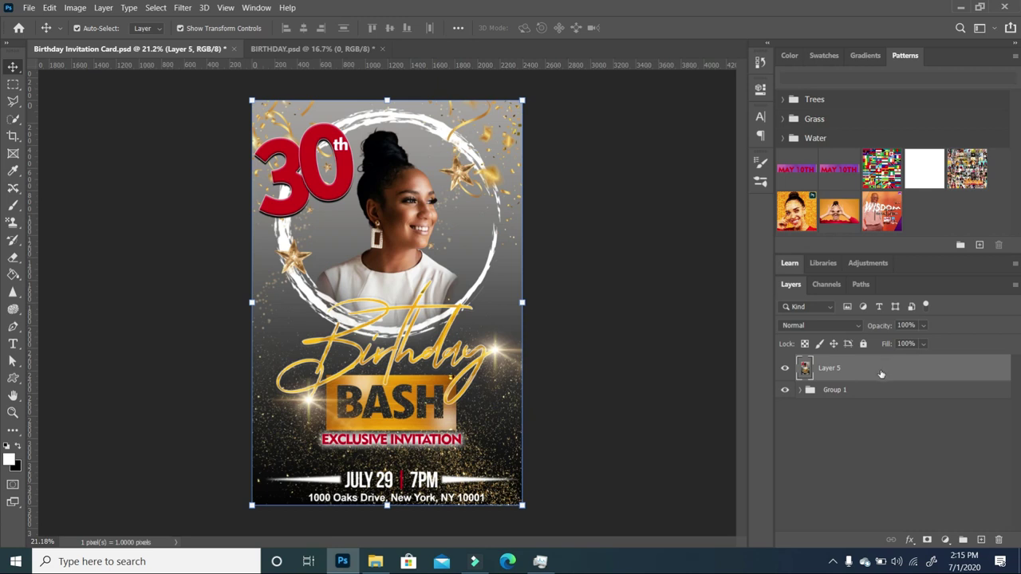
Hide Group 1 and grade Layer 5 in Camera Raw: Exposure -0.50, Contrast +50, Highlights +36, Blacks +10, Vibrance +72, Saturation -6.
{"action": "left_click", "coordinate": [784, 390]}
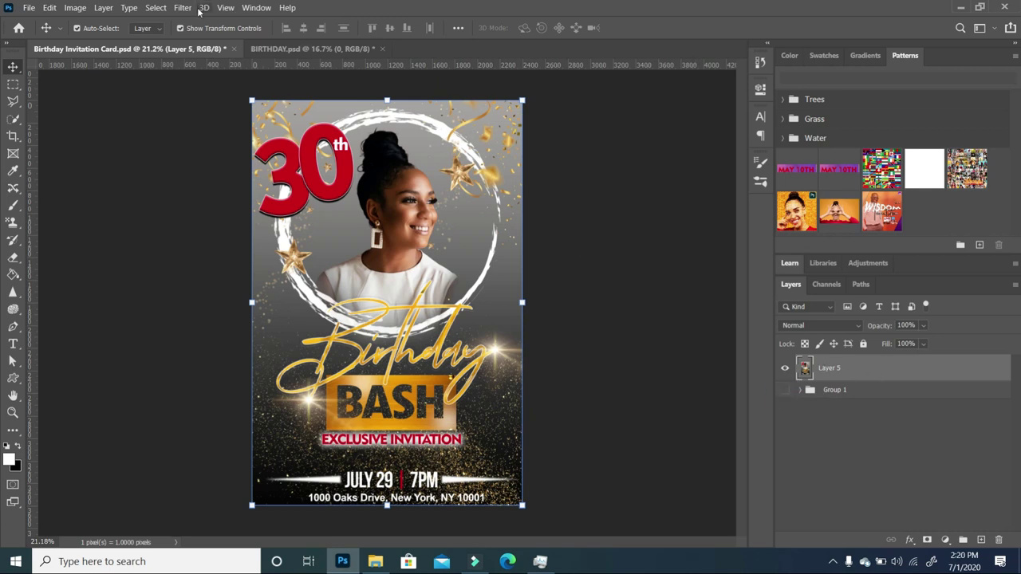
{"action": "left_click", "coordinate": [183, 7]}
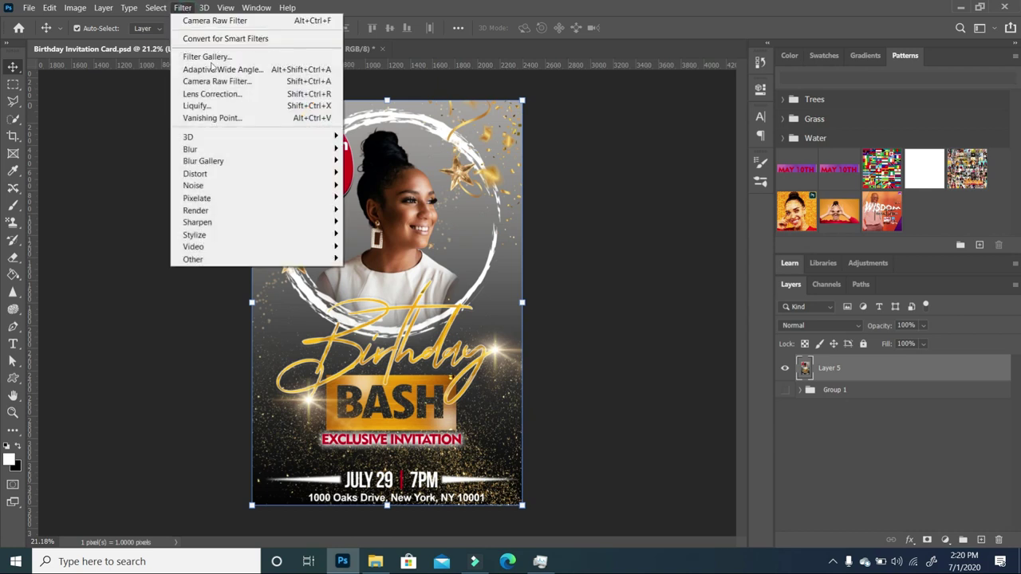
{"action": "left_click", "coordinate": [217, 81]}
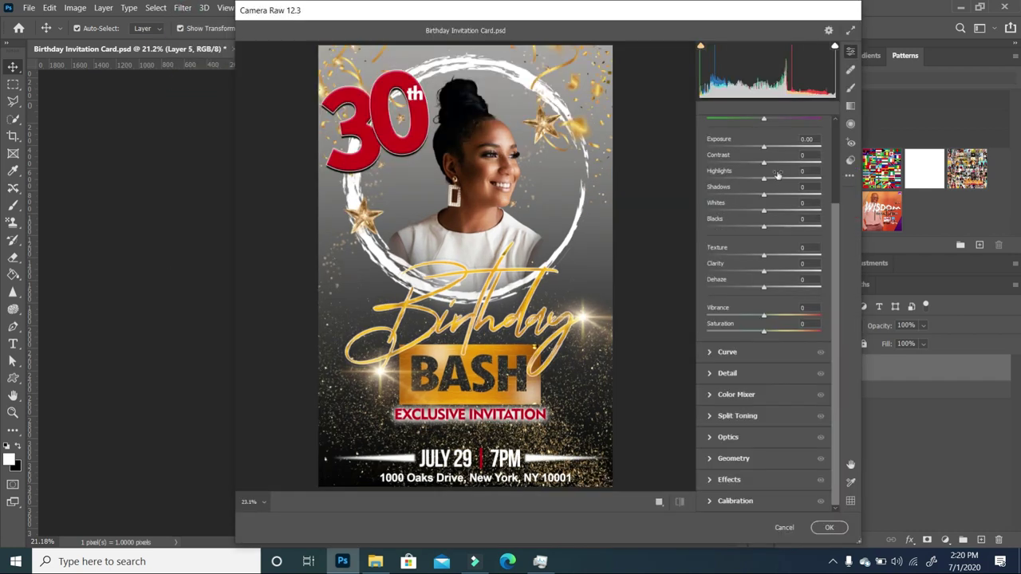
{"action": "left_click_drag", "start_coordinate": [765, 152], "coordinate": [758, 152]}
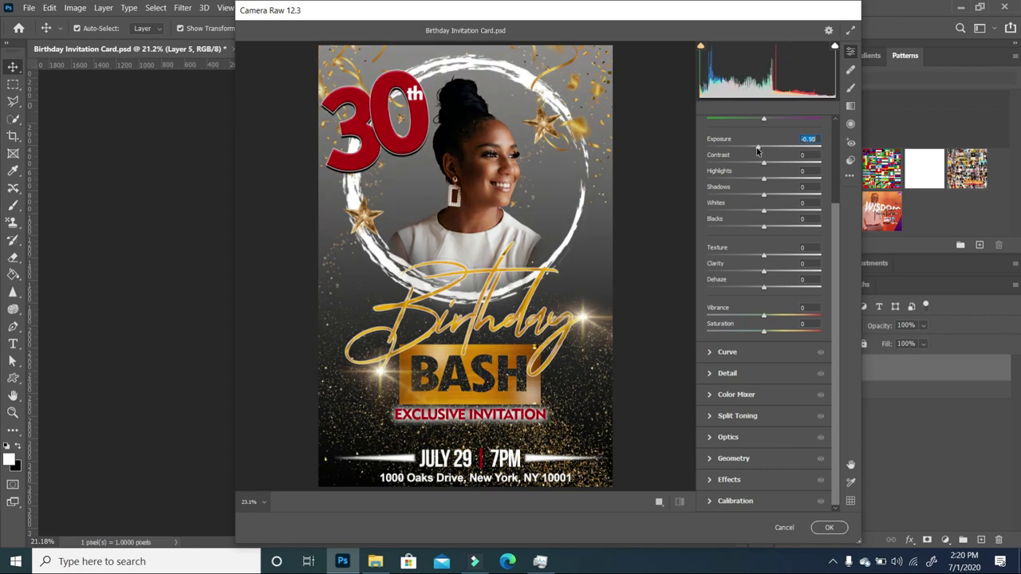
{"action": "left_click_drag", "start_coordinate": [764, 164], "coordinate": [781, 165]}
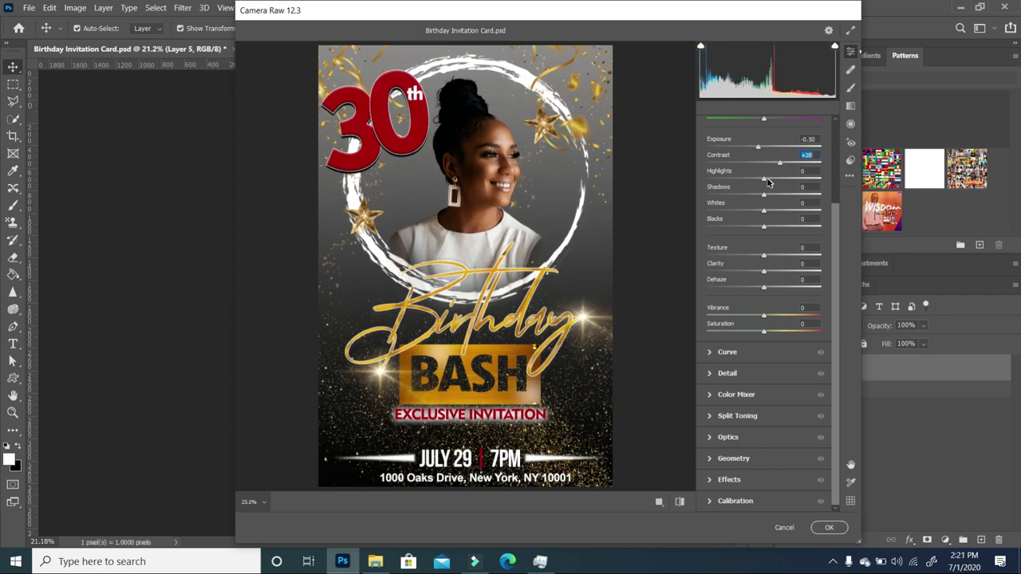
{"action": "left_click_drag", "start_coordinate": [765, 181], "coordinate": [785, 182]}
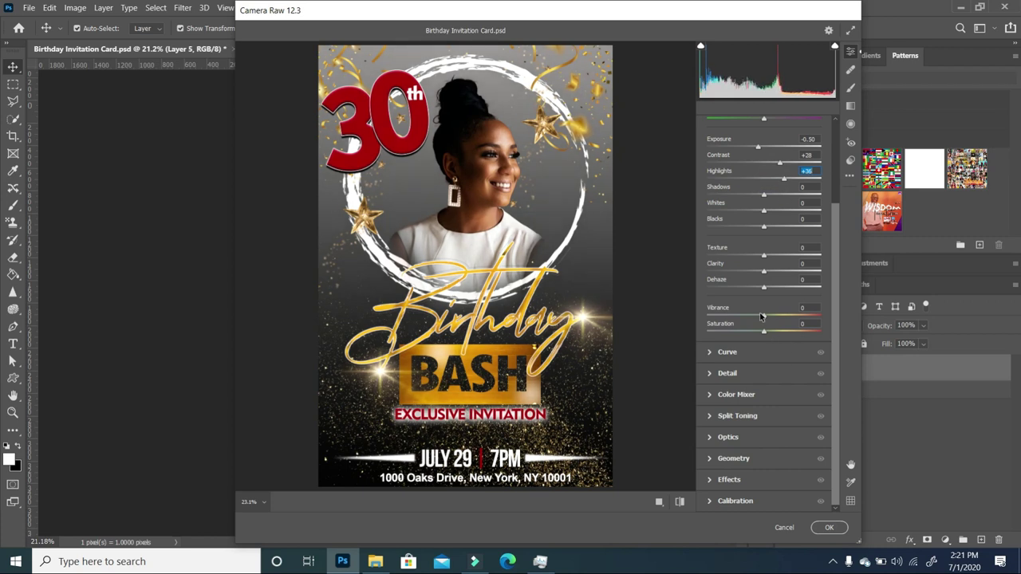
{"action": "mouse_move", "coordinate": [762, 317]}
{"action": "left_mouse_down"}
{"action": "mouse_move", "coordinate": [809, 318]}
{"action": "mouse_move", "coordinate": [760, 333]}
{"action": "left_mouse_up"}
{"action": "left_click_drag", "start_coordinate": [780, 162], "coordinate": [794, 166]}
{"action": "mouse_move", "coordinate": [763, 226]}
{"action": "left_mouse_down"}
{"action": "mouse_move", "coordinate": [797, 228]}
{"action": "mouse_move", "coordinate": [748, 229]}
{"action": "mouse_move", "coordinate": [771, 230]}
{"action": "left_mouse_up"}
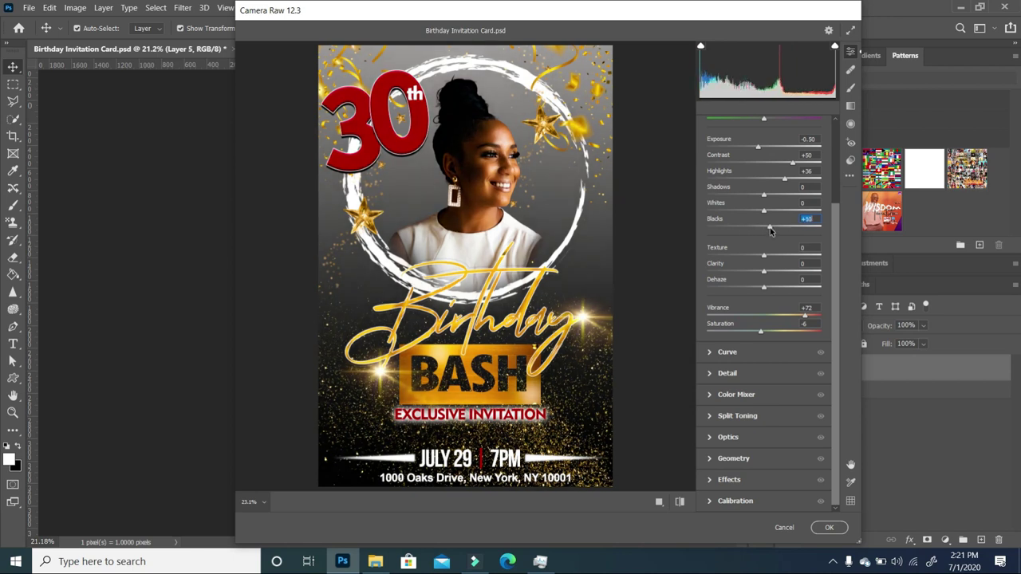
{"action": "left_click", "coordinate": [828, 528]}
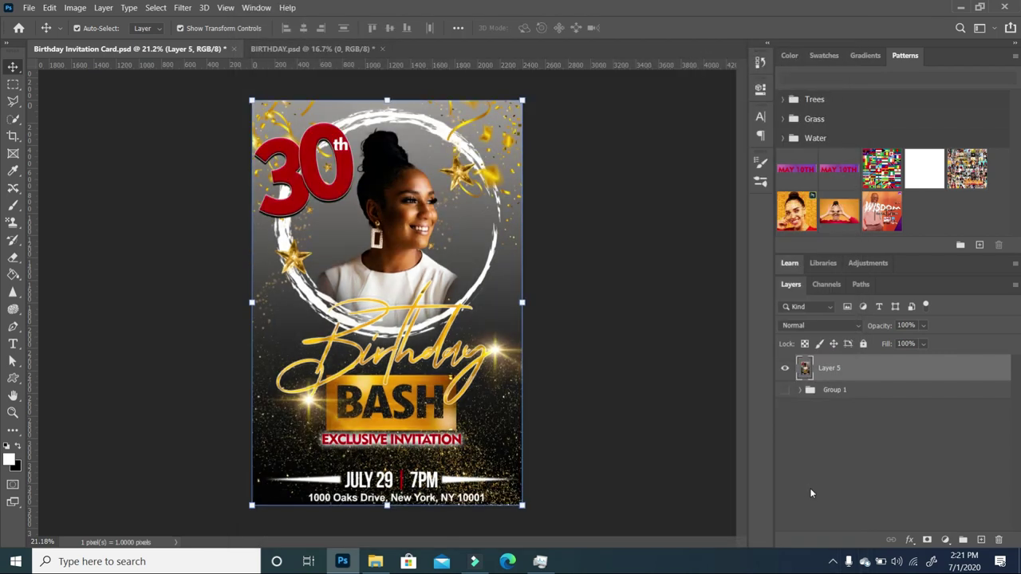
Make Group 1 visible again, then toggle Layer 5 twice to compare the flyer with and without the Camera Raw grade.
{"action": "left_click", "coordinate": [786, 391]}
{"action": "left_click", "coordinate": [785, 368]}
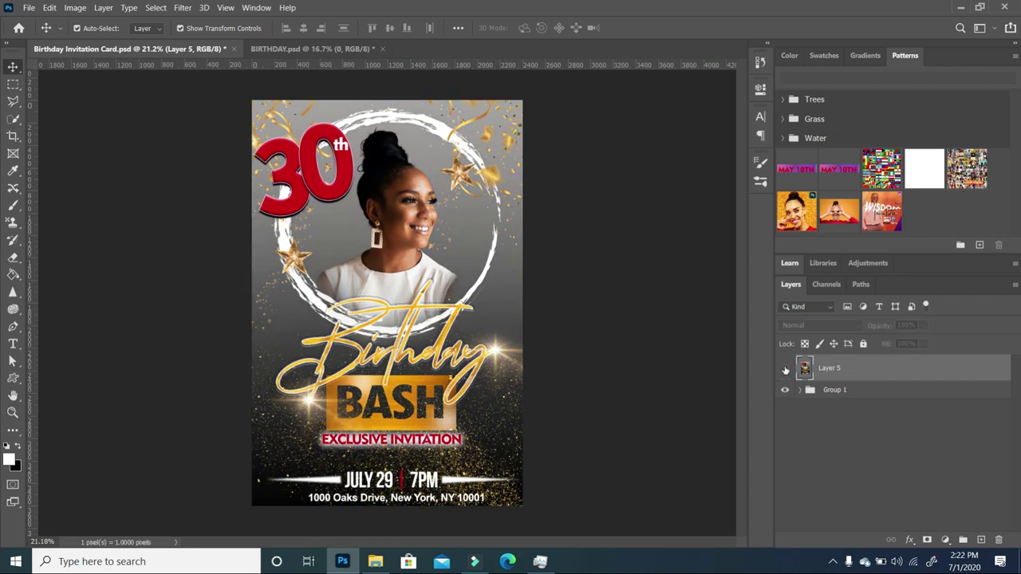
{"action": "left_click", "coordinate": [784, 368]}
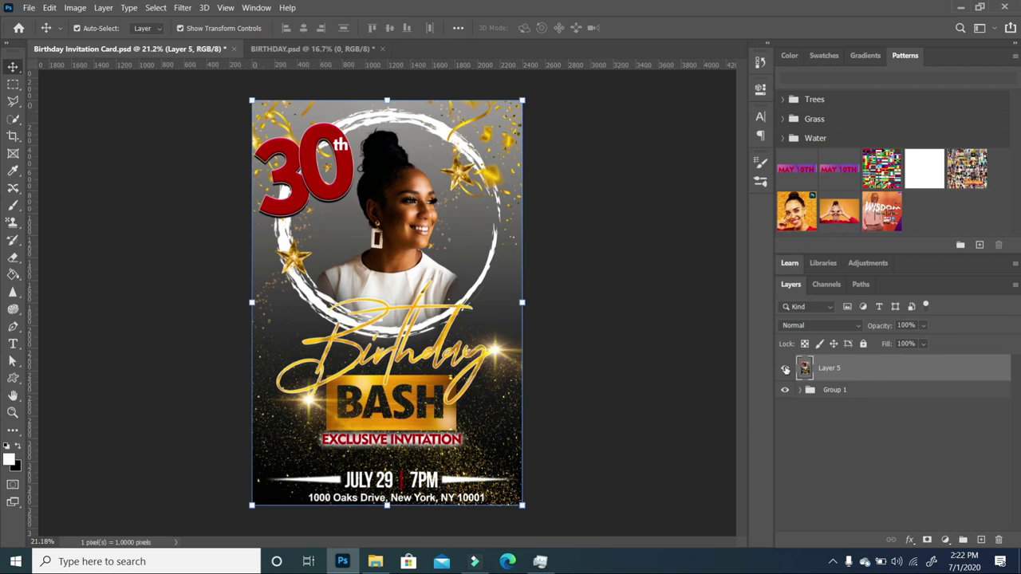
{"action": "left_click", "coordinate": [785, 369]}
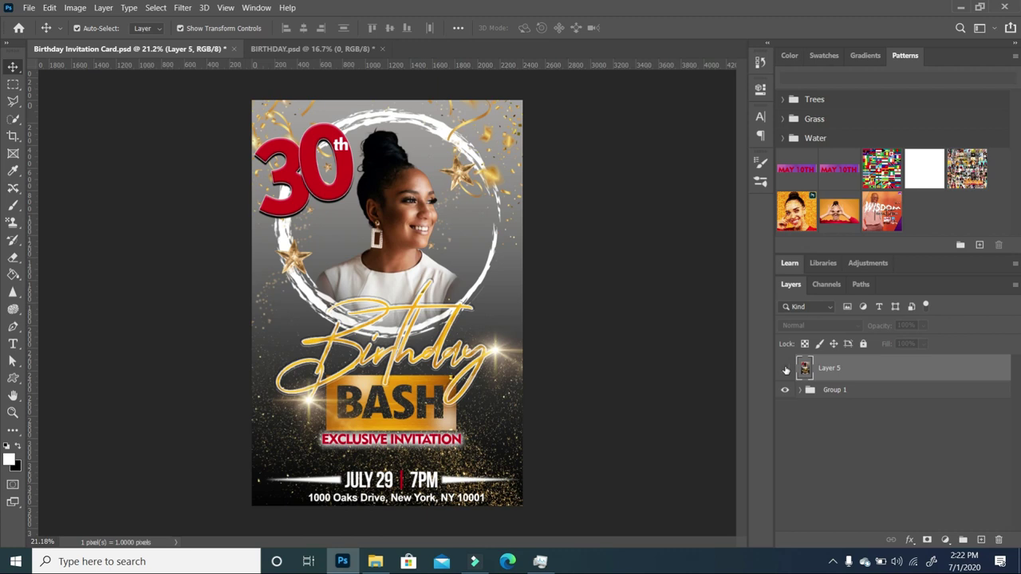
{"action": "left_click", "coordinate": [785, 369]}
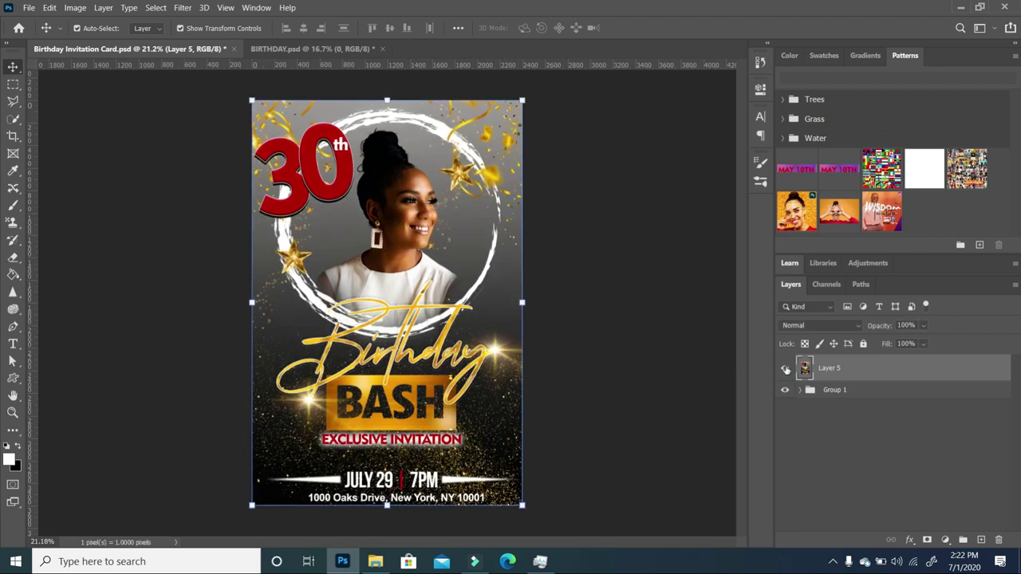